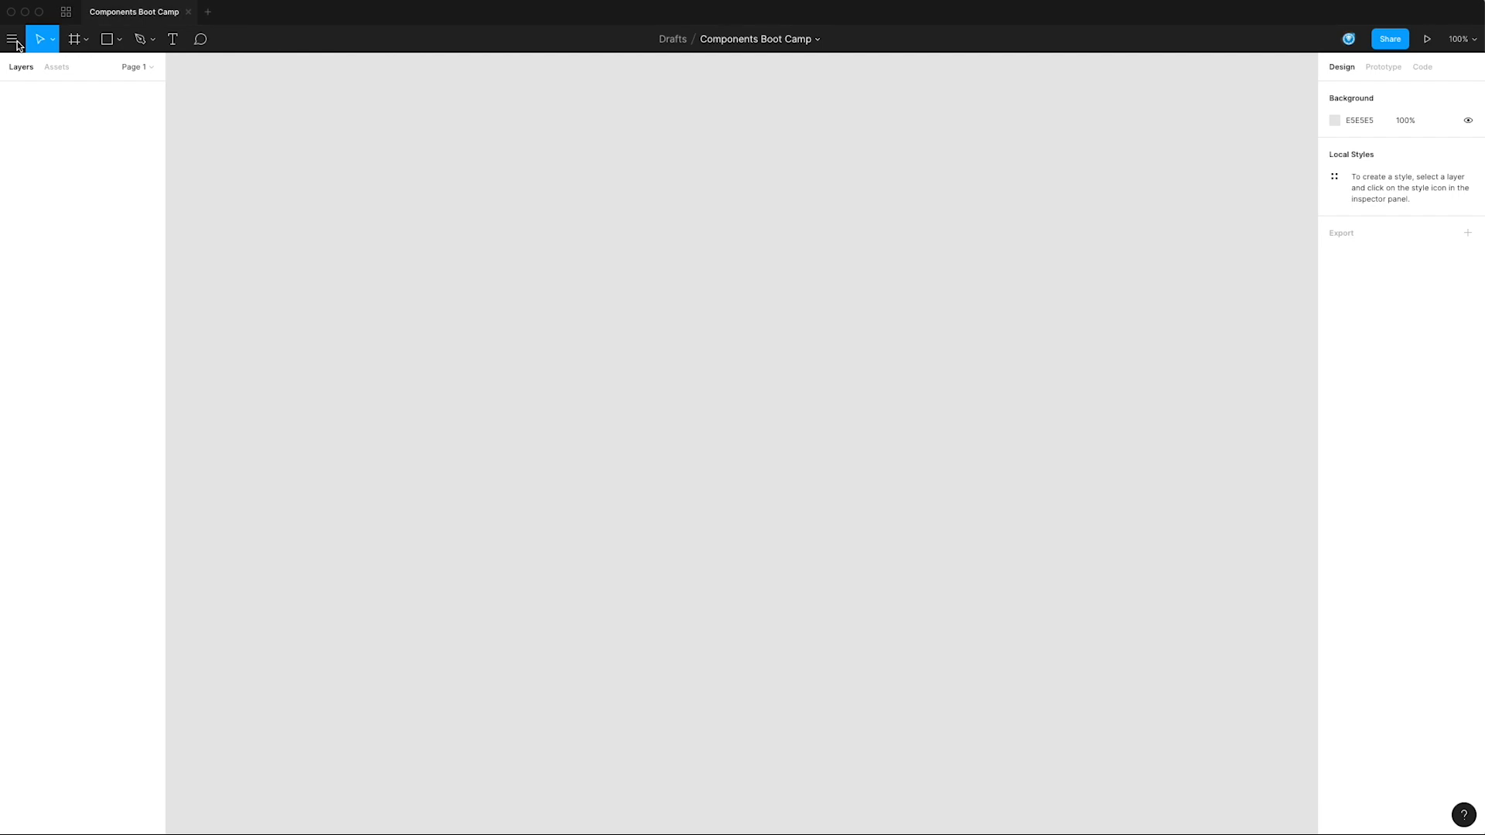
Step: Review the small and big nudge amounts in the preferences
left_click(14, 42)
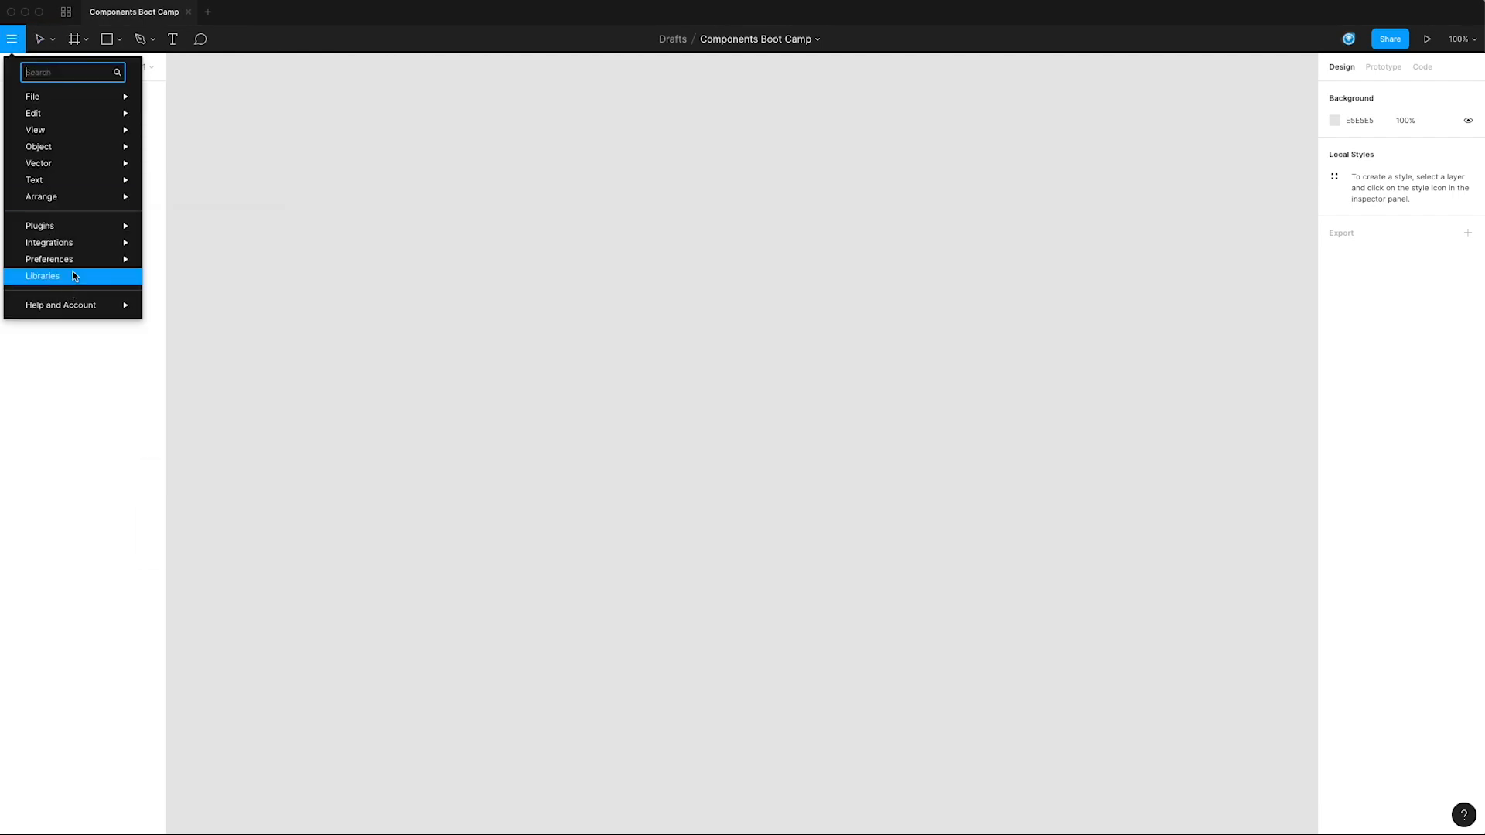
mouse_move(74, 262)
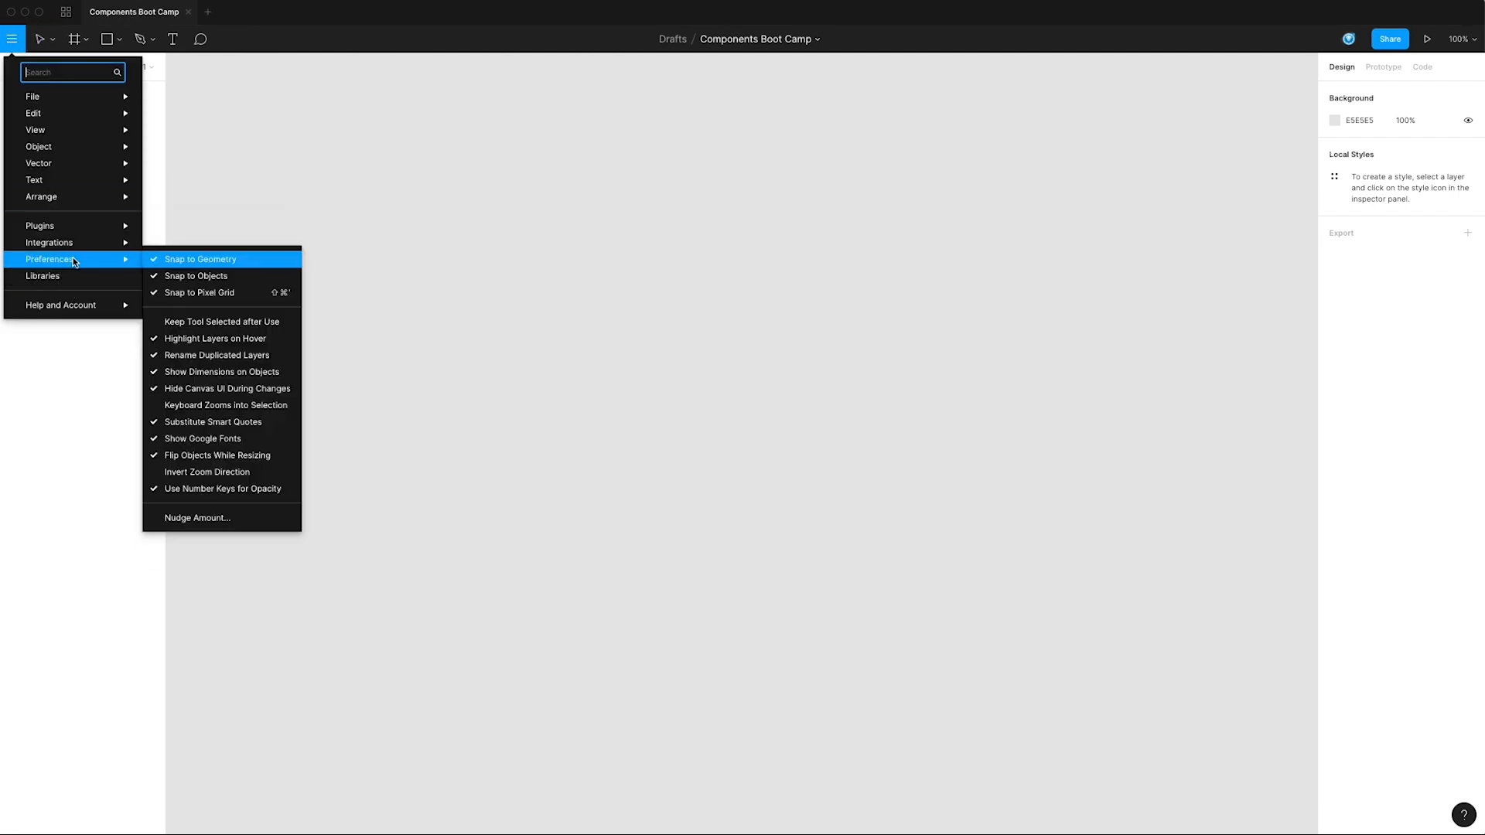
left_click(237, 521)
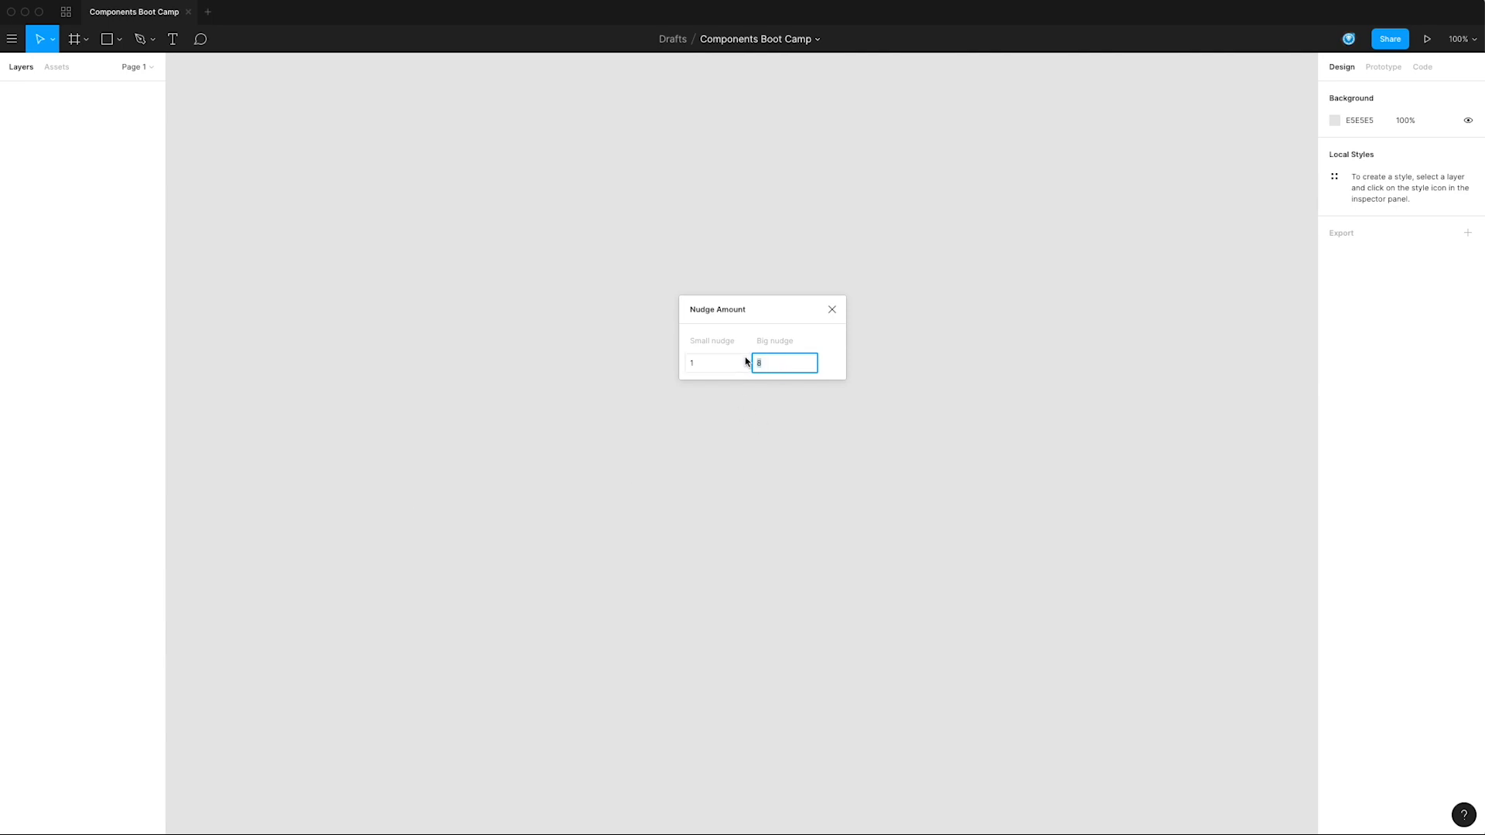
left_click(833, 310)
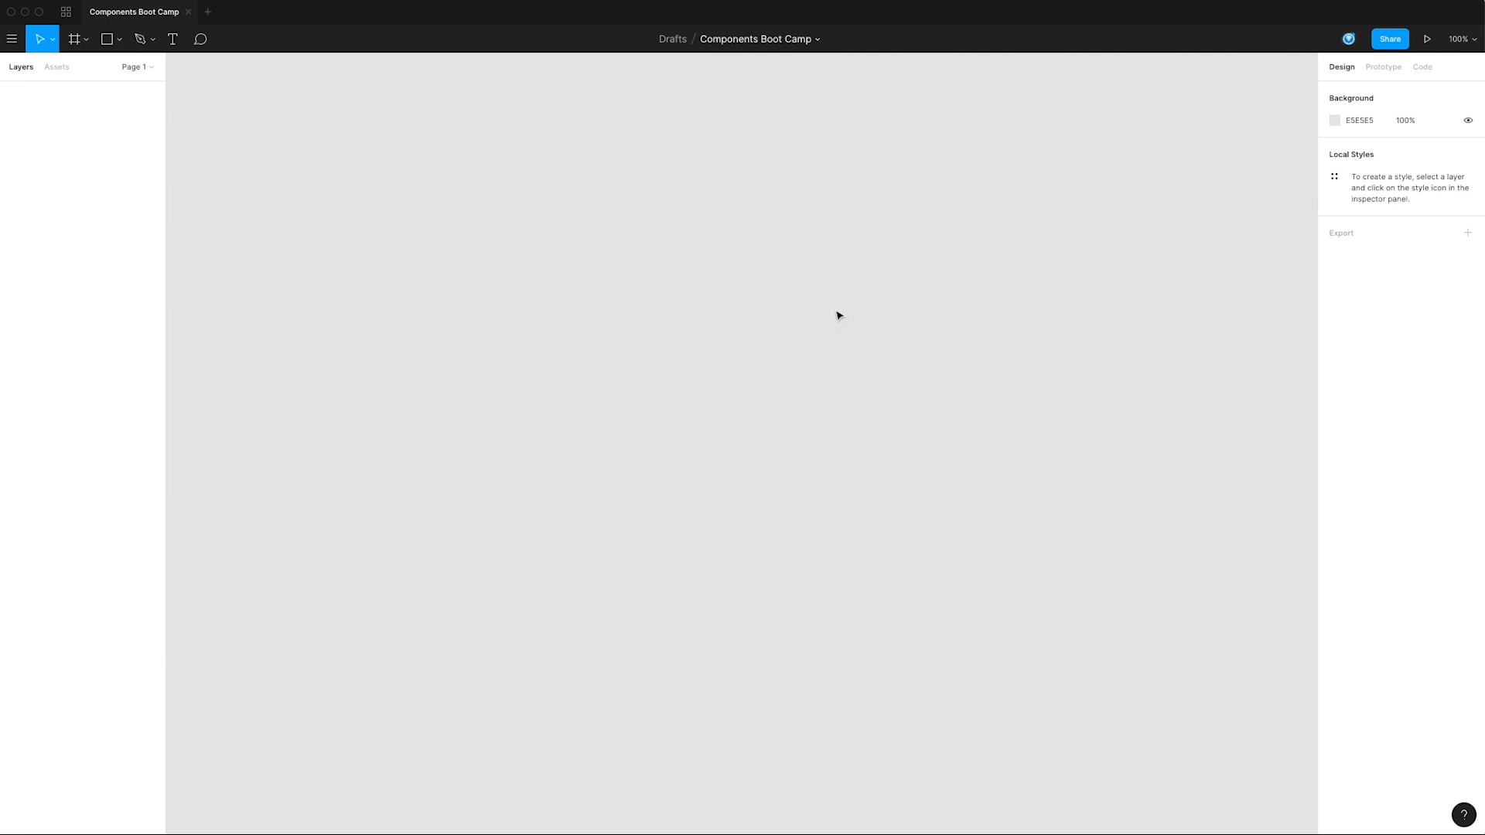
Step: Create a new frame on the canvas using the Desktop preset of 1440×1024
left_click(78, 41)
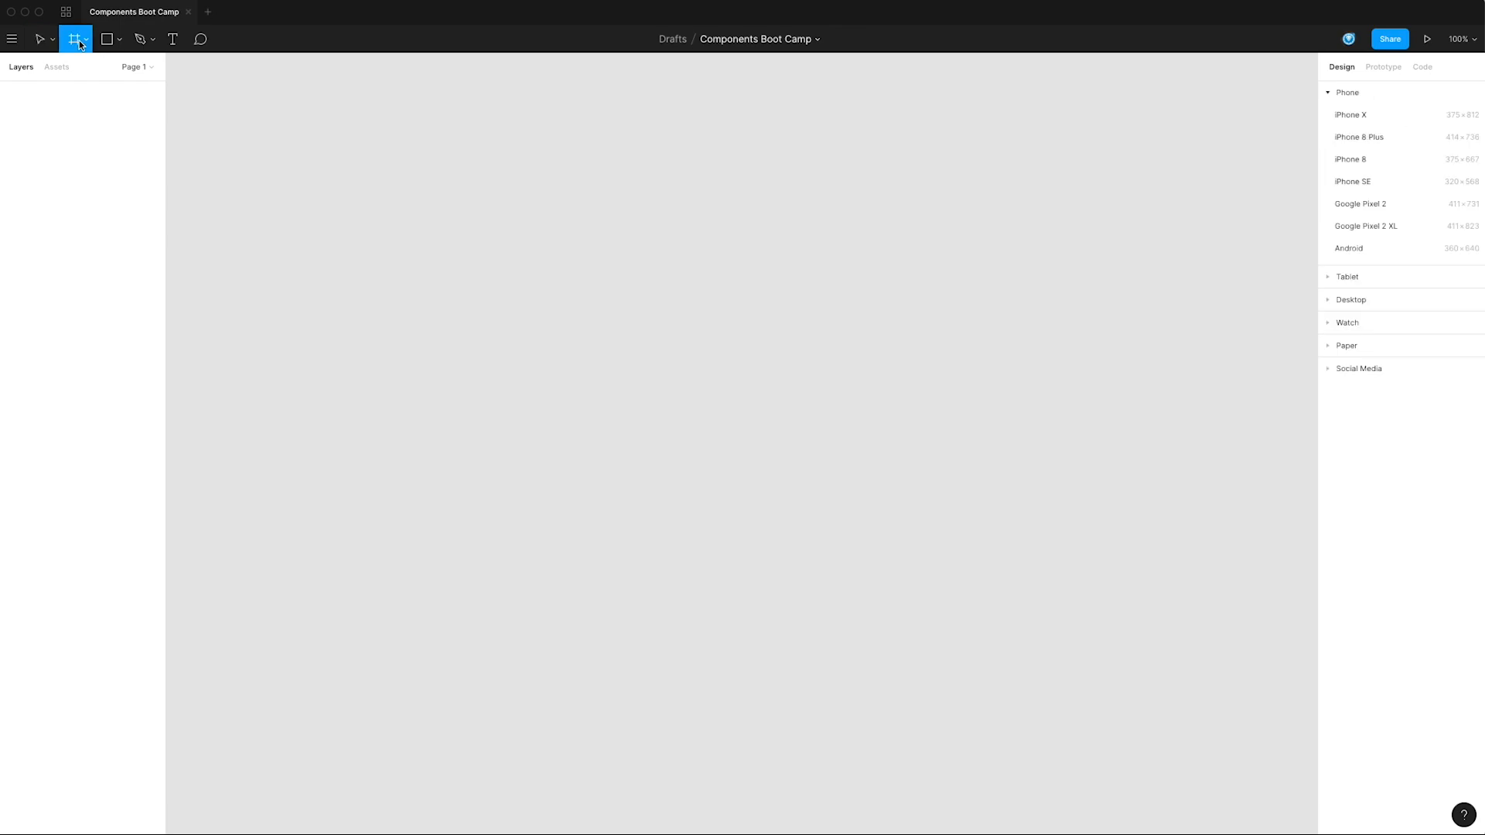
left_click(485, 227)
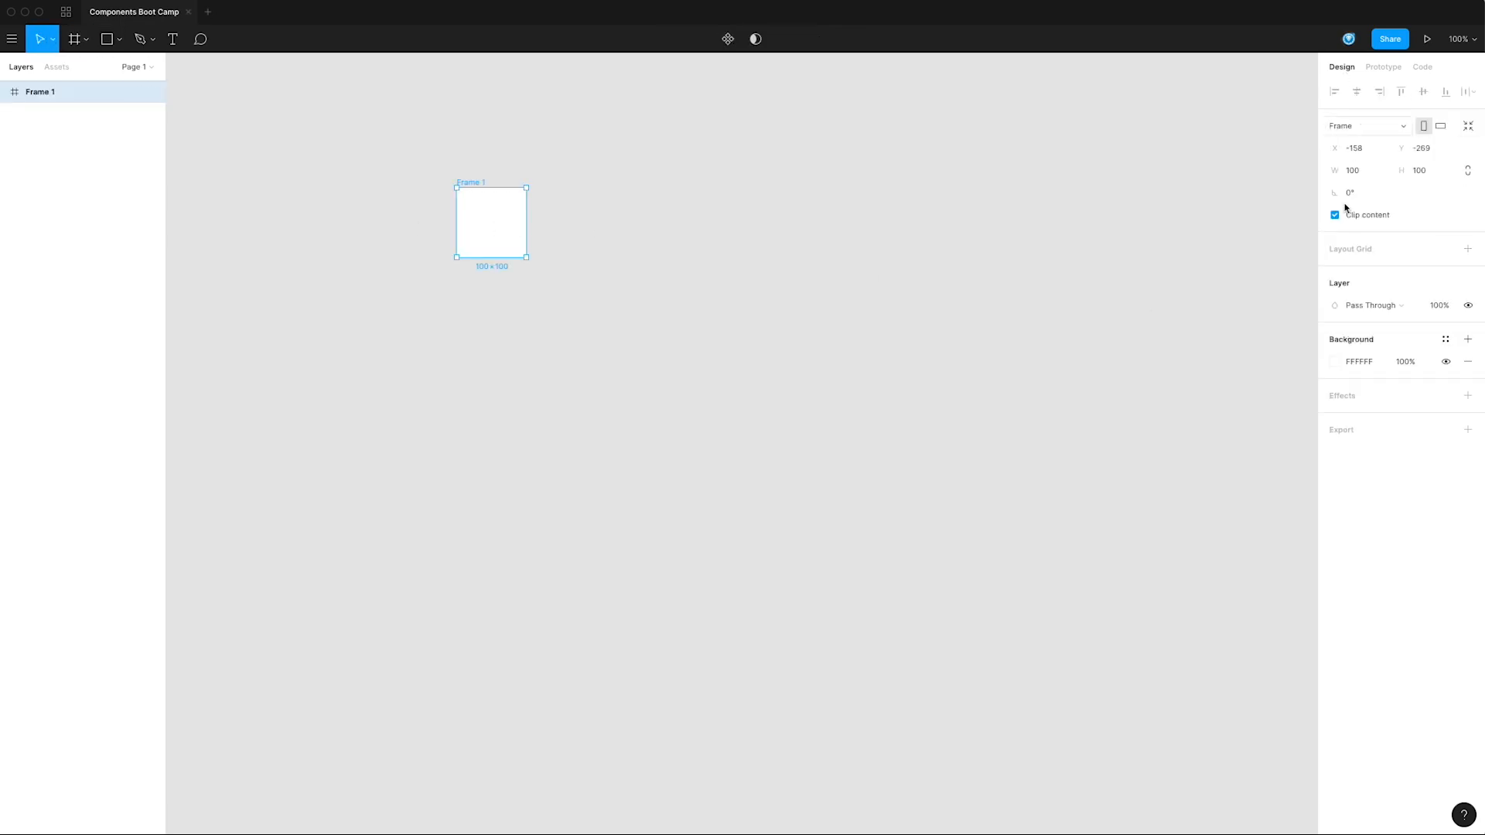
left_click(1359, 128)
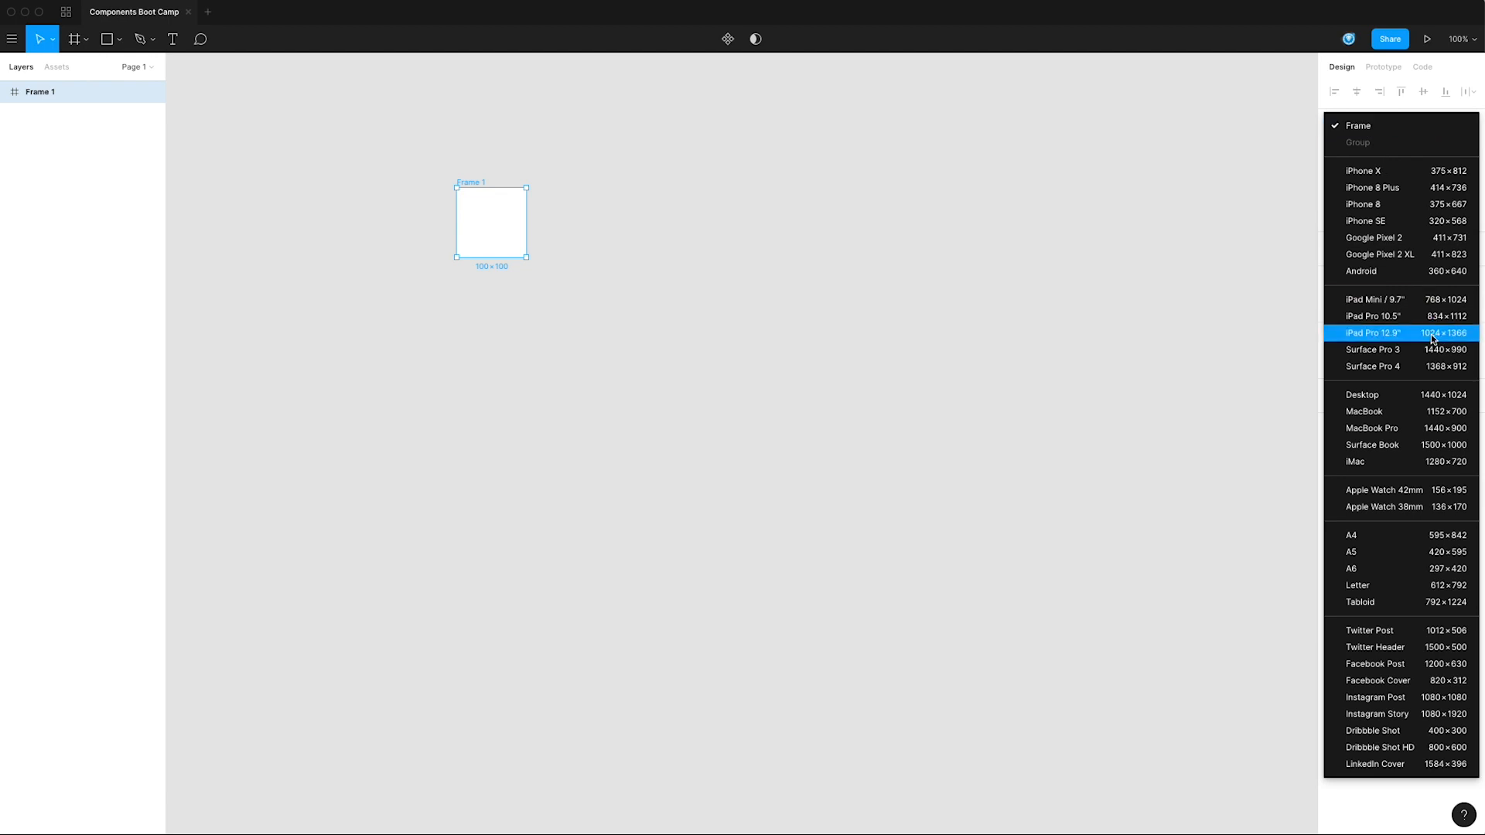
left_click(1406, 397)
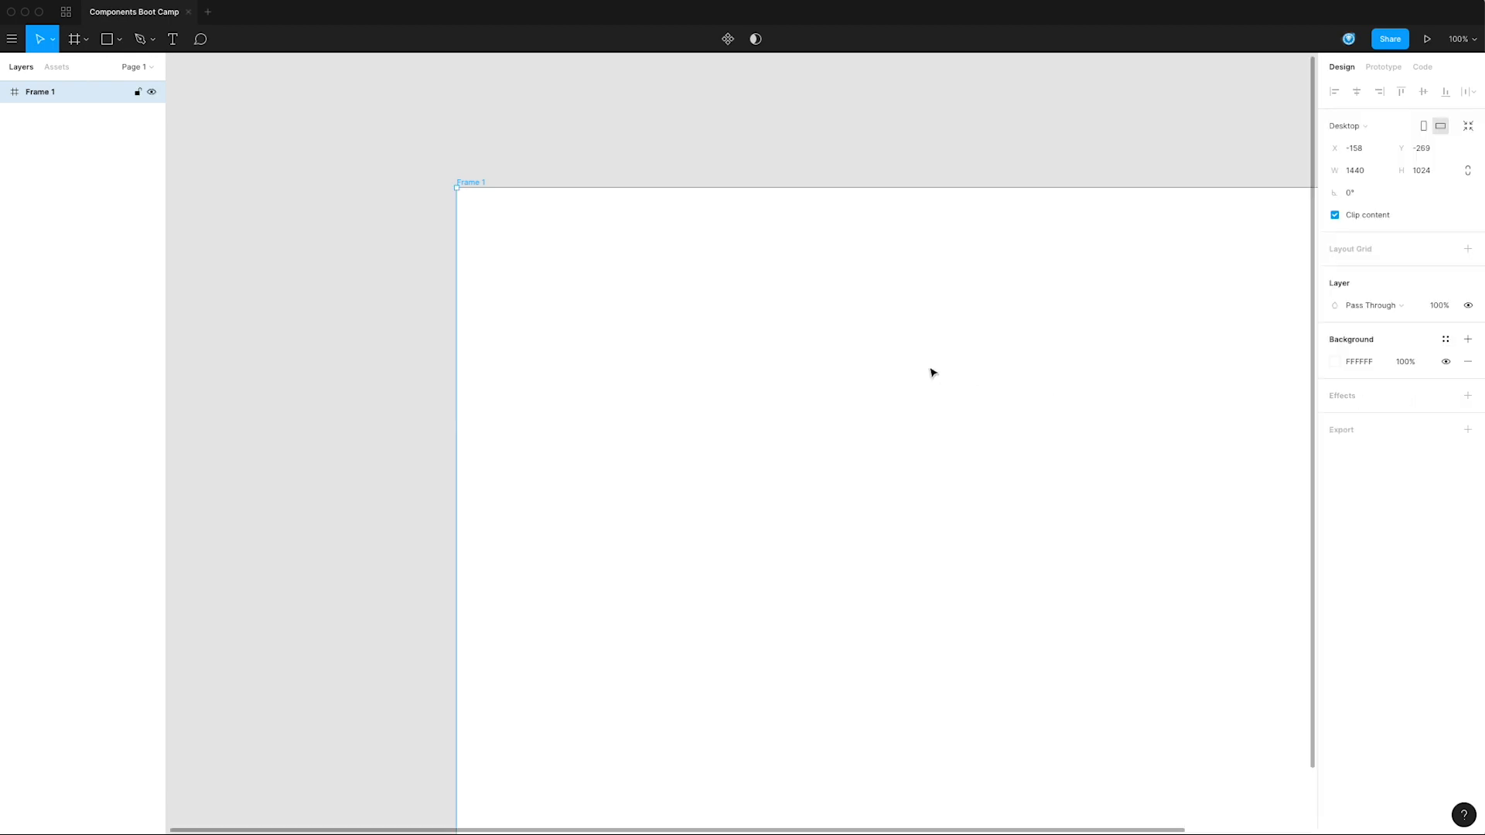
left_click_drag(1067, 278, 865, 225)
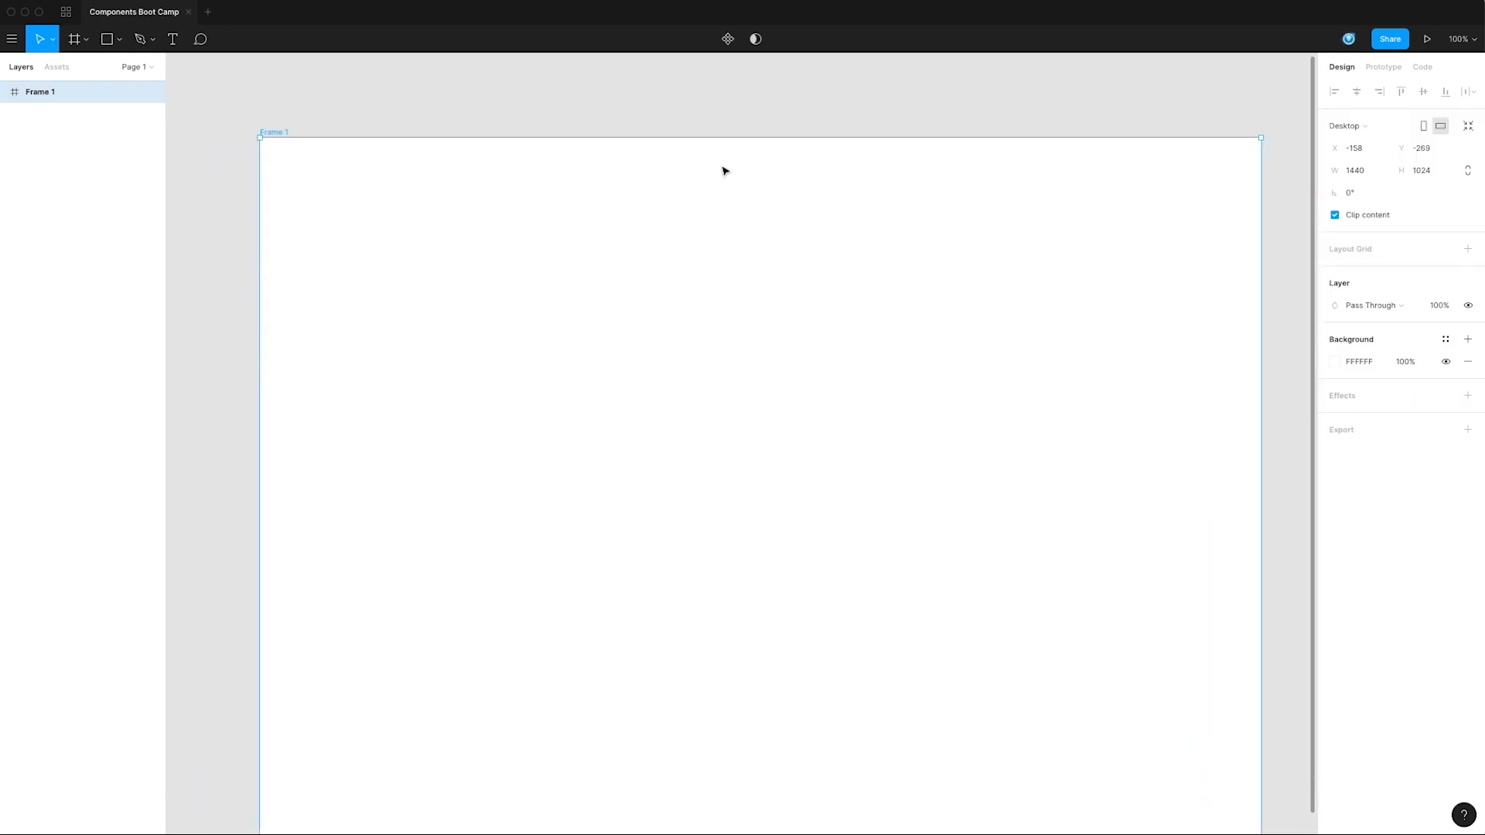
Step: Rename the new desktop frame as homepage
double_click(83, 95)
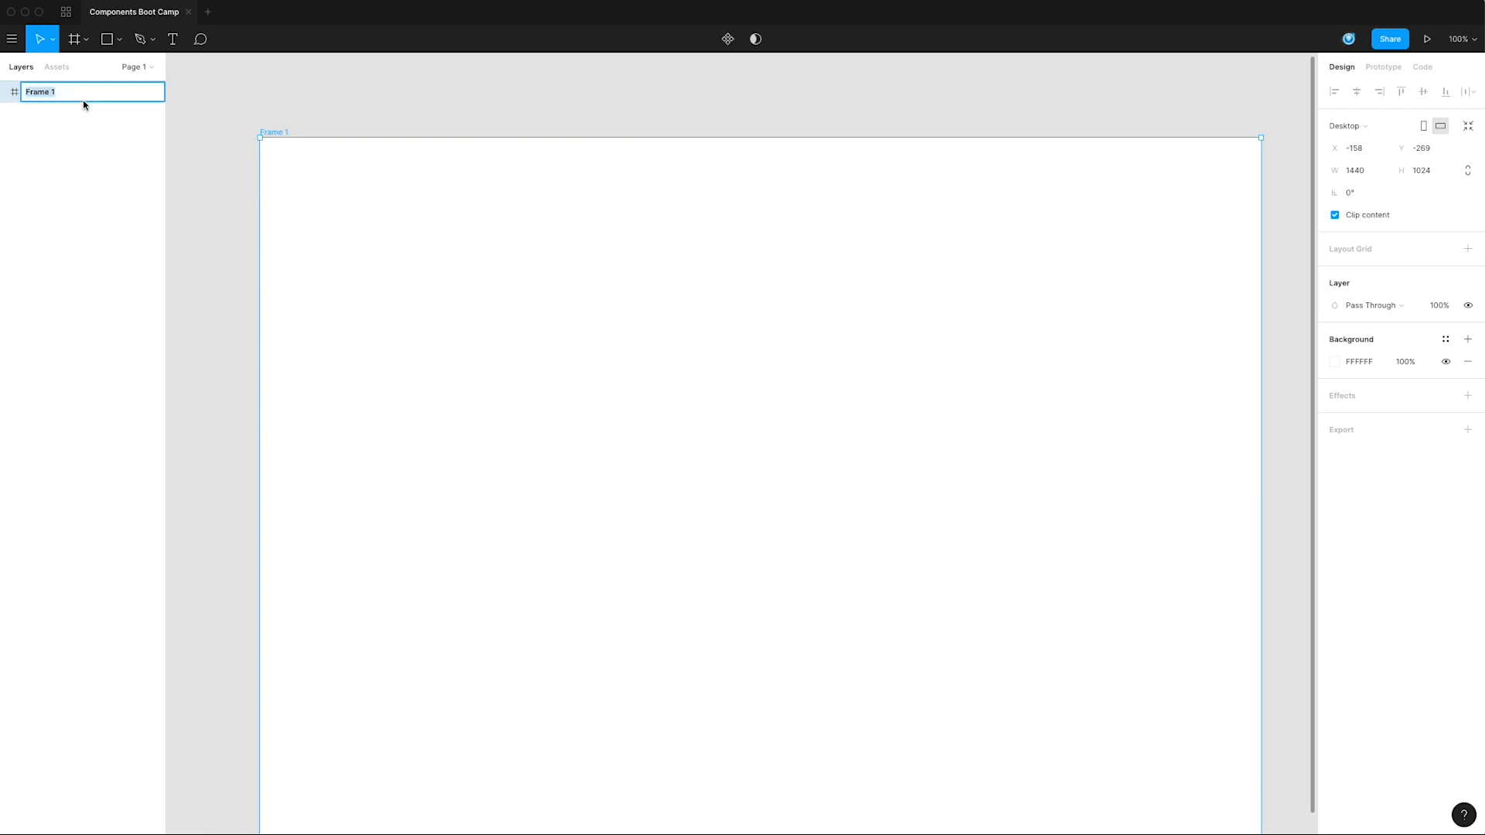
type("homepage")
key("Return")
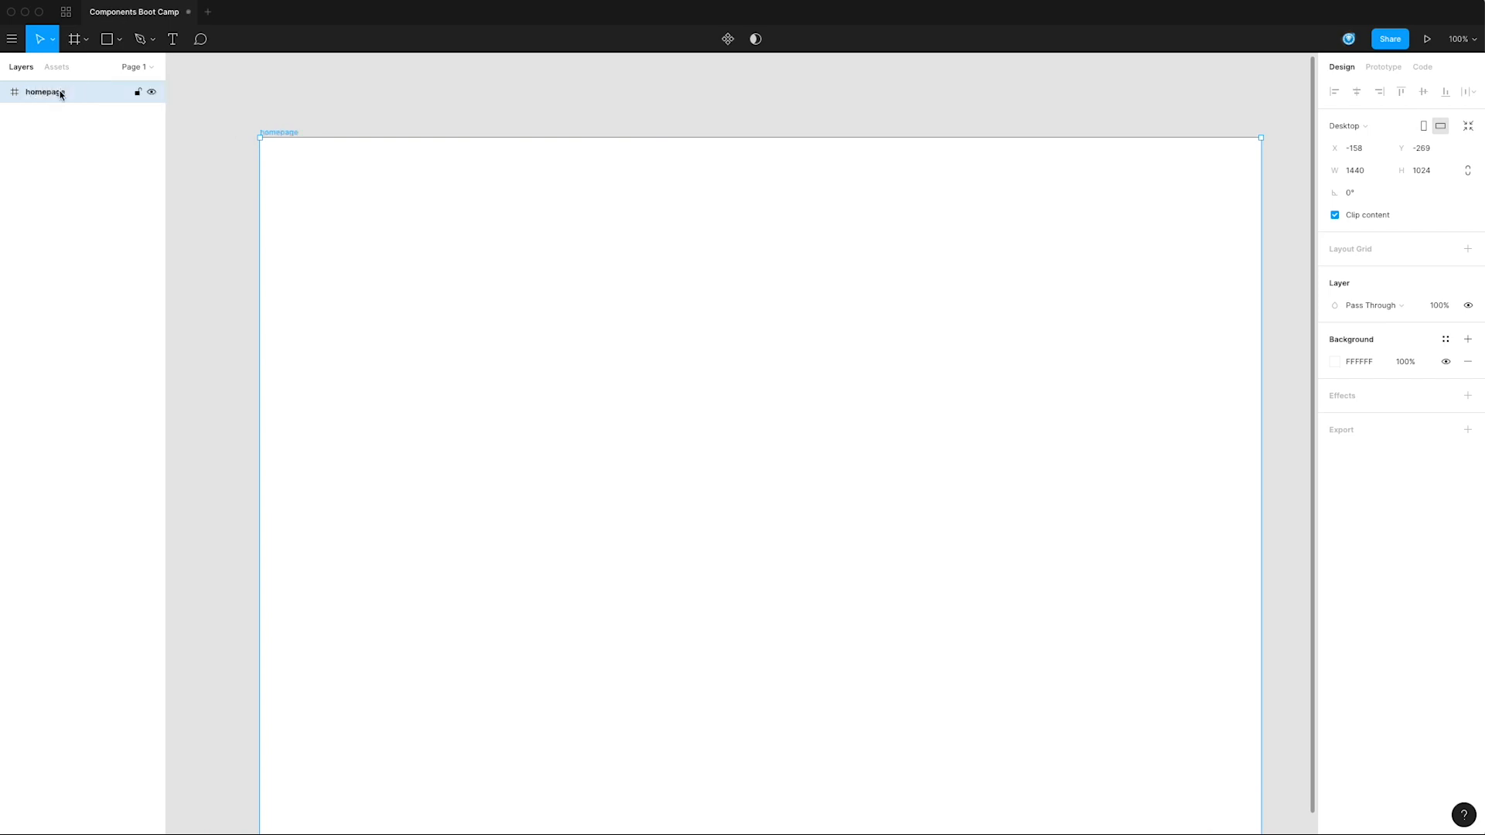
left_click(210, 114)
Step: Draw a full-width header rectangle along the top of the homepage frame and set its height to 88
key("r")
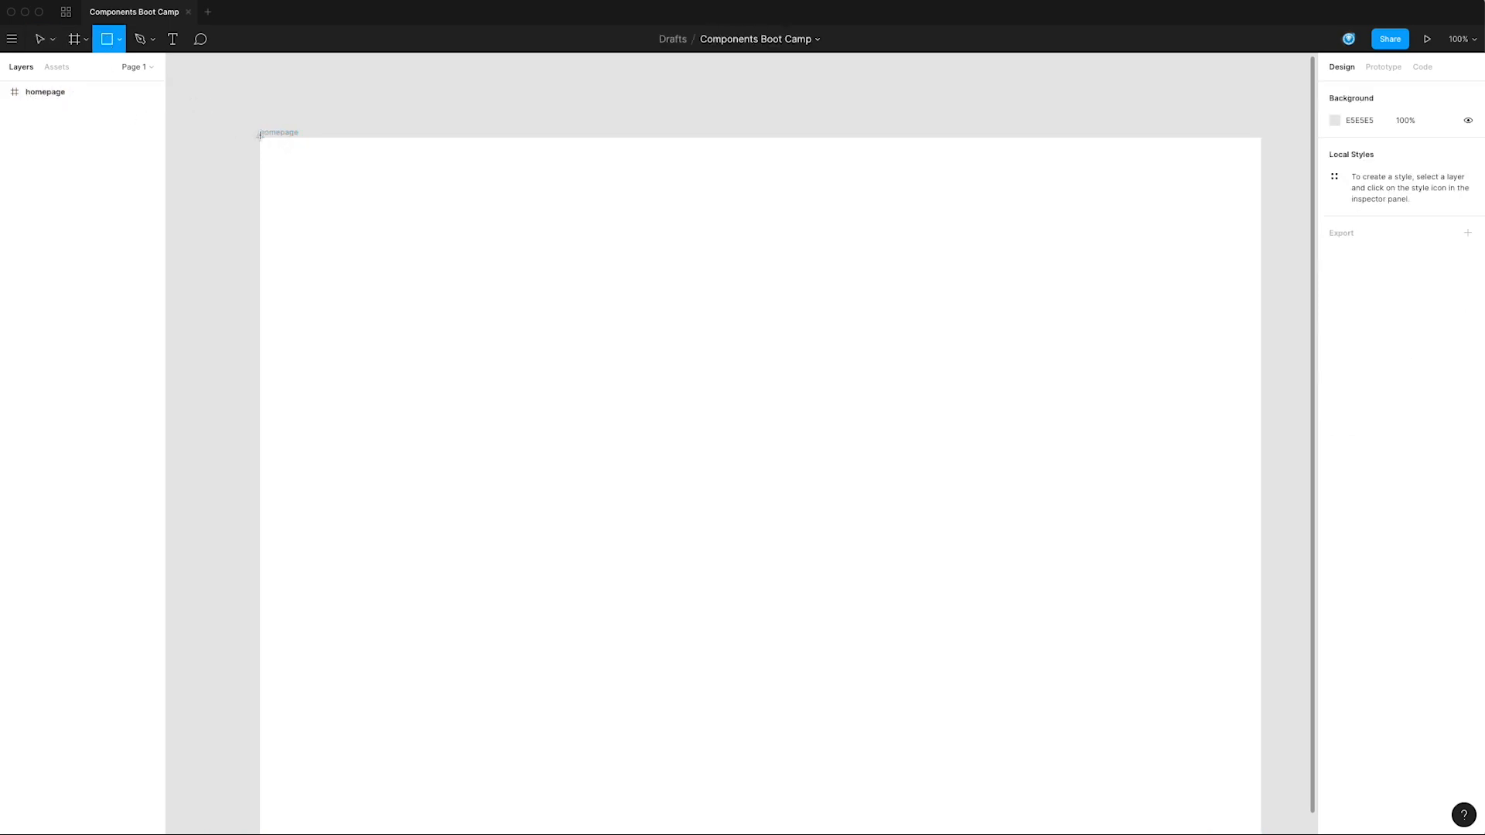
mouse_move(259, 136)
left_mouse_down()
mouse_move(699, 278)
mouse_move(1272, 328)
mouse_move(1262, 312)
left_mouse_up()
left_click_drag(822, 309, 840, 200)
left_click(1415, 149)
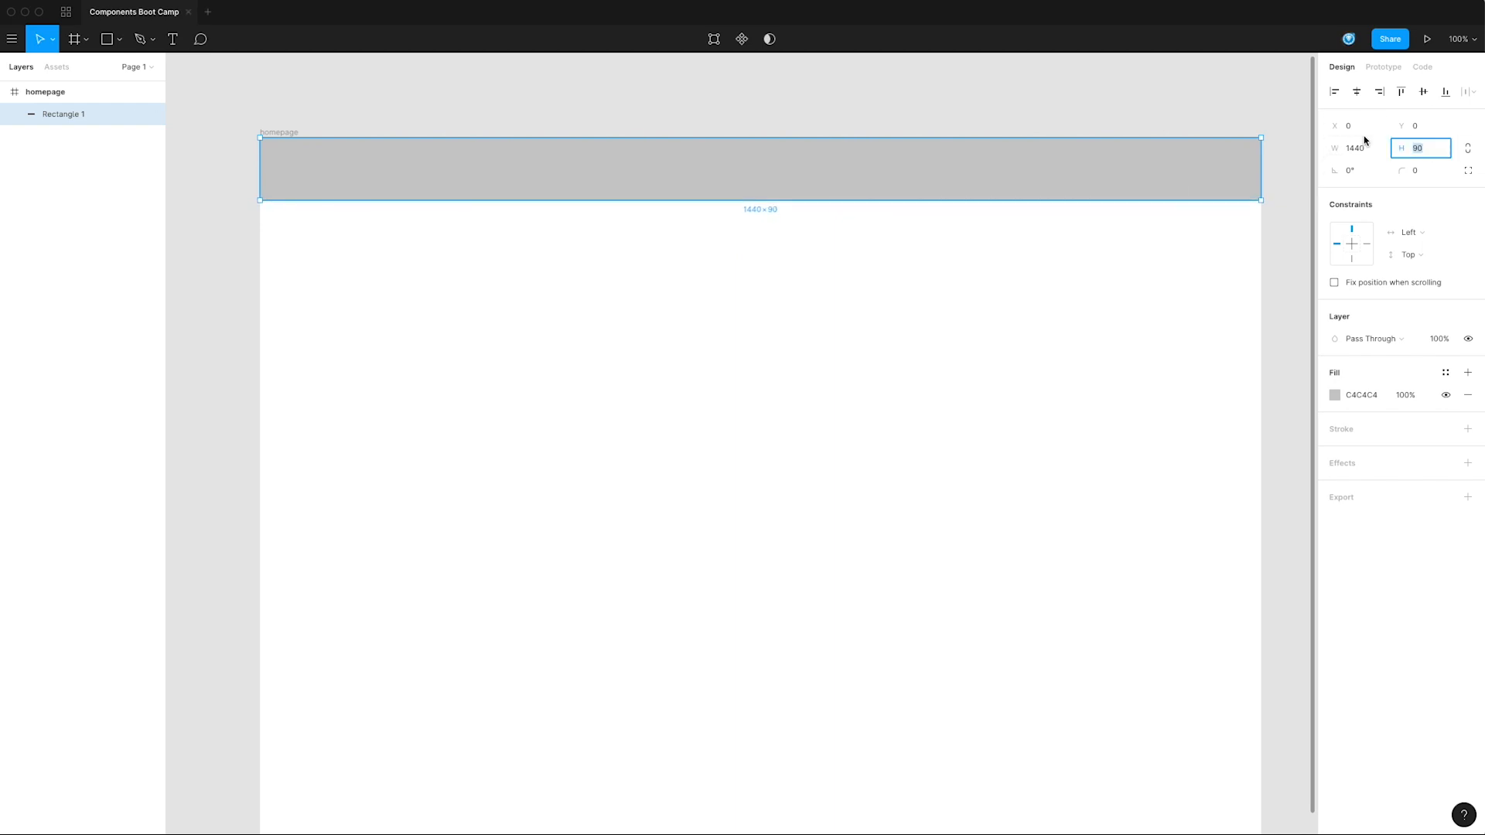
type("88")
key("Return")
left_click_drag(507, 180, 504, 182)
left_click(580, 130)
Step: Add the text LOGO inside the header rectangle and set its font size to 40
left_click_drag(713, 246, 714, 292)
left_click(173, 39)
left_click(342, 232)
type("LOGO")
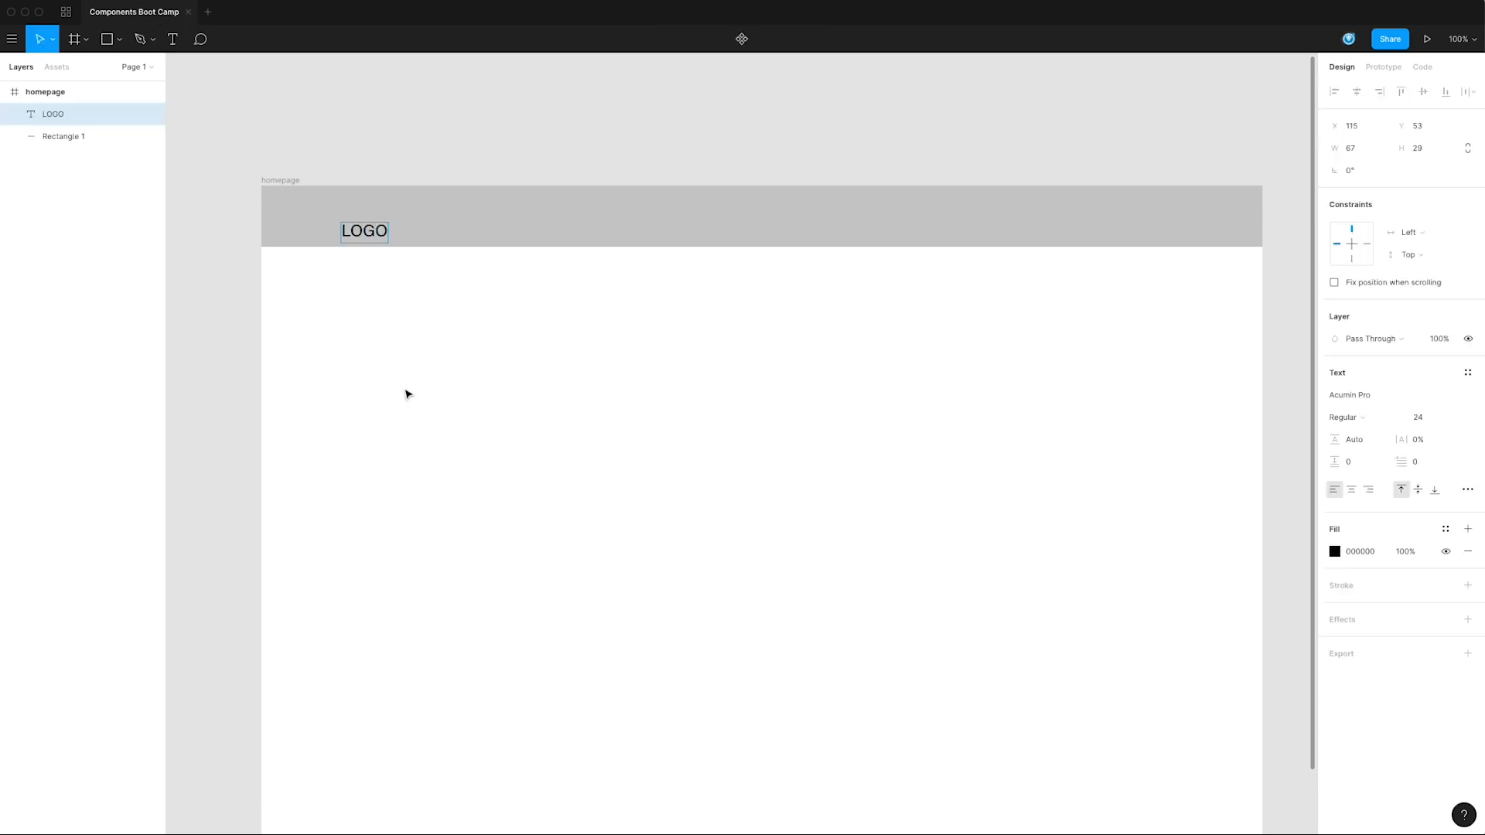
key("Escape")
left_click(1433, 418)
type("40")
key("Return")
Step: Move the LOGO text toward the left end of the header, vertically centred on the rectangle
left_click(381, 278)
left_click(361, 217)
left_click_drag(361, 217, 316, 210)
Step: Add a layout grid to the homepage frame and change it to 12 columns
left_click(283, 182)
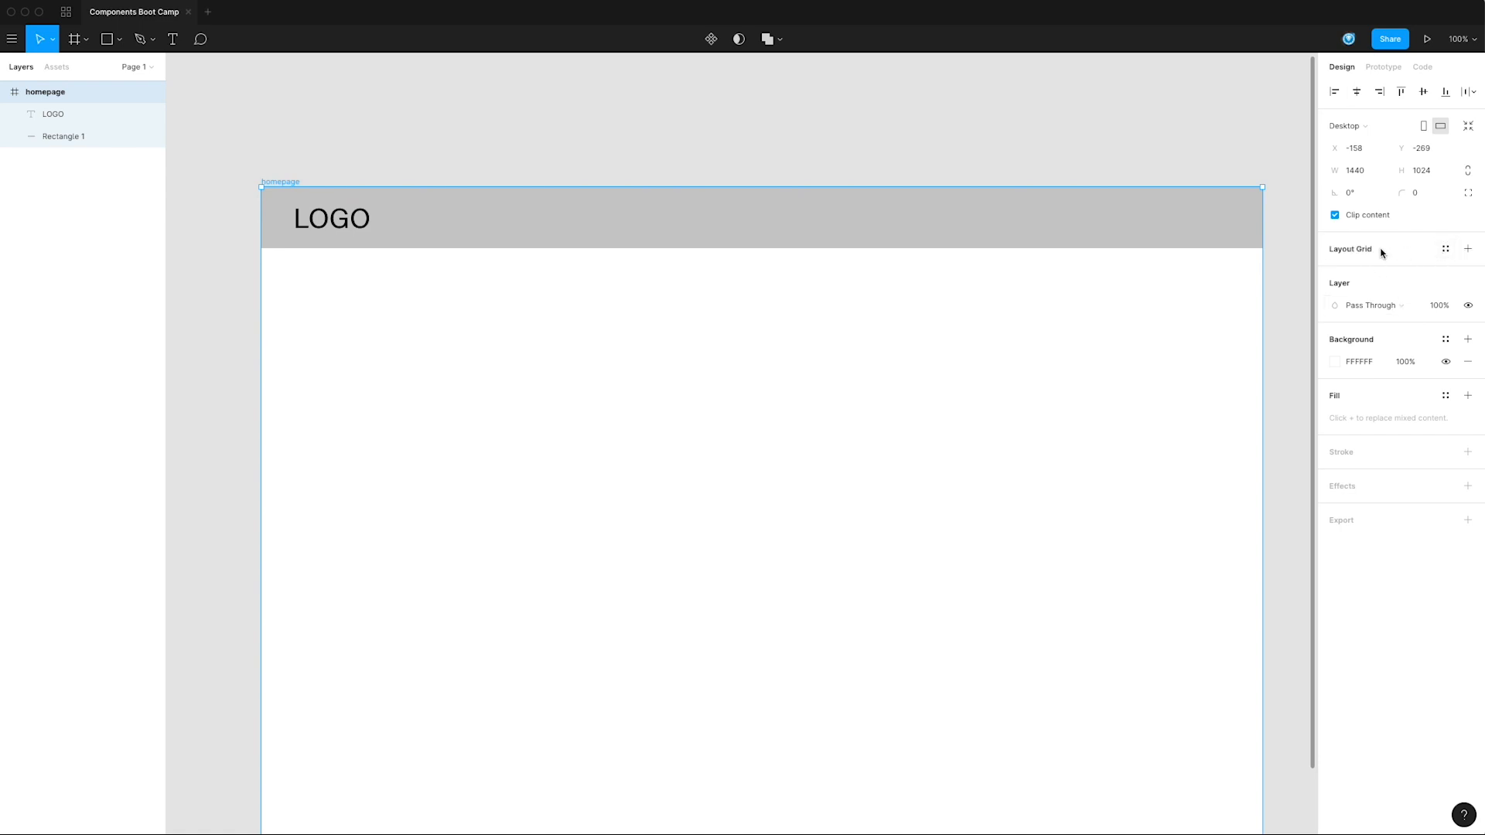
left_click(1467, 249)
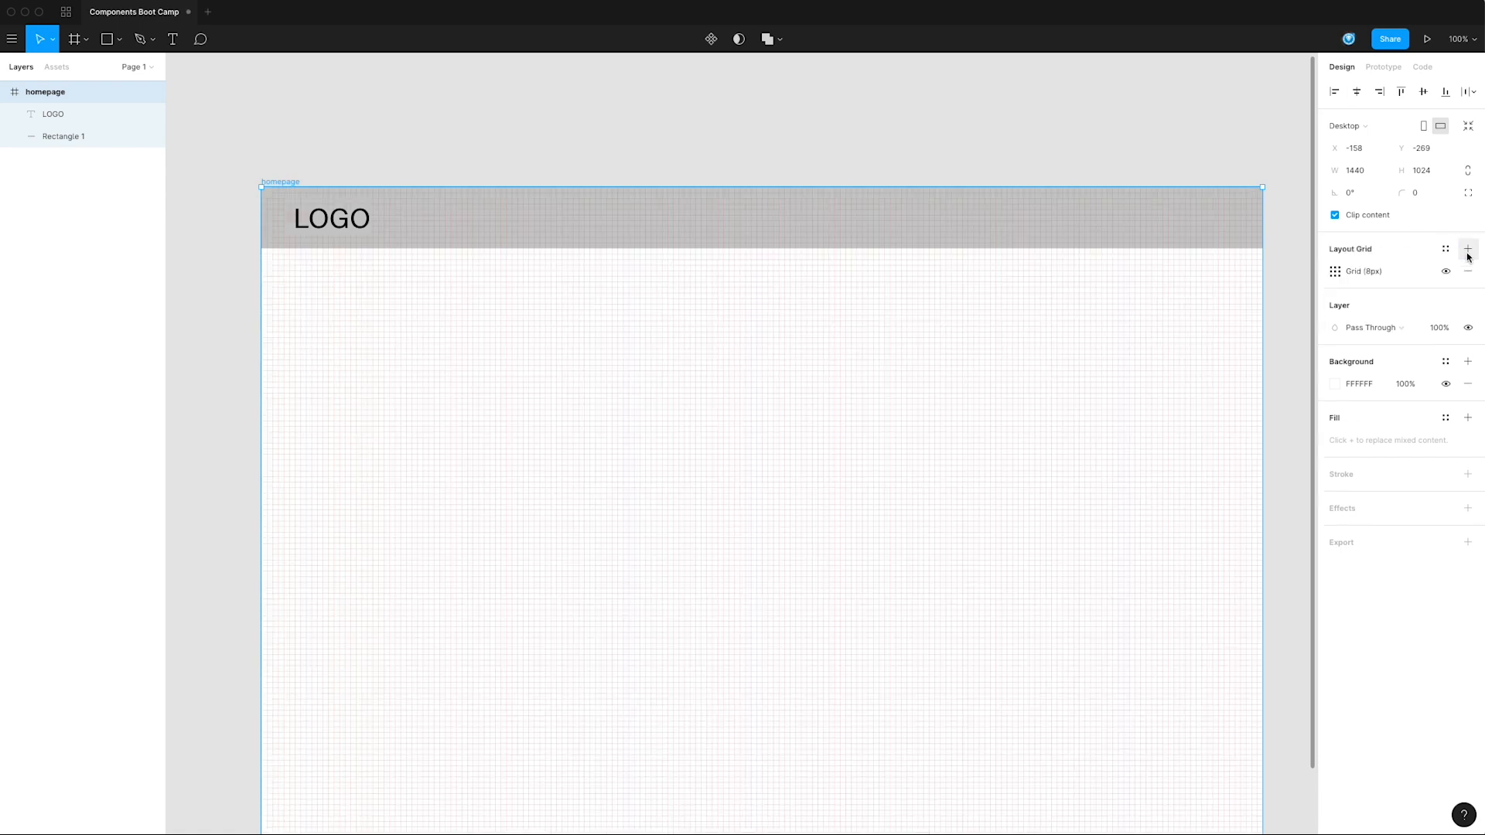
left_click(1335, 272)
left_click(1173, 274)
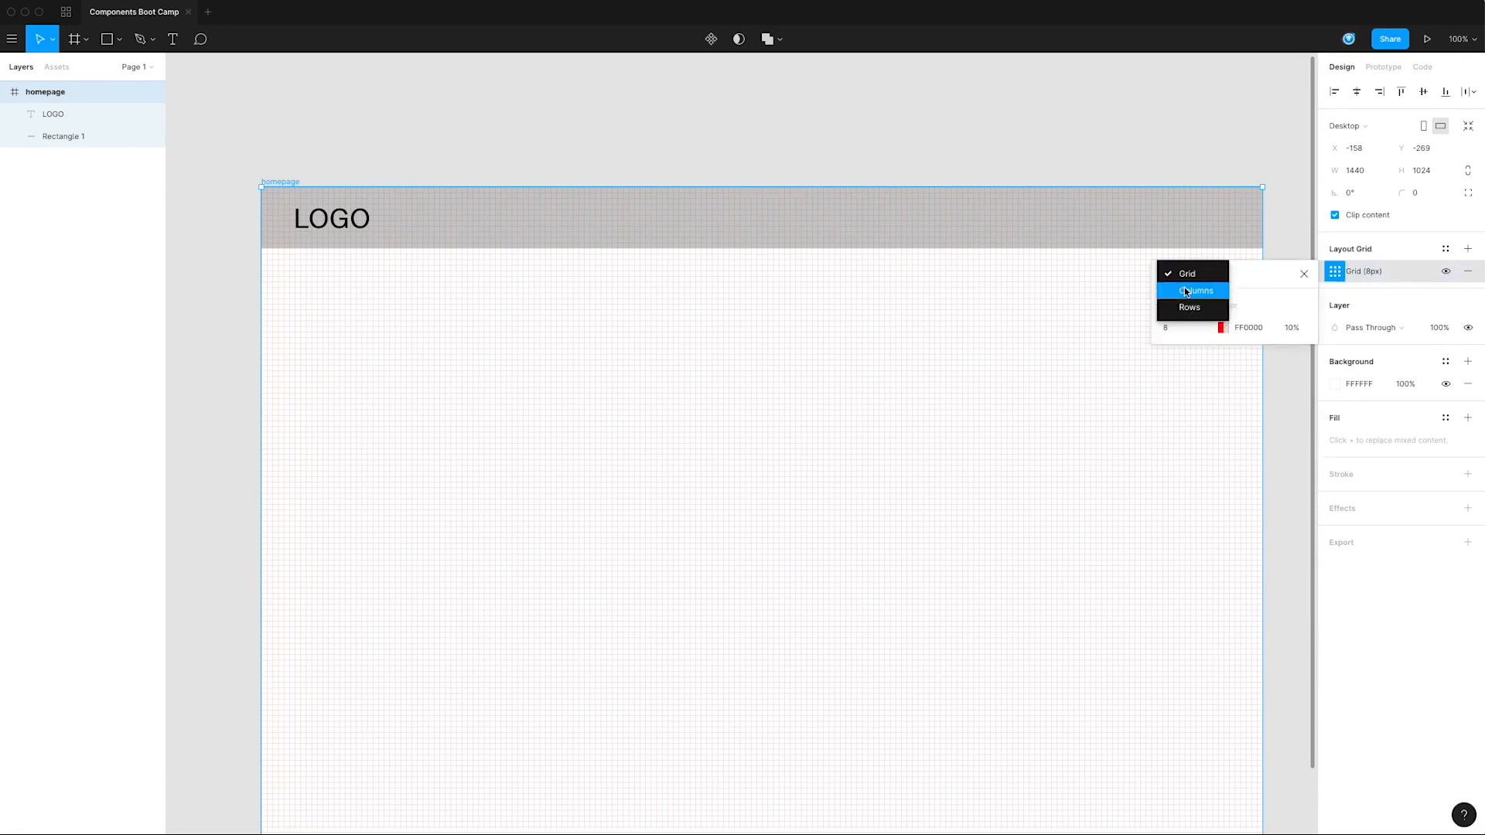
left_click(1175, 291)
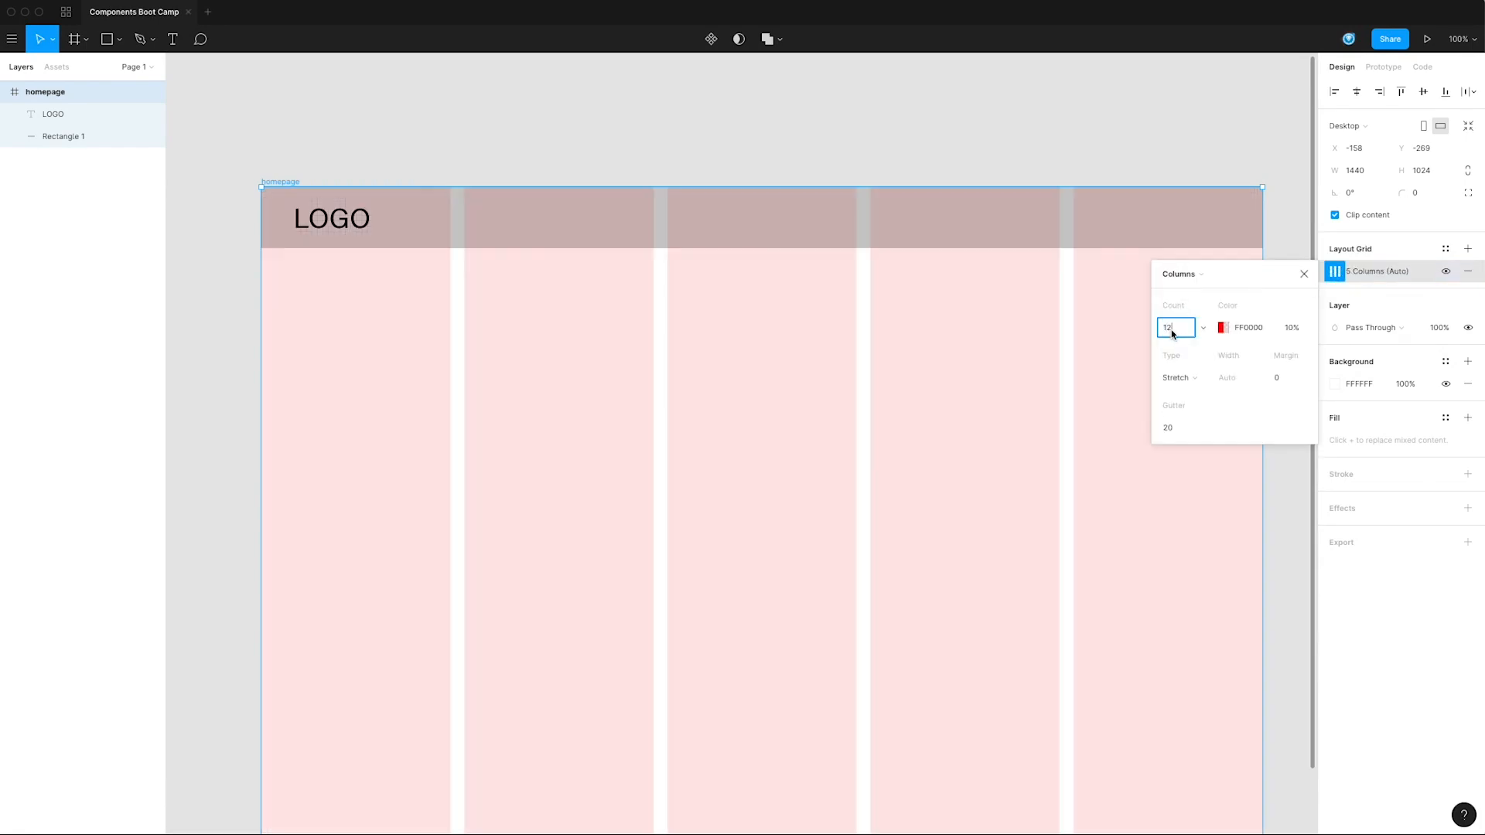
key("Return")
Step: Set the column grid's colour opacity to 3% and its gutter to 24
left_click(1292, 332)
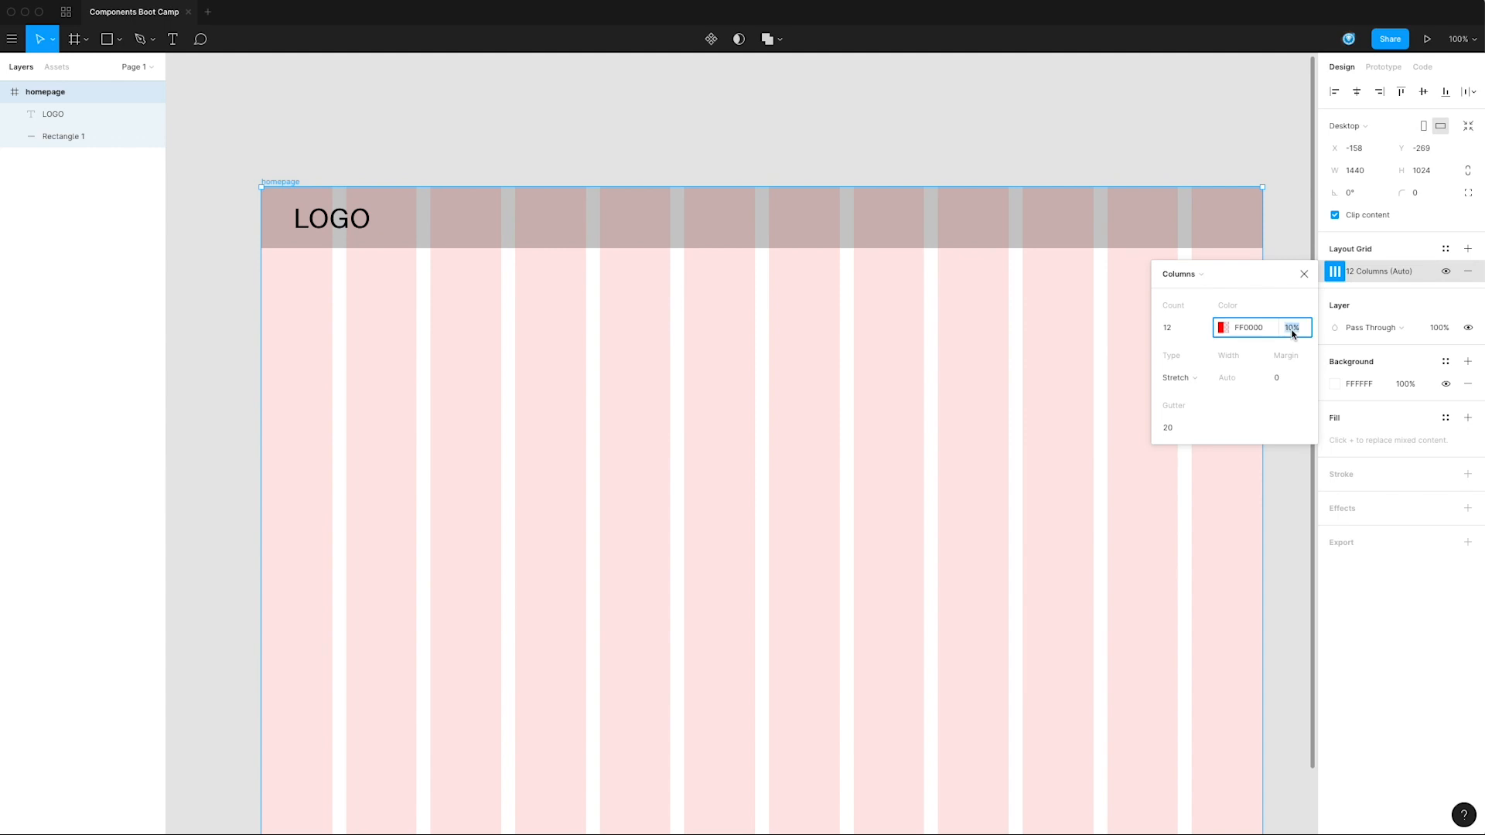
type("3")
key("Return")
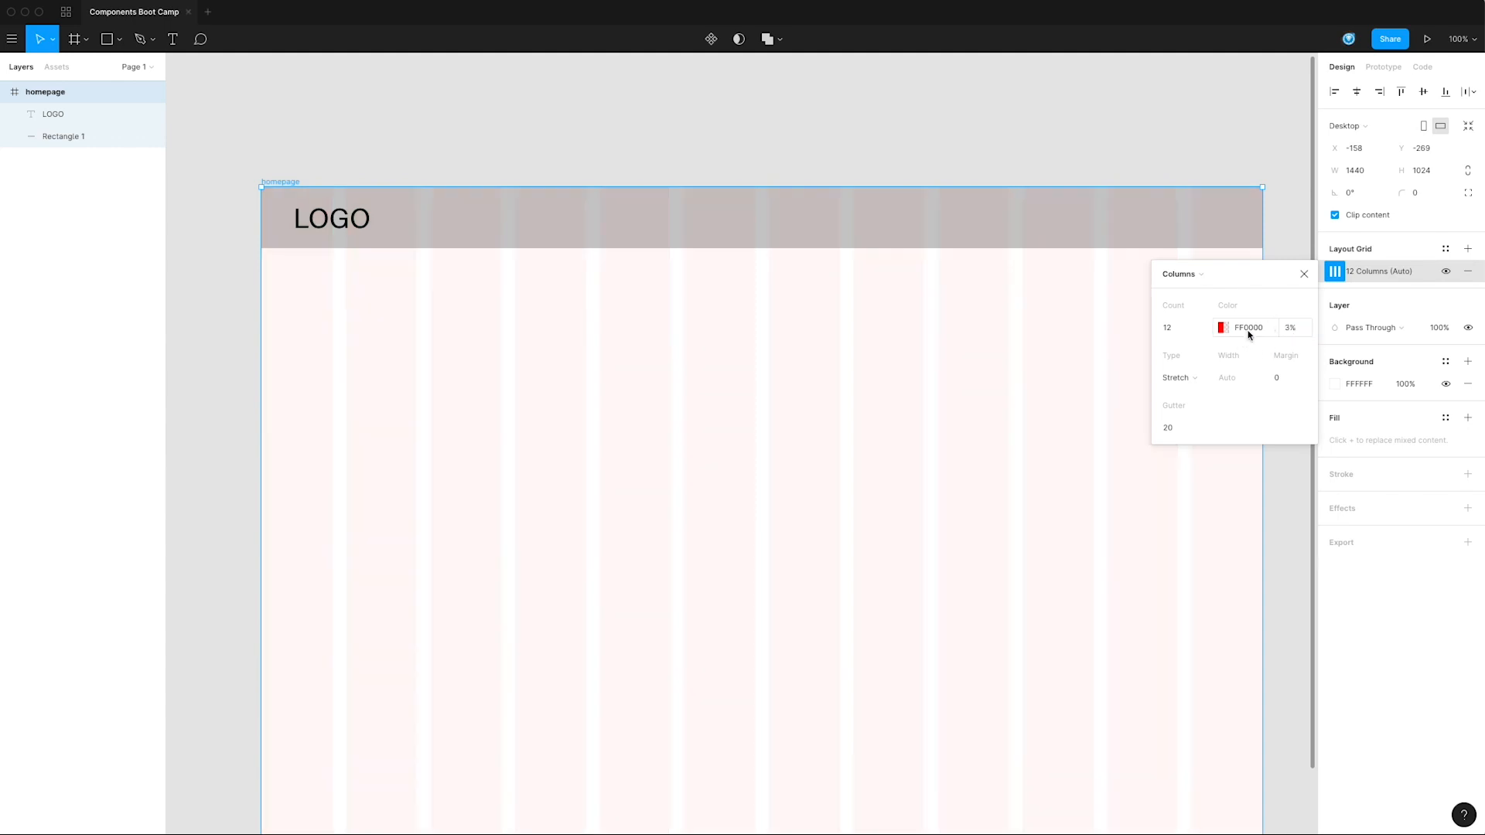
left_click(1168, 427)
type("24")
key("Return")
left_click(1303, 274)
left_click(1094, 334)
left_click_drag(935, 351, 931, 271)
Step: Extend the homepage frame downward to a height of about 1841
left_click(282, 108)
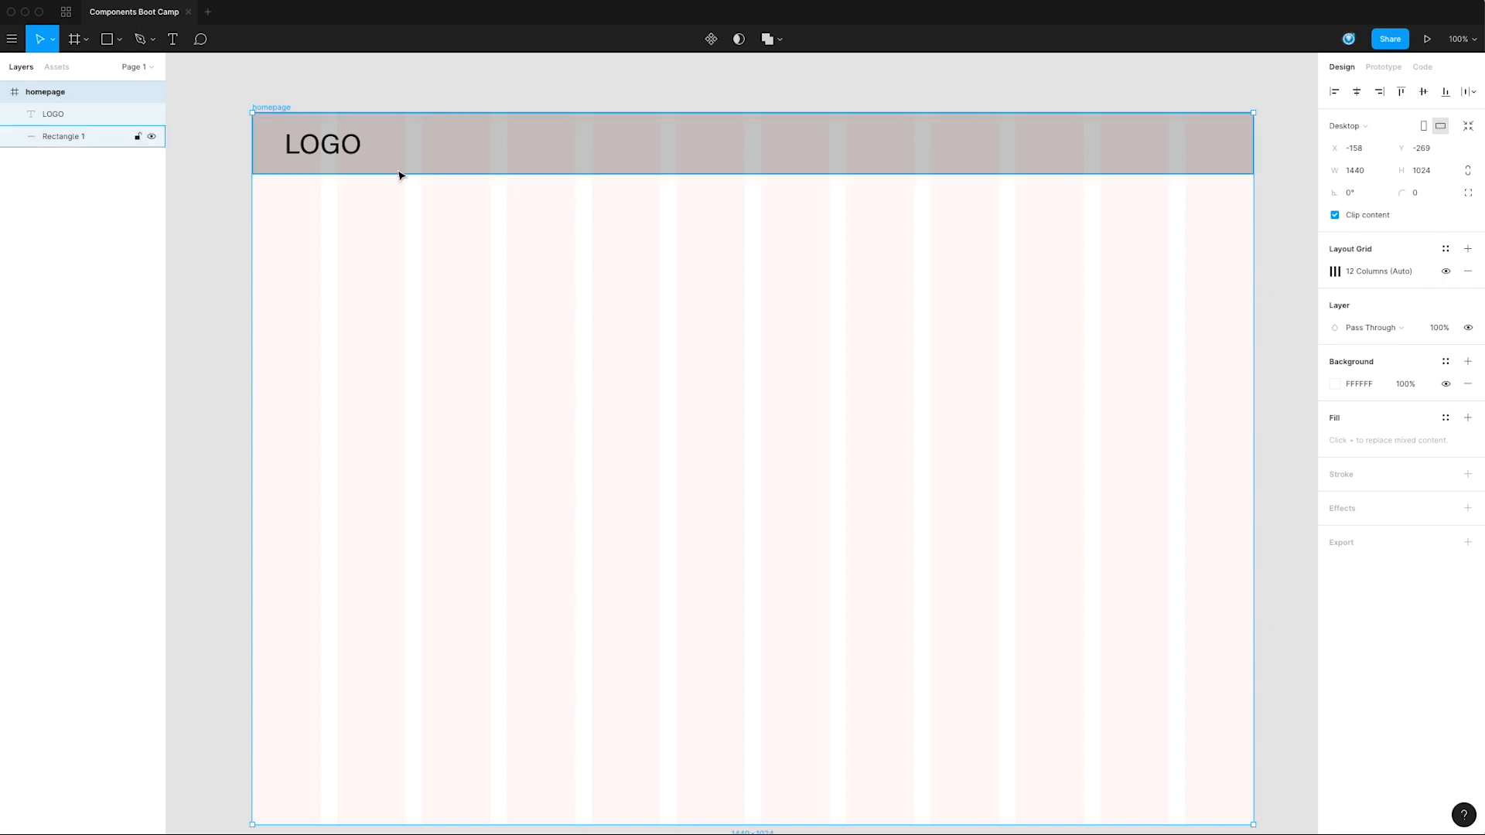
scroll(543, 392, "down", 8)
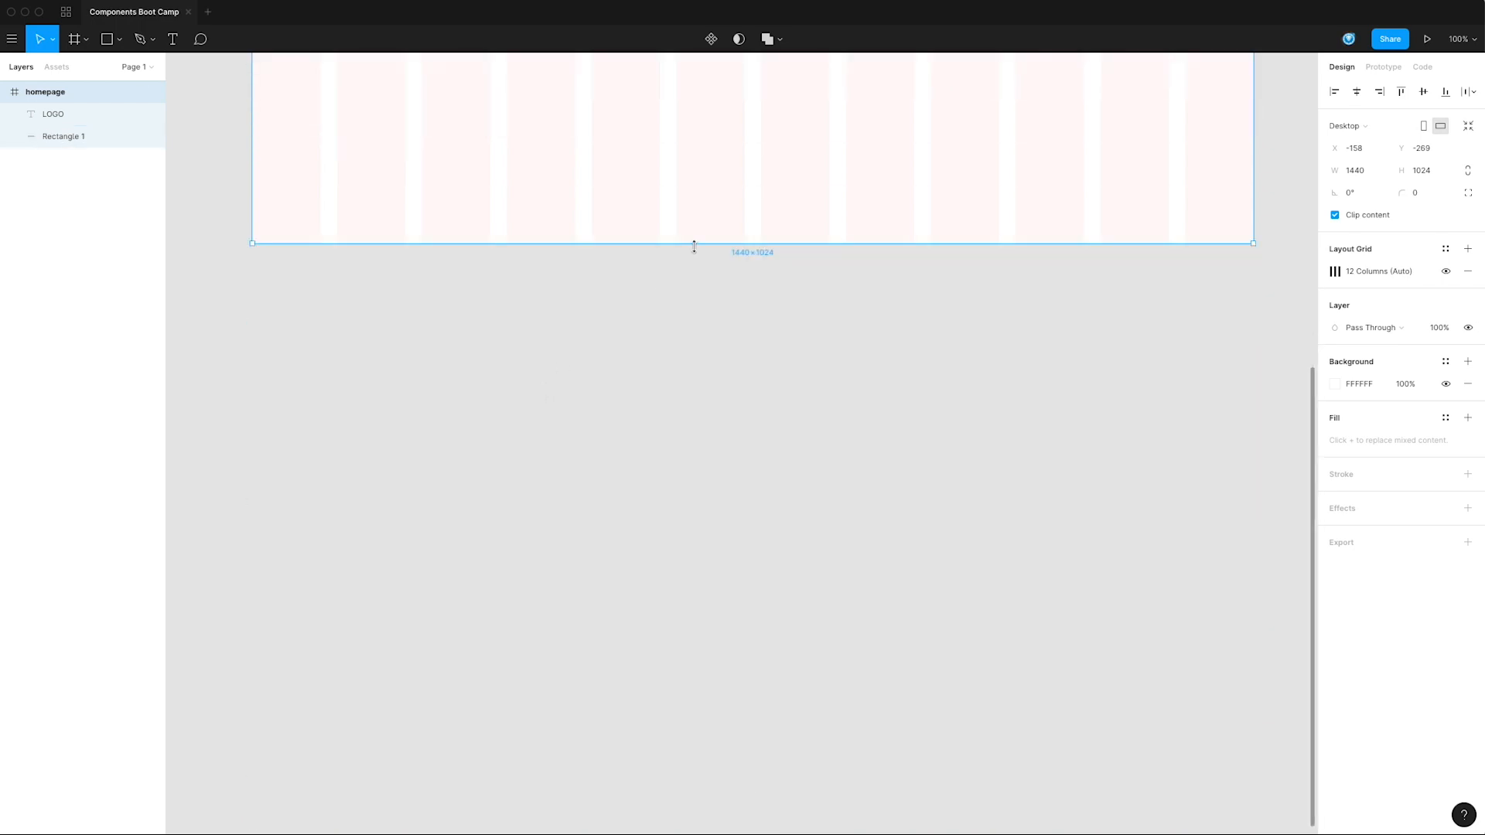
left_click_drag(696, 241, 773, 811)
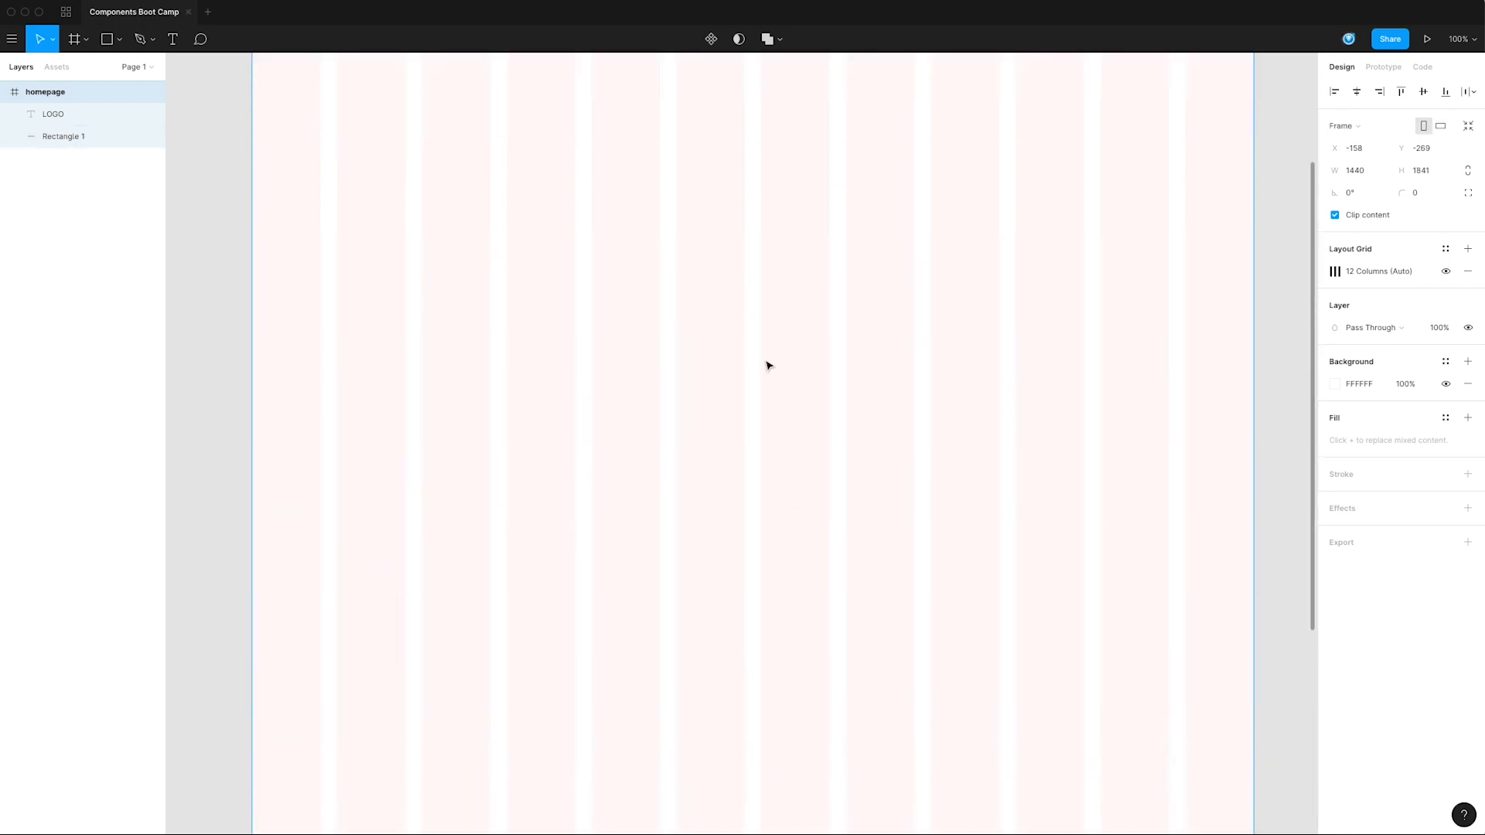
scroll(767, 365, "up", 8)
scroll(768, 365, "up", 1)
left_click(755, 378)
mouse_move(786, 332)
left_mouse_down()
mouse_move(807, 383)
mouse_move(754, 326)
mouse_move(785, 318)
left_mouse_up()
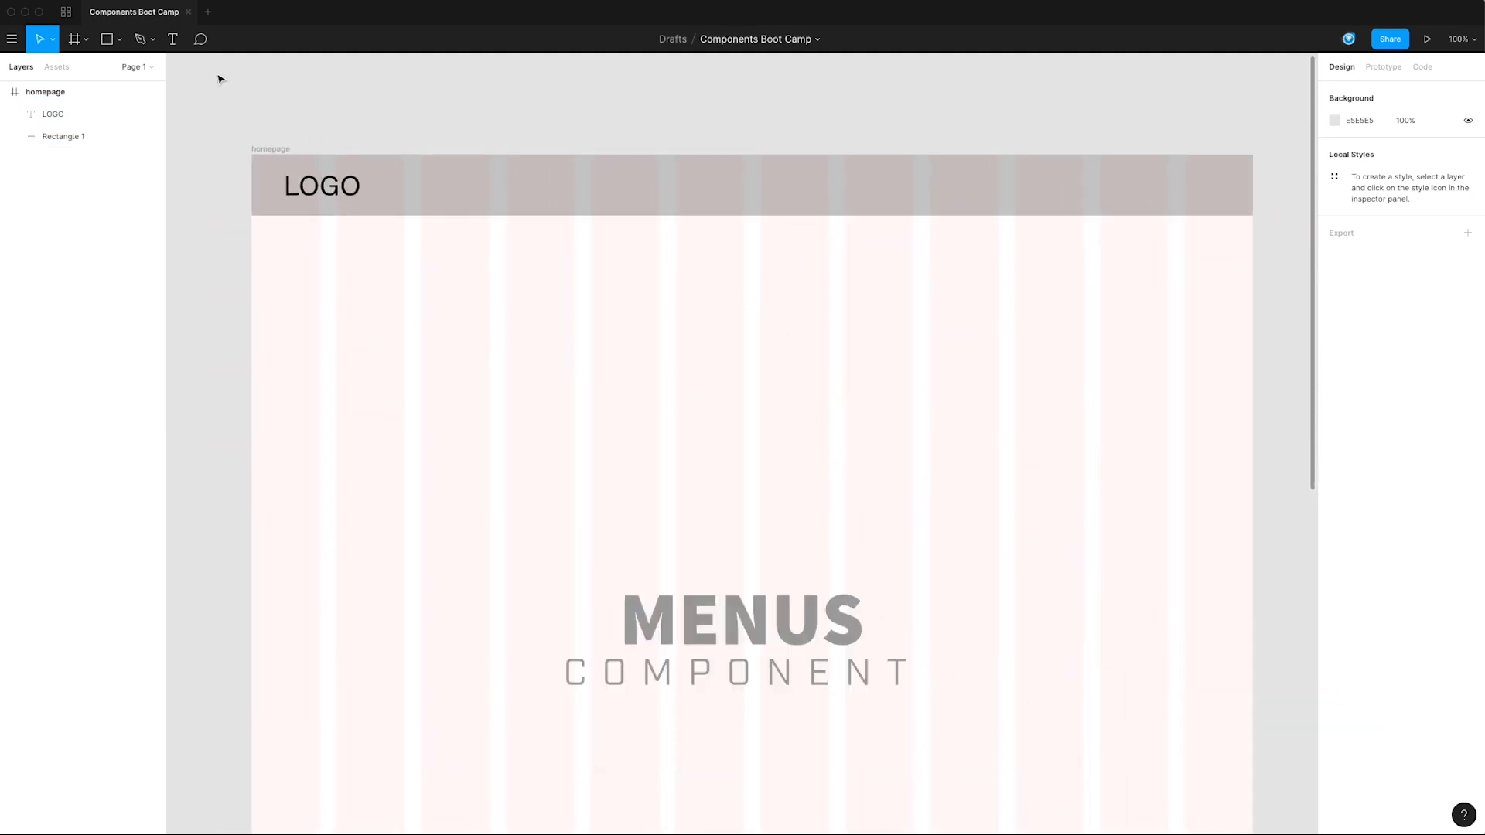
Step: Add the text MENU ITEM 1 below the header at font size 18
left_click(173, 38)
left_click(775, 203)
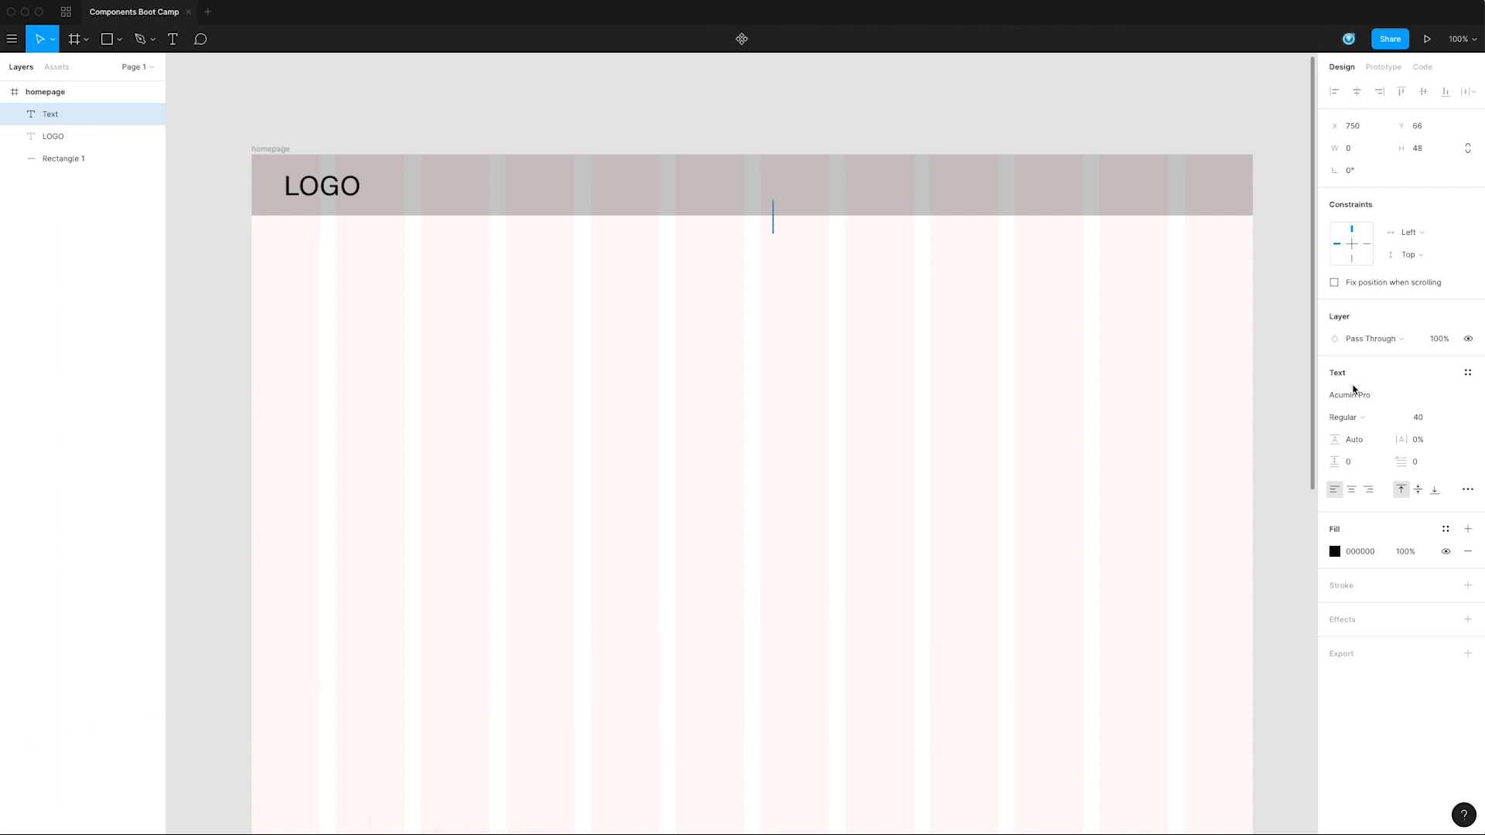
left_click(1427, 419)
key("Return")
left_click(91, 116)
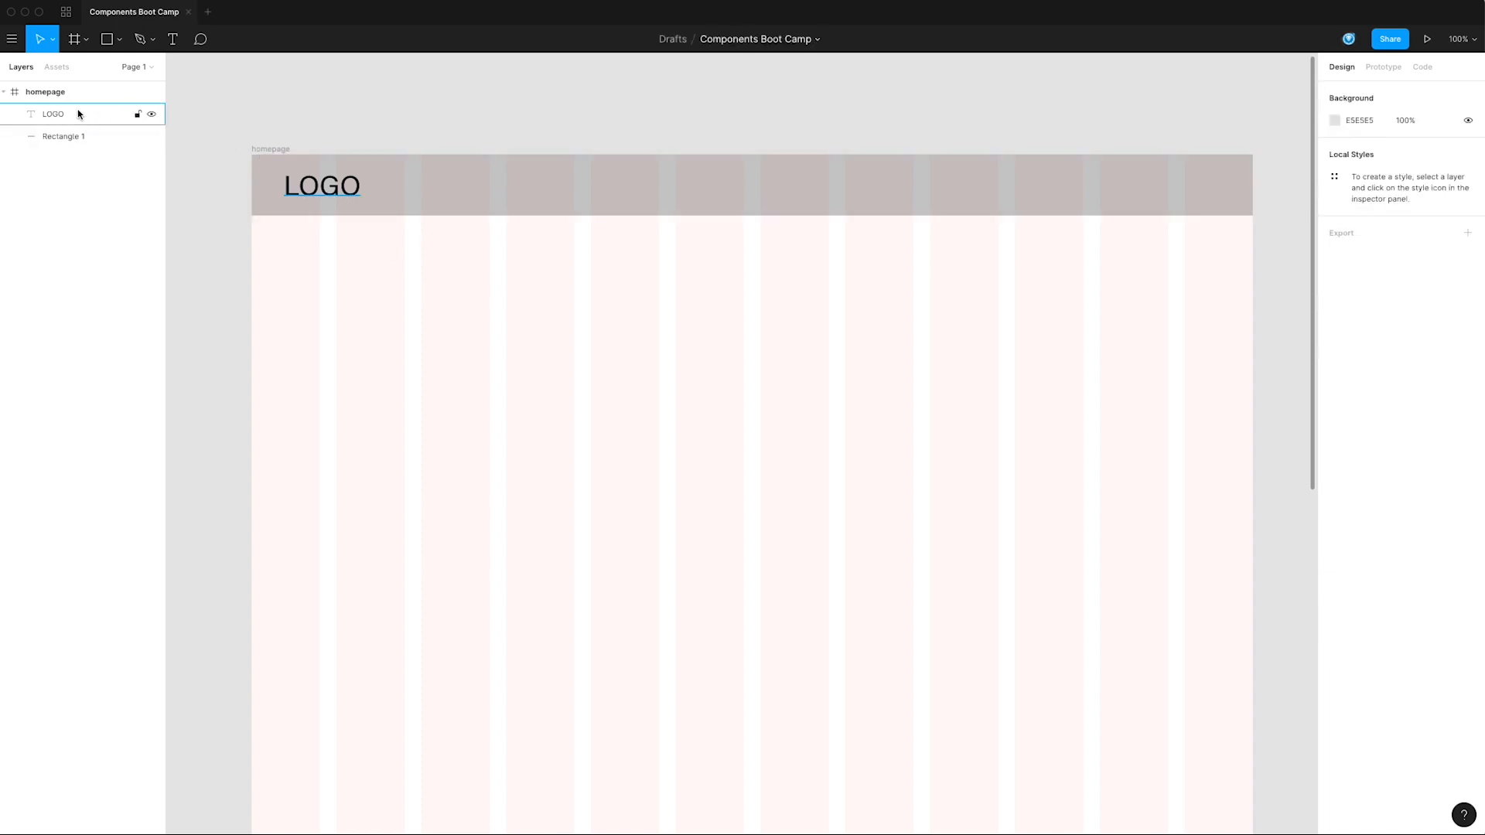
left_click(173, 39)
left_click(655, 286)
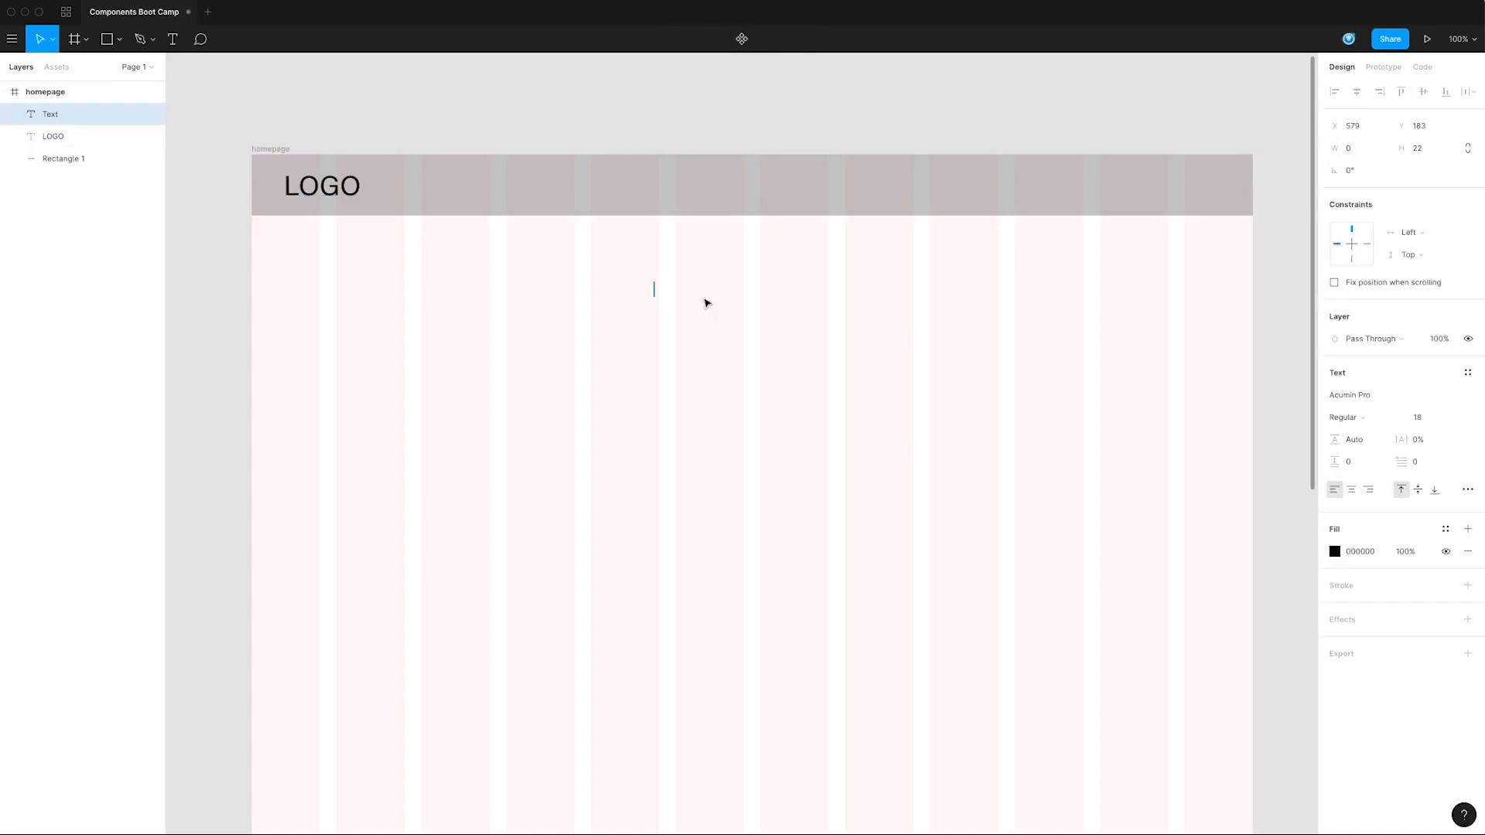
type("MENU ITEM !")
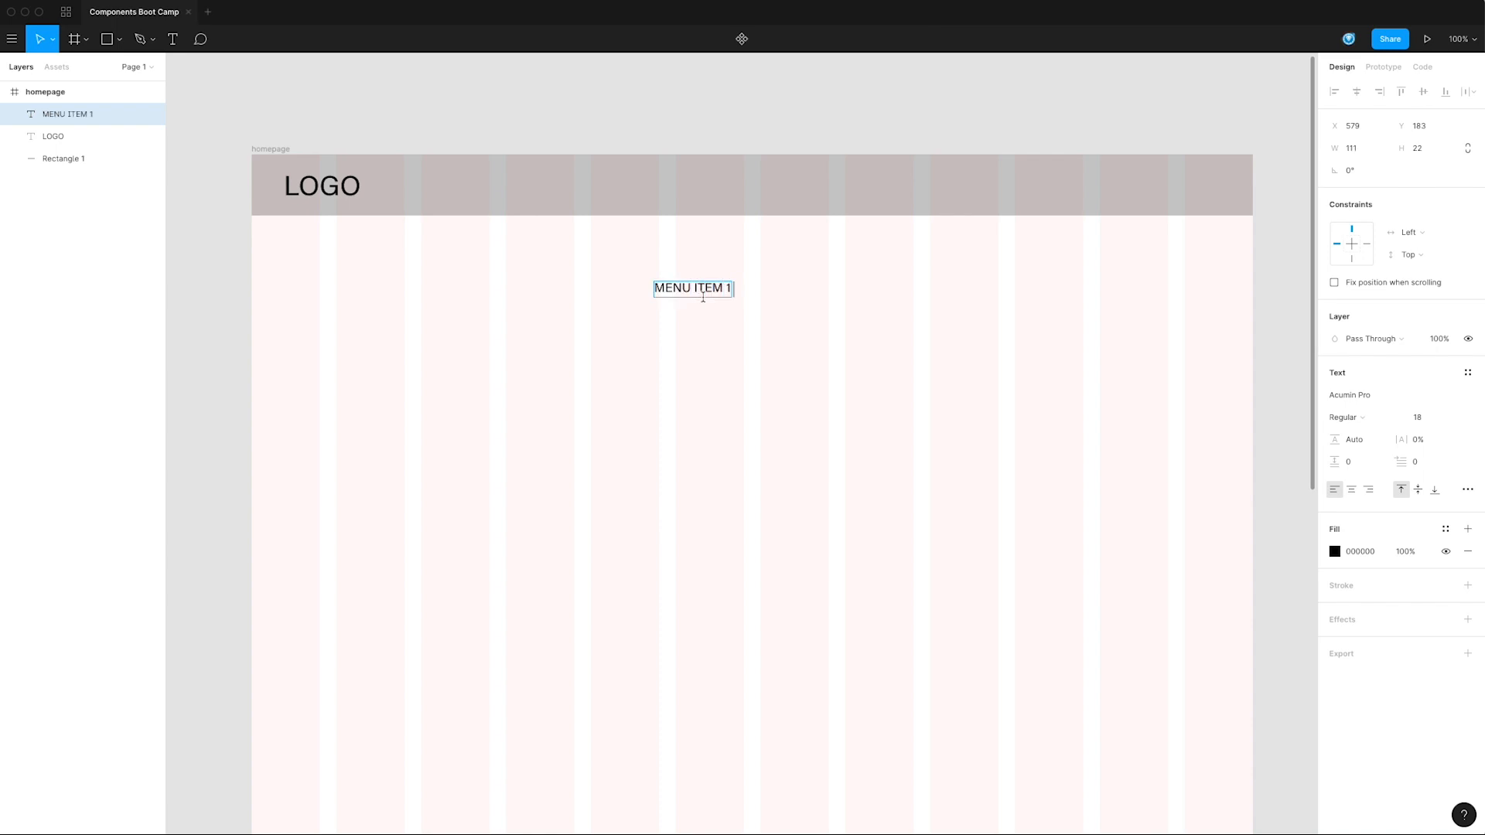
type("  EMEaakjdf;lajd")
key("BackSpace")
key("BackSpace")
key("BackSpace")
key("BackSpace")
key("BackSpace")
key("BackSpace")
key("BackSpace")
key("BackSpace")
key("BackSpace")
key("BackSpace")
key("BackSpace")
key("BackSpace")
key("BackSpace")
key("BackSpace")
Step: Replace the content of the menu item text with PORTFOLIO
key("super+a")
type("AB")
key("BackSpace")
type("P")
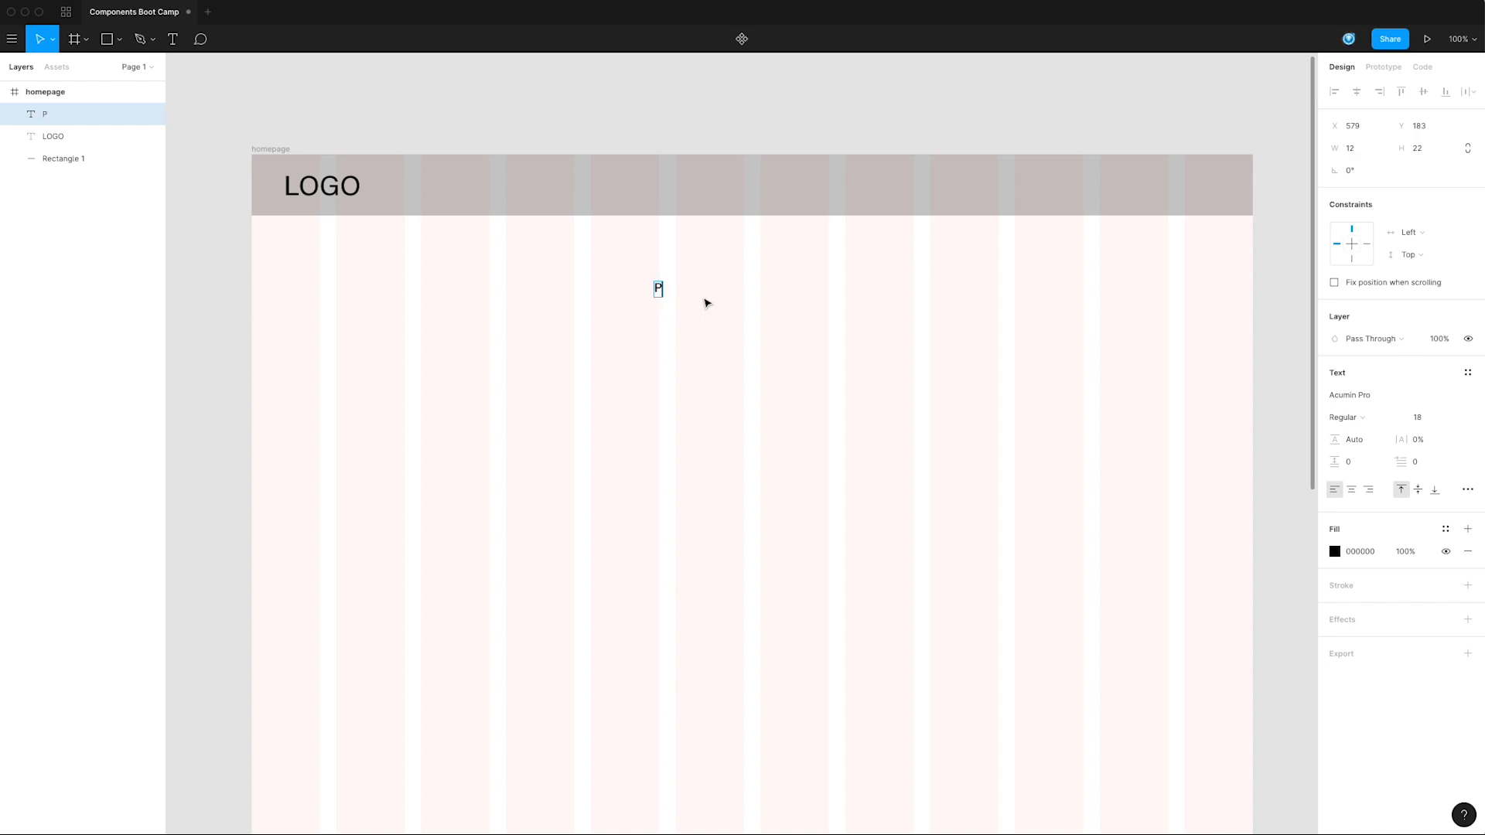
type("ORTFOLIO")
key("Escape")
Step: Change the wording of the PORTFOLIO text to MENU ITEM1
double_click(695, 286)
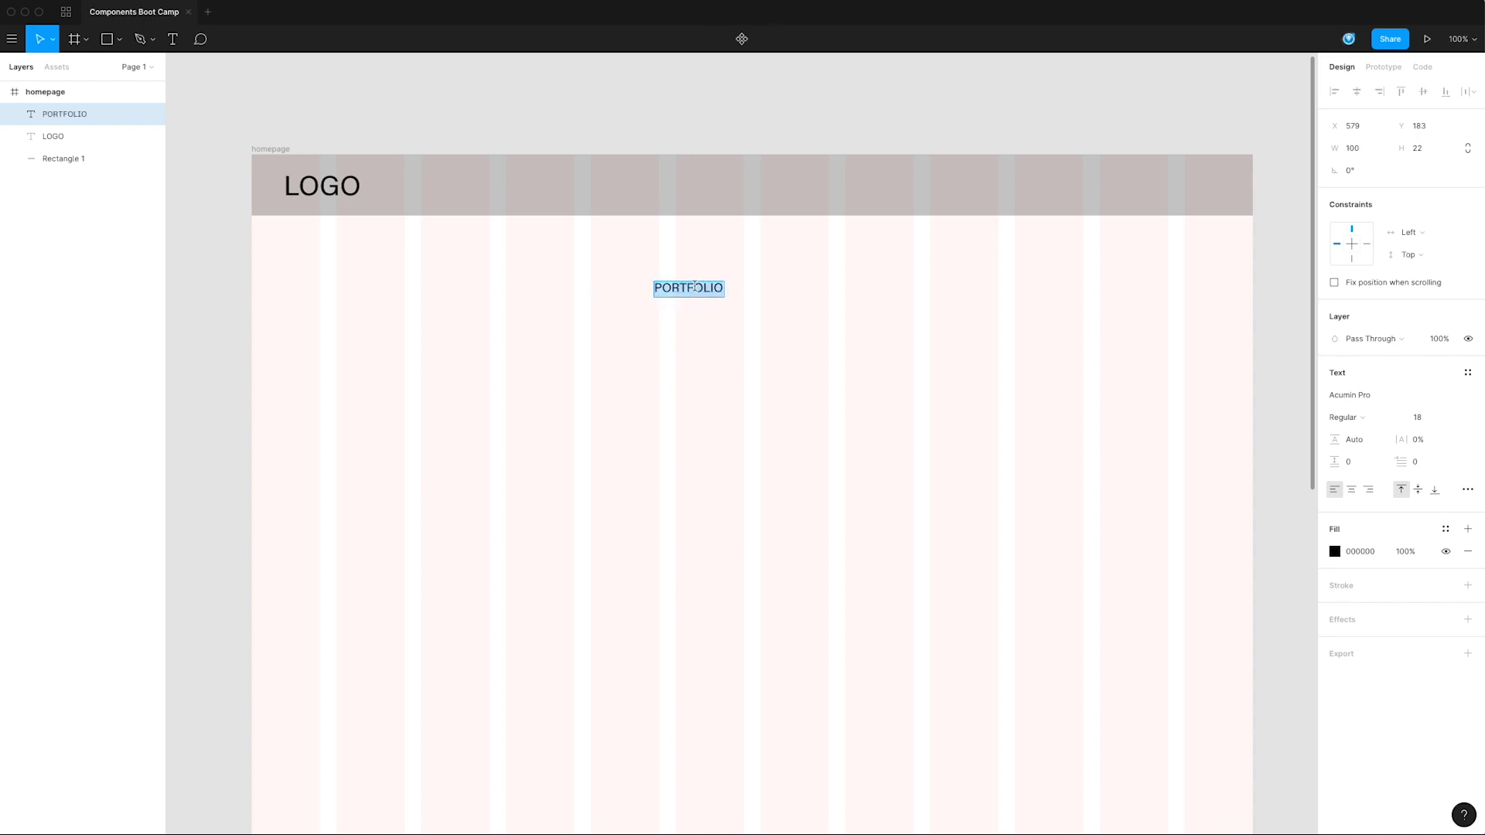
type("MENU ITME")
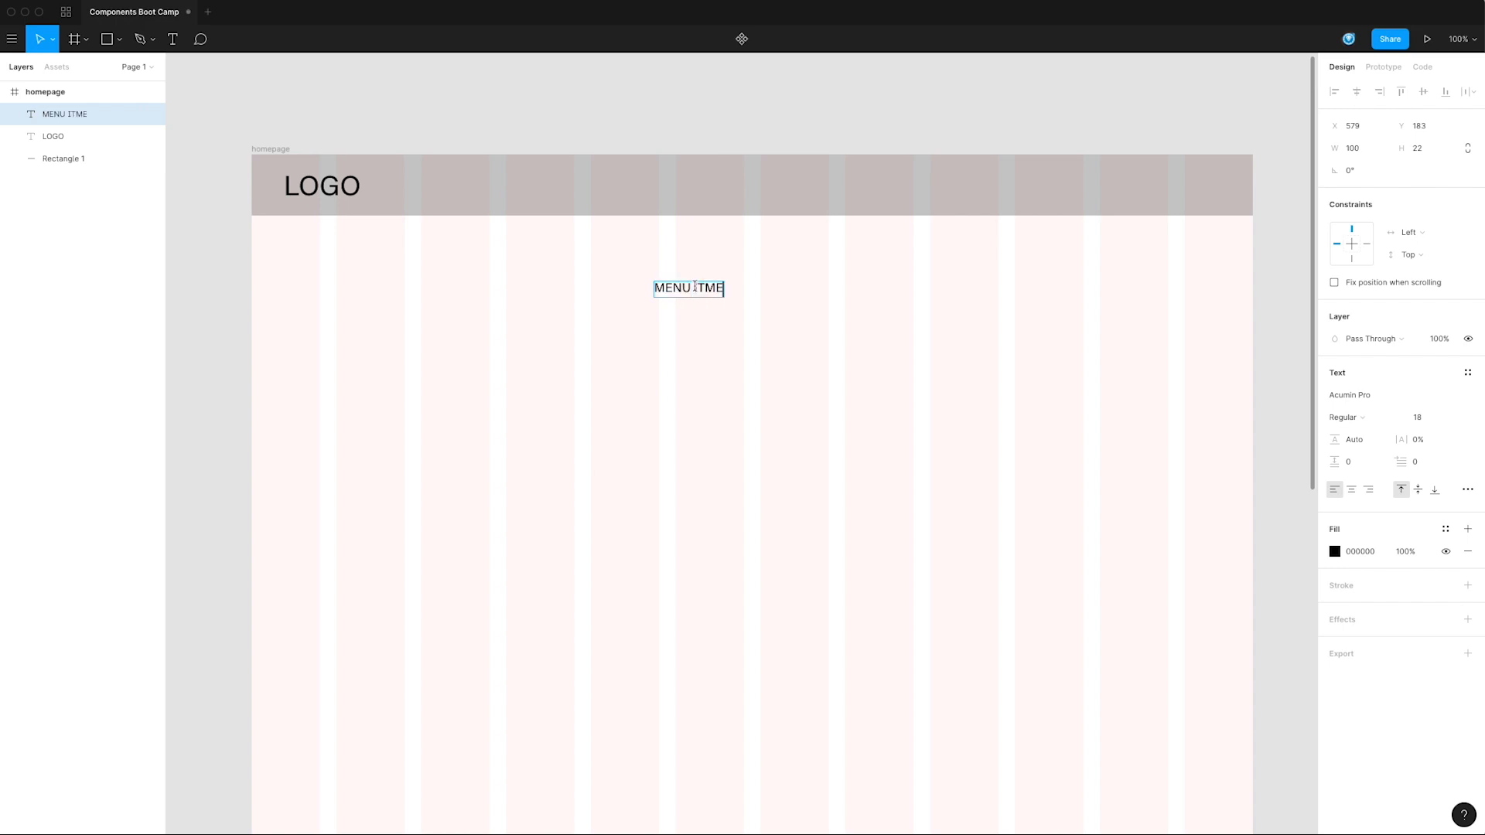
key("BackSpace")
key("BackSpace")
type("EM1")
key("Return")
key("BackSpace")
key("Escape")
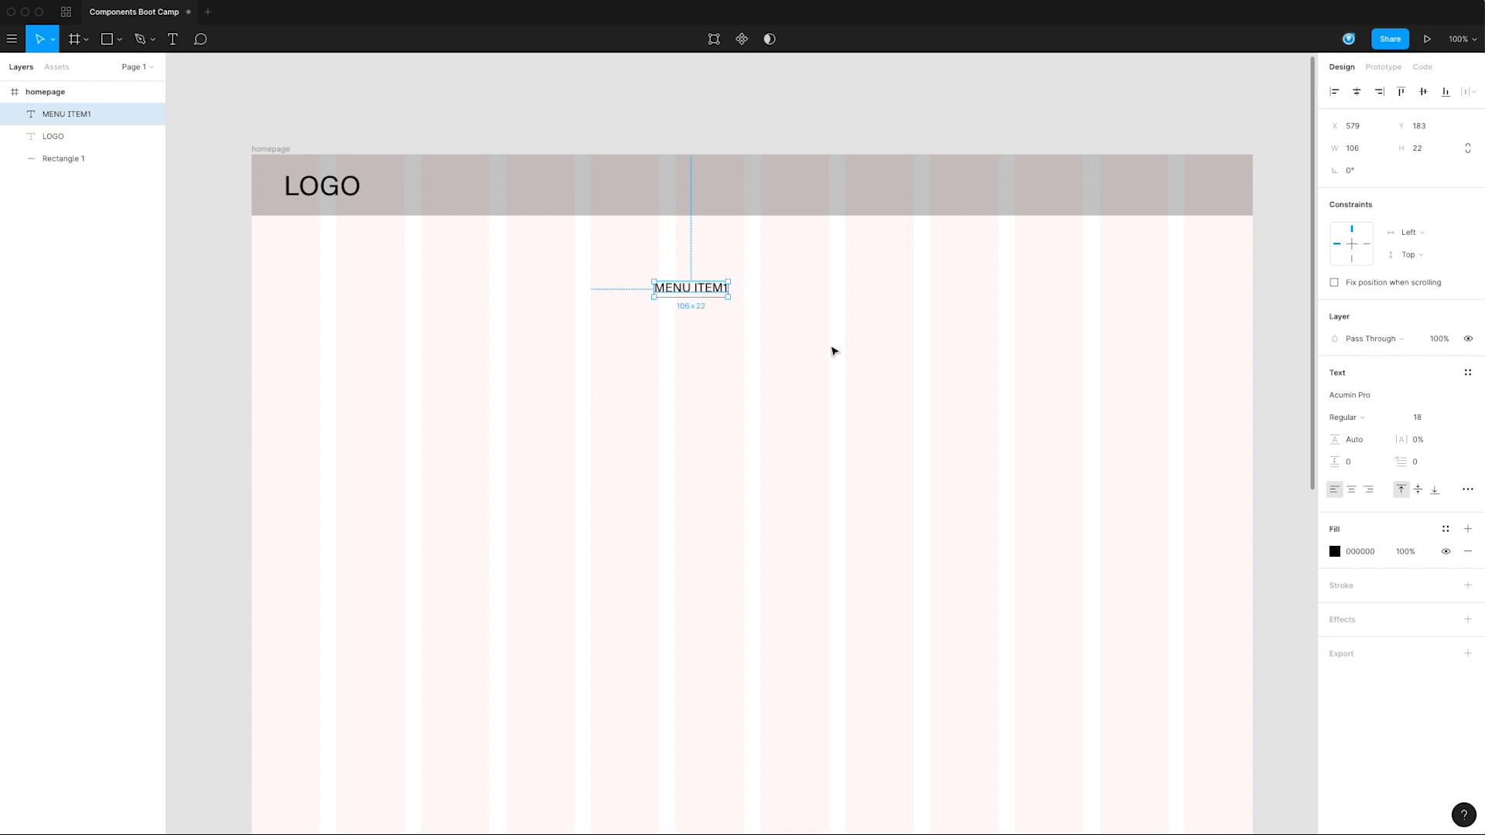
Step: Move the MENU ITEM1 text into the header, vertically centred, and duplicate it twice to the right along the same line
left_click_drag(698, 290, 782, 197)
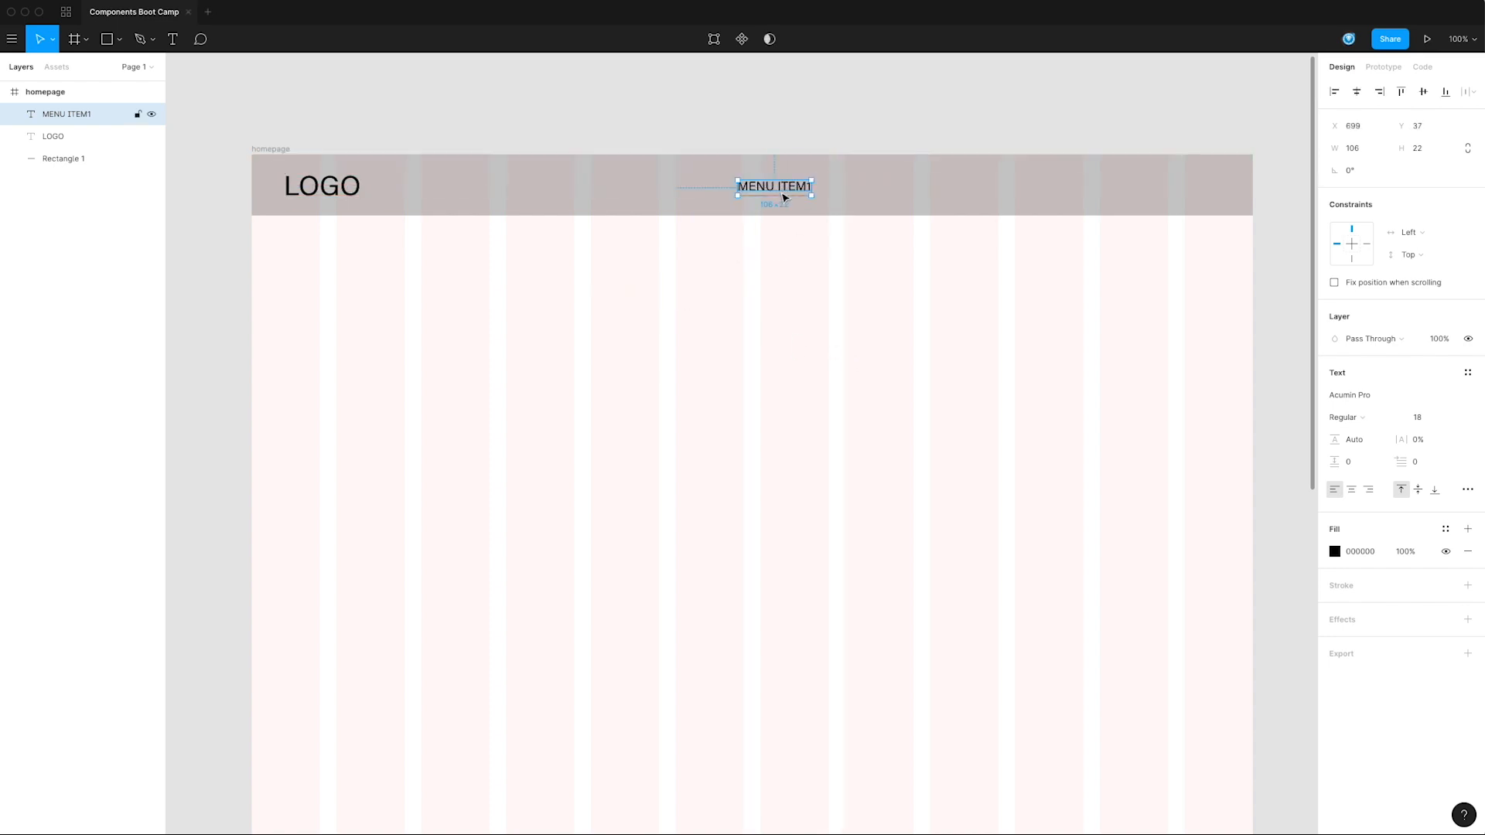
left_click(809, 249)
left_click(779, 194)
left_click_drag(800, 192, 986, 195)
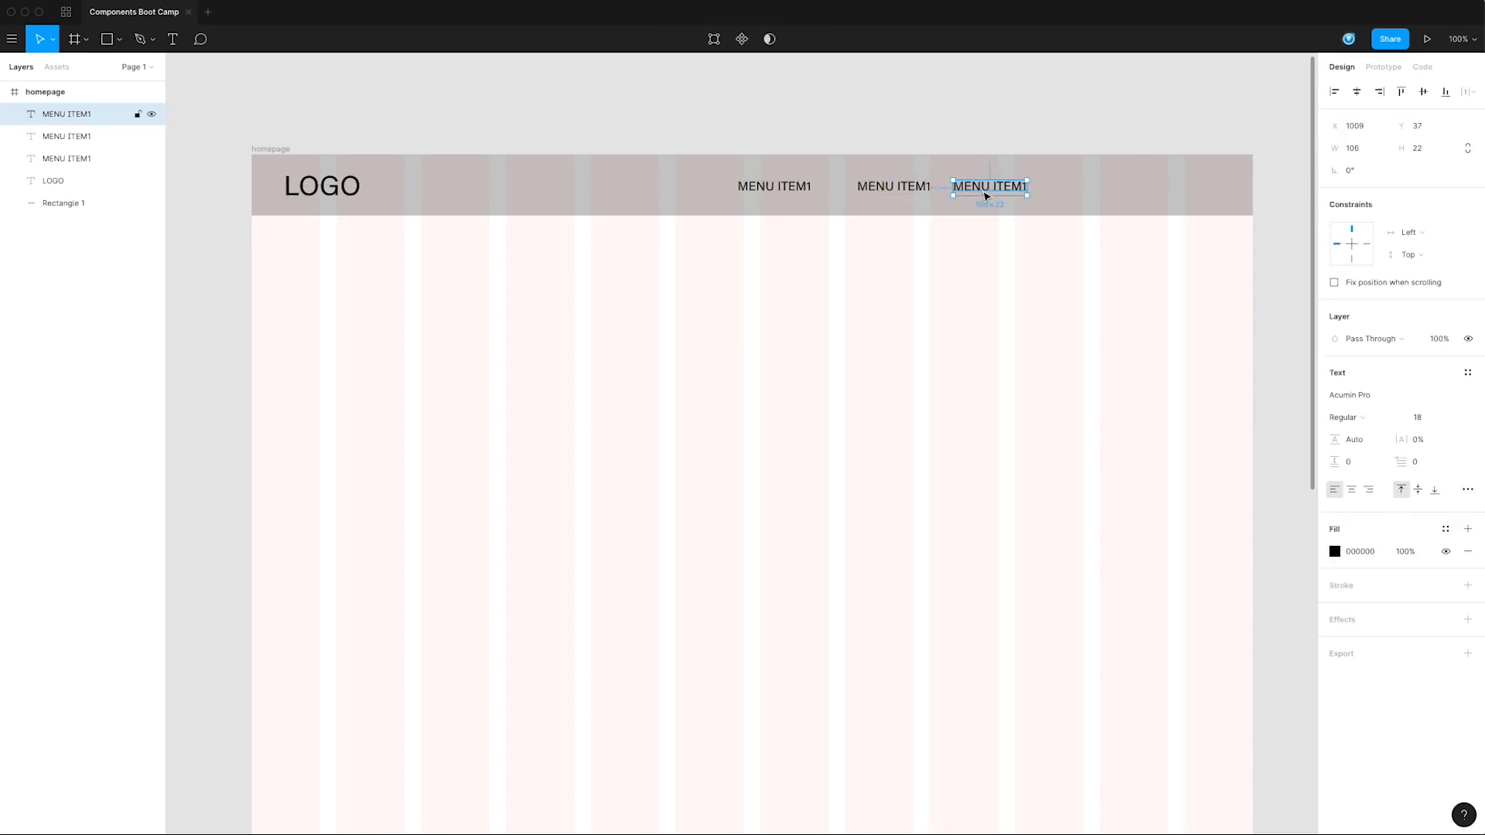
left_click(1001, 247)
Step: Delete the two duplicate MENU ITEM1 texts, keeping only the one nearest the logo
left_click(1000, 185)
left_click(889, 189, "shift")
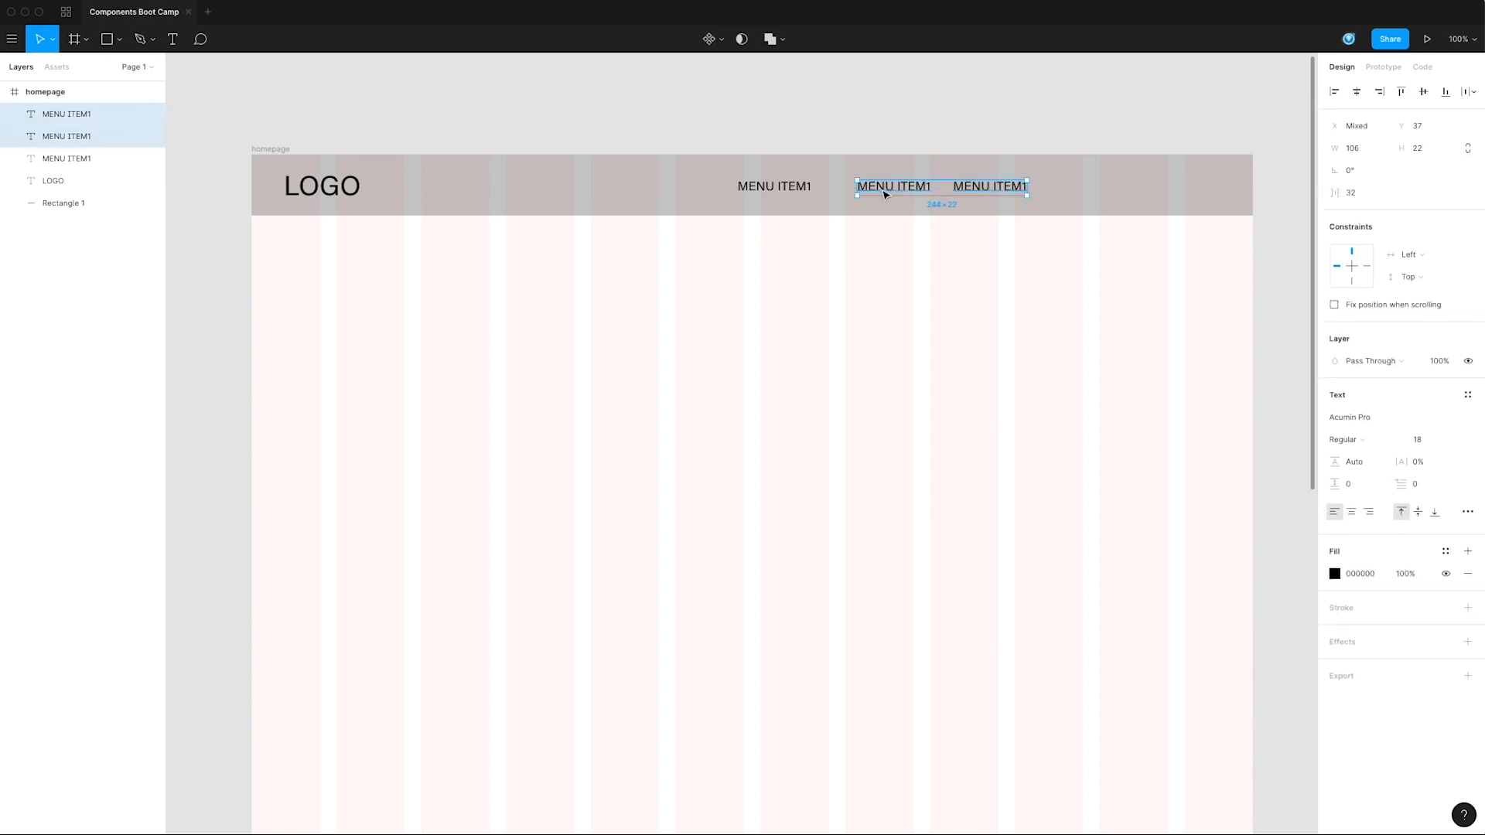
key("Delete")
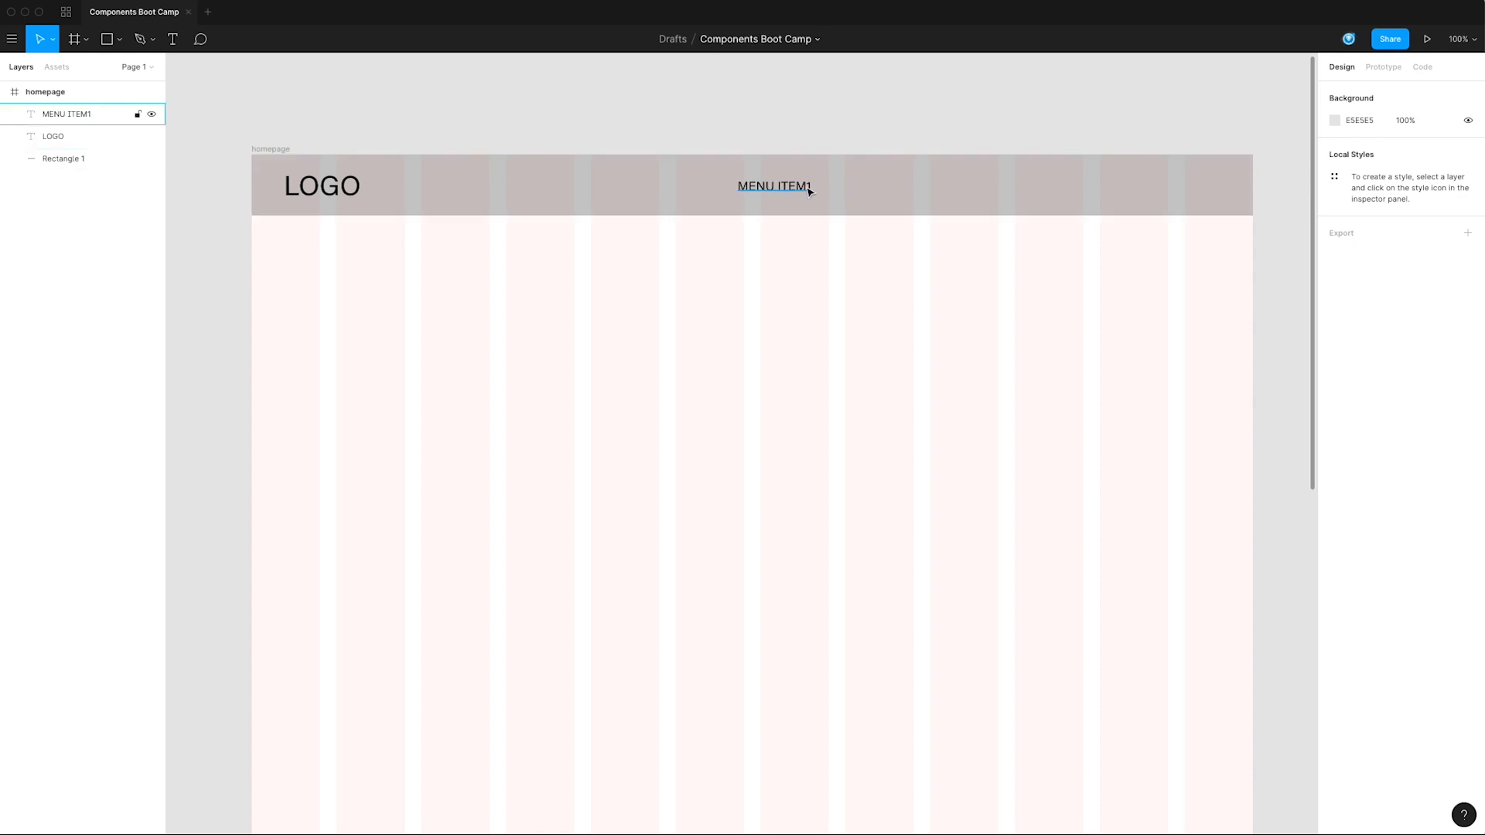
left_click(793, 195)
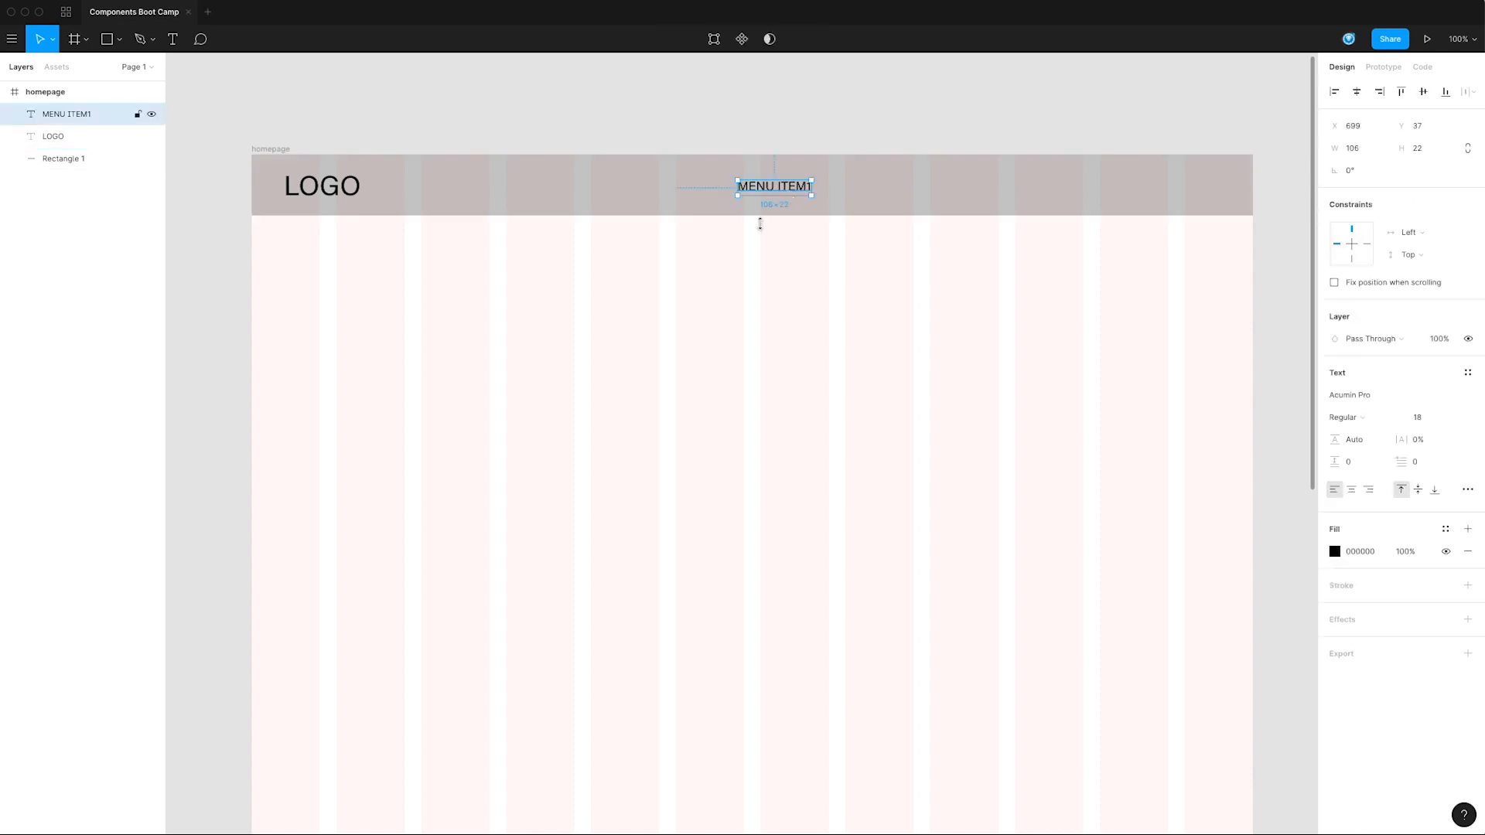
left_click(738, 258)
Step: Draw a rectangle about 134 by 24 over the MENU ITEM1 text in the header
scroll(733, 267, "up", 2)
scroll(732, 267, "left", 2)
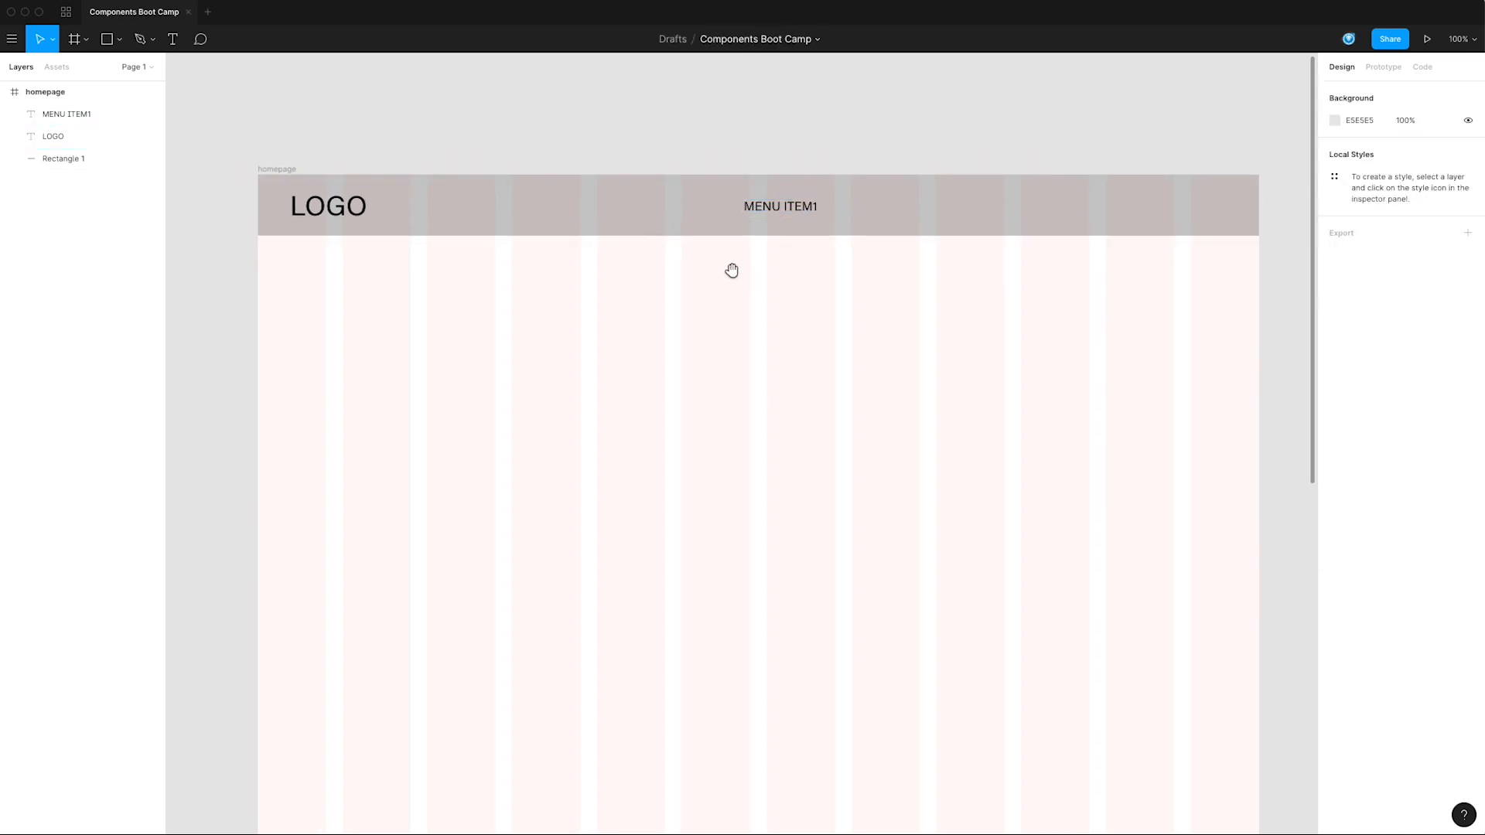
left_click(106, 39)
scroll(872, 242, "right", 2)
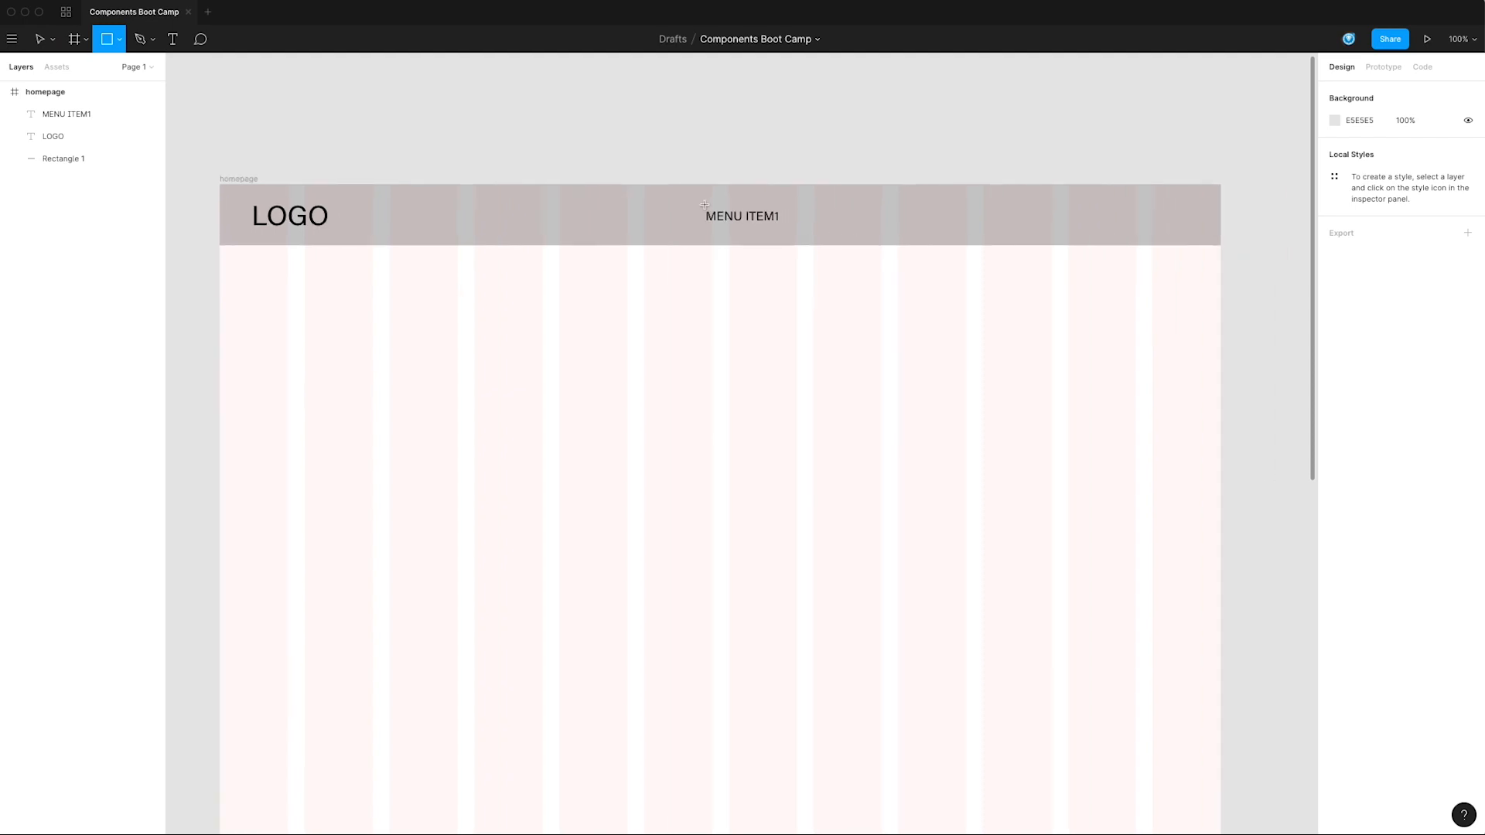
left_click_drag(704, 209, 797, 225)
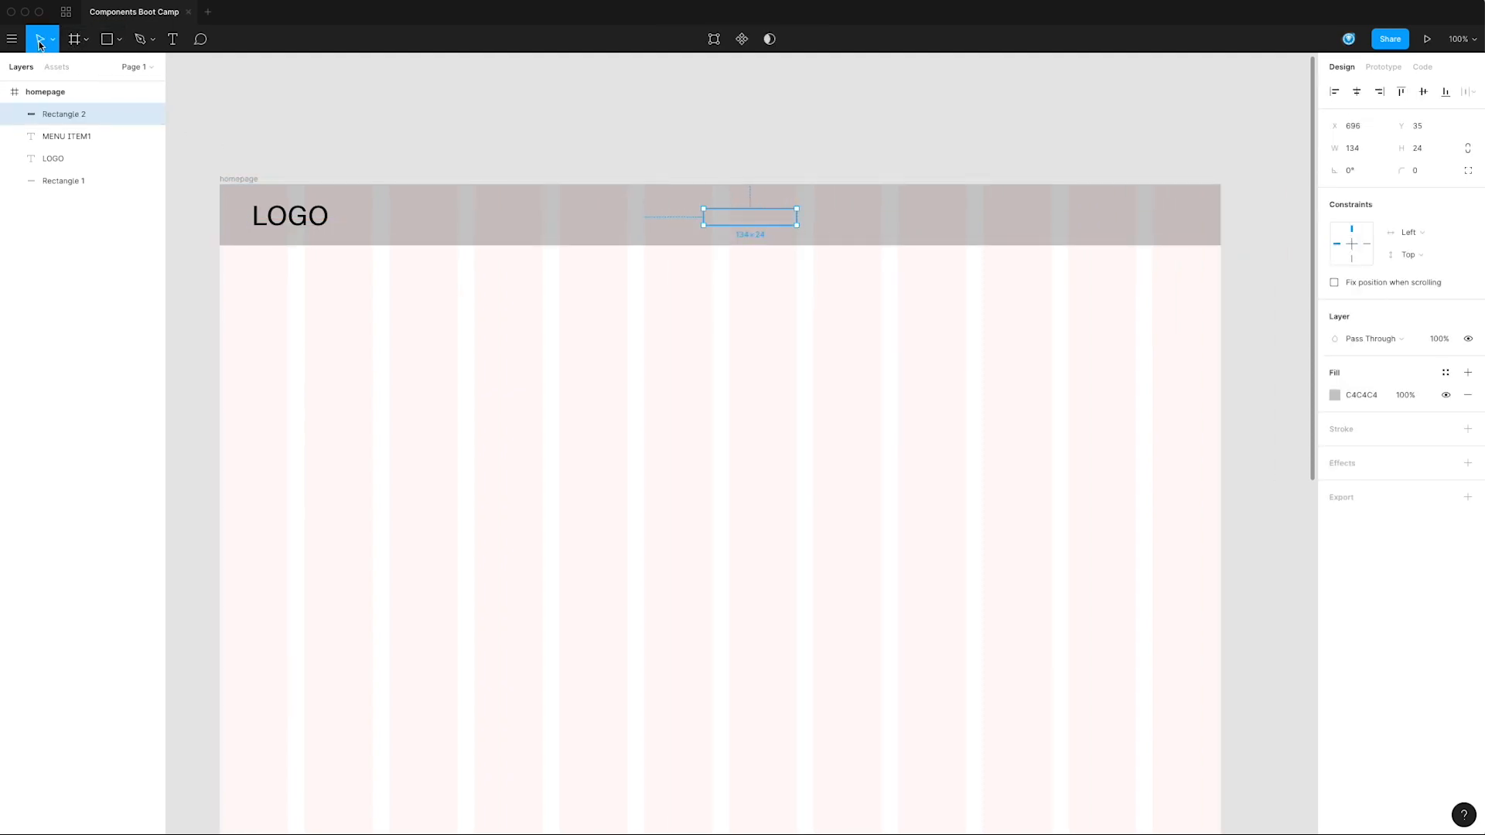
Step: Move the new rectangle and the MENU ITEM1 text out of the header onto the empty area below it
left_click_drag(787, 225, 779, 338)
left_click(758, 219)
left_click_drag(758, 218, 758, 387)
left_click(835, 421)
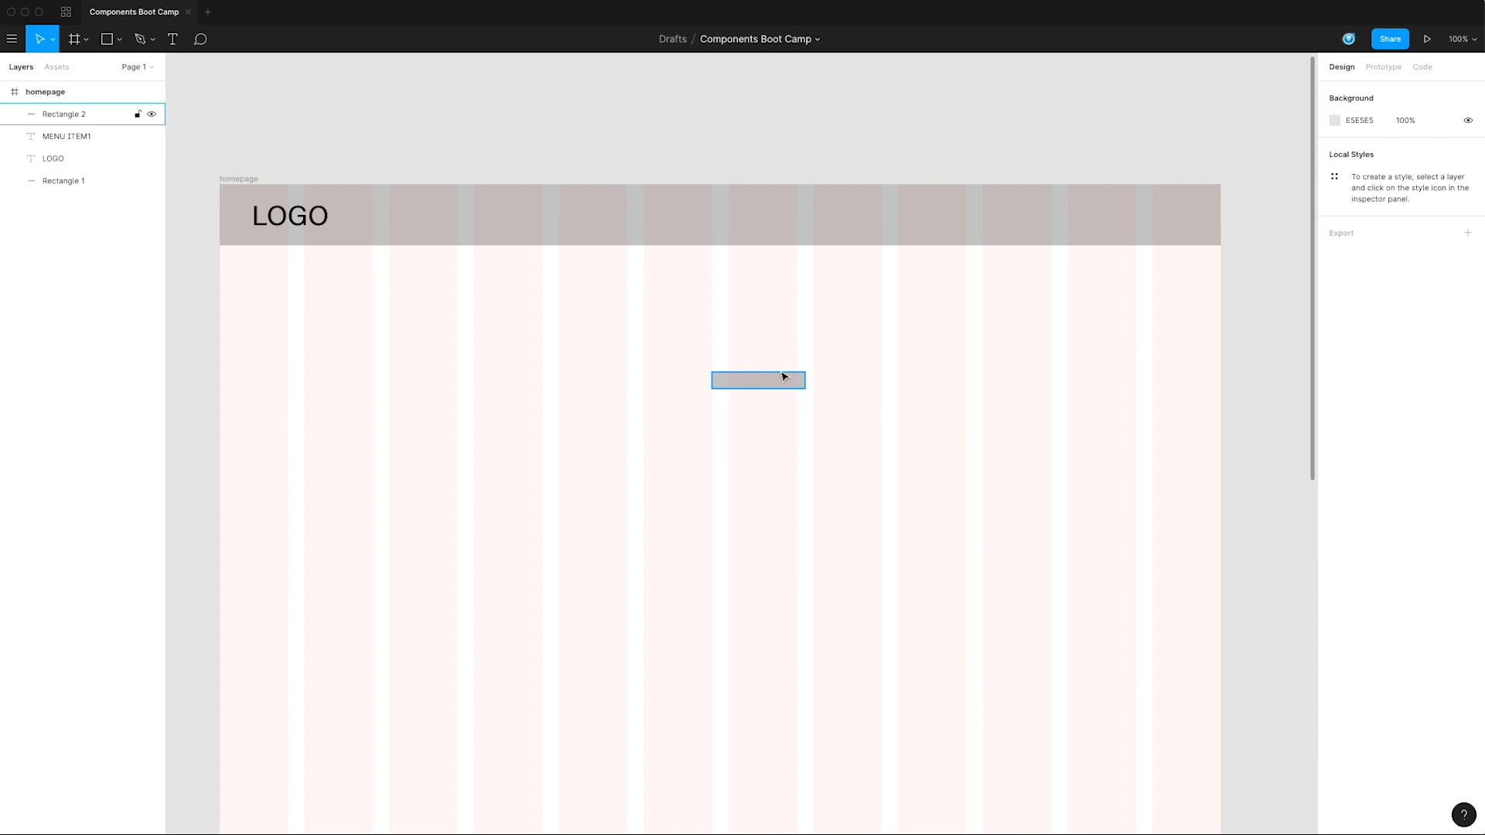
Step: Send the small rectangle to the back so that it lies behind the MENU ITEM1 text
left_click(784, 379)
left_click_drag(860, 366, 773, 416)
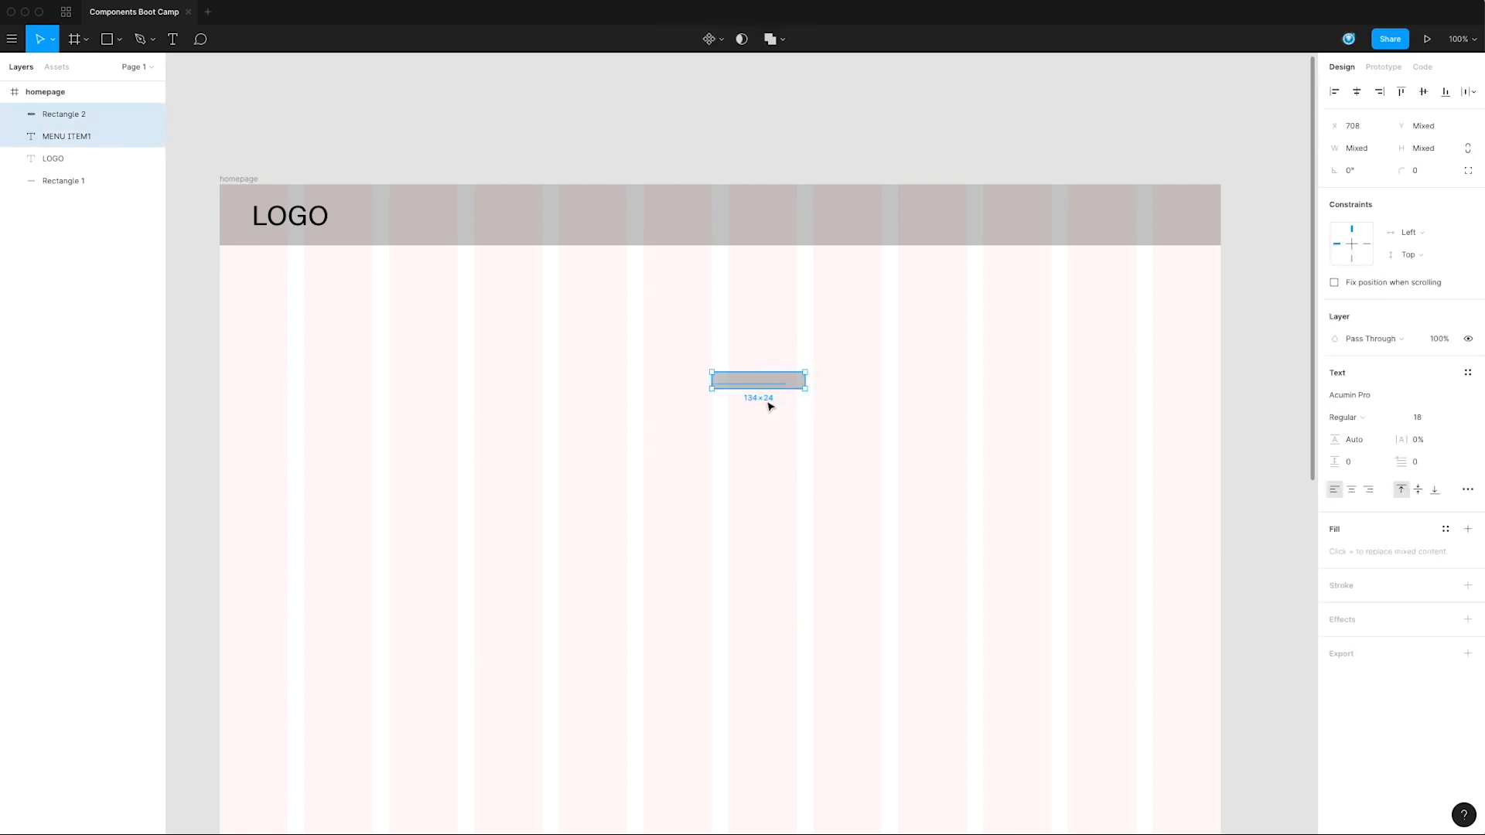
left_click(775, 412)
left_click(783, 384)
key("alt+super+bracketleft")
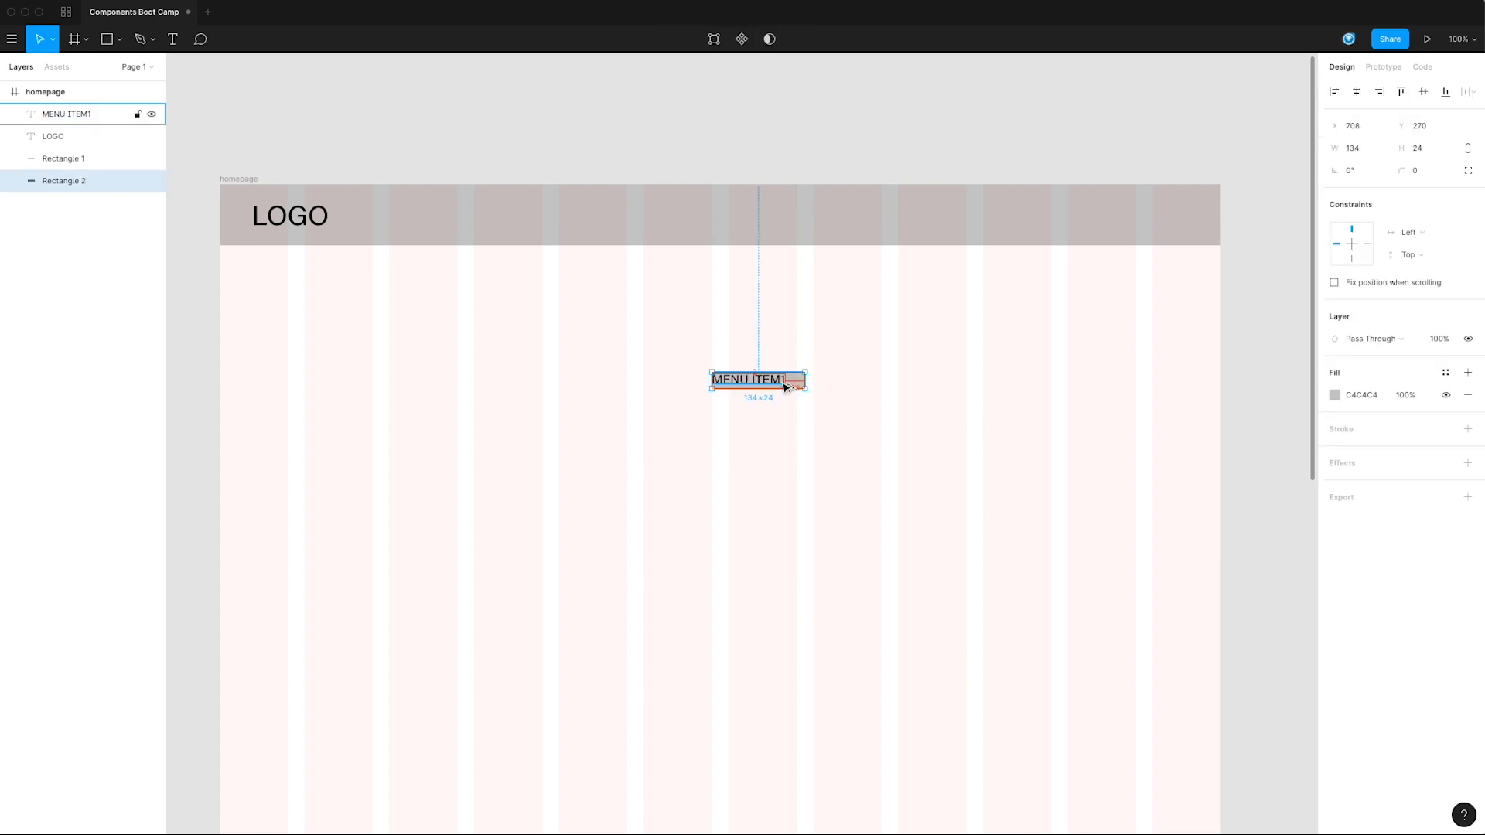
Step: Enlarge the rectangle behind MENU ITEM1 to about 139 wide and set its height to 32
left_click(788, 408)
left_click_drag(774, 382, 808, 365)
left_click(799, 433)
left_click(805, 387)
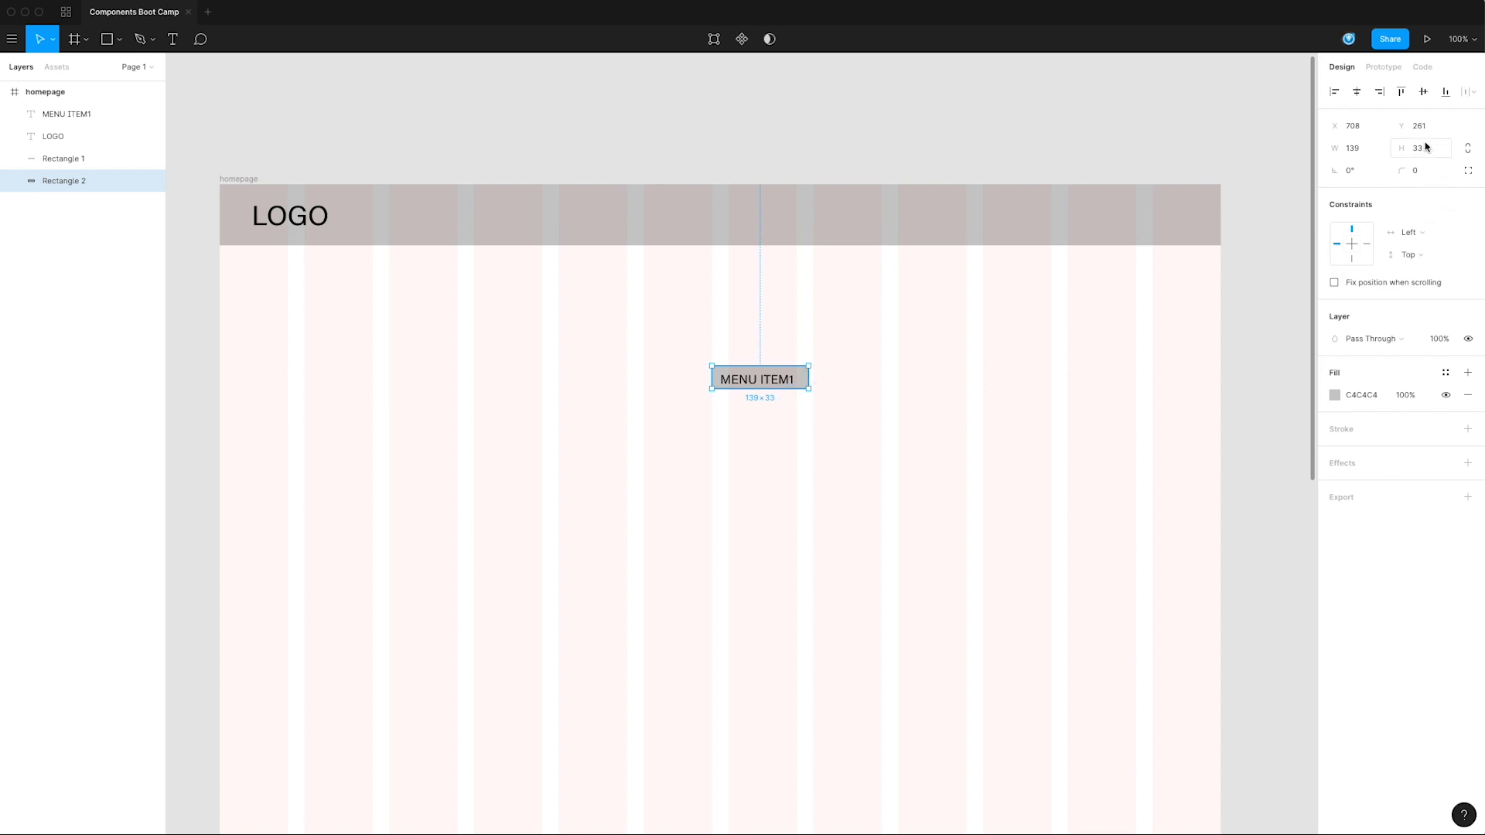
left_click(1419, 153)
type("32")
key("Return")
Step: Set the MENU ITEM1 text's vertical alignment to middle and centre the text on its background rectangle
left_click(783, 382)
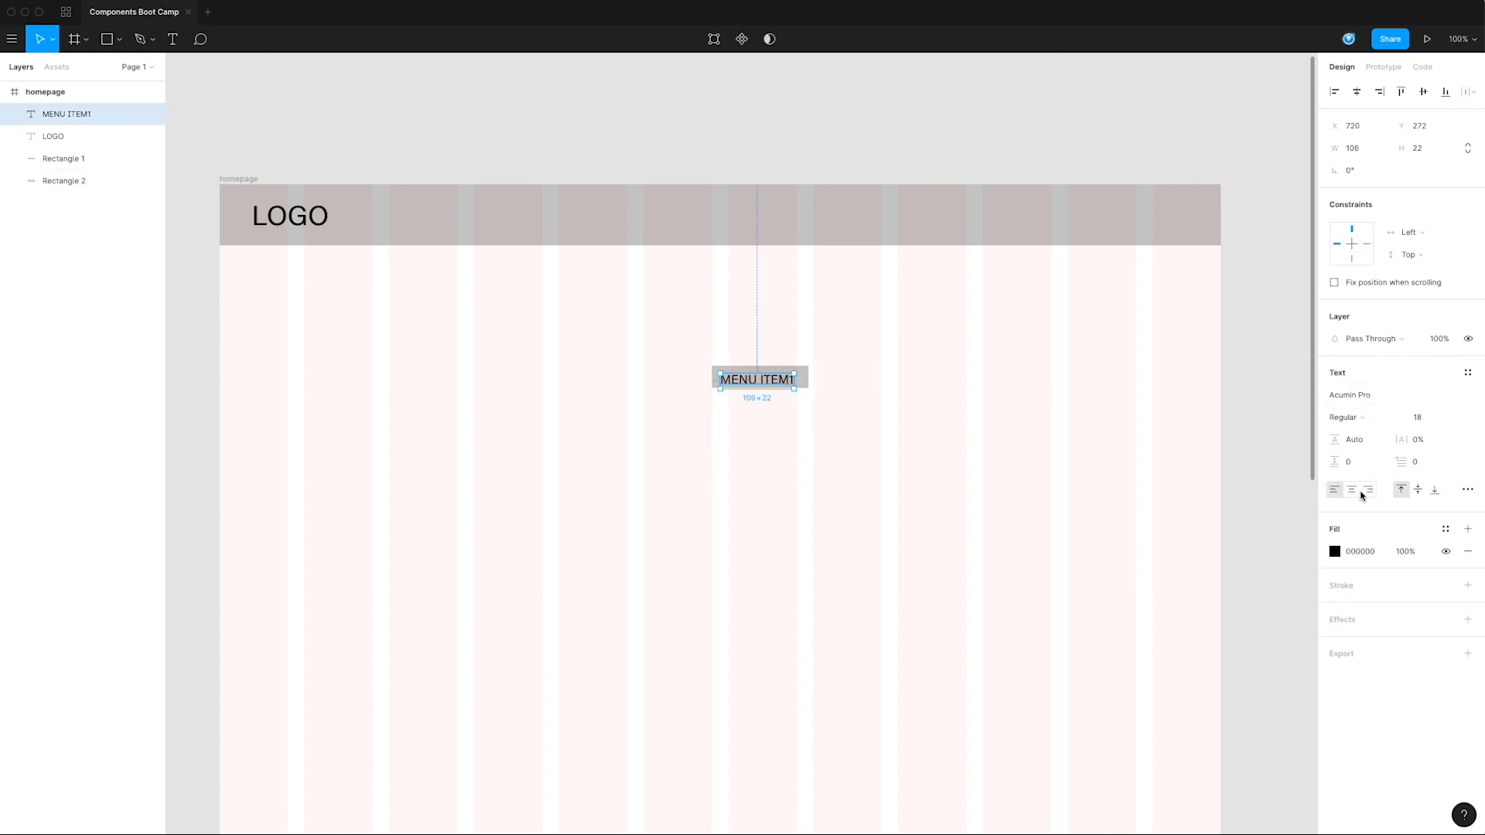
left_click(1418, 490)
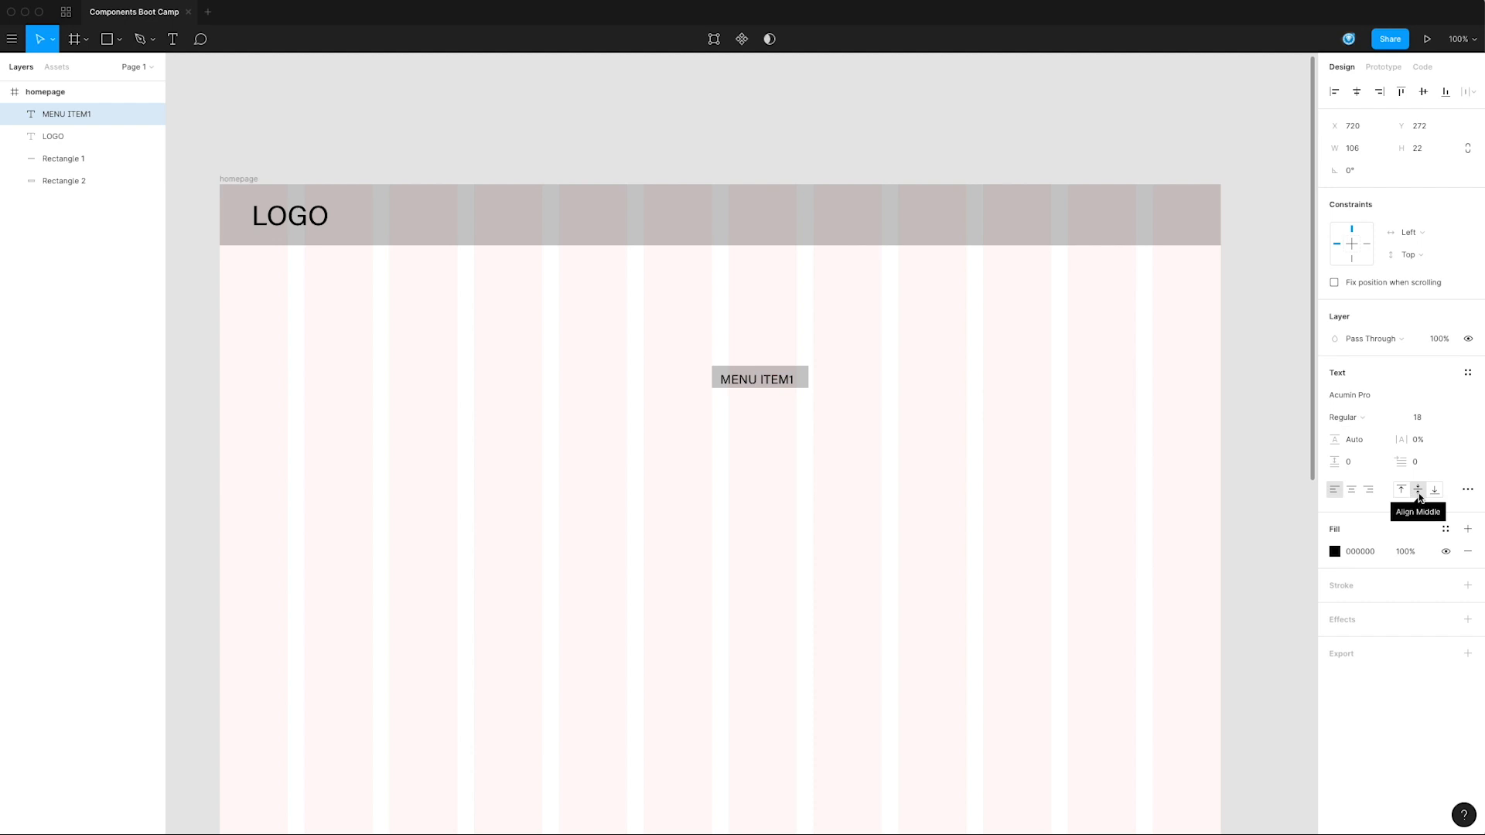
left_click_drag(765, 386, 771, 379)
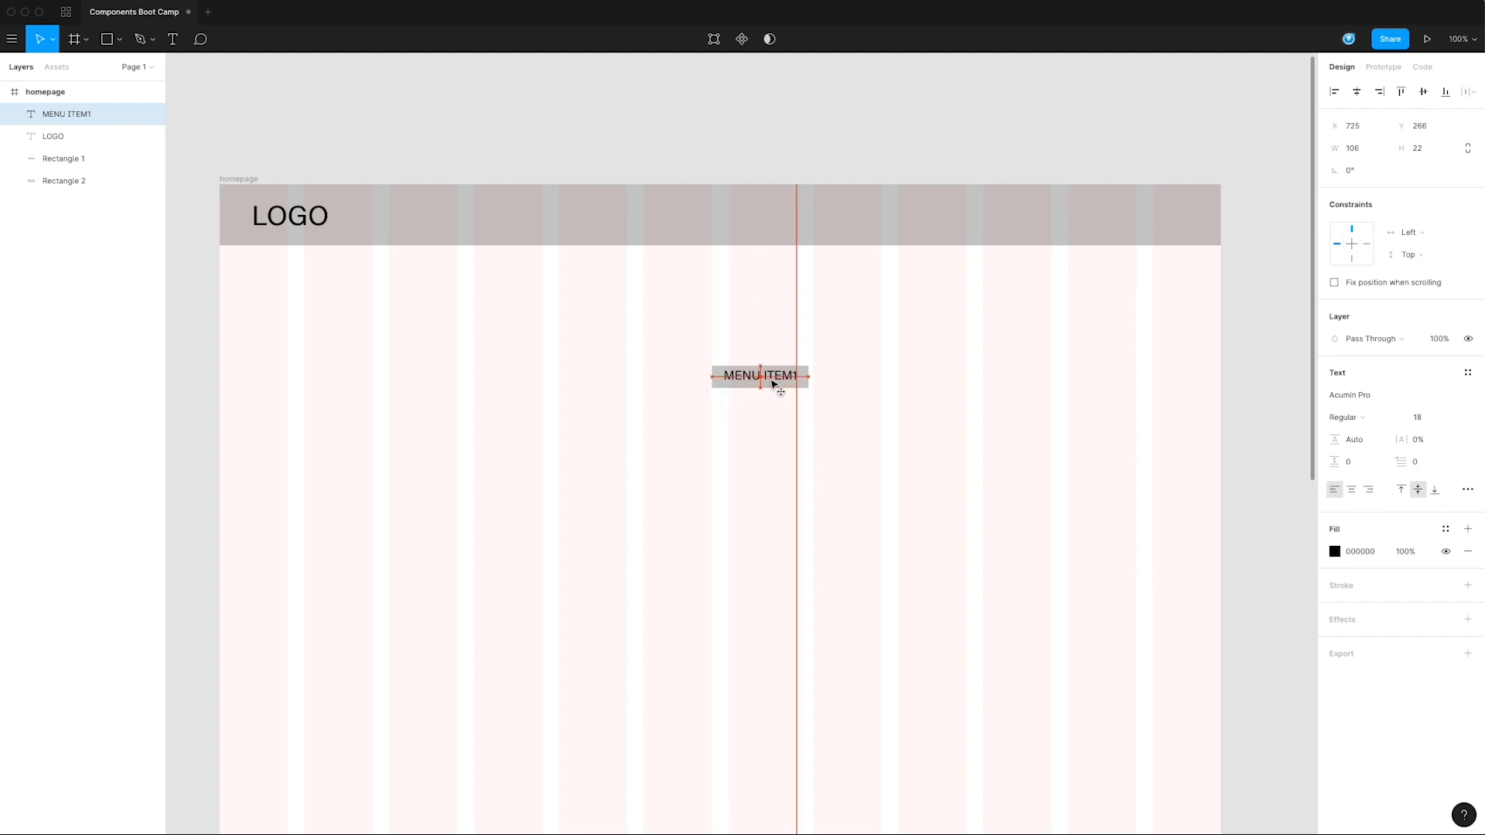
left_click(848, 391)
left_click(762, 375)
key("Down")
key("Down")
key("Down")
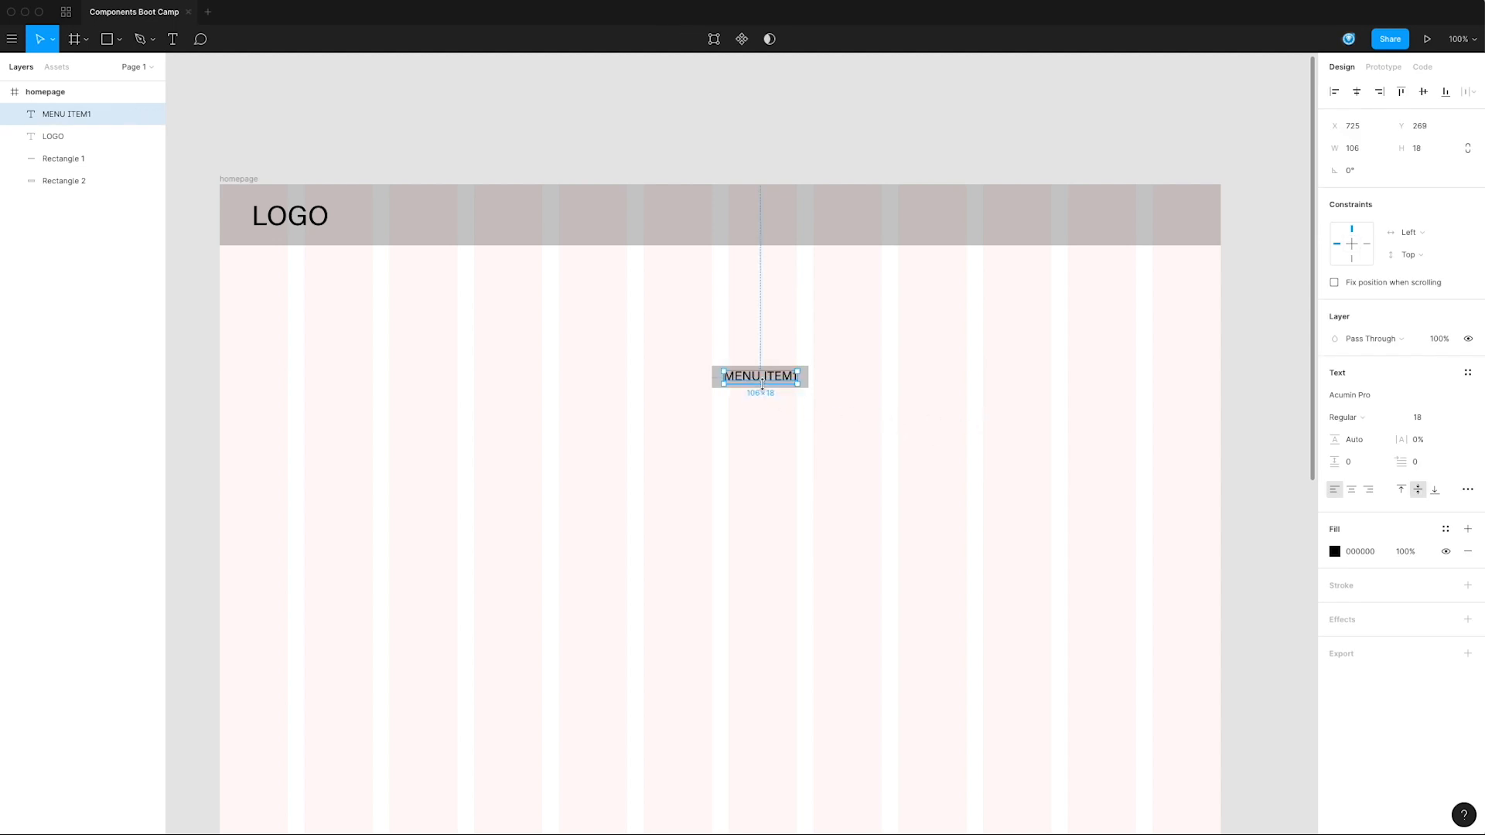
left_click(859, 411)
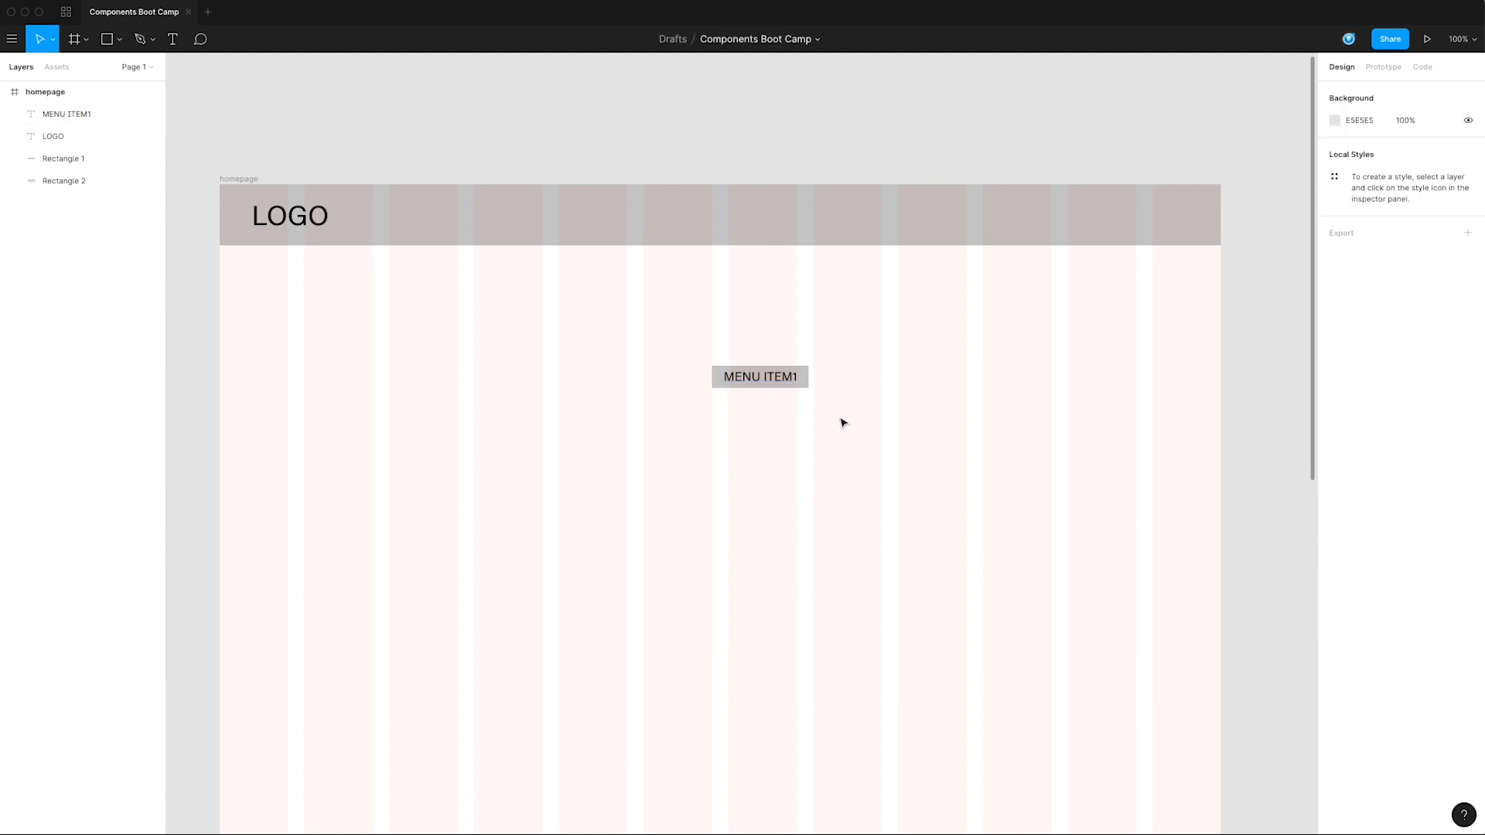
Step: Move the menu item up with its background and place a duplicate rectangle, flattened to about 139 by 5, below it
left_click_drag(842, 354, 731, 197)
left_click_drag(746, 222, 780, 331)
left_click(809, 328)
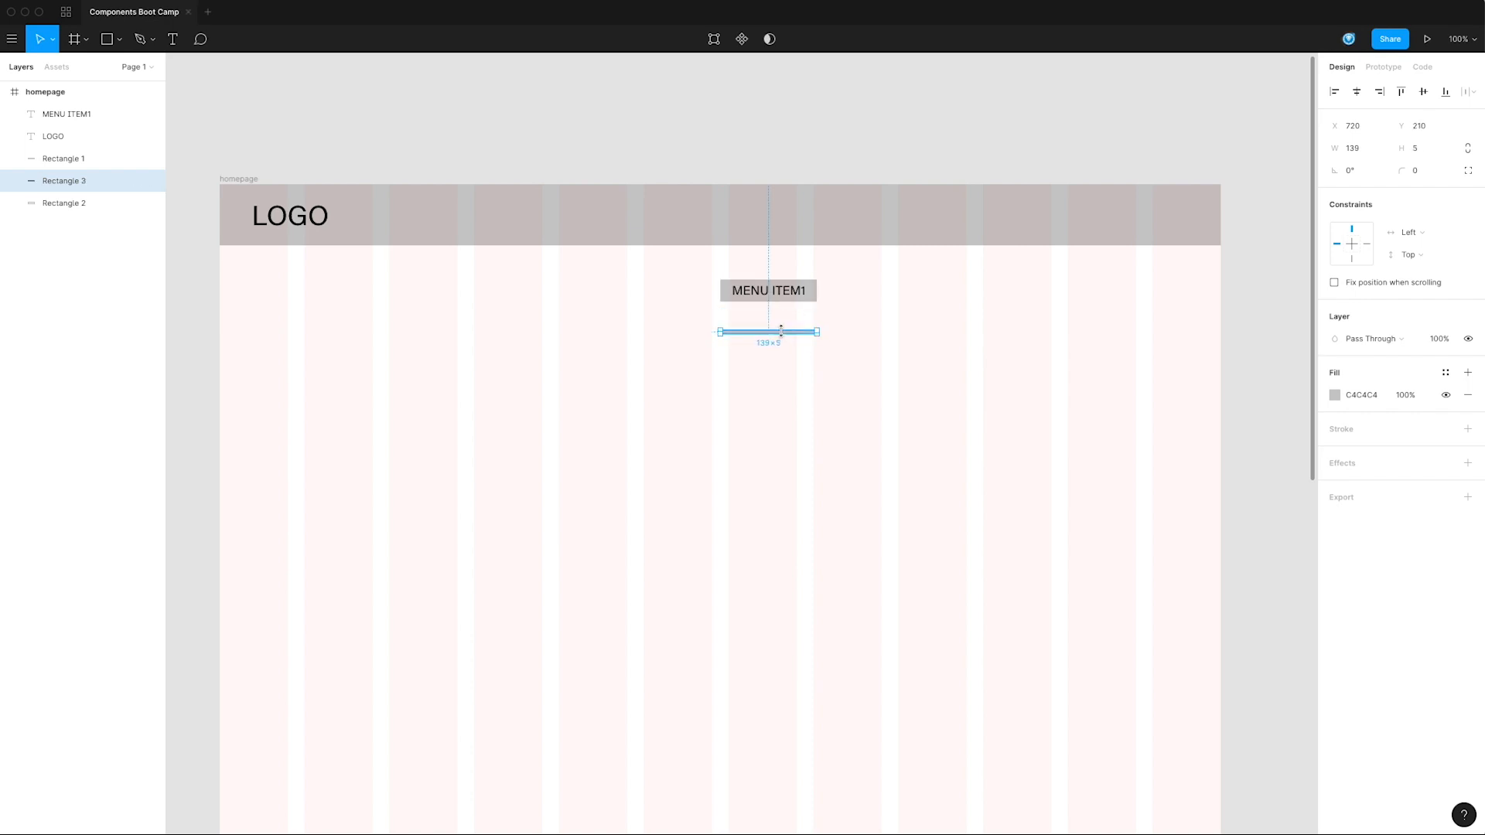
left_click(836, 365)
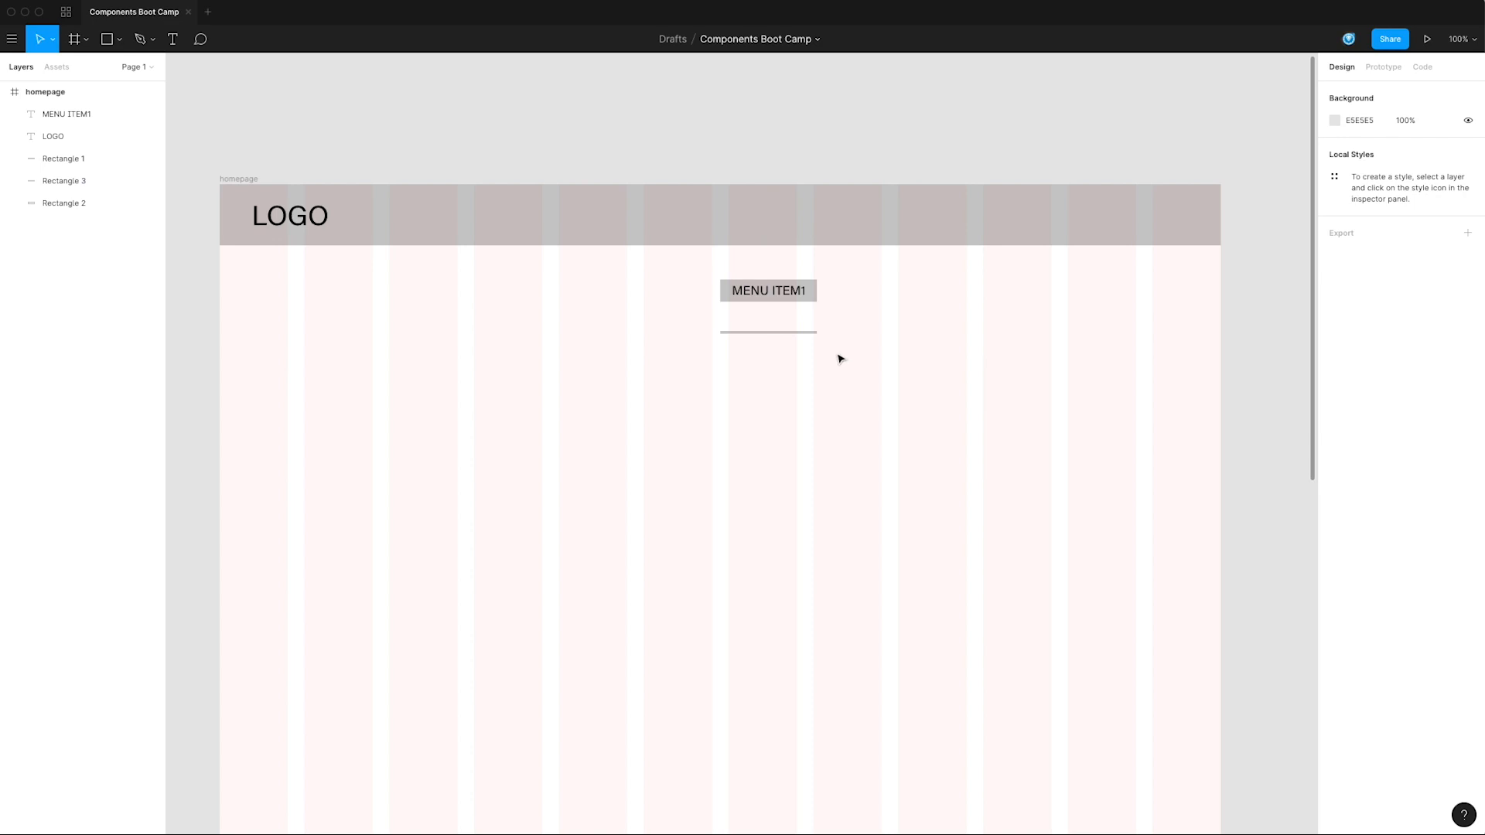
Step: Move the menu item with its background into the header and place the thin bar, about 4 high, along the header's lower edge
left_click_drag(847, 370, 796, 252)
left_click(801, 288)
left_click(791, 256)
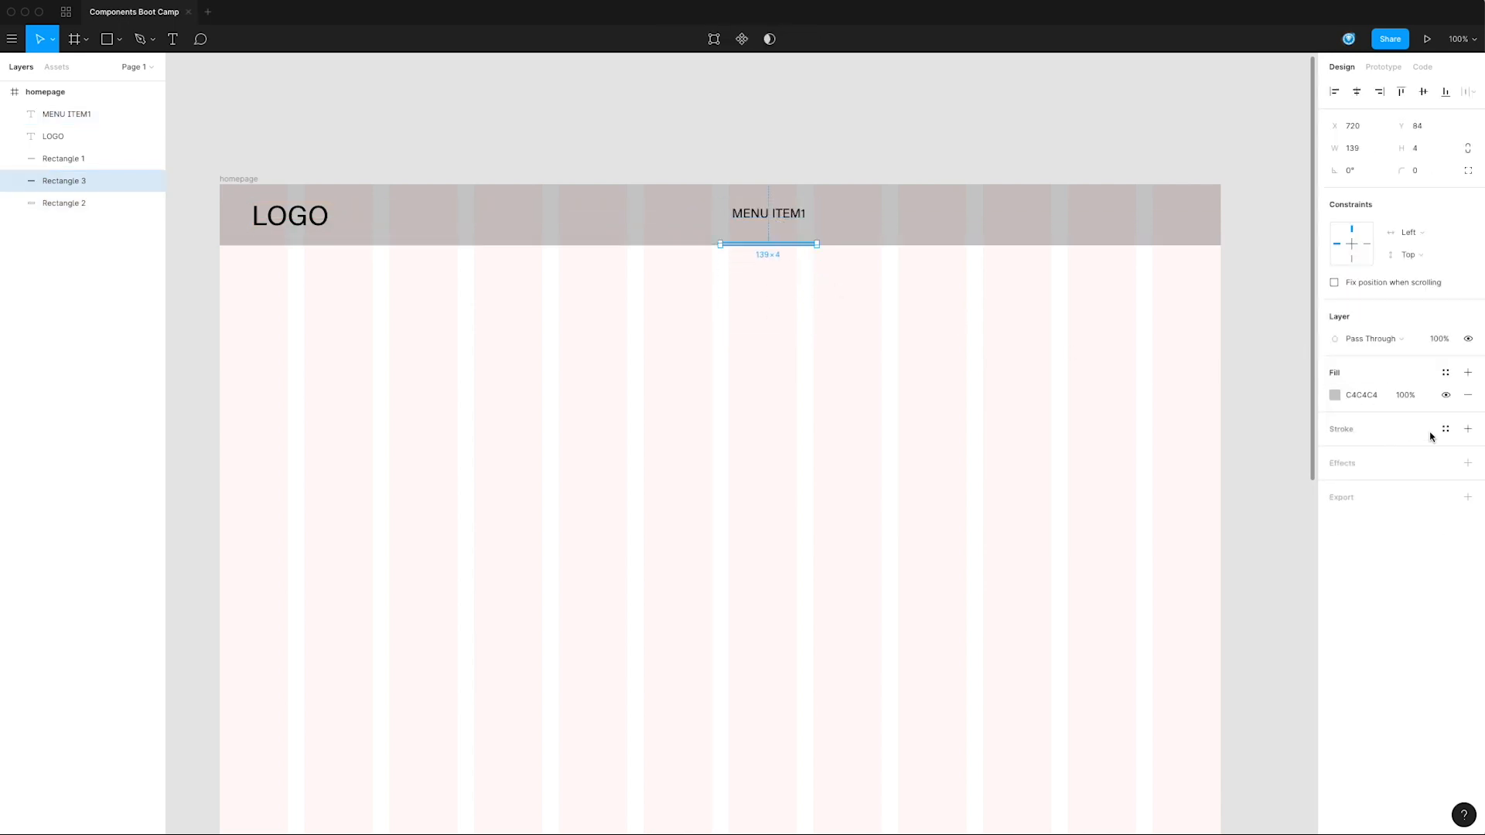
Step: Change the fill of the thin bar below MENU ITEM1 to white
left_click(1444, 374)
key("Escape")
left_click(906, 364)
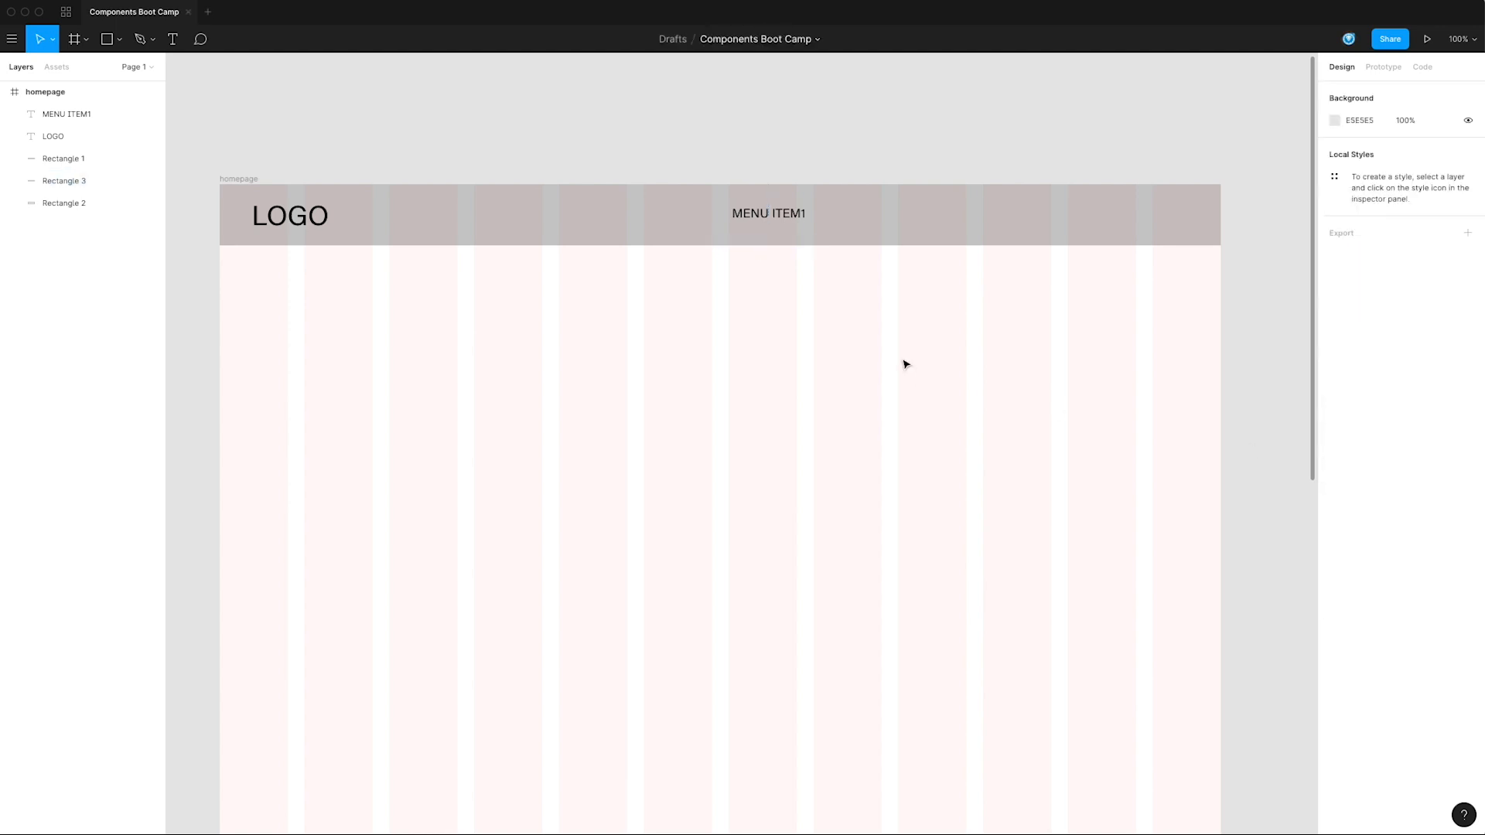
Step: Send the large header rectangle to the back, behind the menu item's background and thin bar
left_click(880, 243)
key("super+alt+bracketleft")
left_click(861, 289)
left_click_drag(858, 301, 862, 335)
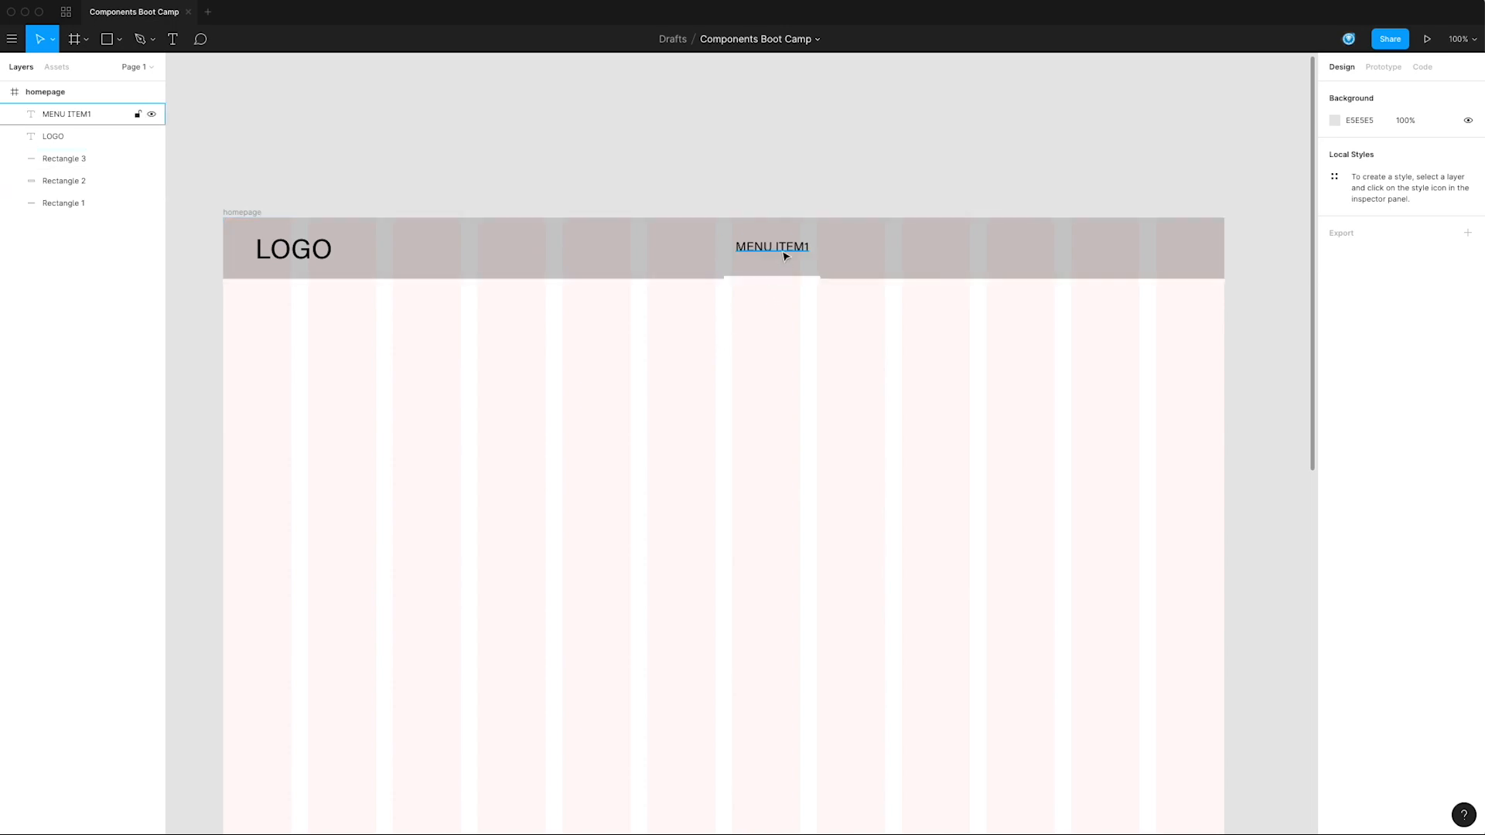
mouse_move(830, 362)
left_mouse_down()
mouse_move(832, 388)
mouse_move(819, 335)
left_mouse_up()
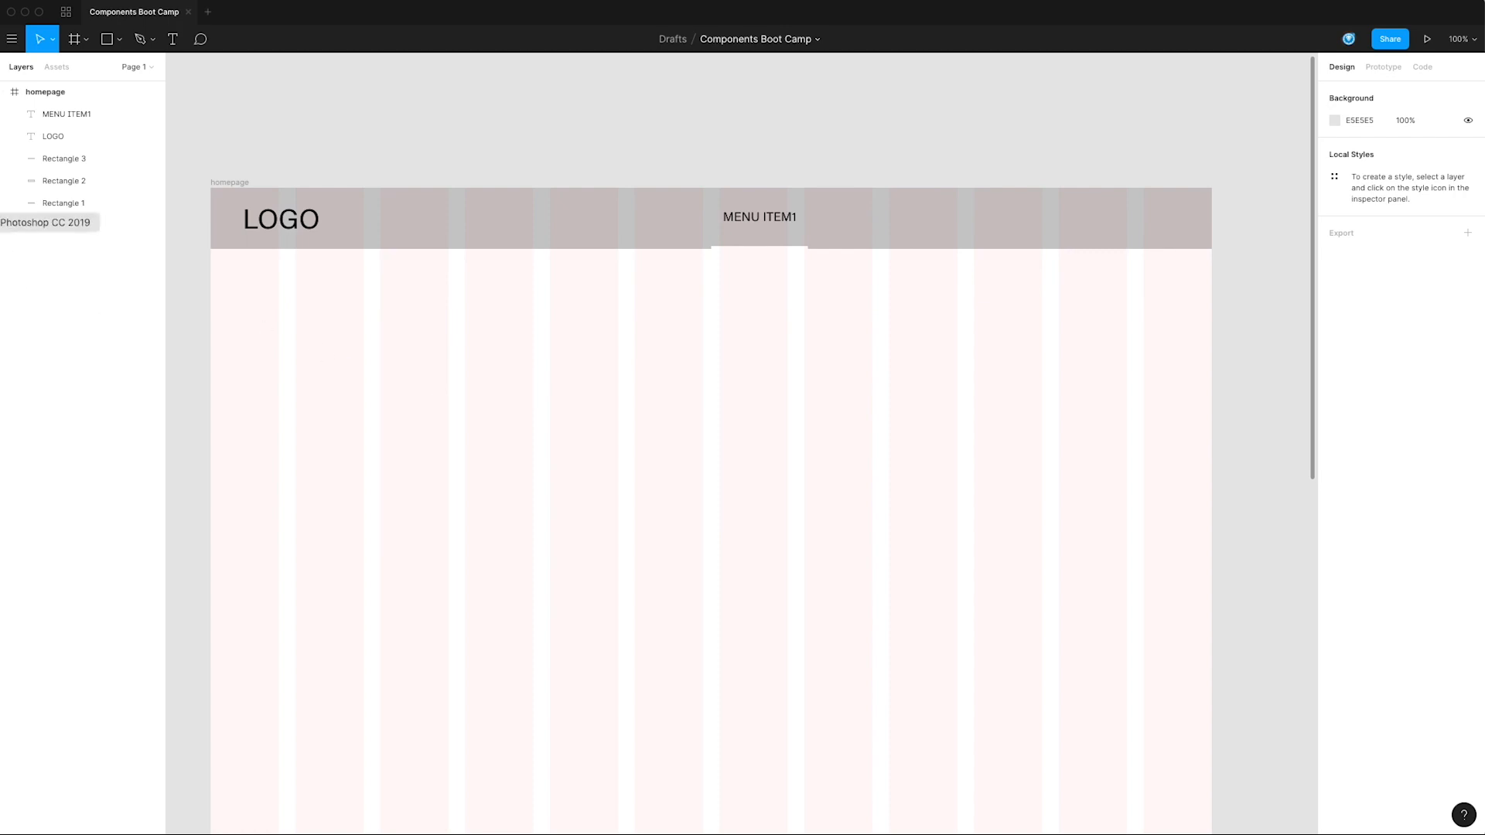
Step: Switch to Photoshop and hide Layer 1 in Untitled-2 to expose the basketball court photo
left_click(2, 222)
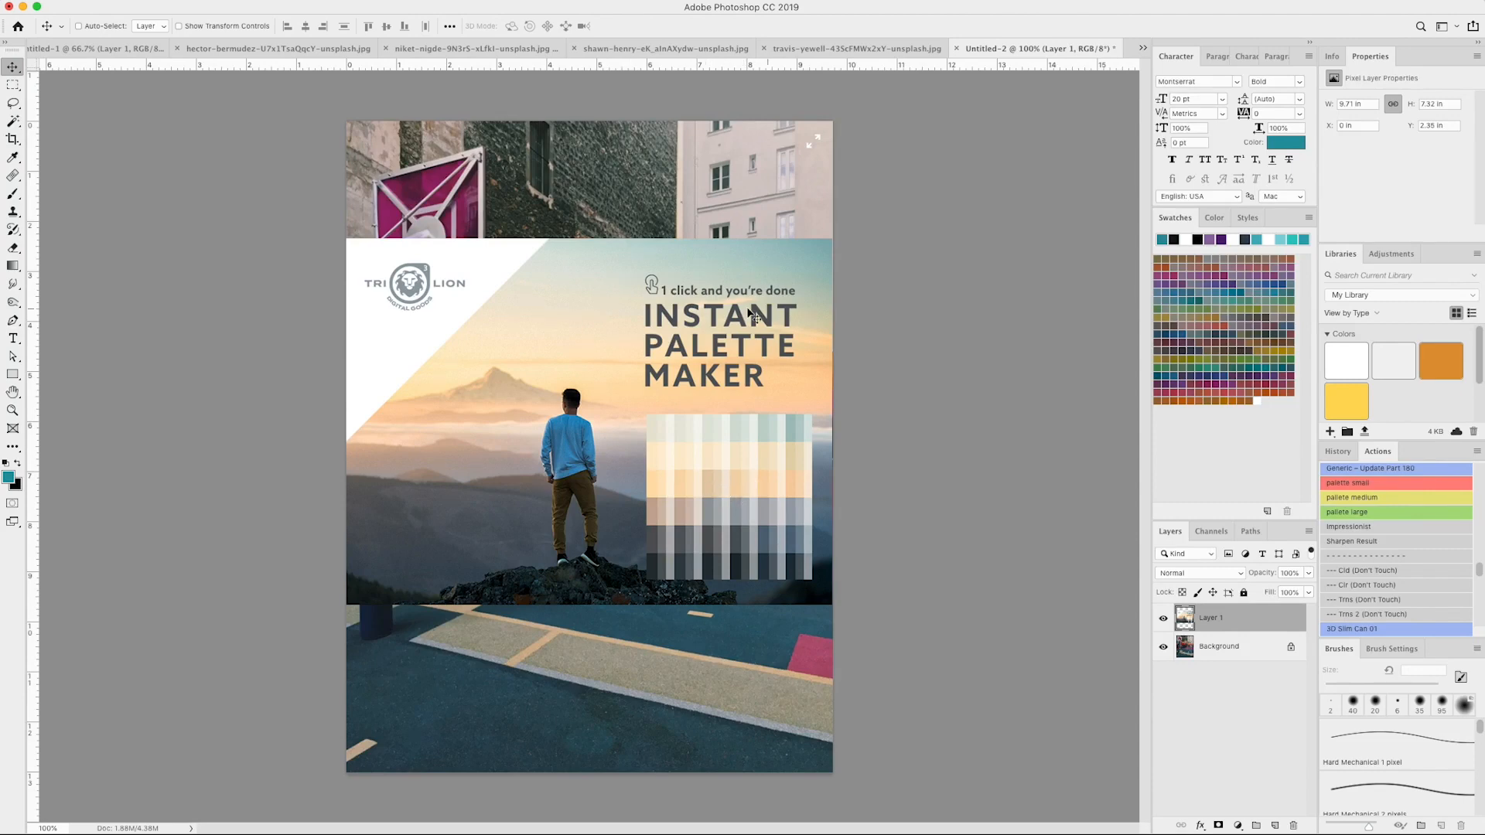
left_click(1163, 619)
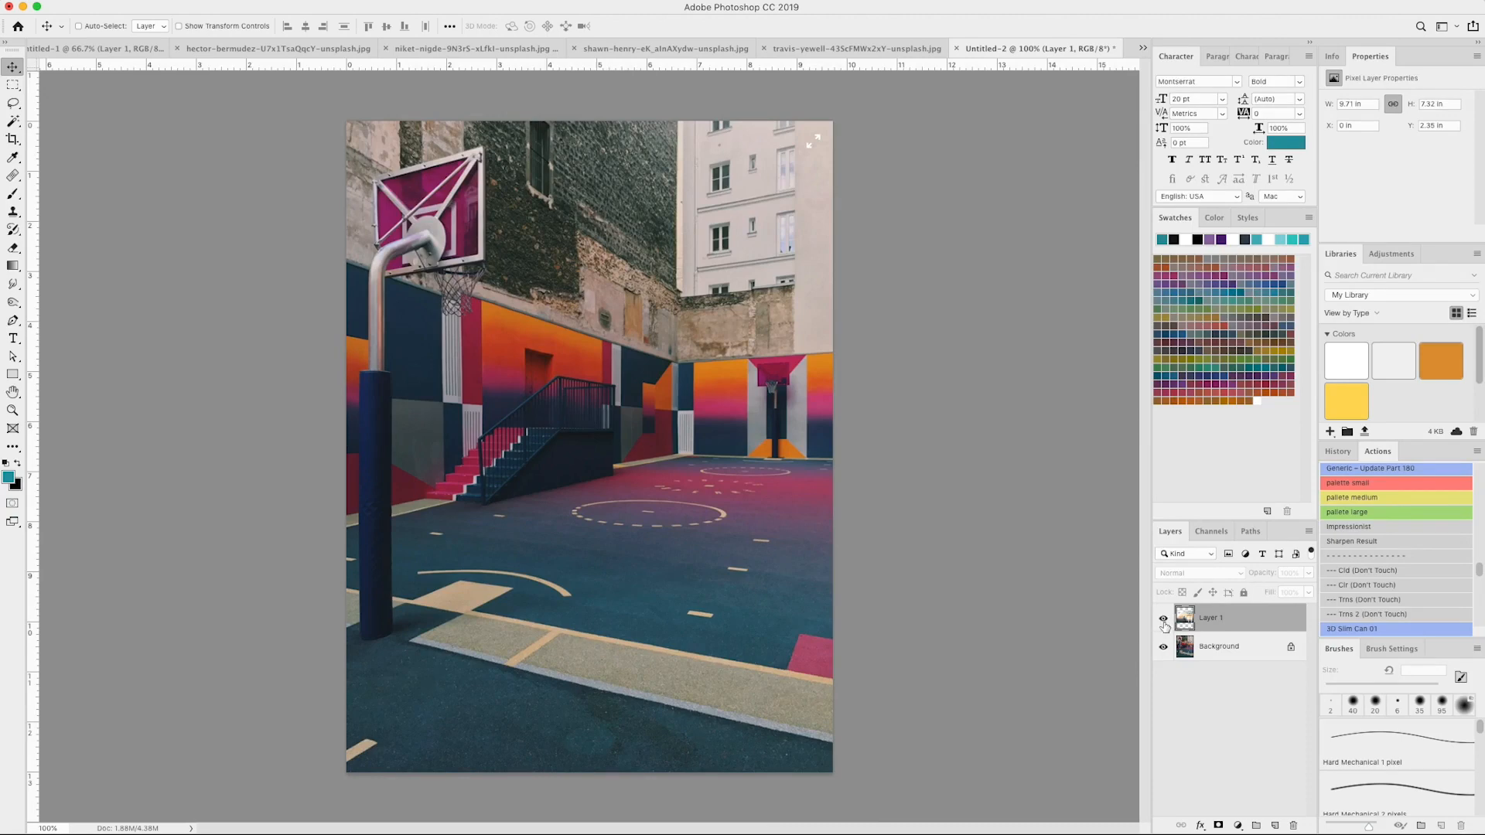
left_click(1163, 618)
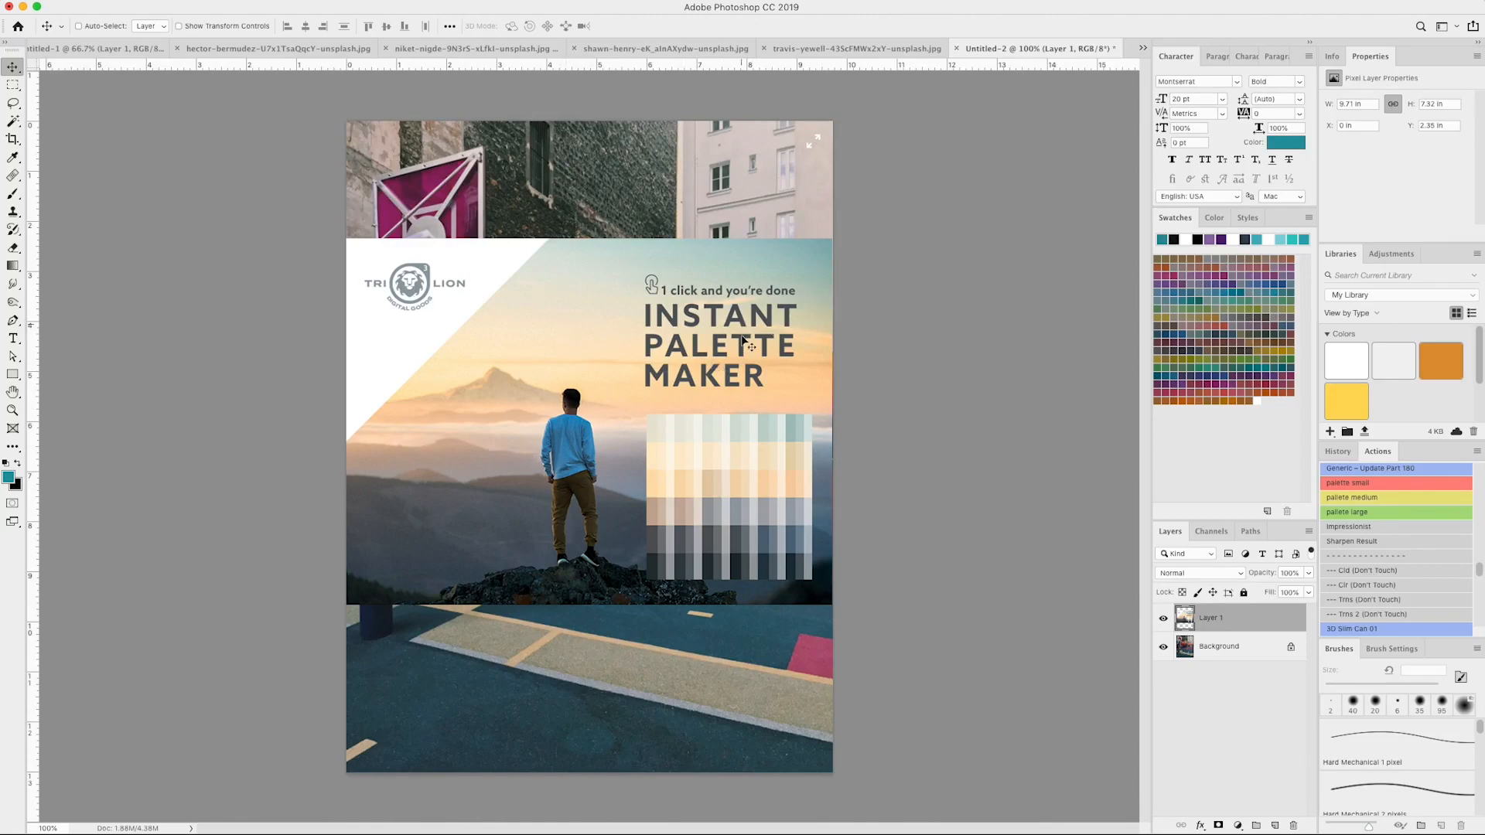
left_click(1162, 619)
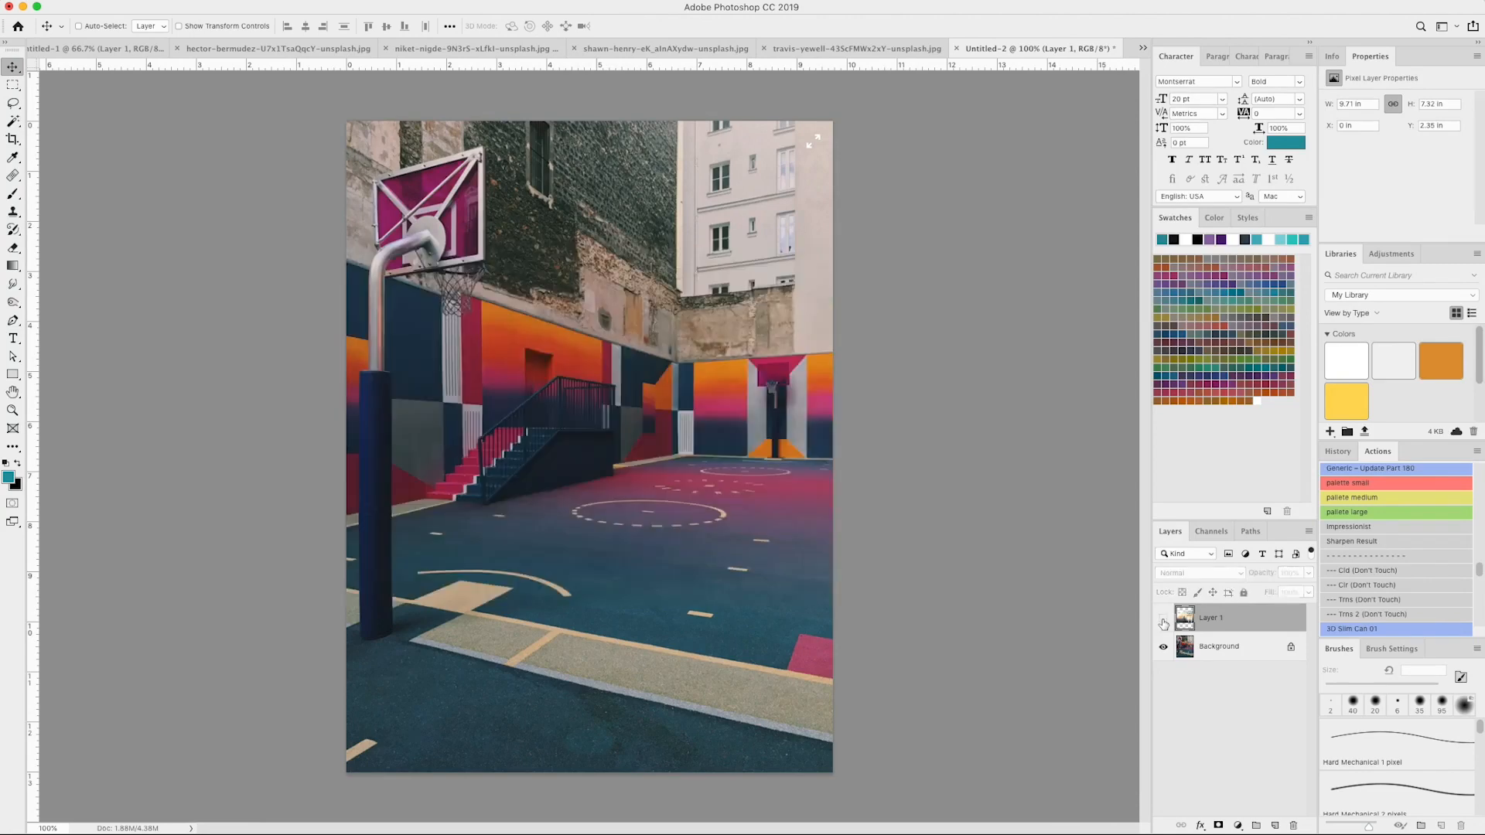
Step: Adjust the Background layer's Levels to input values 26, 1.34 and 225
left_click(1217, 650)
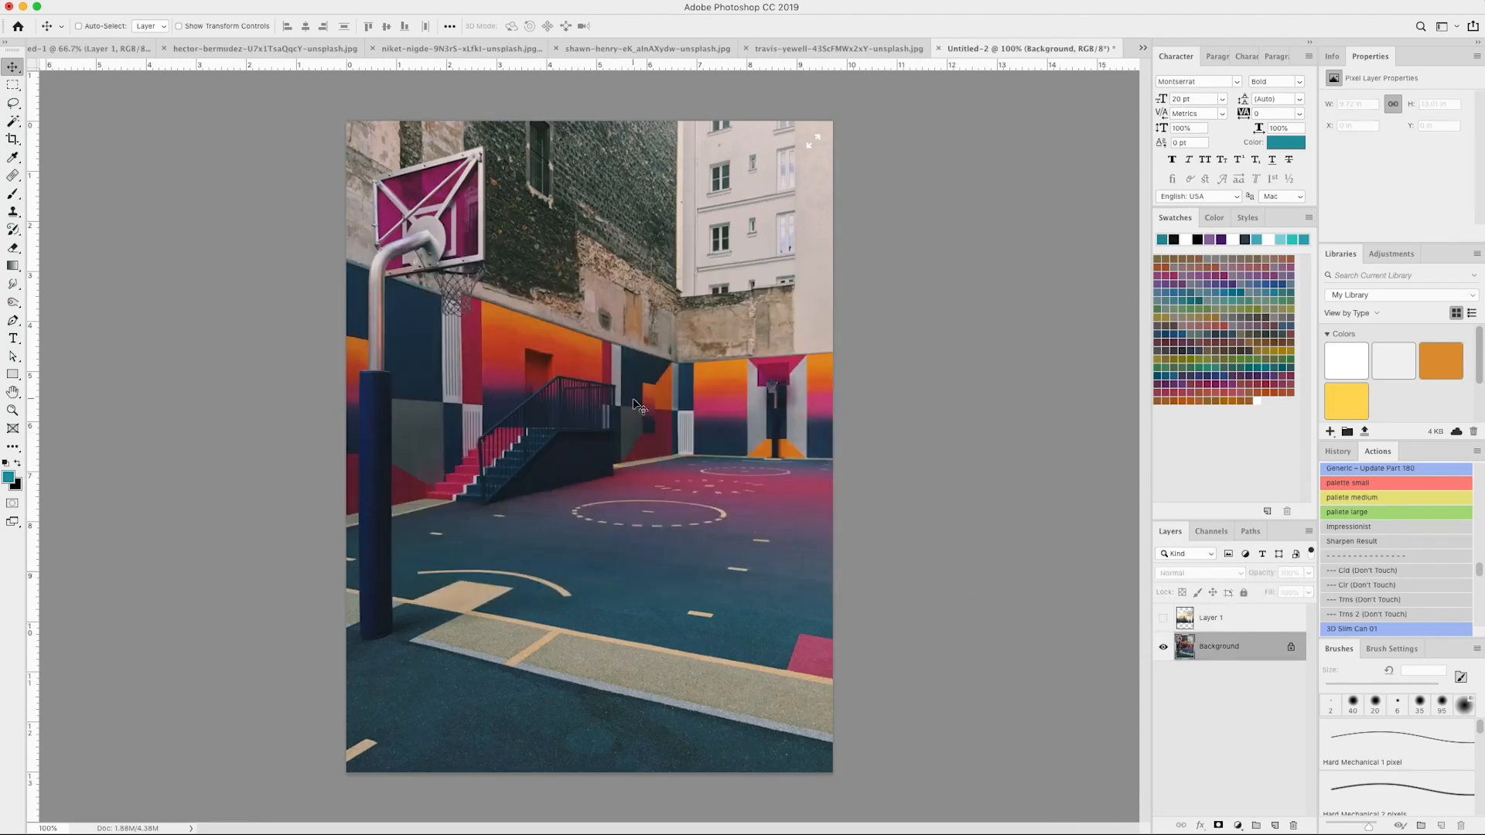
key("ctrl+l")
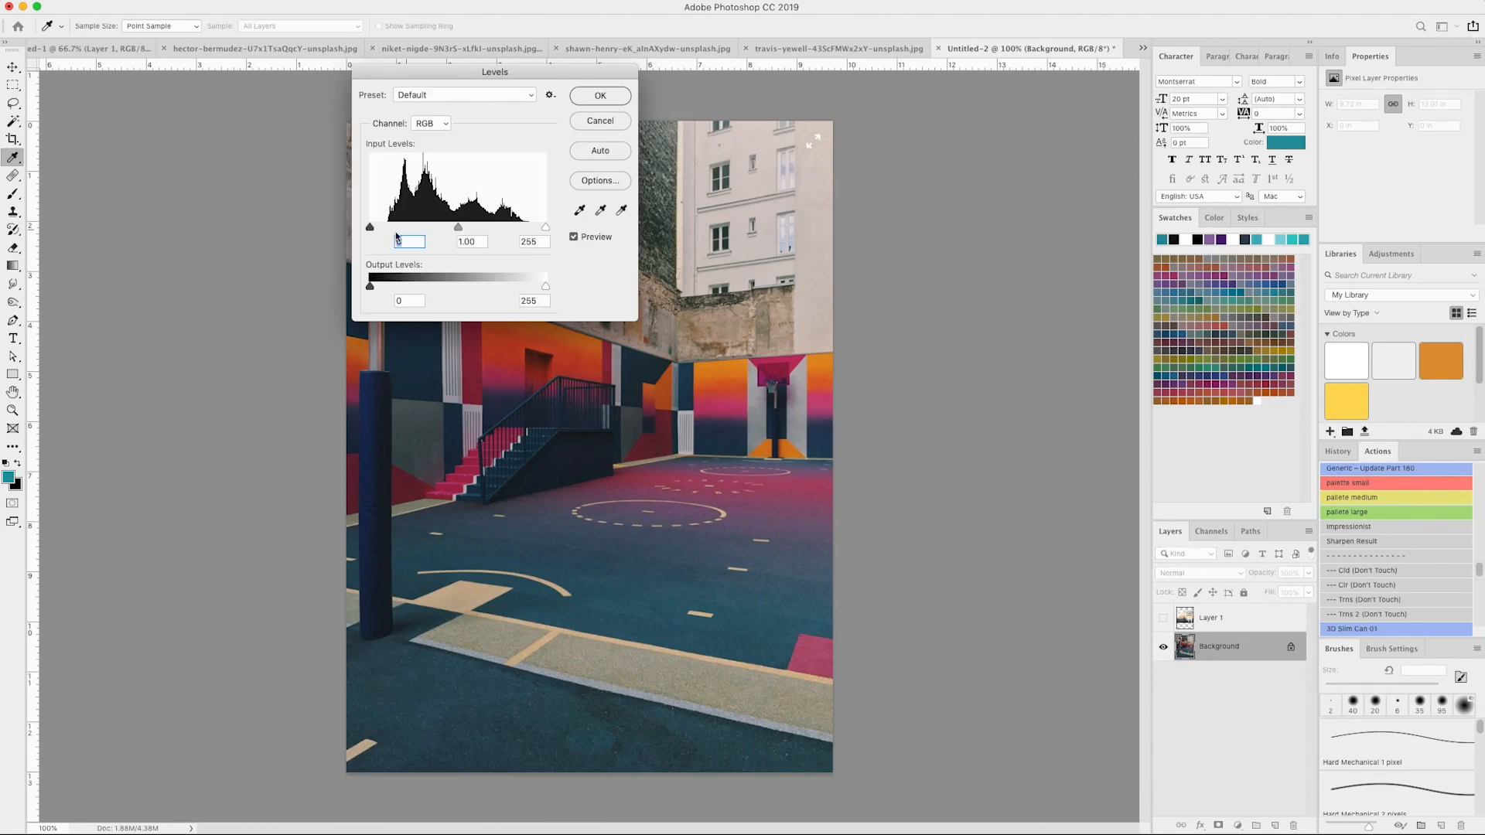
left_click_drag(371, 231, 390, 231)
left_click_drag(544, 232, 443, 233)
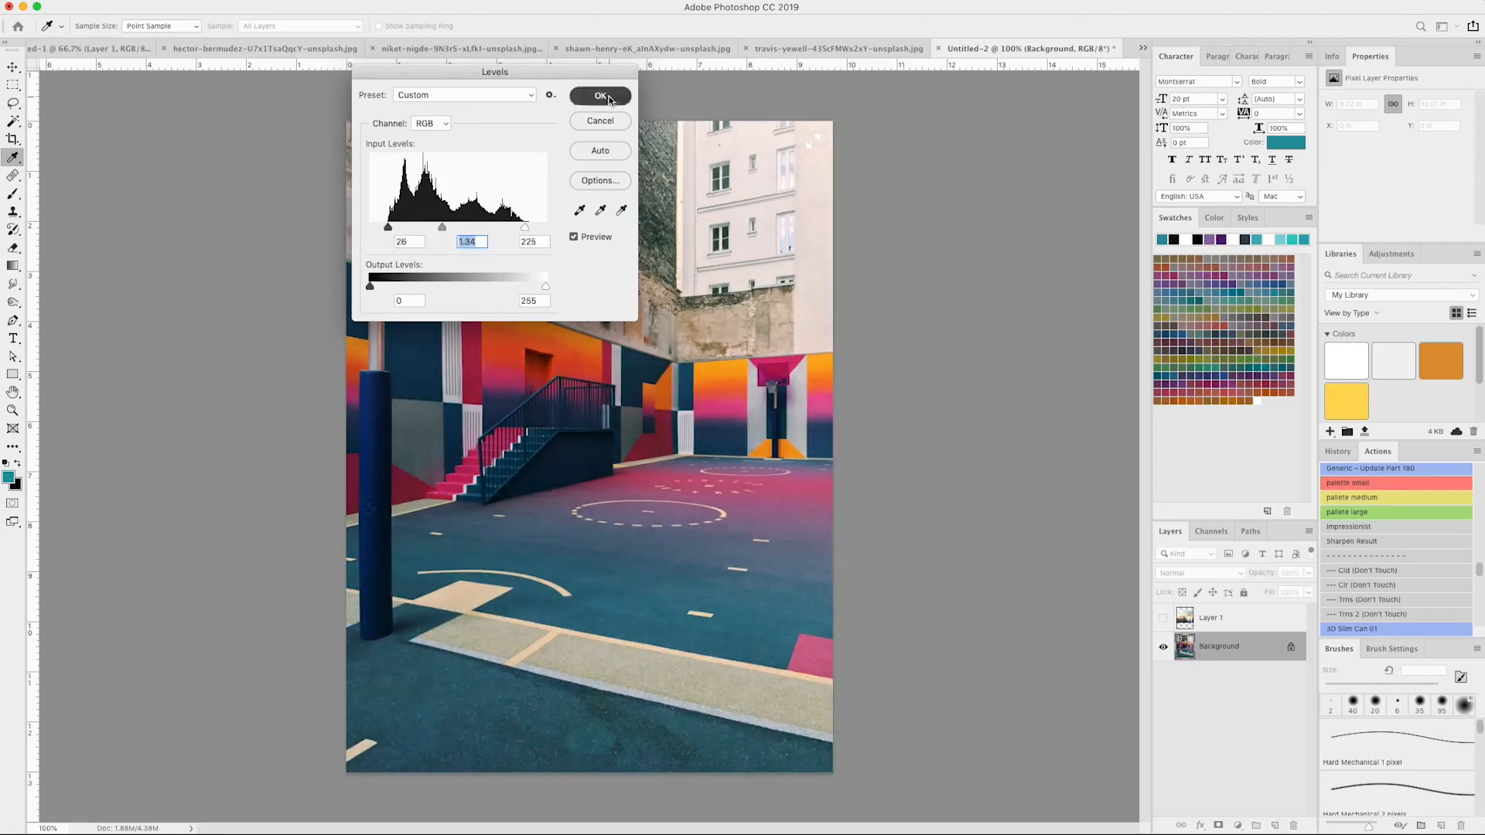
left_click(611, 99)
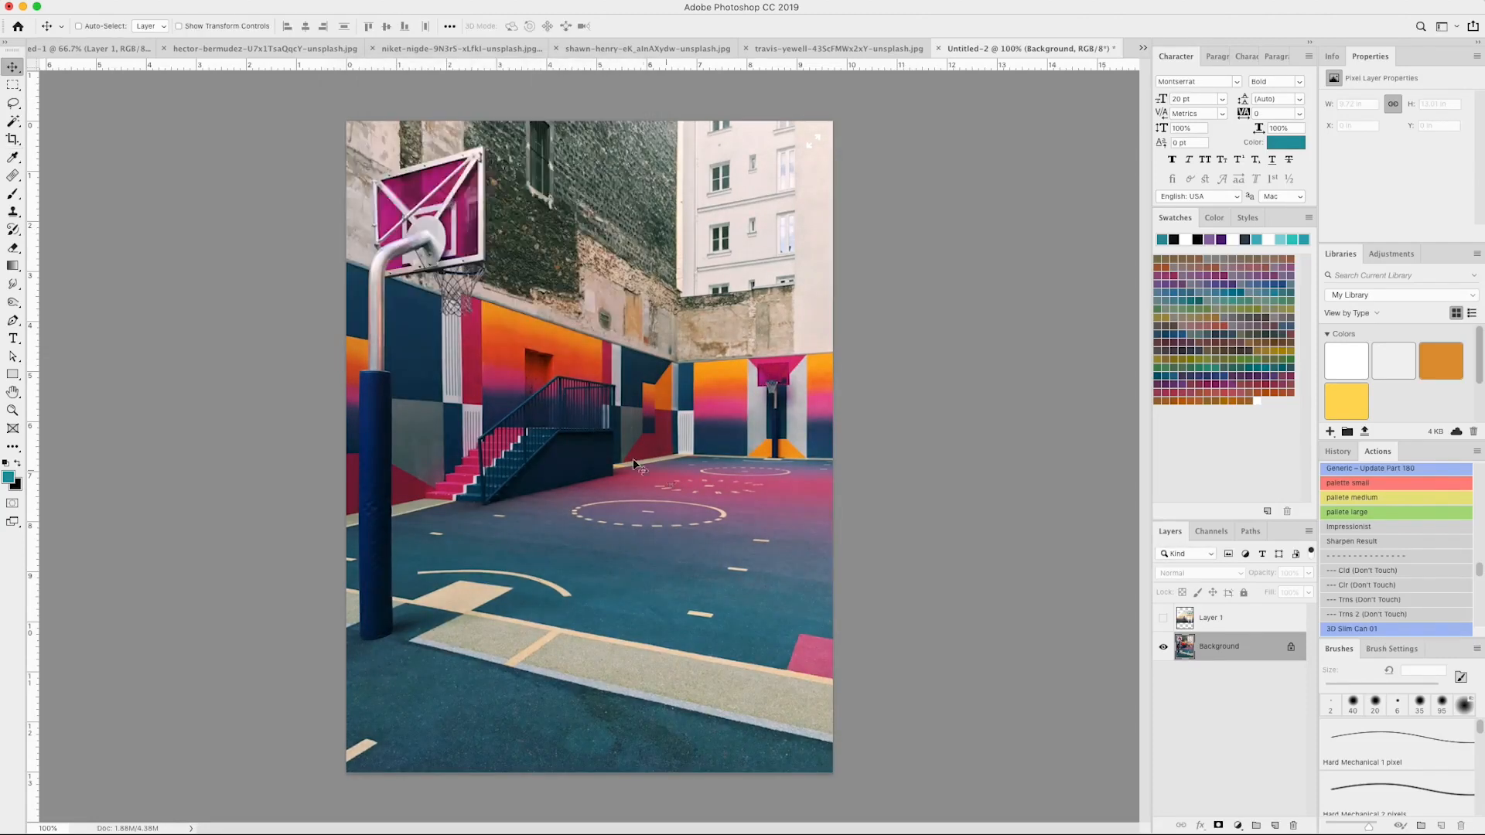
Step: Run the palete medium action on the photo and close the generated Untitled-2 copy without saving
left_click(1378, 499)
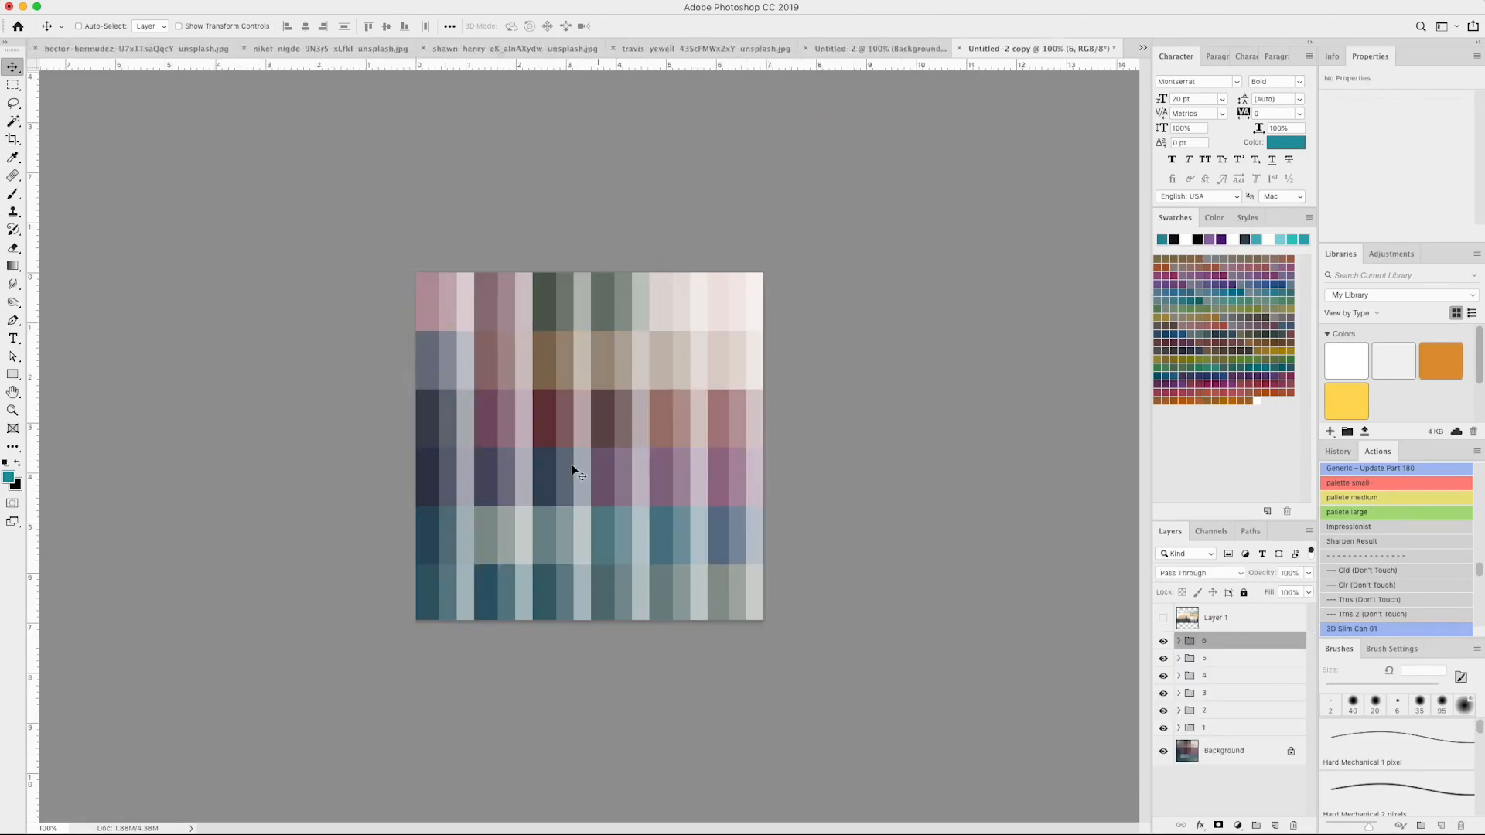
left_click(963, 54)
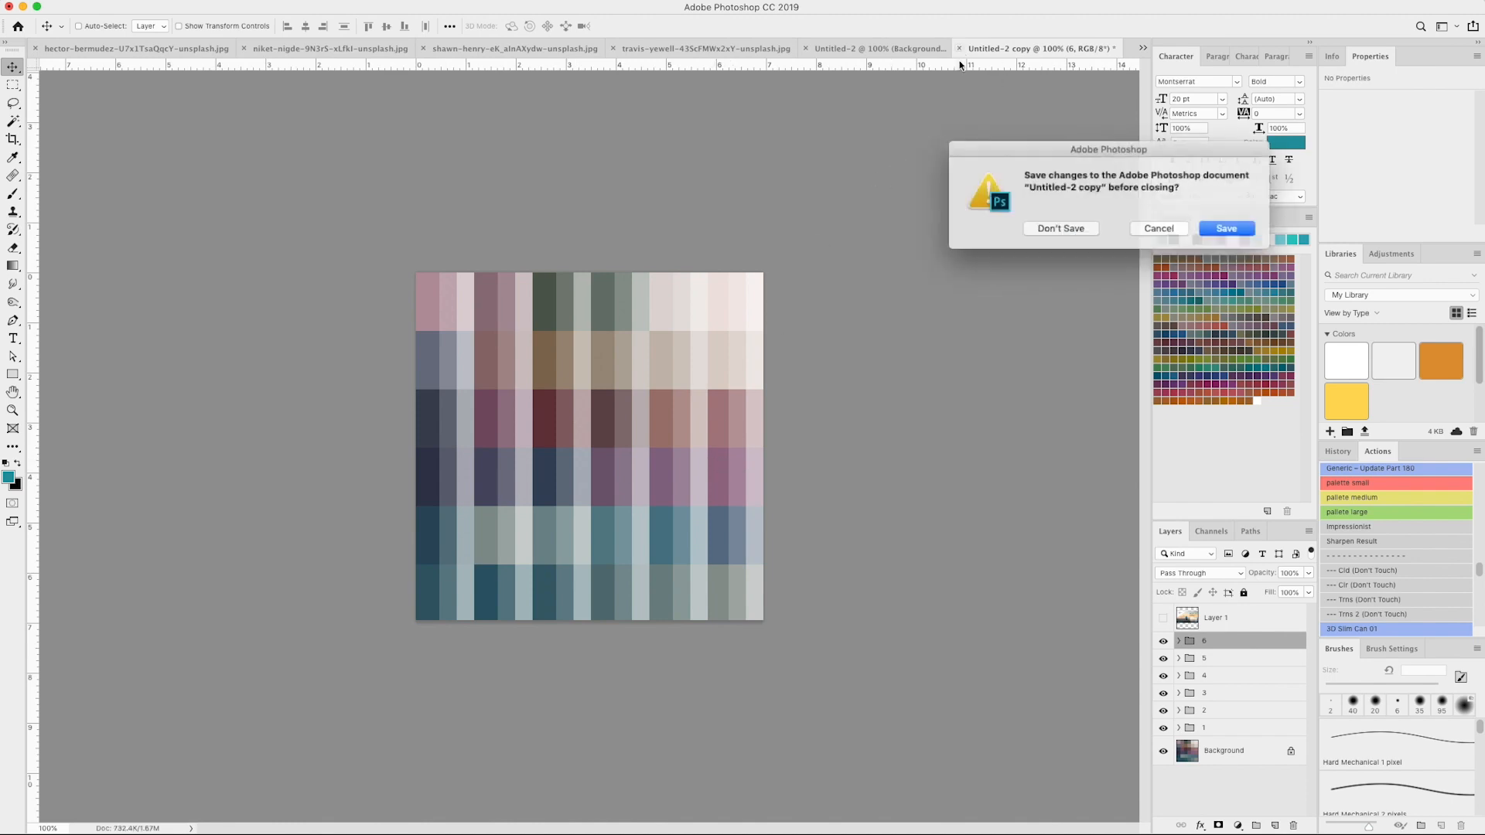
left_click(1072, 228)
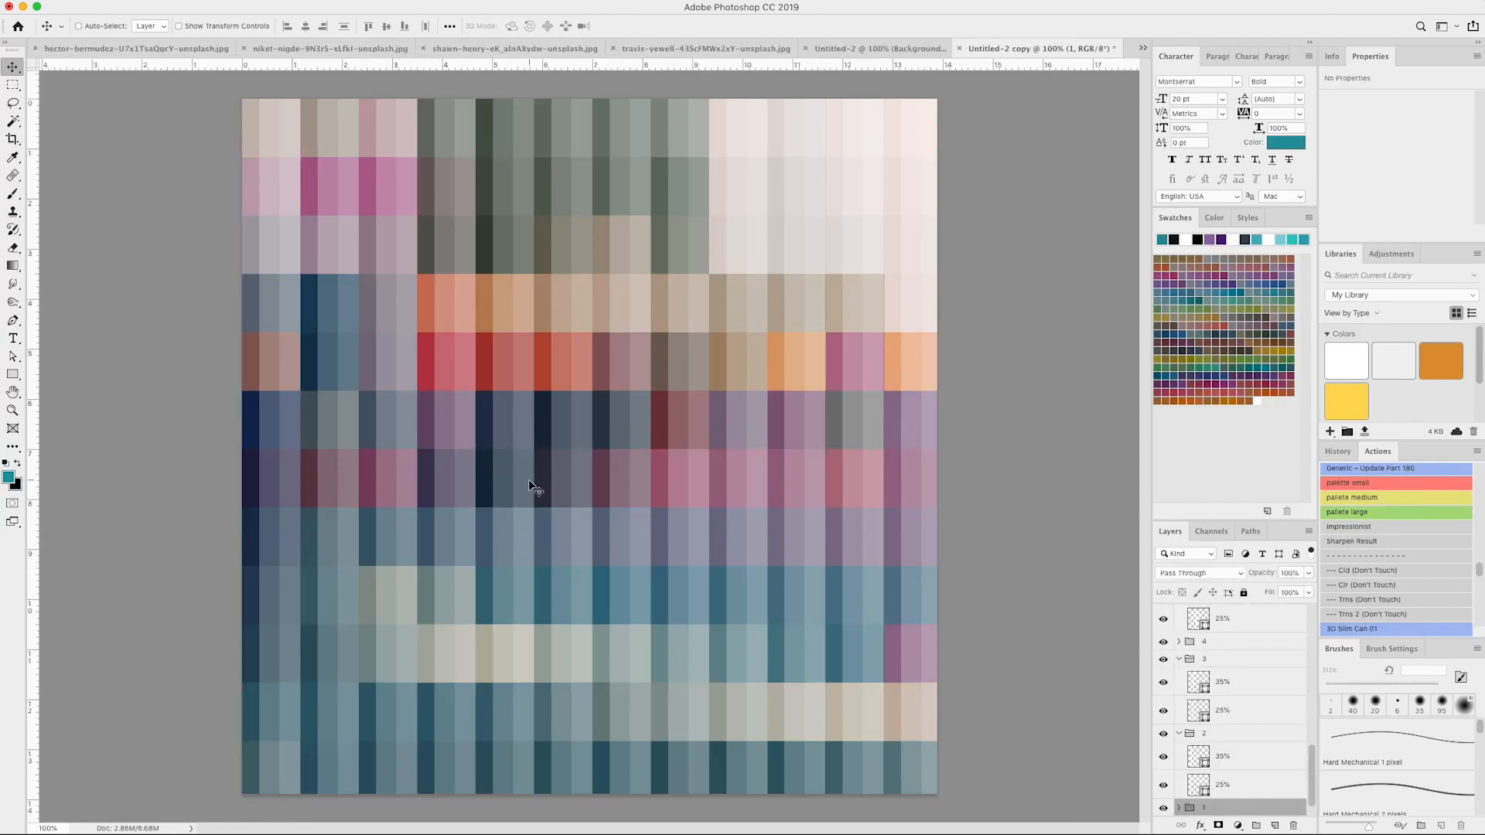
Step: Flatten the large colour palette document, discarding its hidden layers
scroll(1266, 656, "up", 10)
left_click(1307, 532)
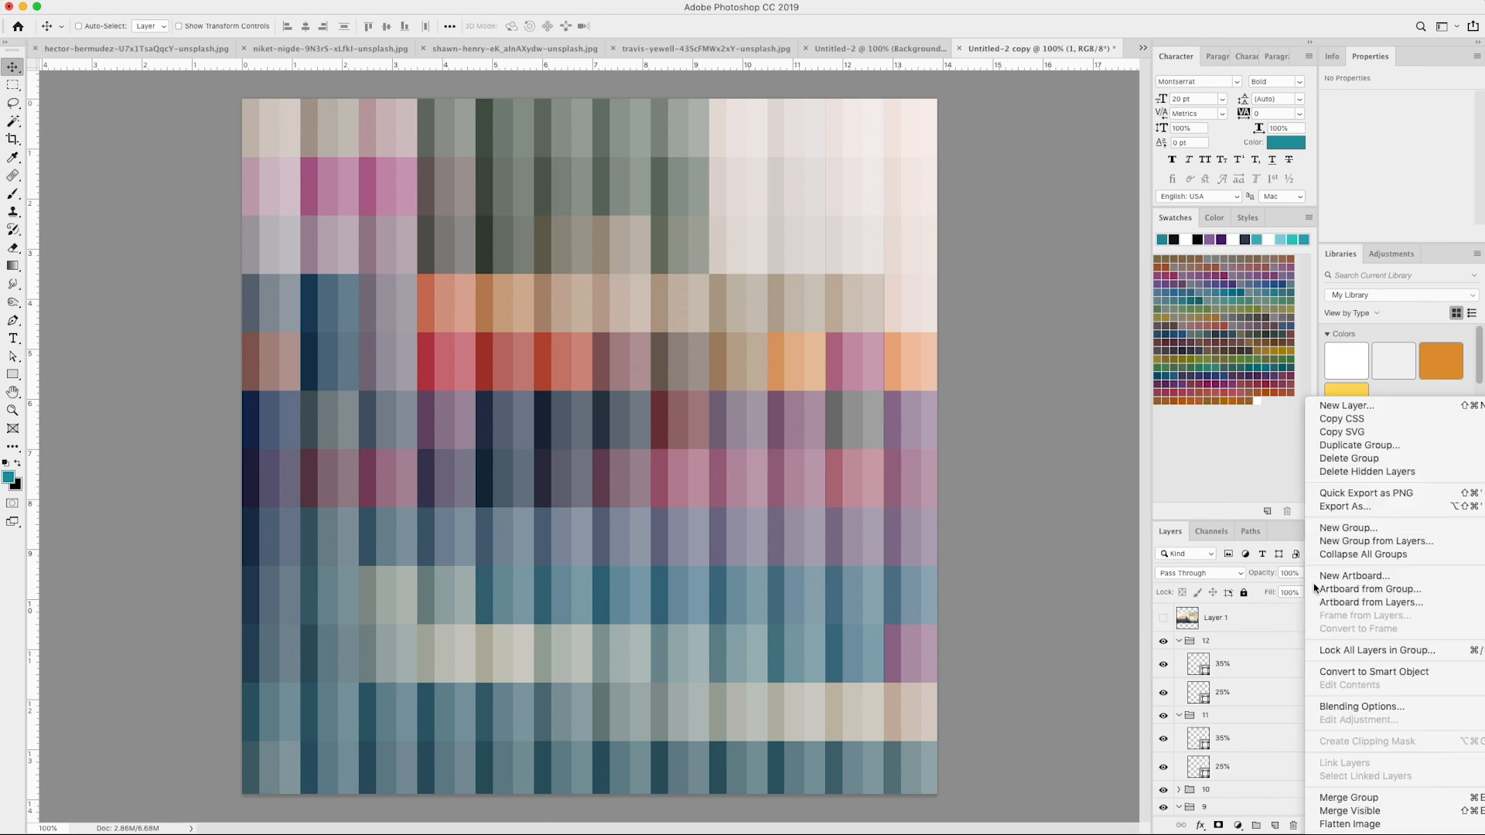
left_click(1342, 813)
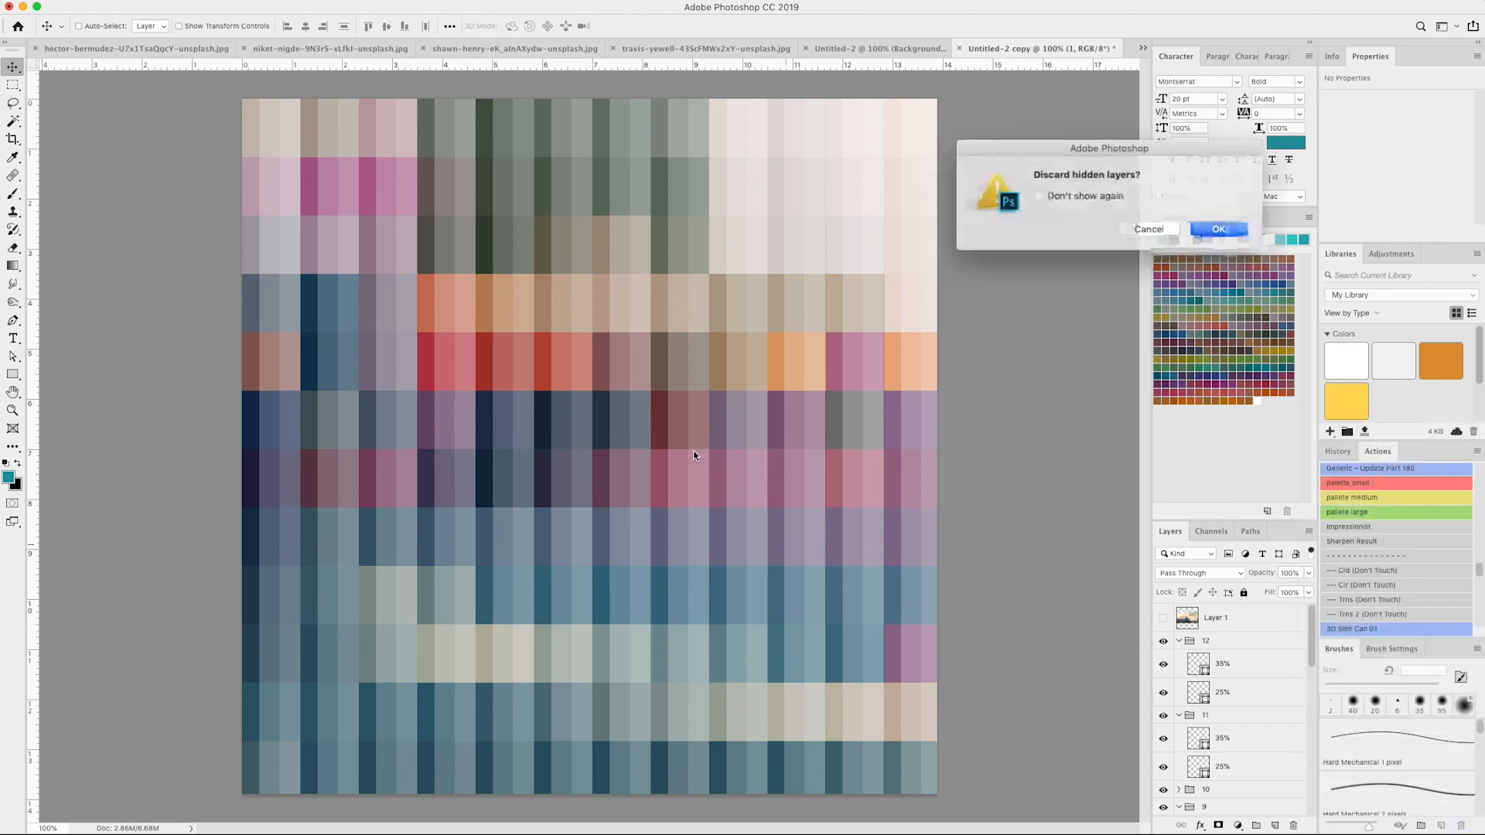
left_click(1219, 229)
Step: Adjust the flattened palette's Levels to input values 31, 1.32 and 255
key("ctrl+l")
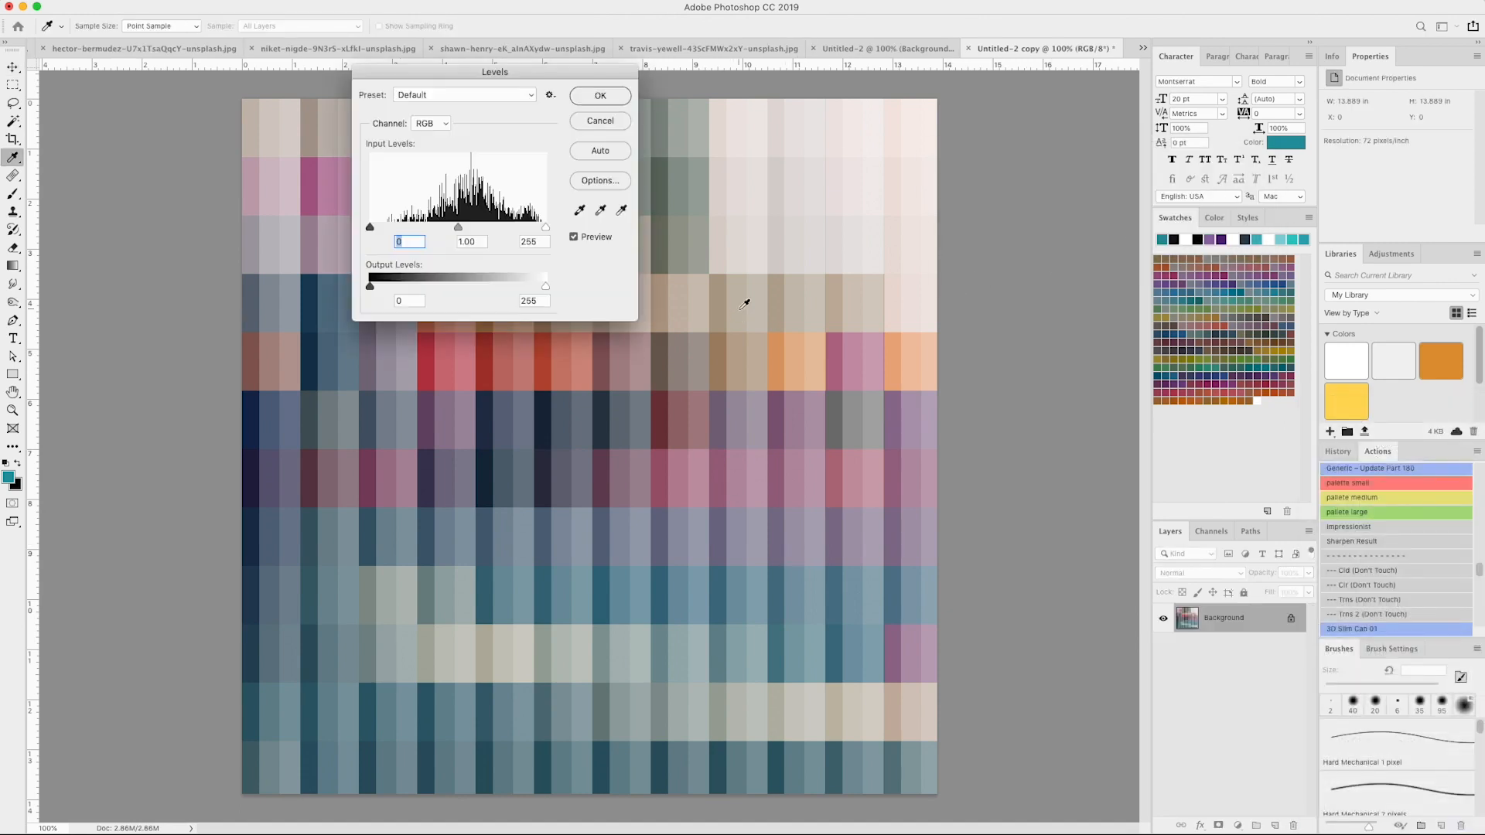
left_click_drag(369, 228, 454, 231)
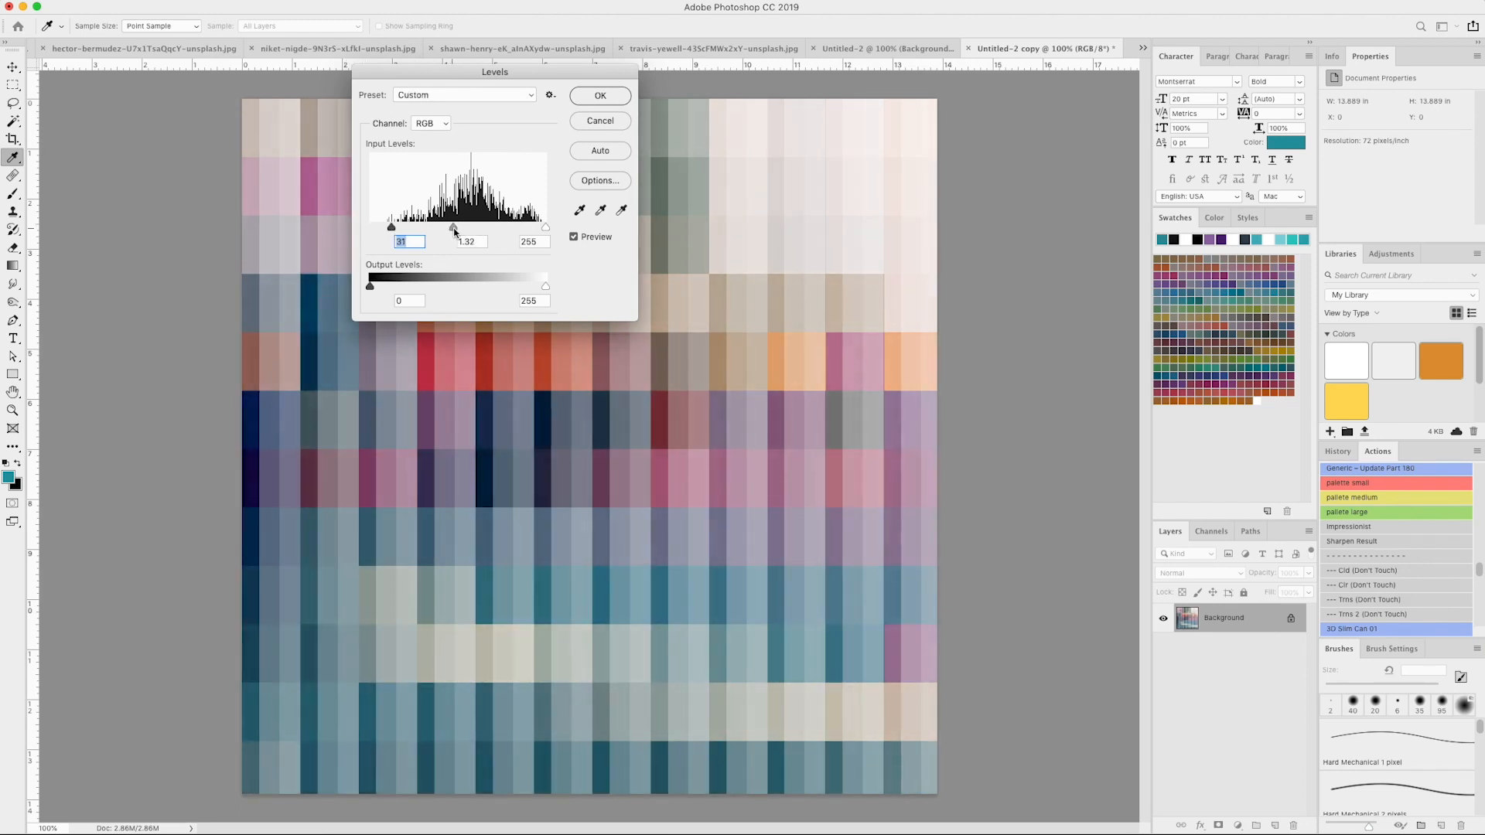
left_click(600, 95)
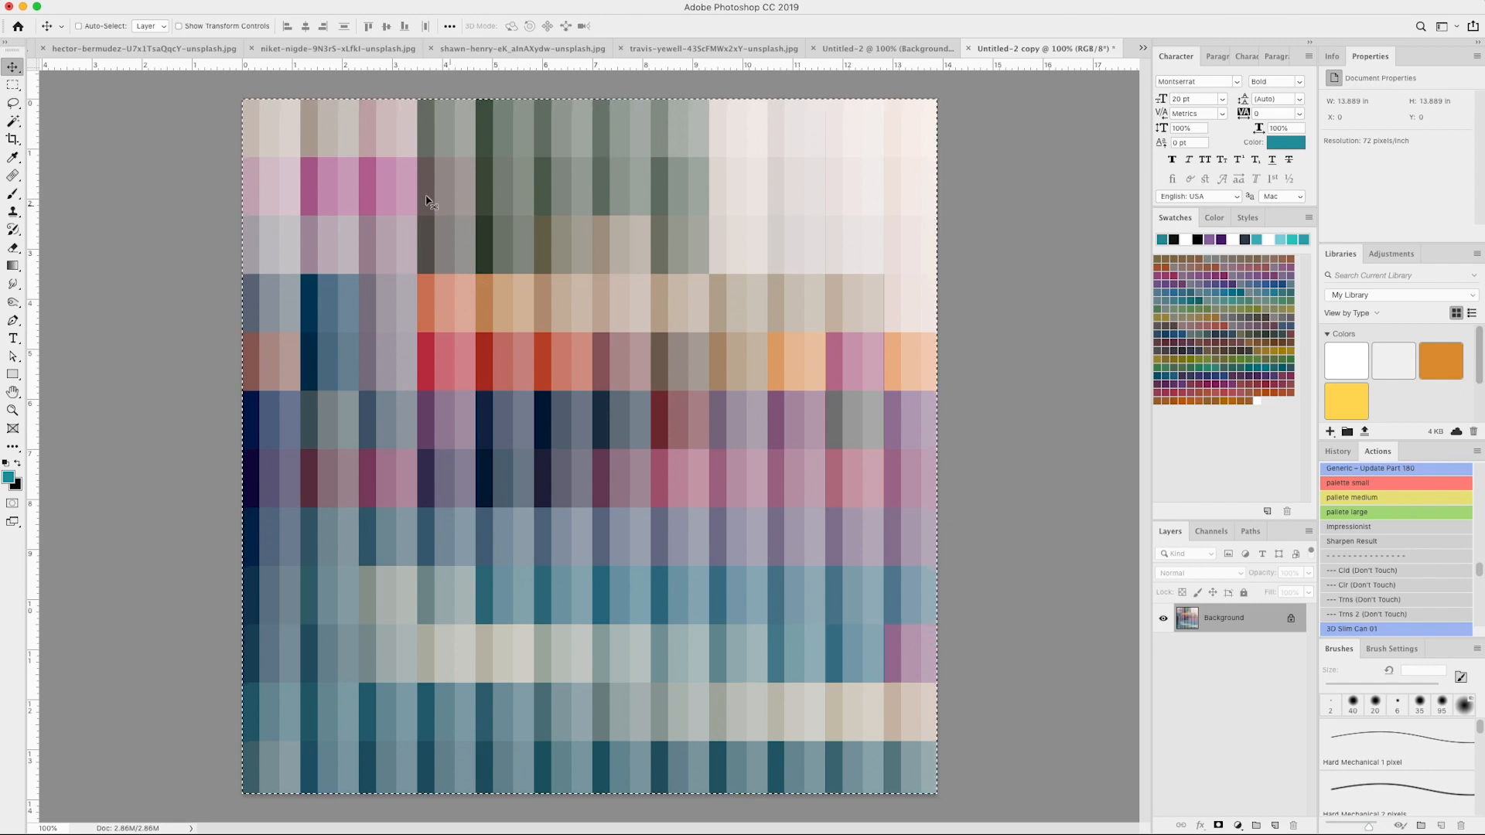
Step: Copy the whole palette, switch to Figma and paste it above the homepage frame, scaled to about 746 × 734
left_click_drag(245, 103, 932, 780)
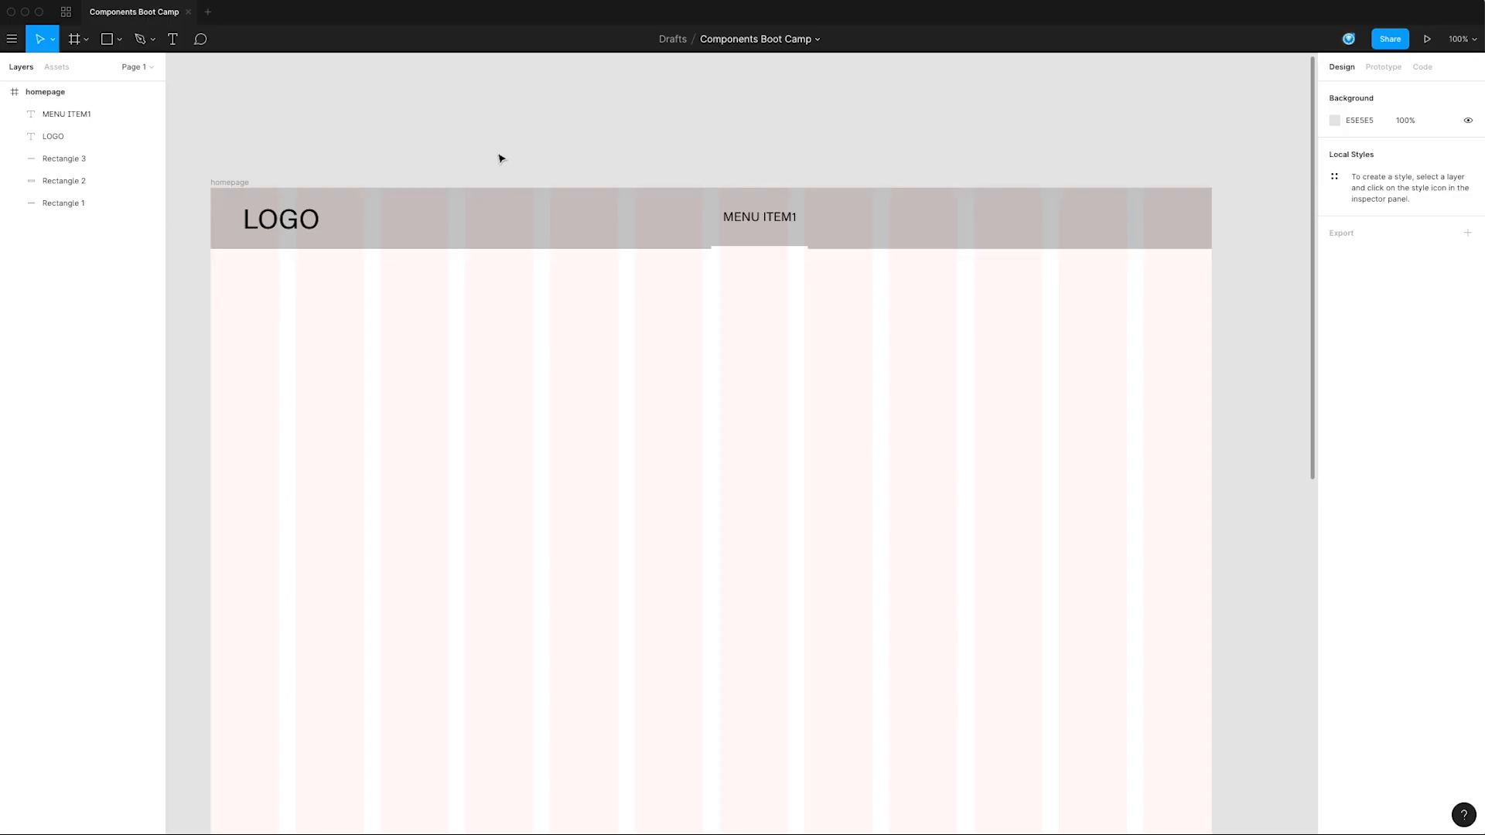
scroll(838, 517, "up", 6)
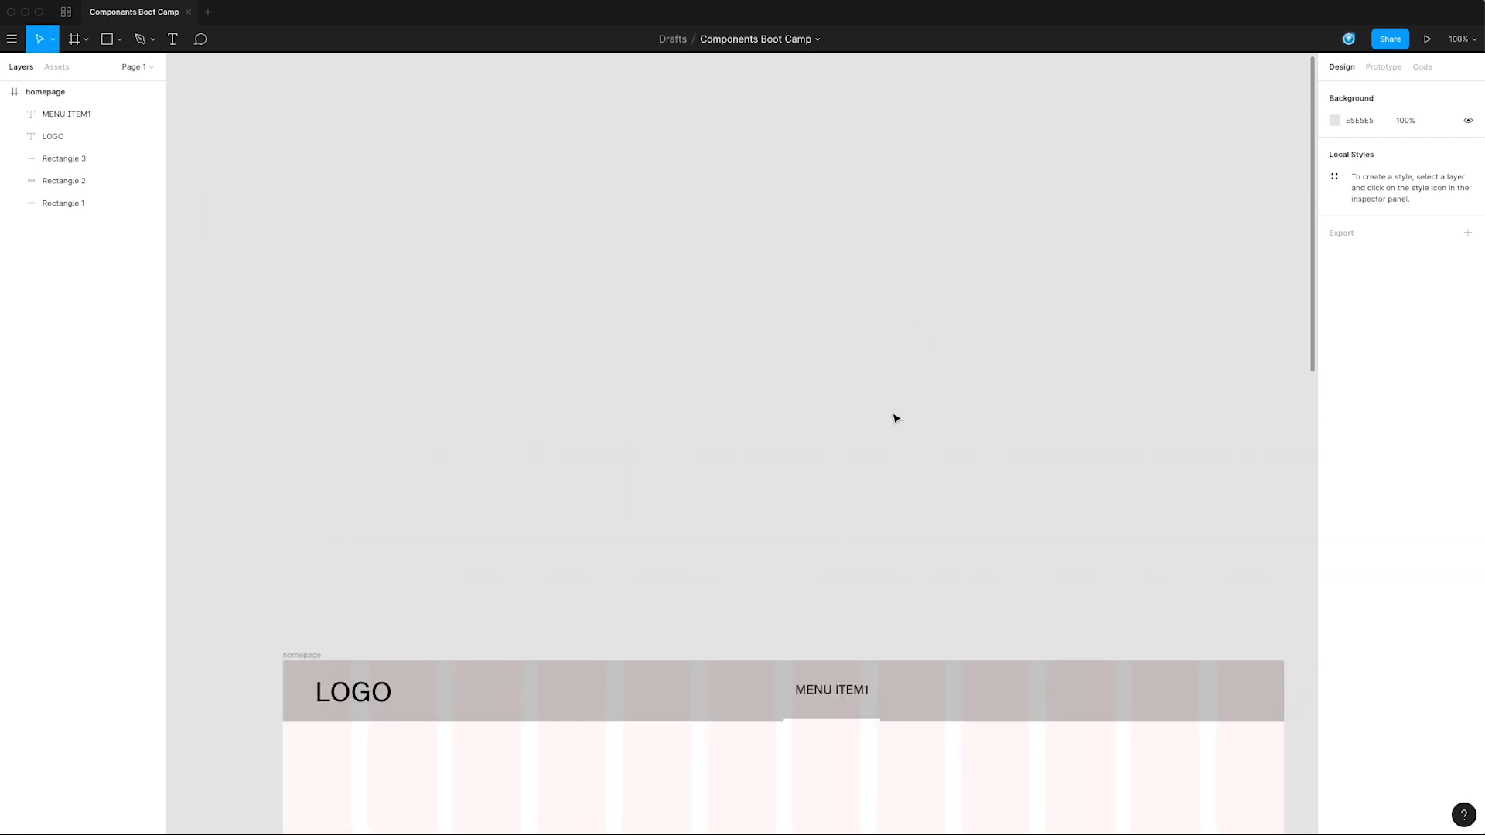
key("ctrl+v")
left_click_drag(1086, 731, 920, 567)
left_click_drag(955, 317, 910, 355)
left_click_drag(765, 345, 680, 335)
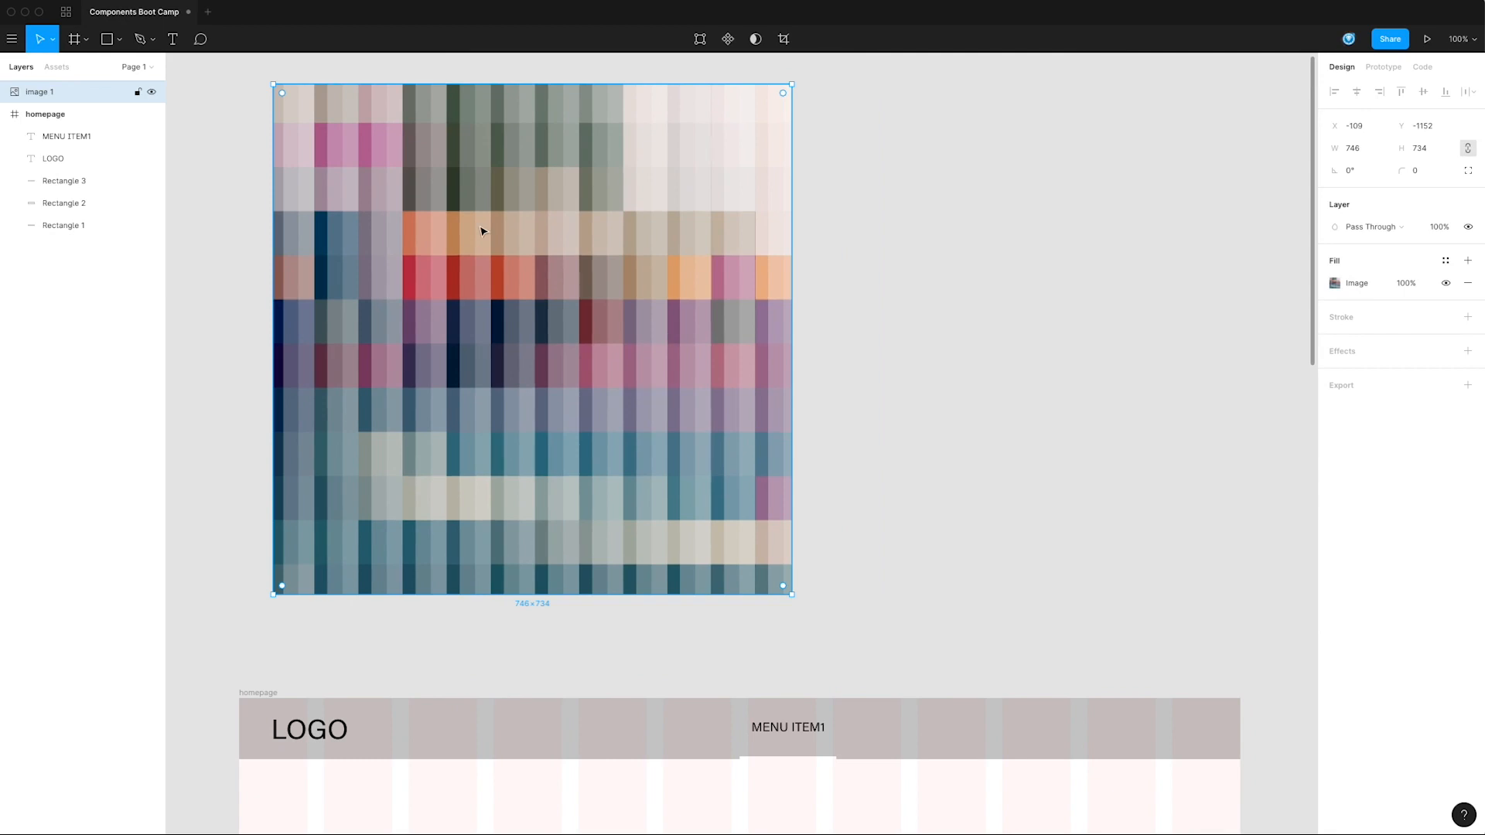
left_click(116, 49)
left_click_drag(942, 289, 990, 327)
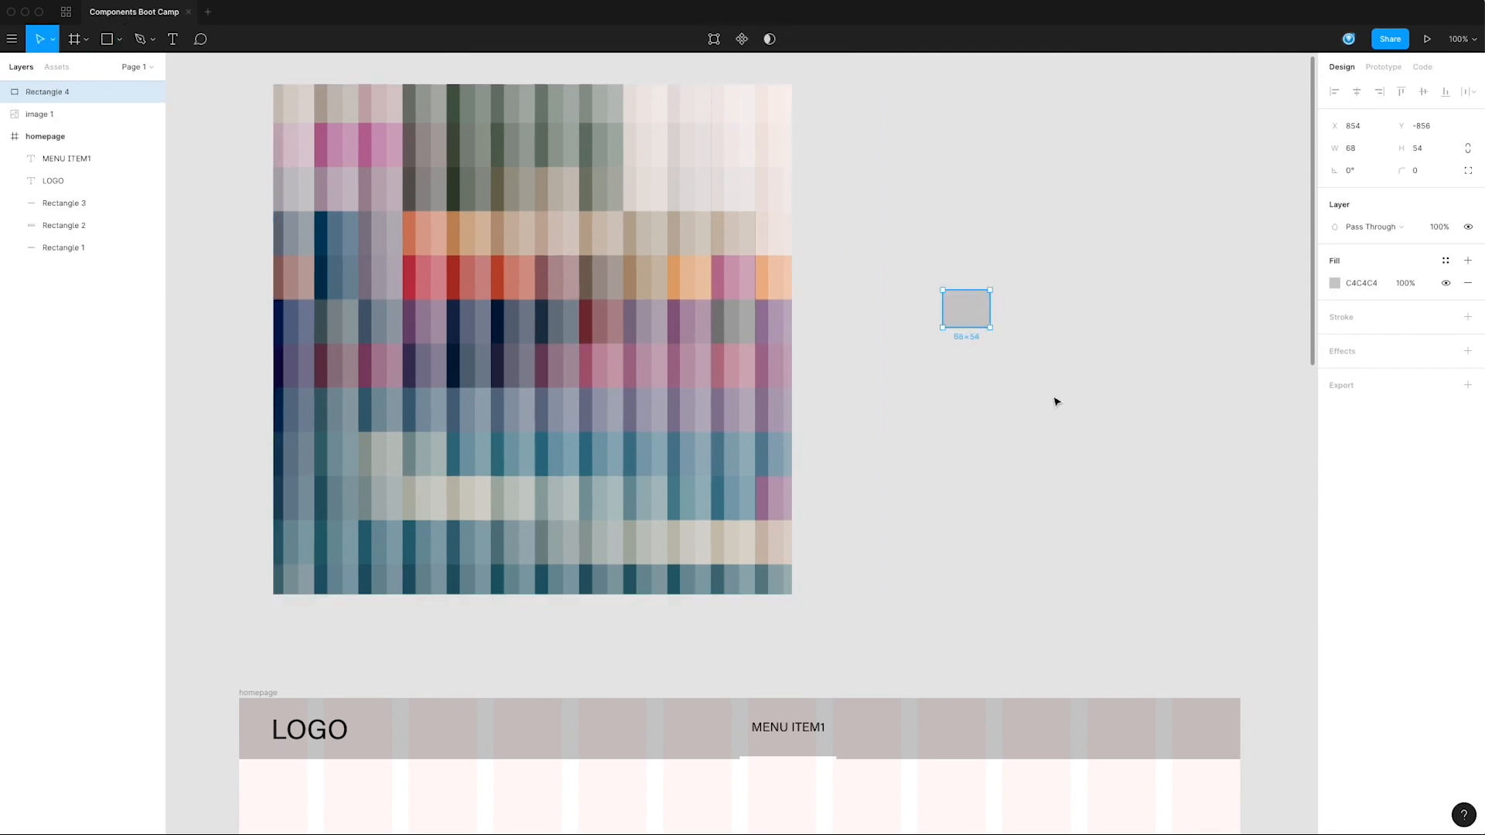
key("super+z")
Step: Draw a circle about 101 × 101 in the empty canvas area beside the palette image
left_click(119, 38)
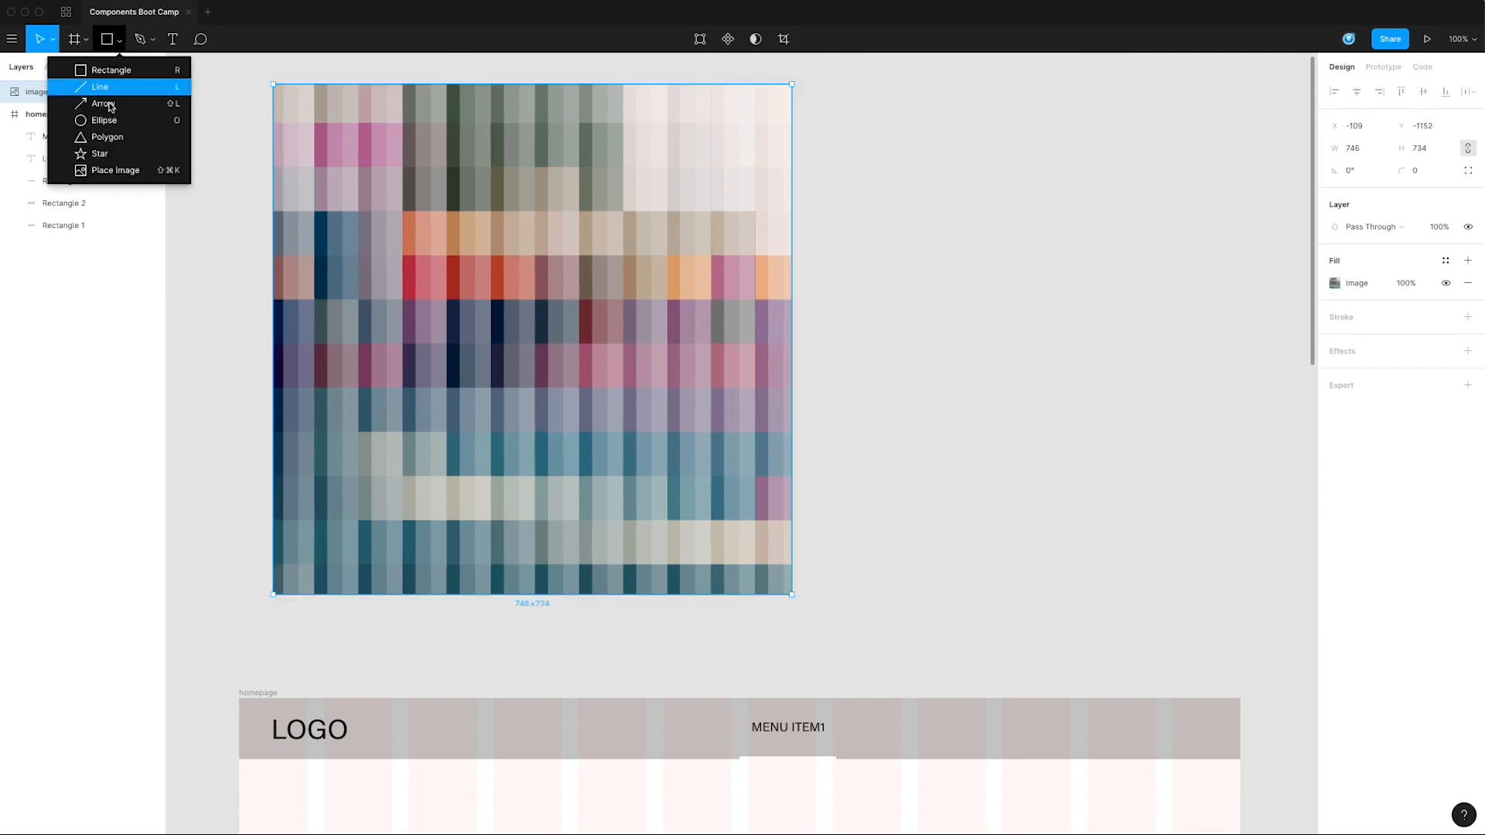
left_click(85, 109)
left_click_drag(920, 274, 993, 345)
left_click(998, 372)
left_click(971, 319)
Step: Set the circle's size to 88 × 88 and move it down to X 771, Y -761
left_click(1434, 148)
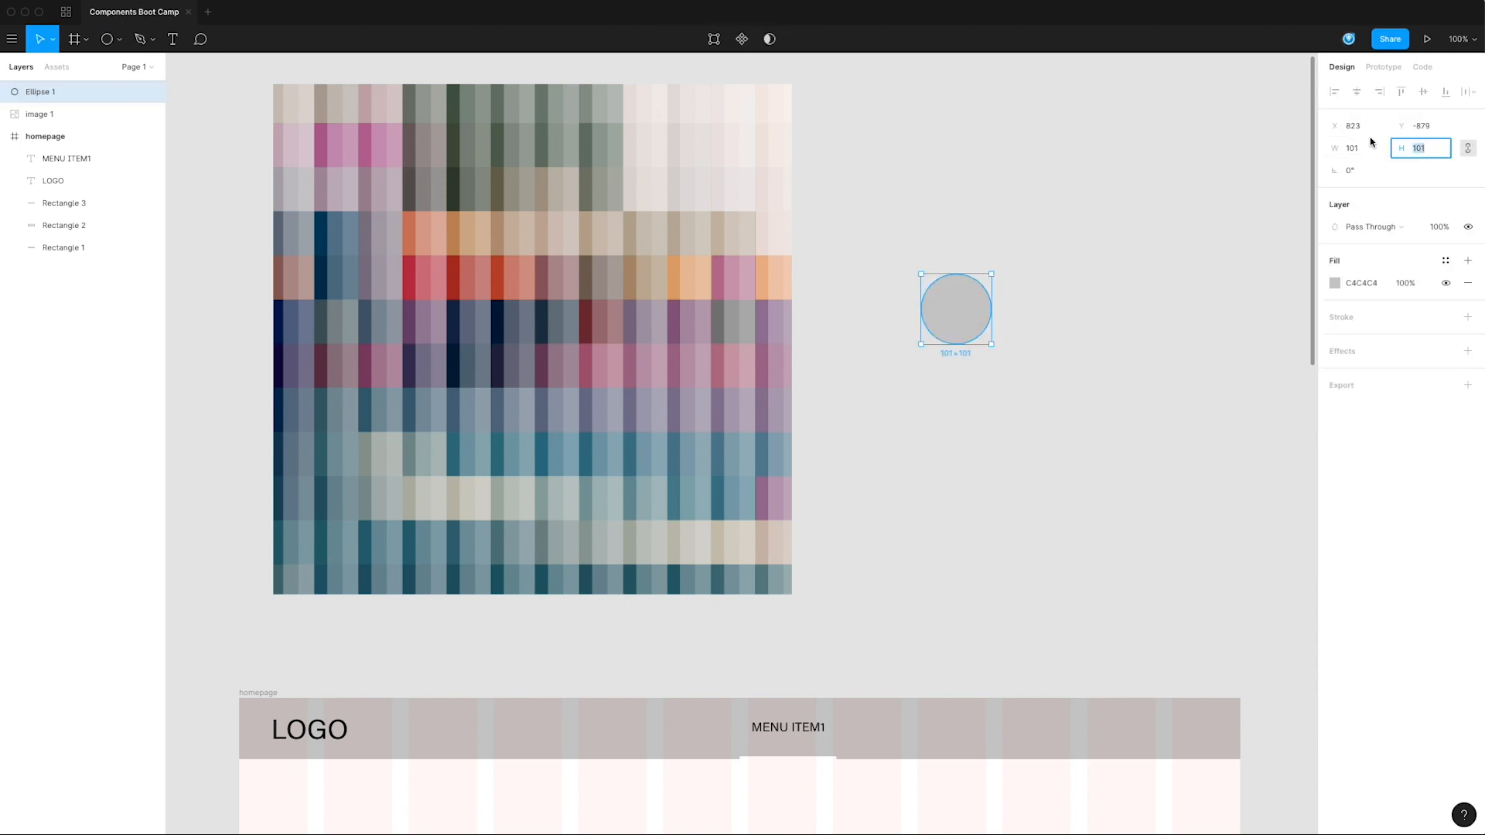
type("88")
key("Return")
left_click(1173, 222)
left_click_drag(935, 312, 899, 394)
scroll(946, 481, "down", 2)
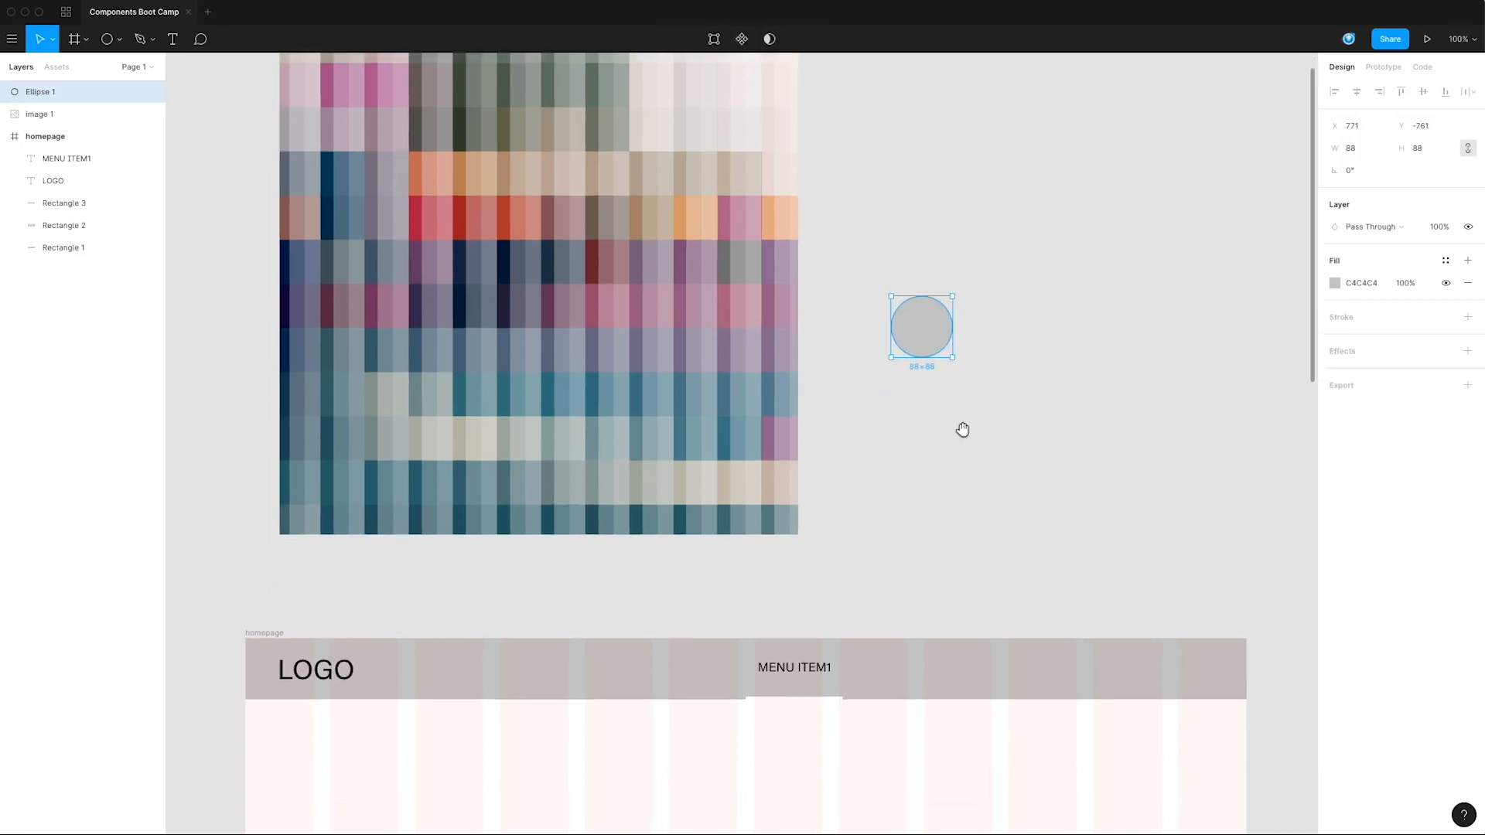
scroll(961, 427, "up", 2)
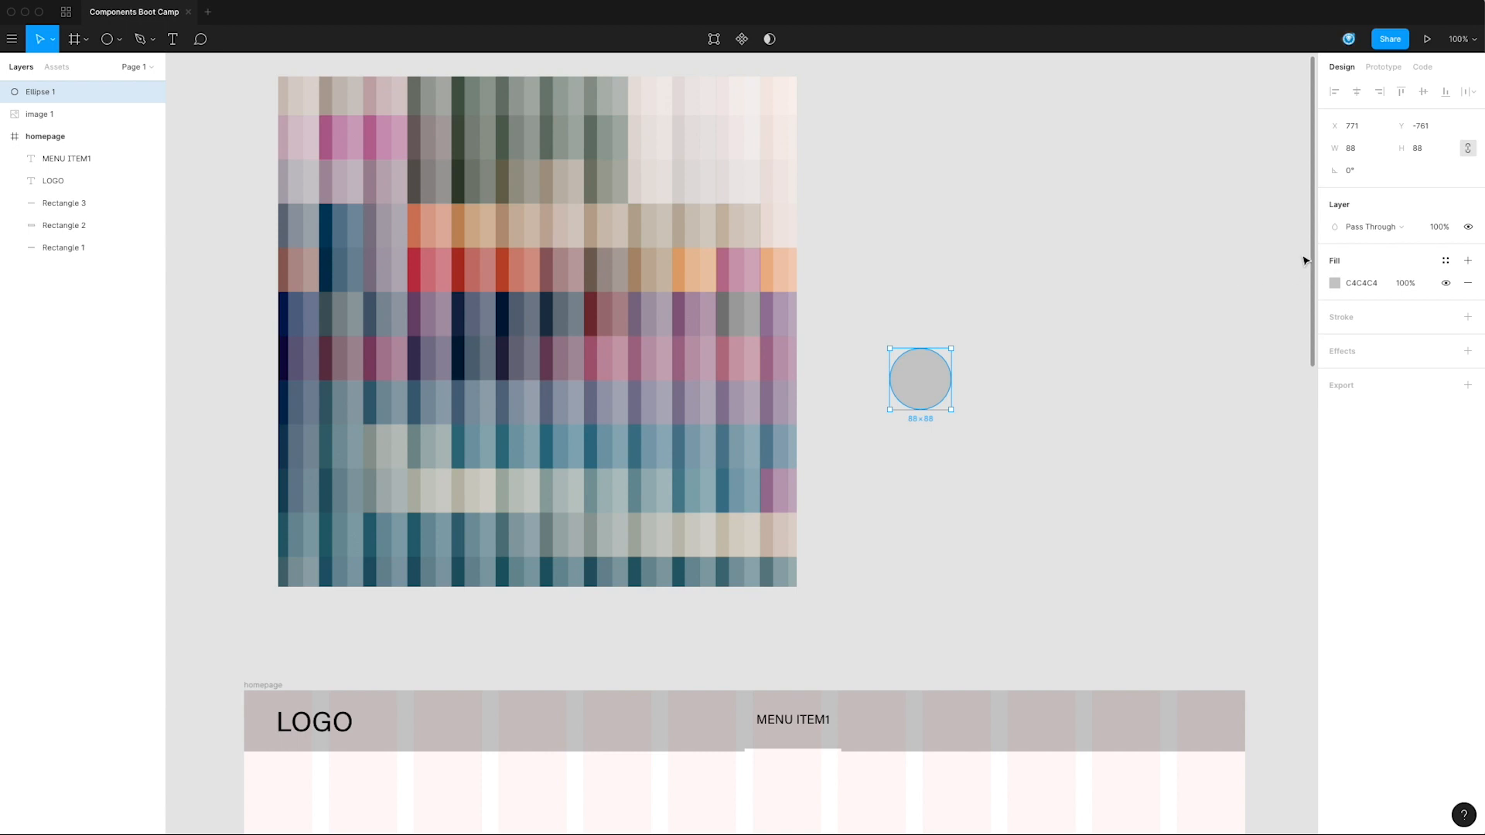
Step: Fill the circle with the crimson B83749 sampled from the palette image
left_click(1332, 294)
left_click(1335, 285)
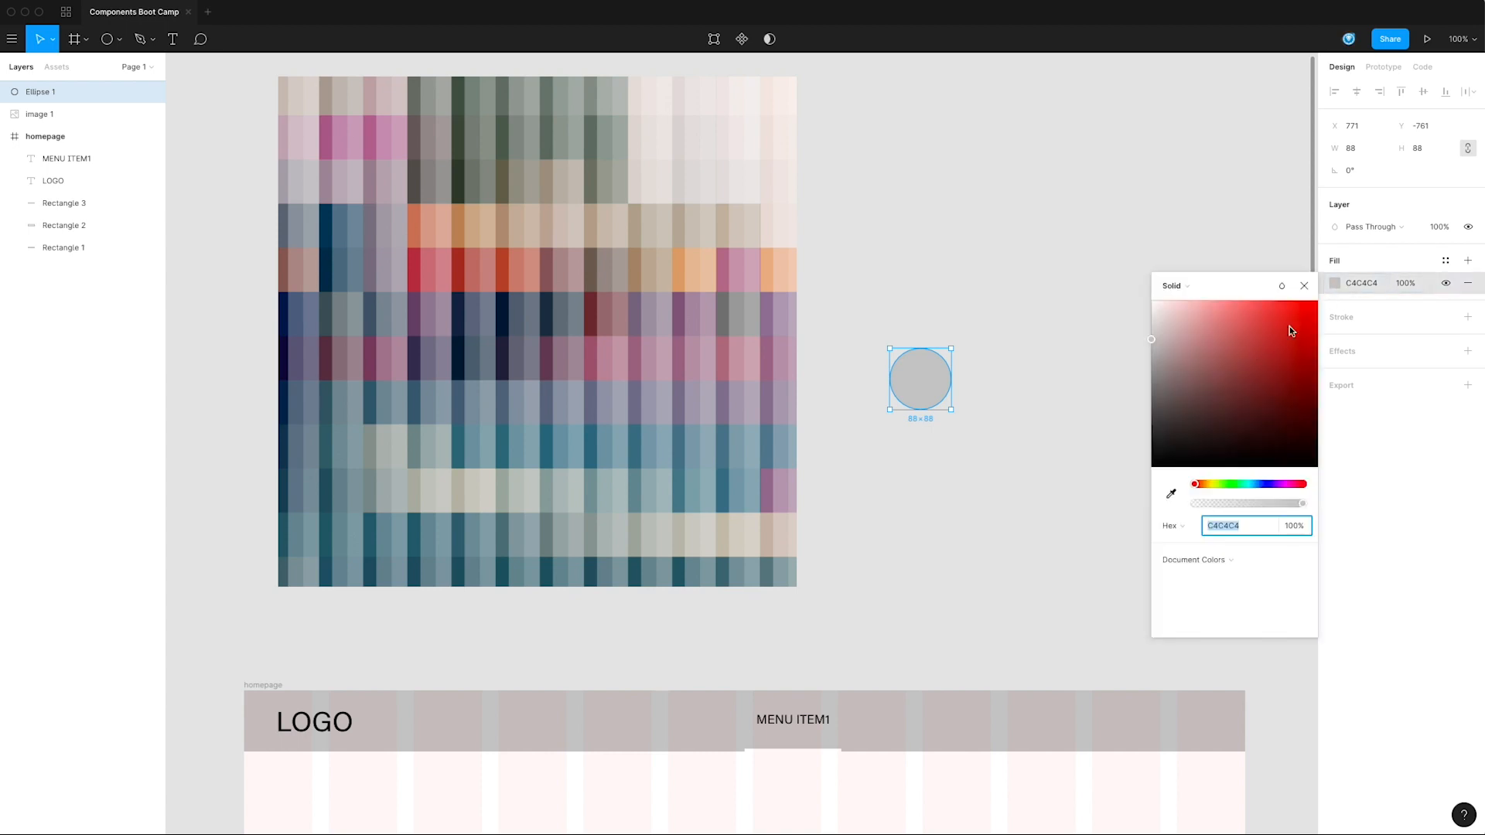
left_click(1170, 493)
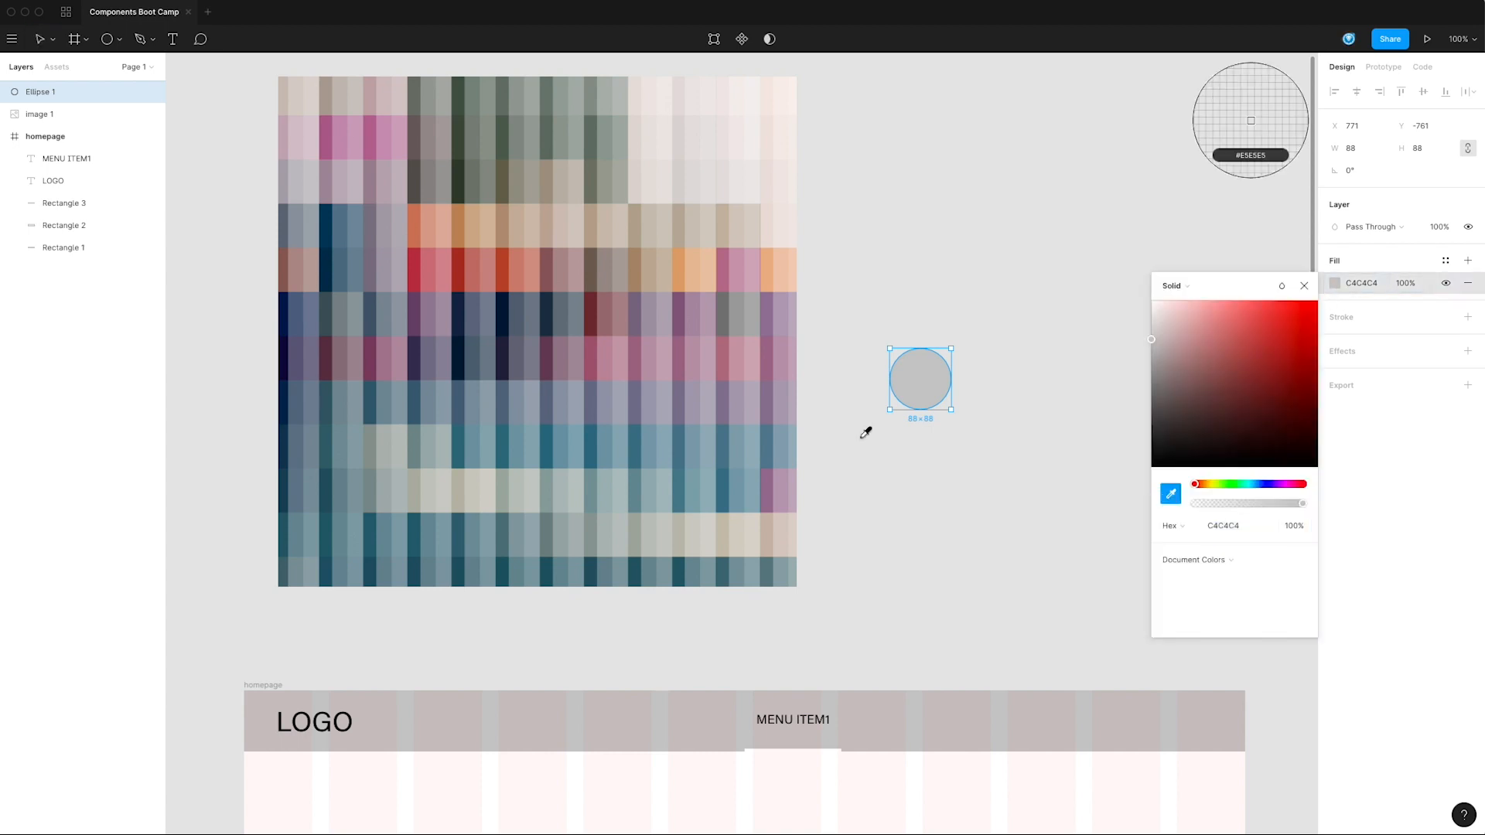
left_click(417, 268)
left_click(1077, 507)
Step: Duplicate the crimson circle directly above and fill the copy with the muted orange CA785F sampled from the palette
left_click_drag(934, 395, 934, 317)
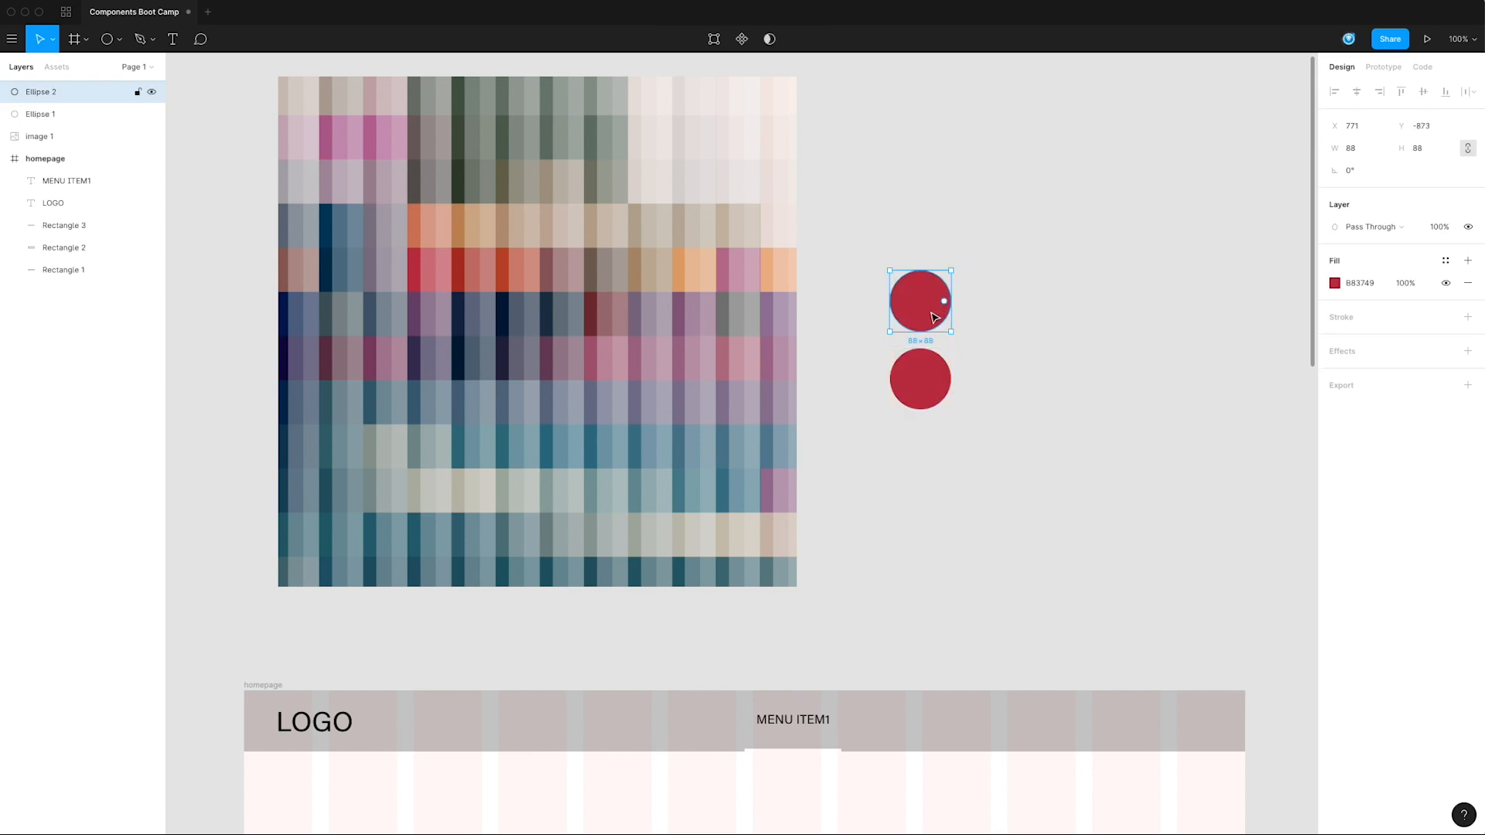
left_click(1335, 283)
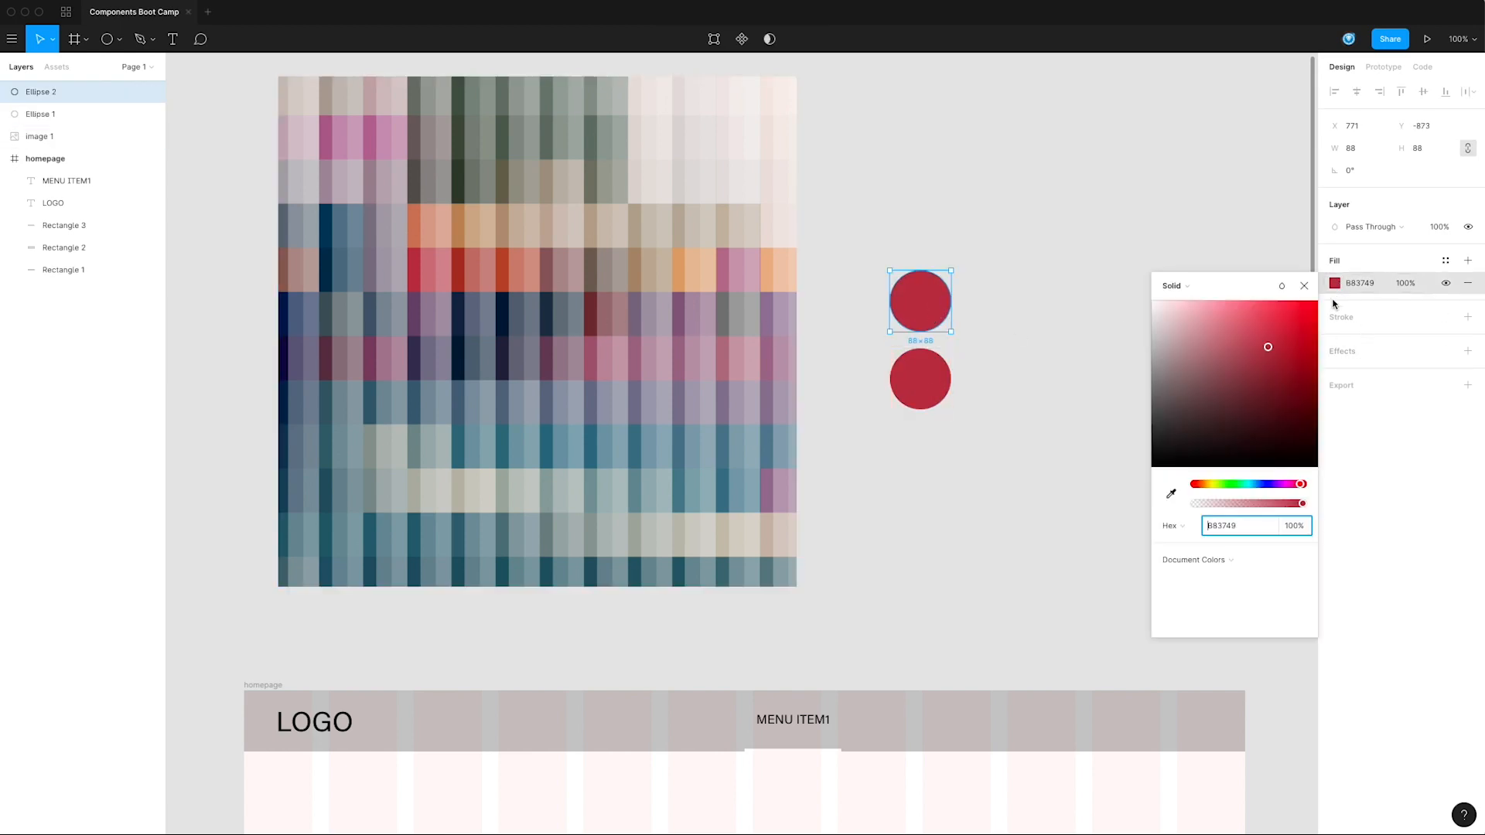
left_click(1170, 493)
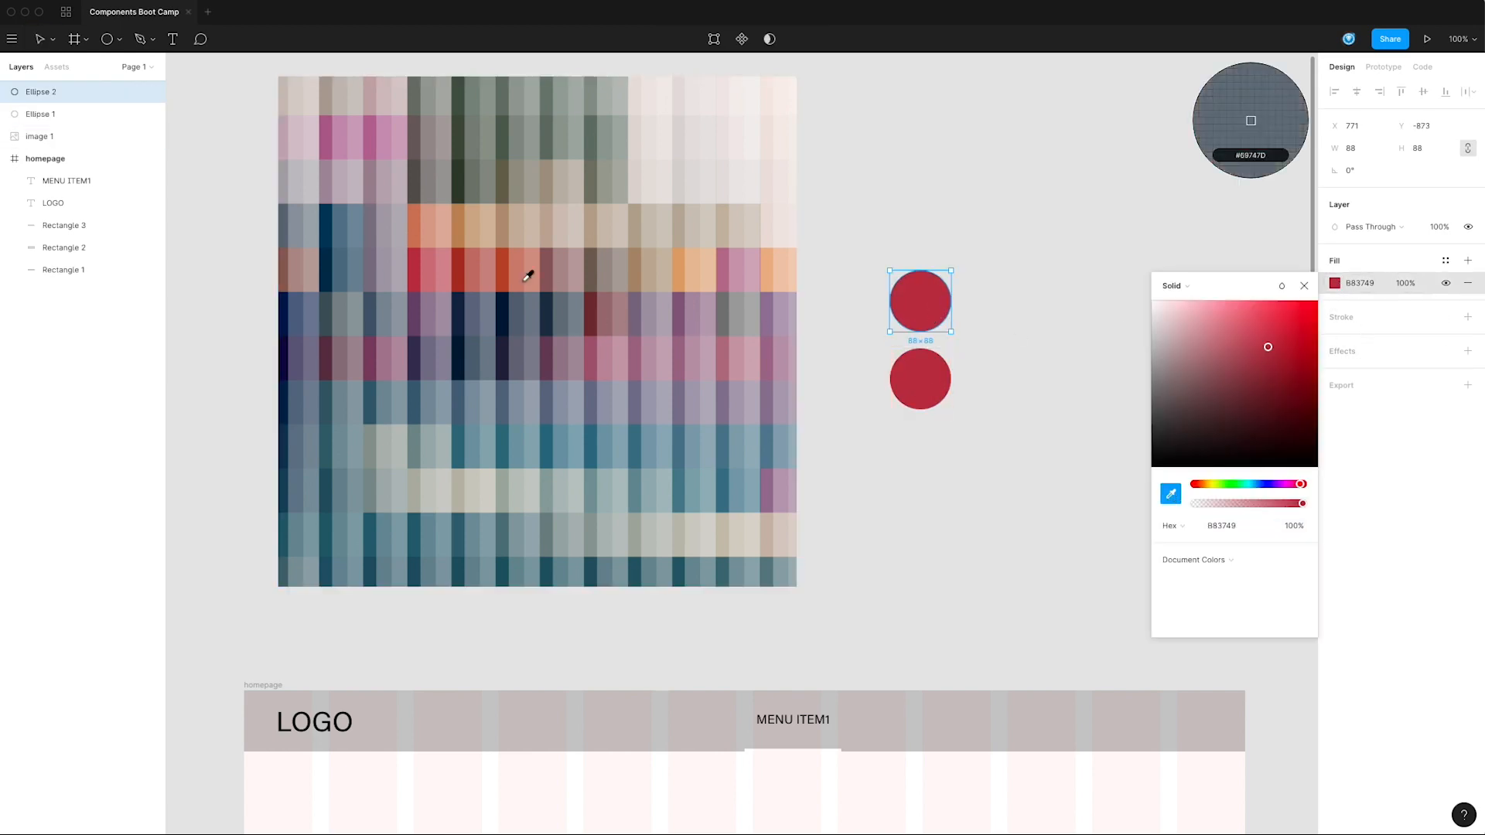
left_click(422, 224)
left_click(850, 301)
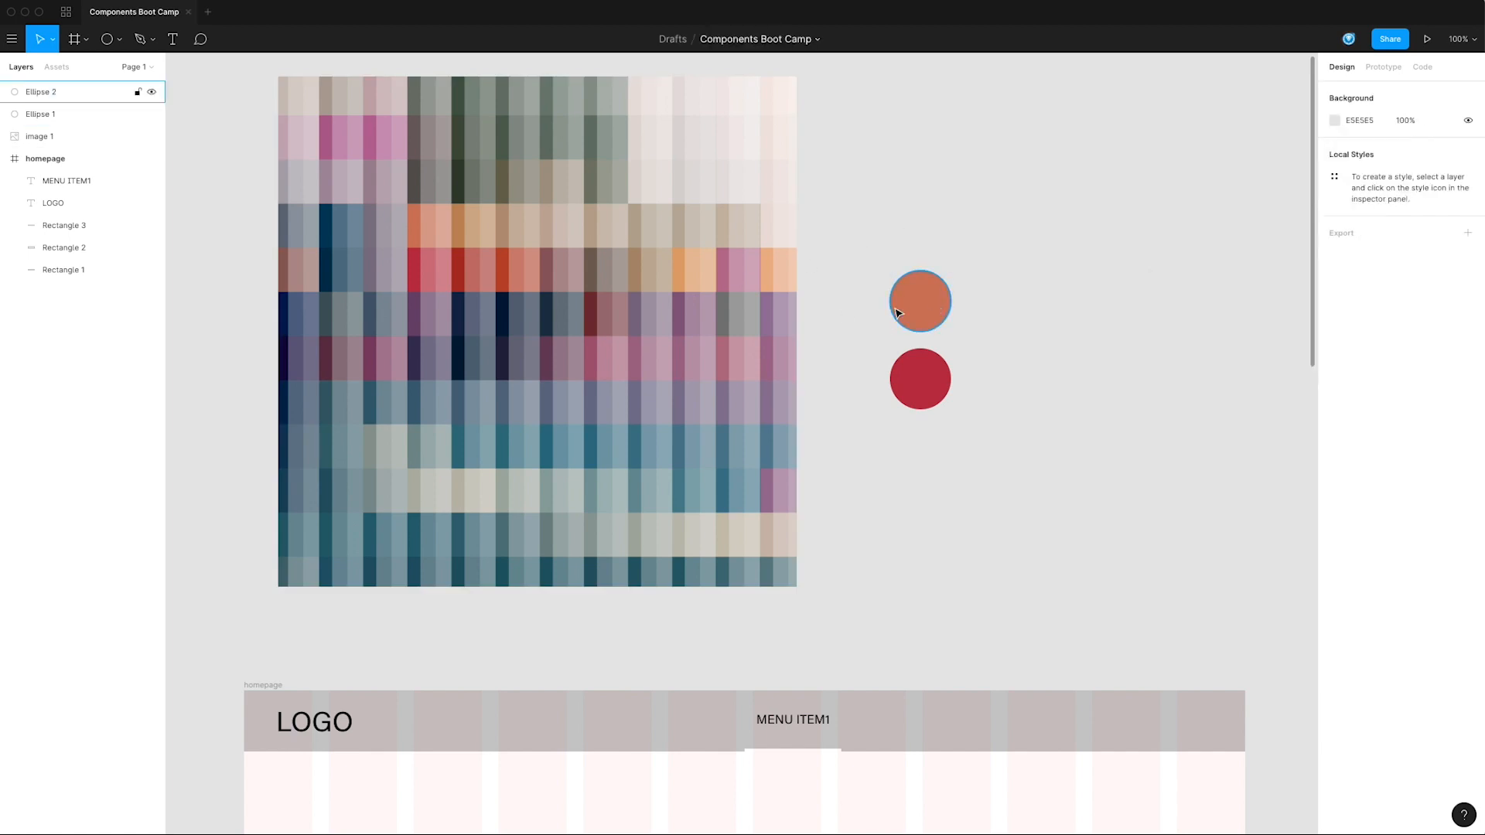
Step: Replace the upper circle's fill with the rust red B74C36 sampled from the palette image
left_click(924, 308)
left_click(1335, 283)
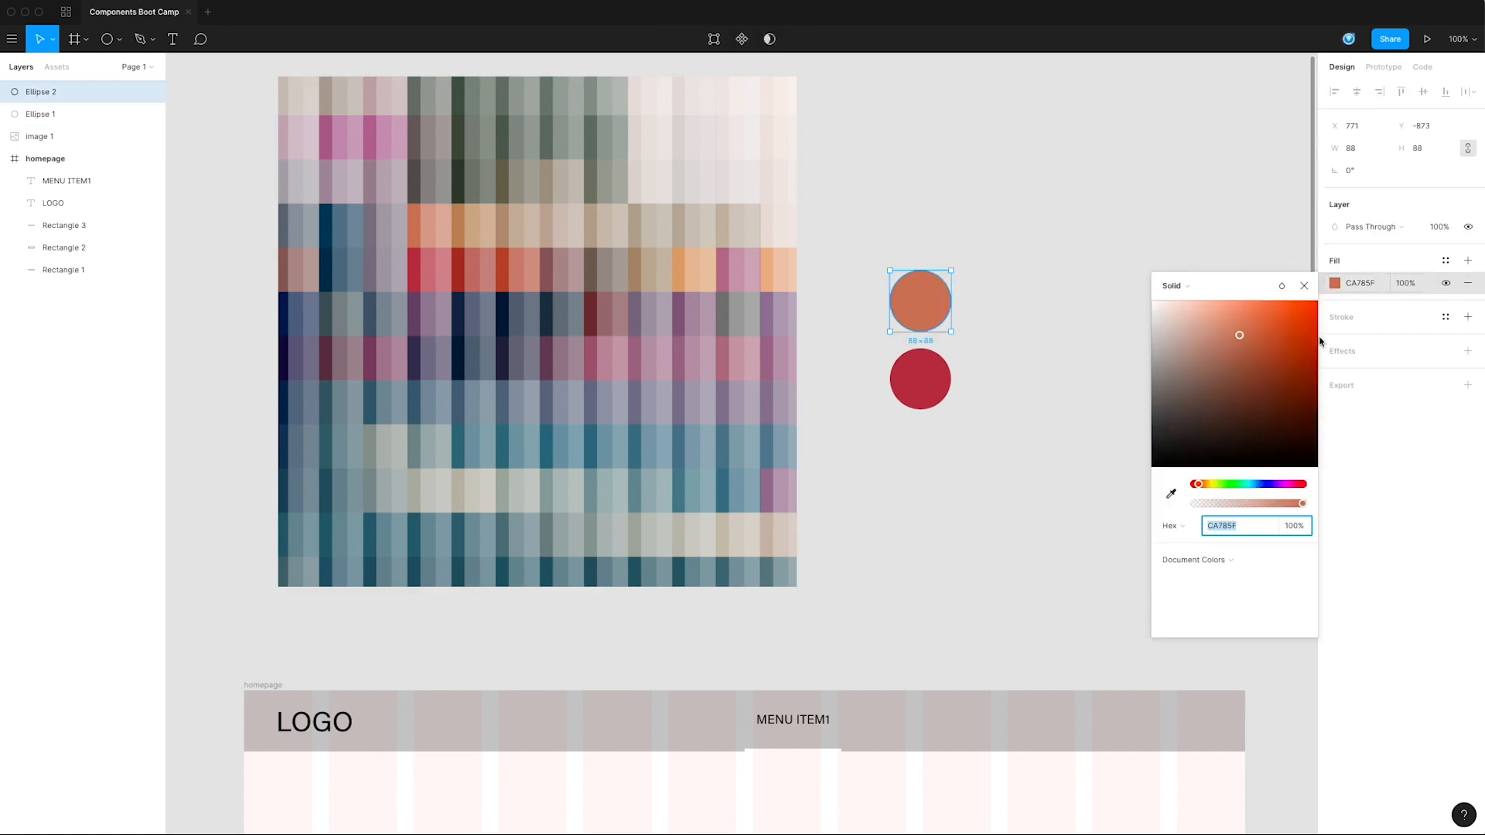
left_click(1170, 495)
left_click(503, 259)
left_click(1125, 306)
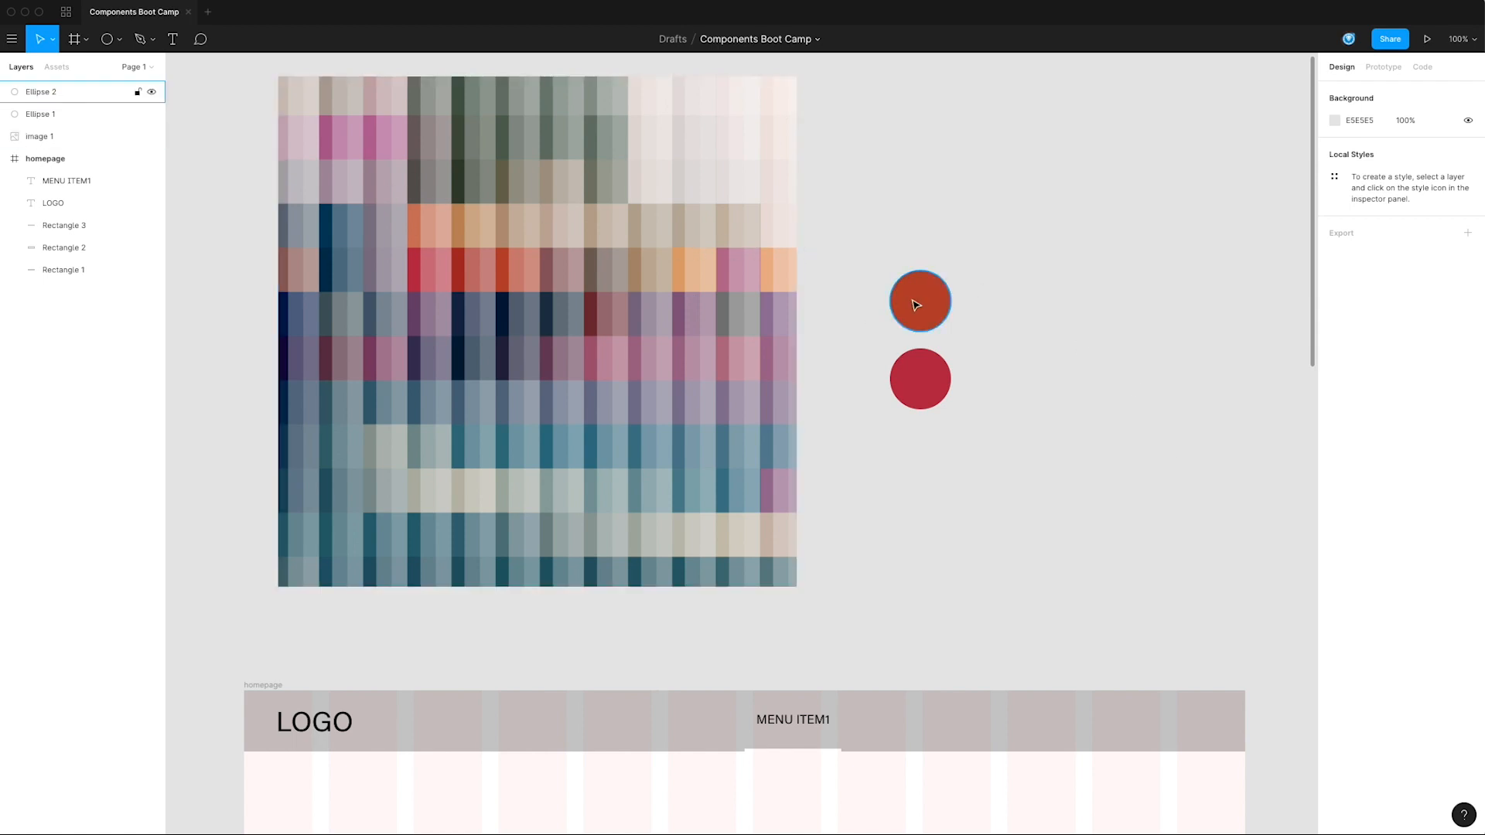
Step: Duplicate the rust red circle above itself and fill the copy with the magenta A9618B sampled from the palette
left_click_drag(917, 301, 918, 214, "alt")
left_click(1334, 283)
left_click(1169, 494)
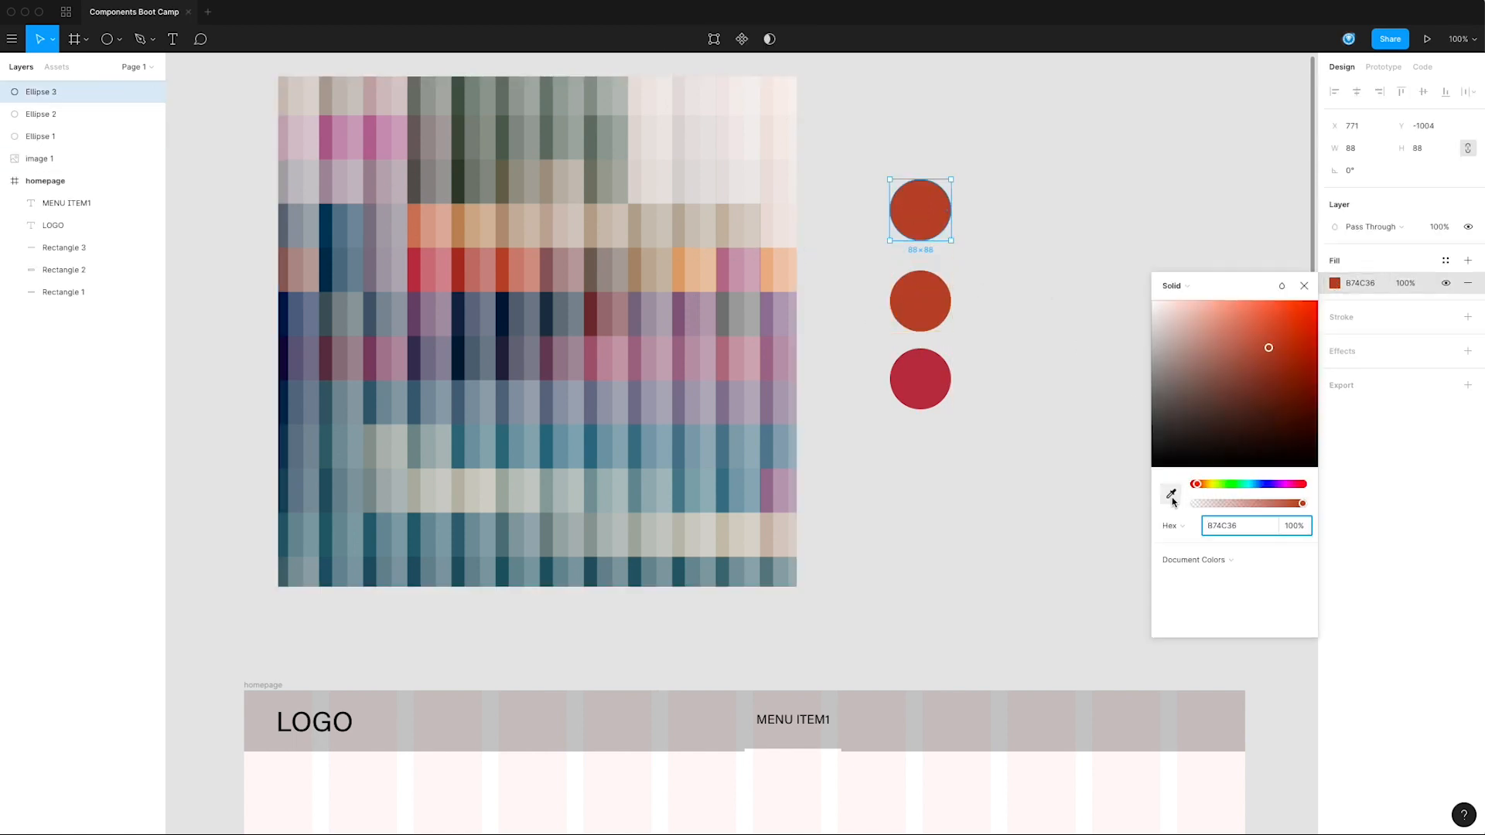
left_click(327, 142)
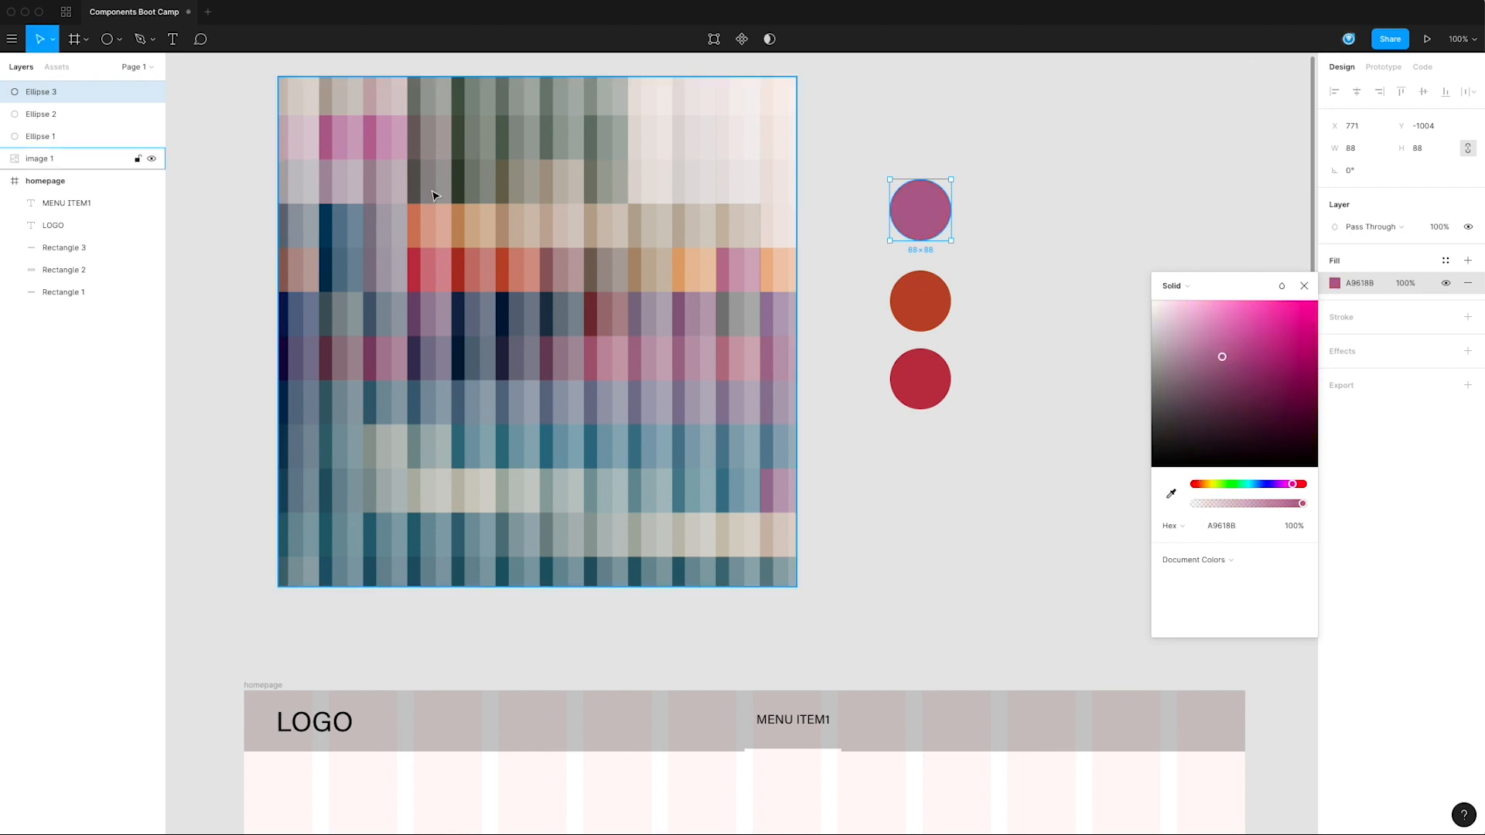
Step: Shift the top circle's magenta fill to a more saturated, slightly brighter shade
left_click(1236, 350)
left_click_drag(1240, 353, 1254, 348)
left_click(1087, 350)
Step: Duplicate the crimson circle to its right and fill the copy with the grey A5A1A8 sampled from the palette
scroll(1051, 358, "right", 2)
scroll(1051, 358, "down", 1)
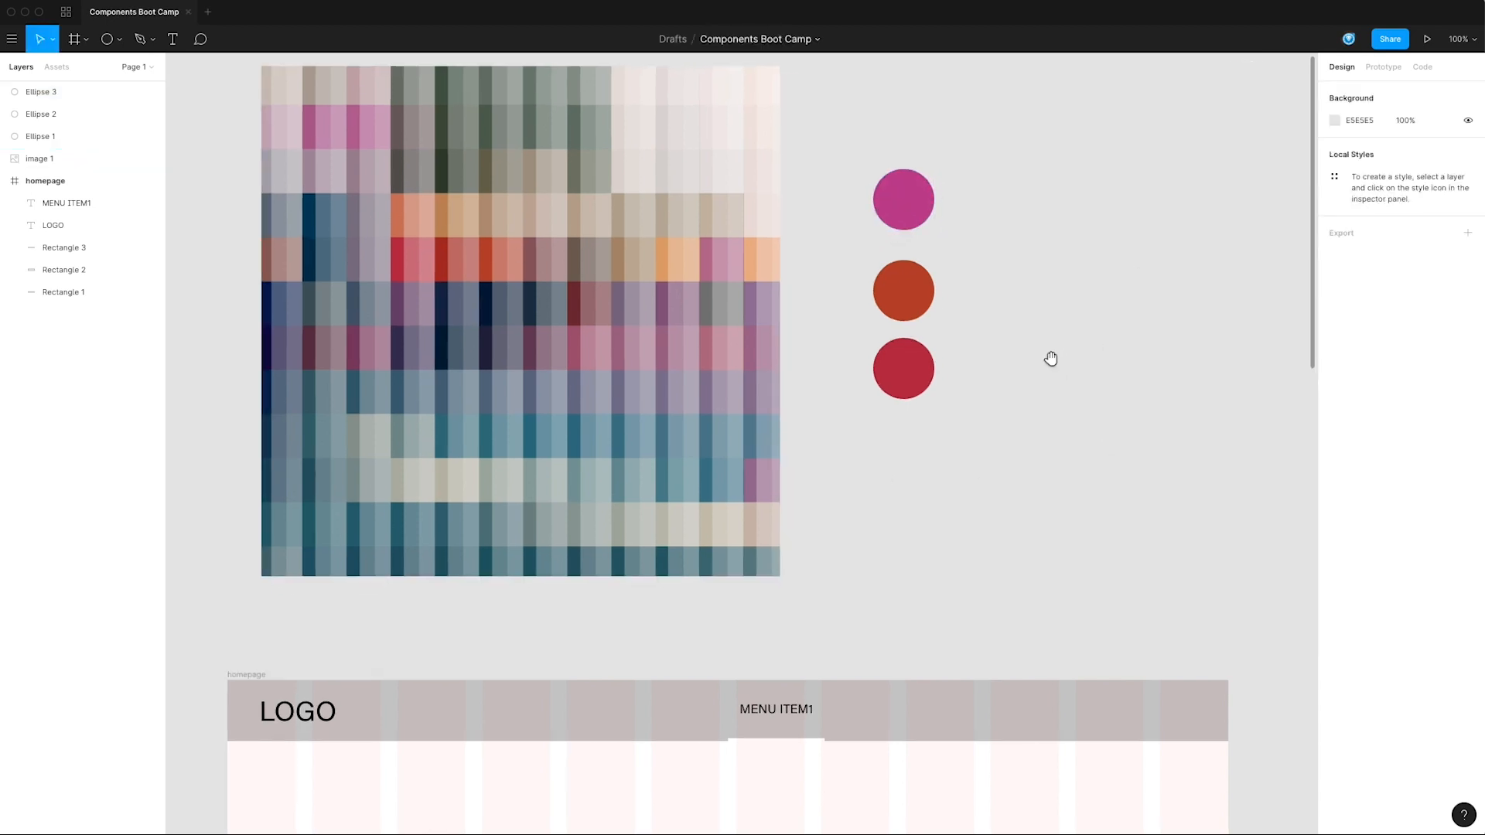
left_click(920, 391)
left_click_drag(919, 374, 1054, 374)
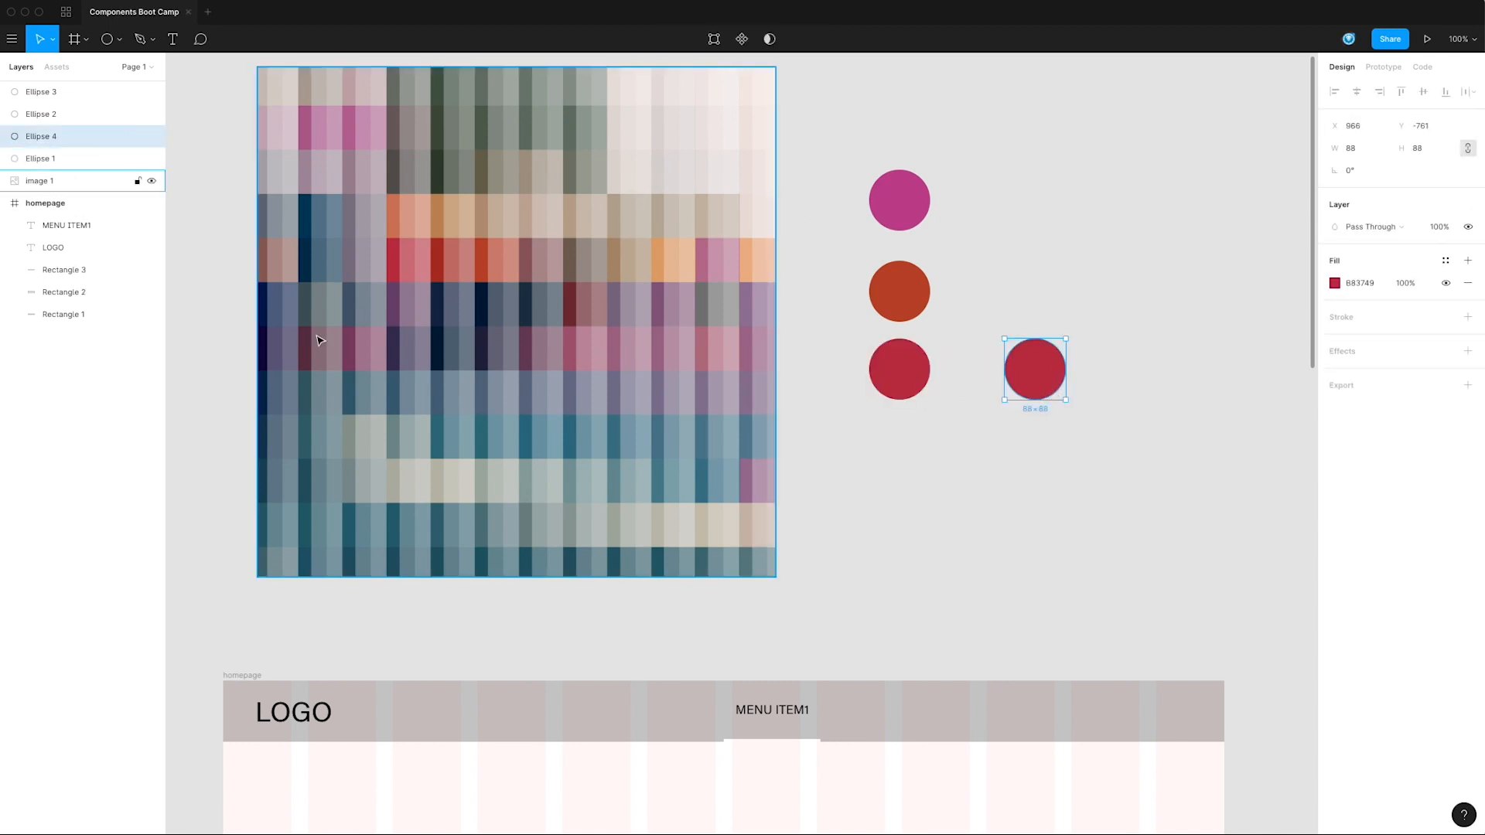
left_click(1335, 283)
left_click(1171, 493)
left_click(269, 177)
left_click(831, 434)
Step: Duplicate the grey circle above itself and fill the copy with the lighter grey BDBABF sampled from the palette
left_click_drag(1054, 364, 1054, 302)
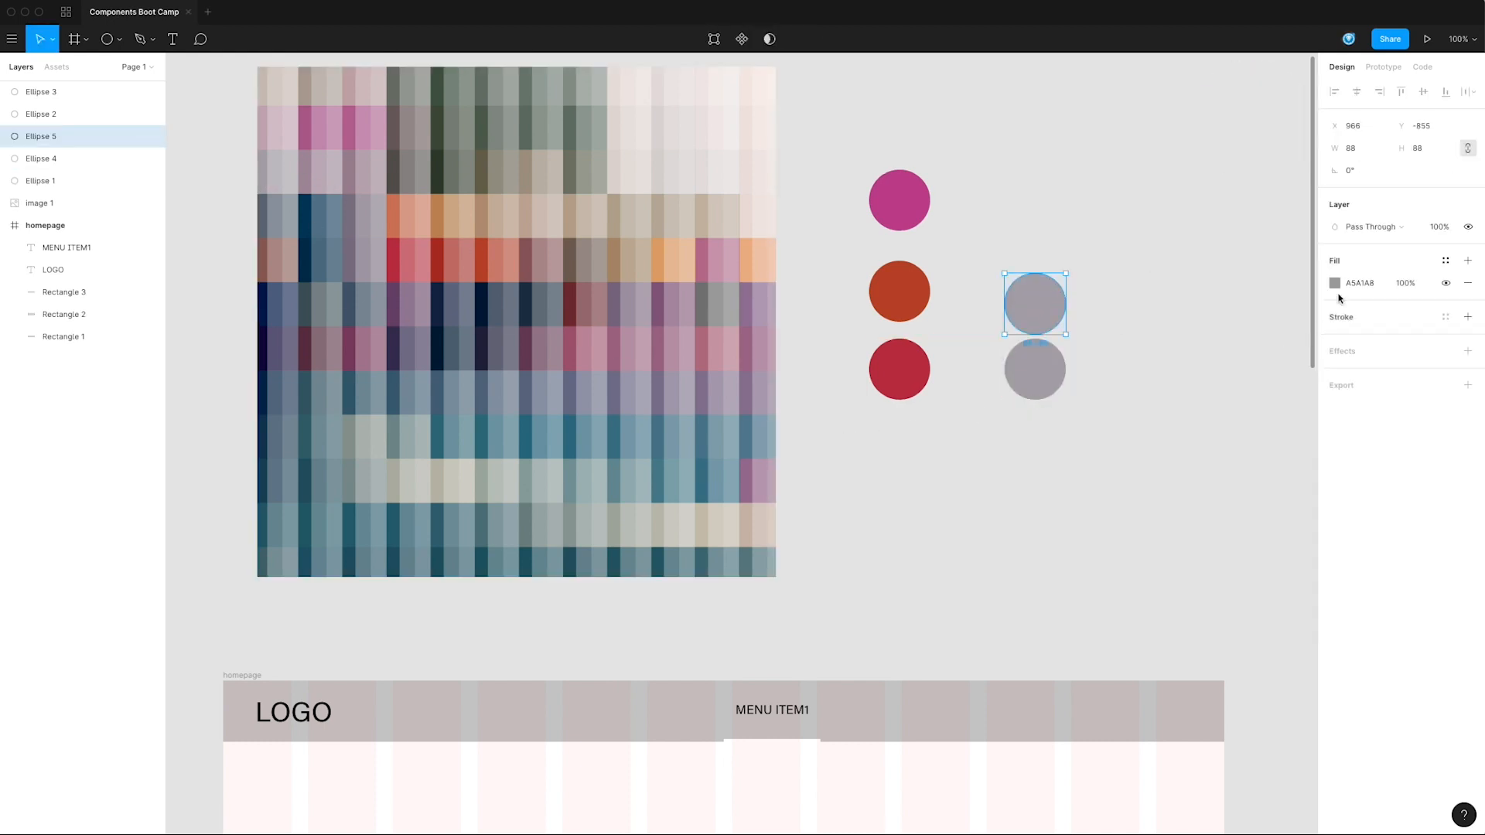
left_click(1334, 283)
left_click(1170, 493)
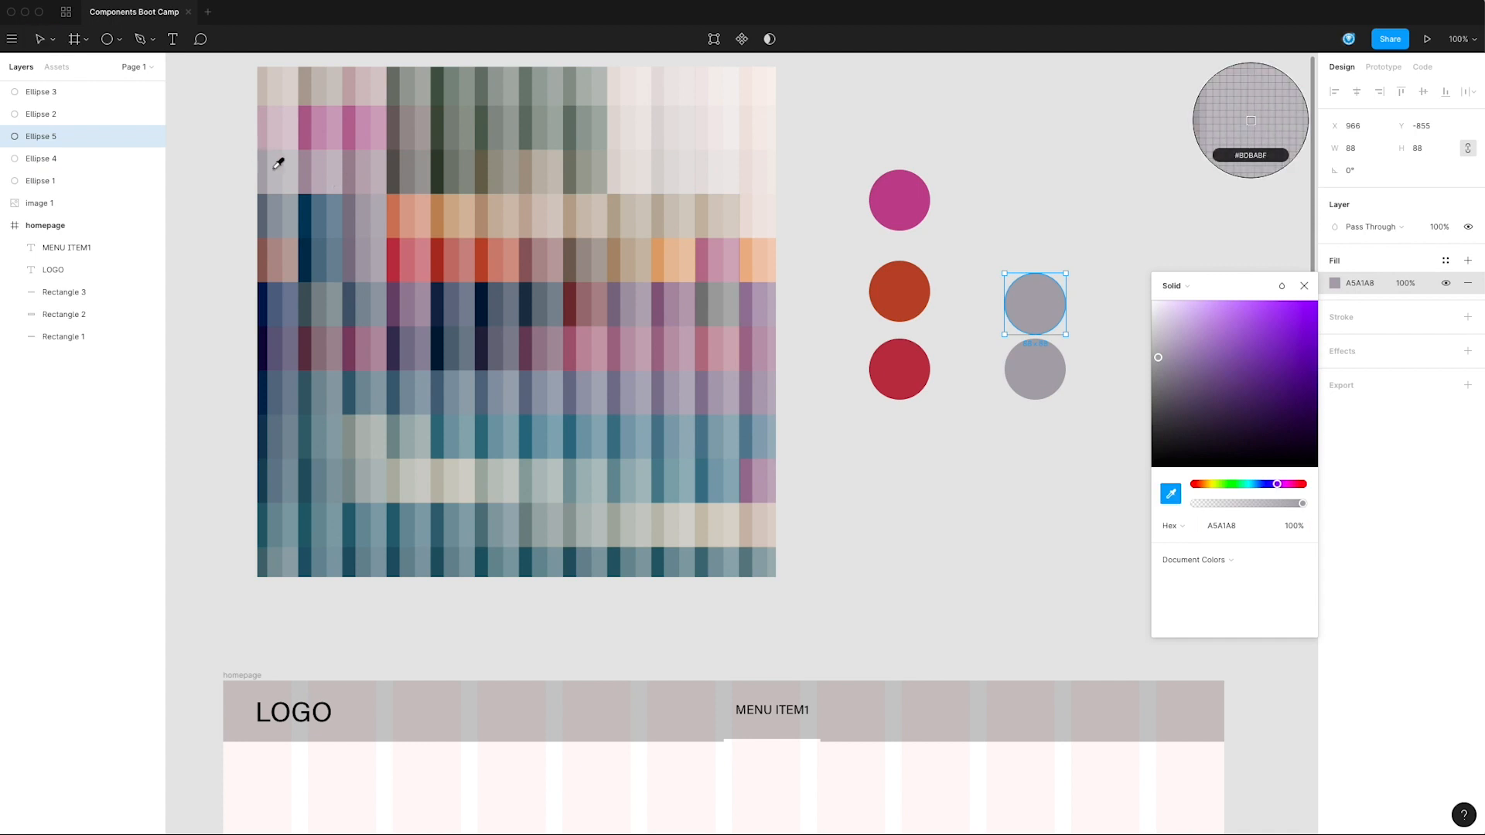
left_click(255, 149)
Step: Duplicate the lighter grey circle above itself and fill the copy with the pale grey C5C3C6 sampled from the palette
left_click_drag(1038, 290, 1039, 217)
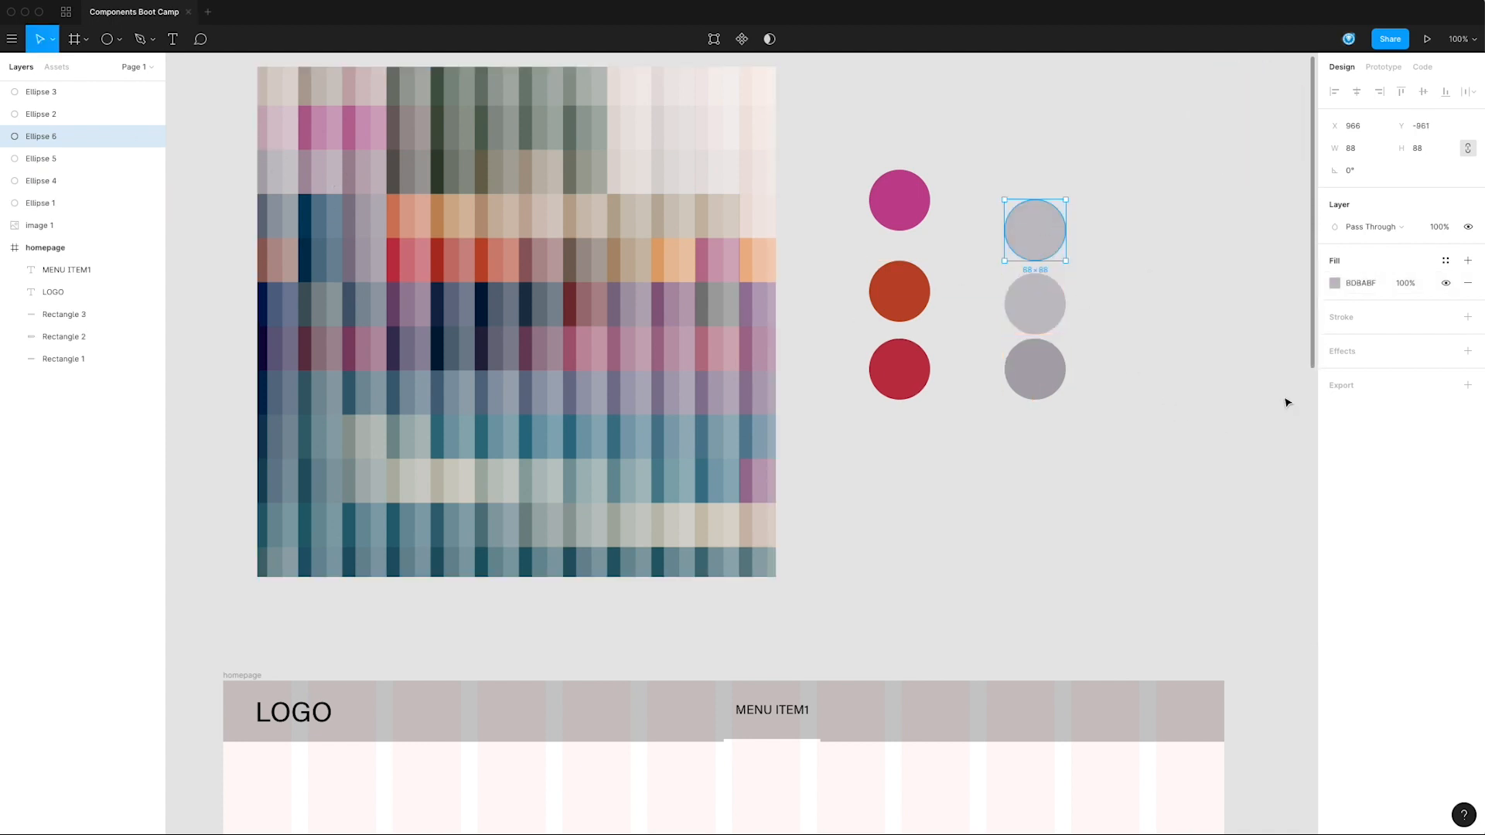
left_click(1335, 283)
left_click(1171, 493)
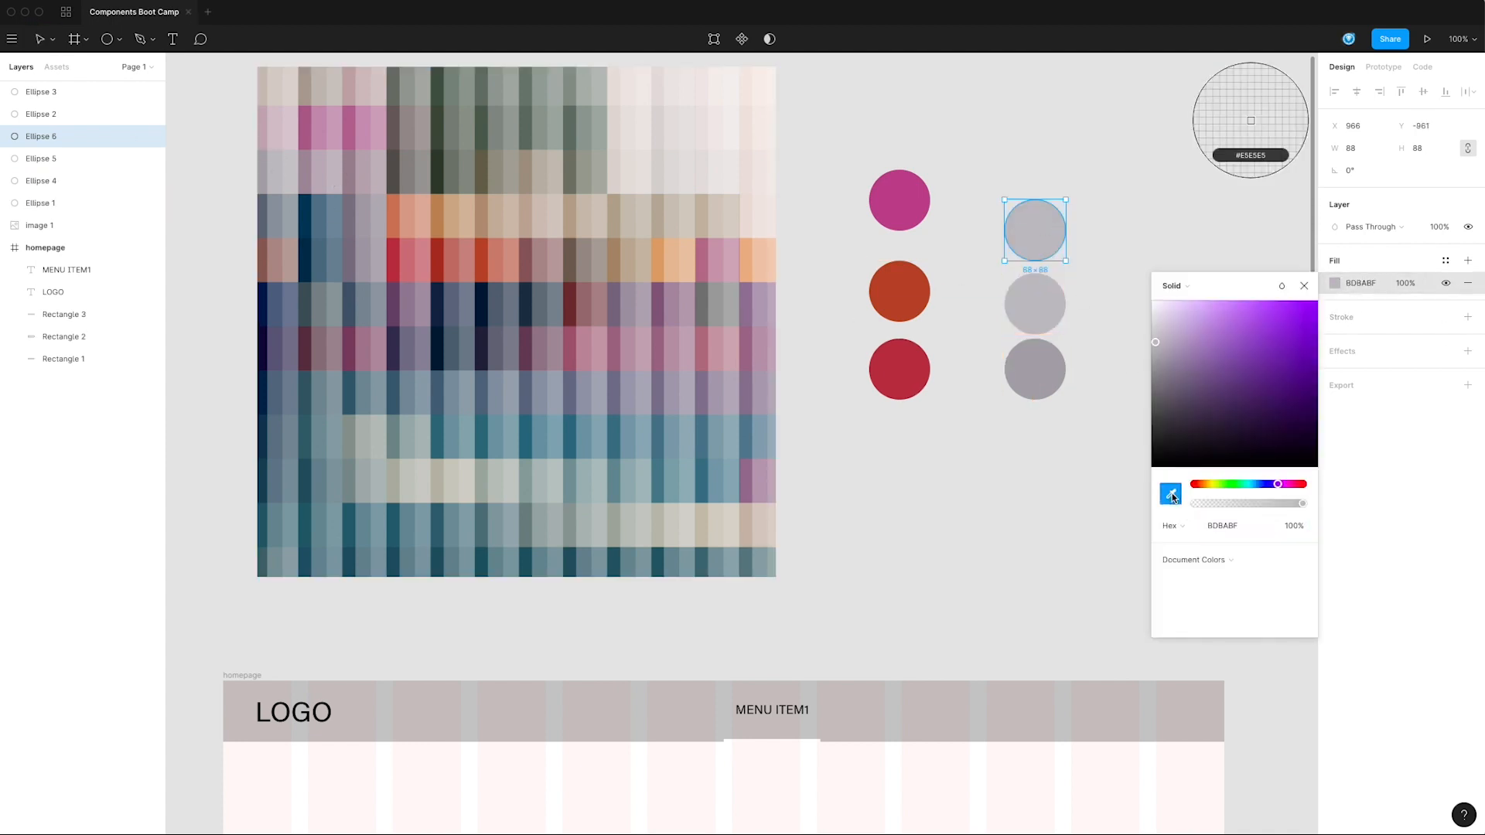
left_click(304, 159)
left_click(893, 136)
Step: Start a new color style named grey warm 1 from the top grey circle's fill and cancel it
left_click(1052, 246)
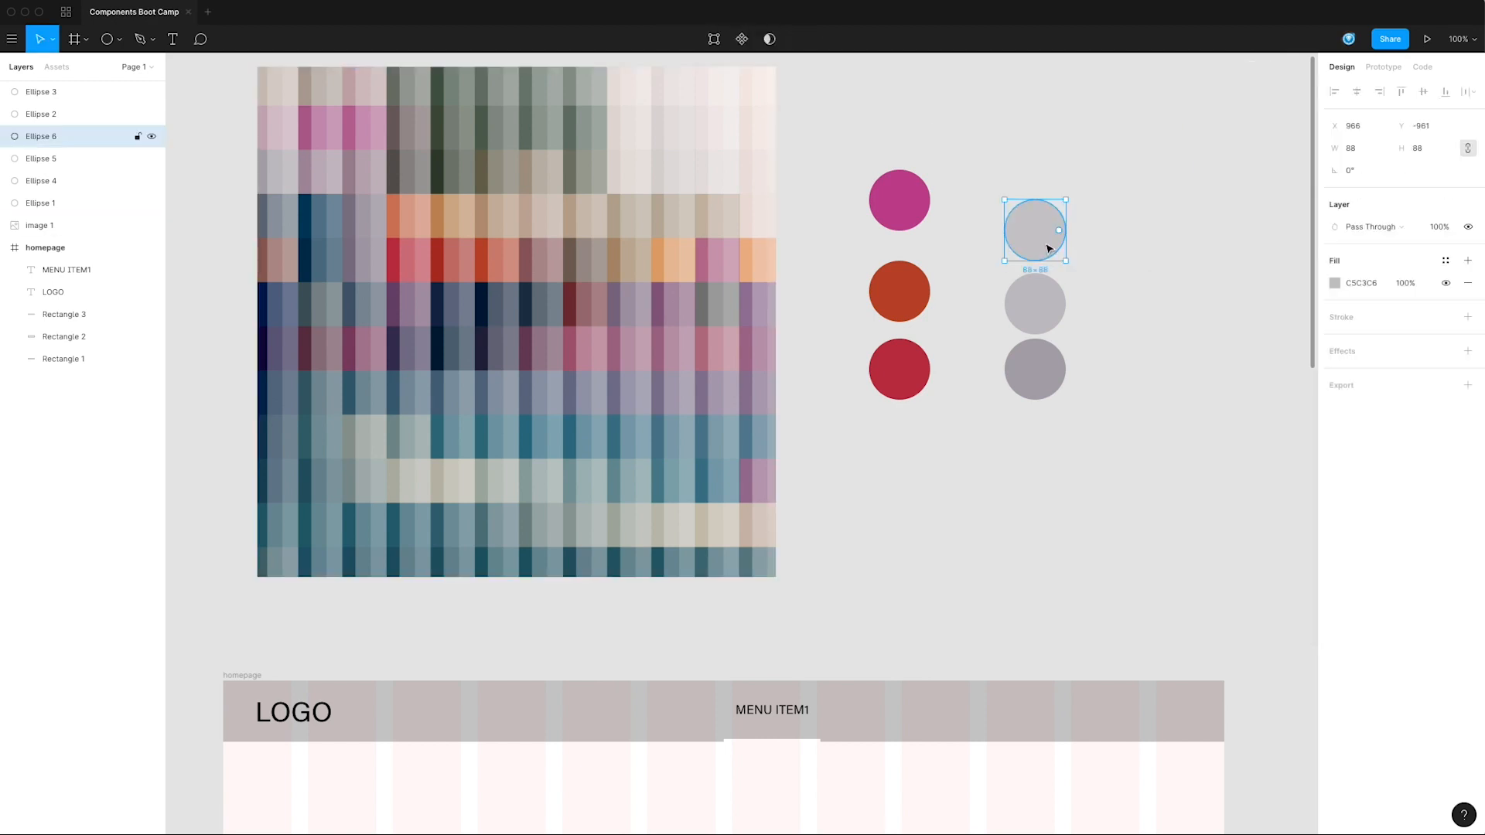
left_click(1471, 263)
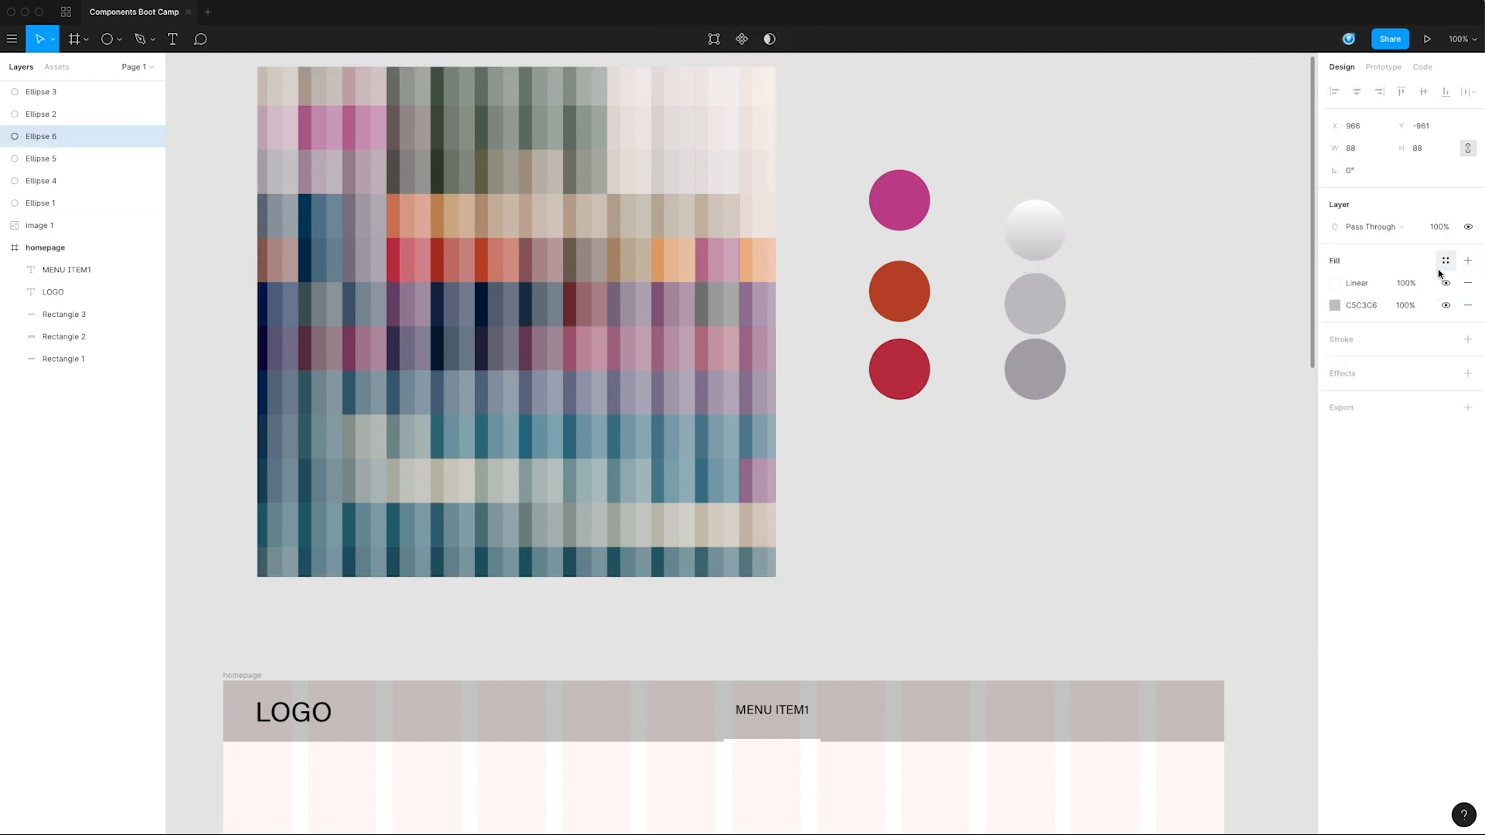
key("super+z")
left_click(1445, 261)
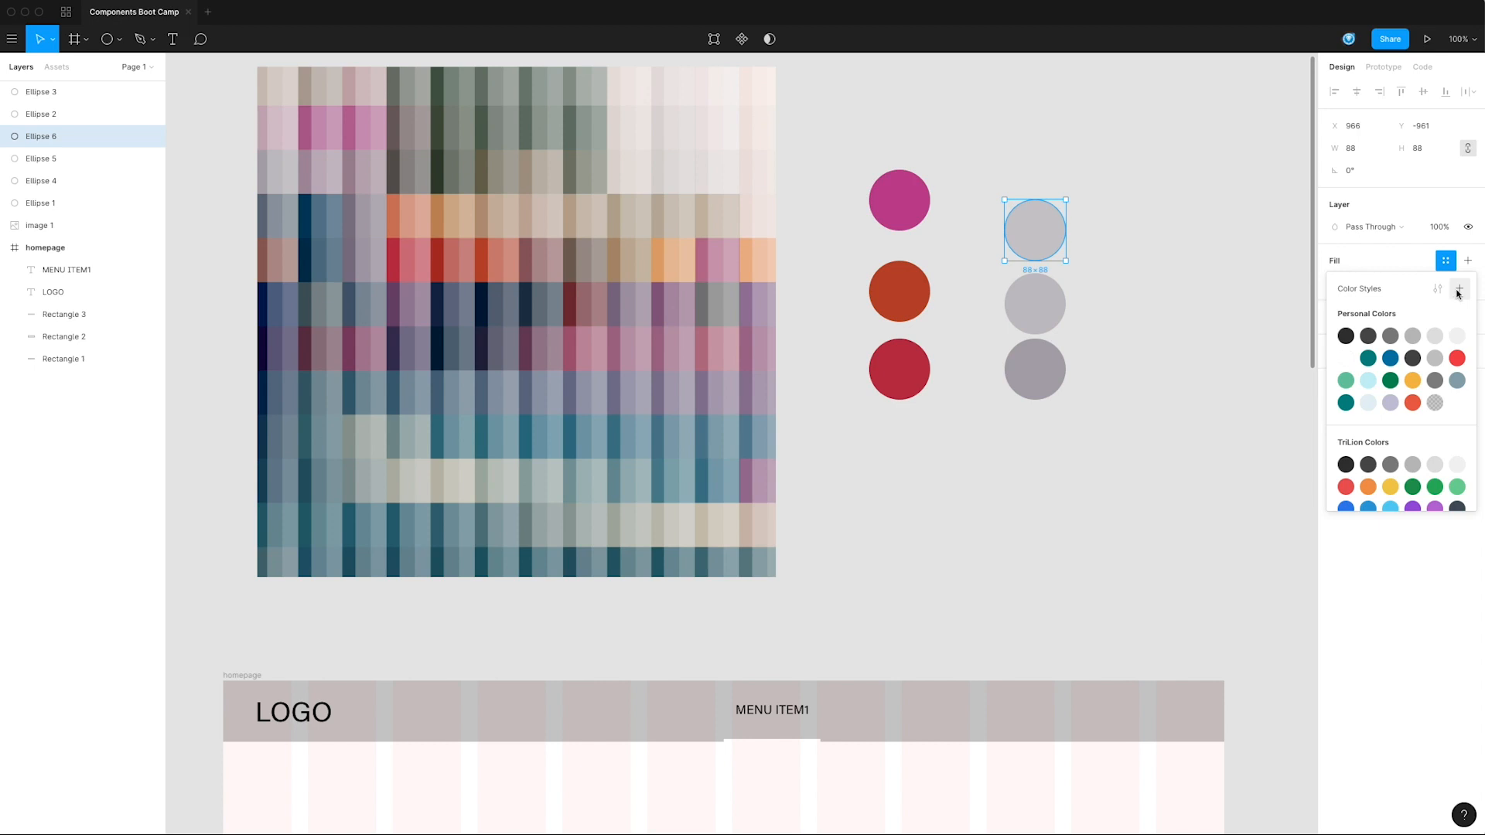
left_click(1457, 290)
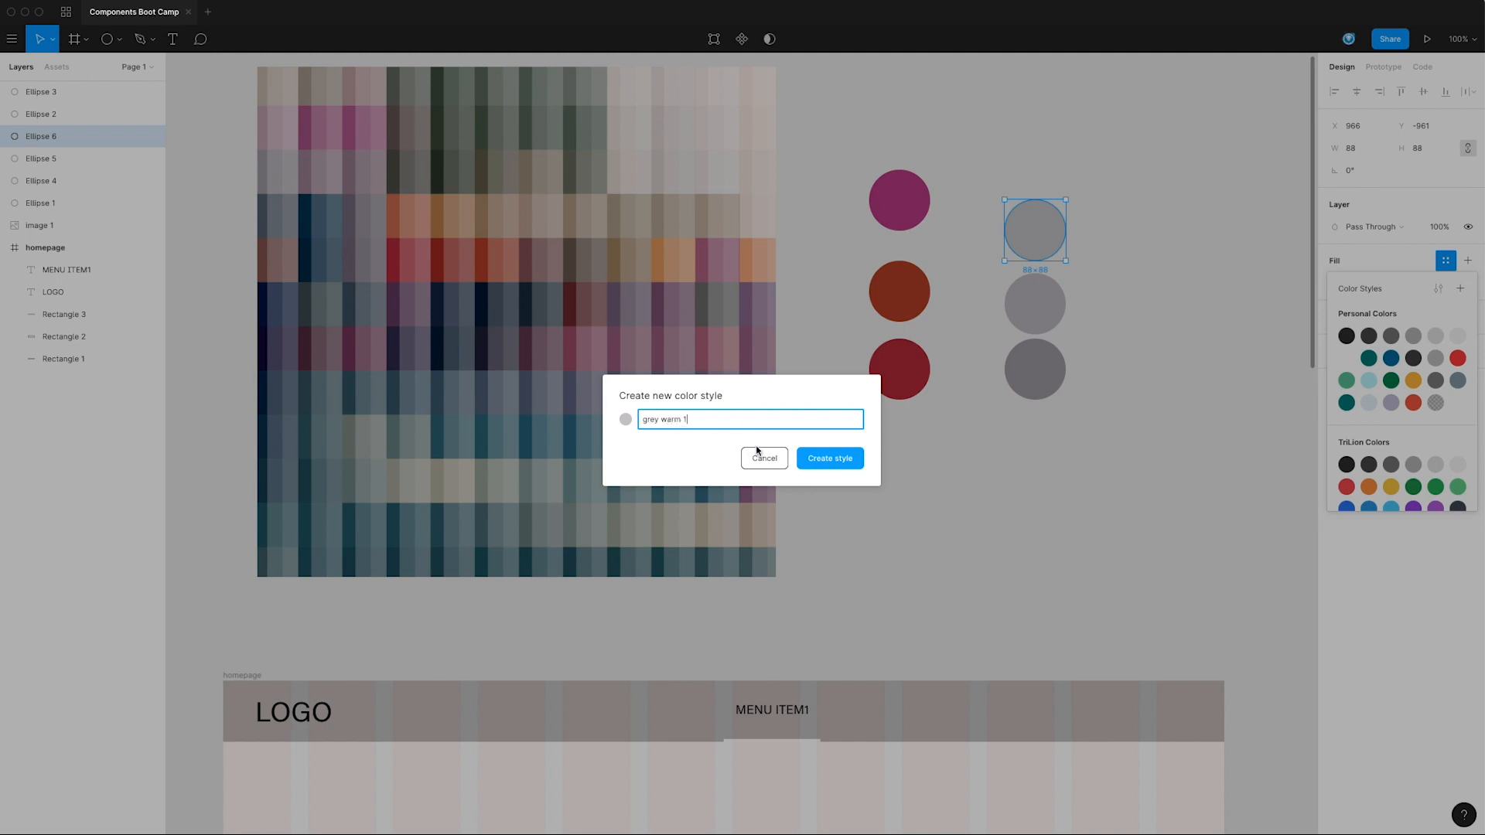
left_click(751, 464)
left_click(1005, 464)
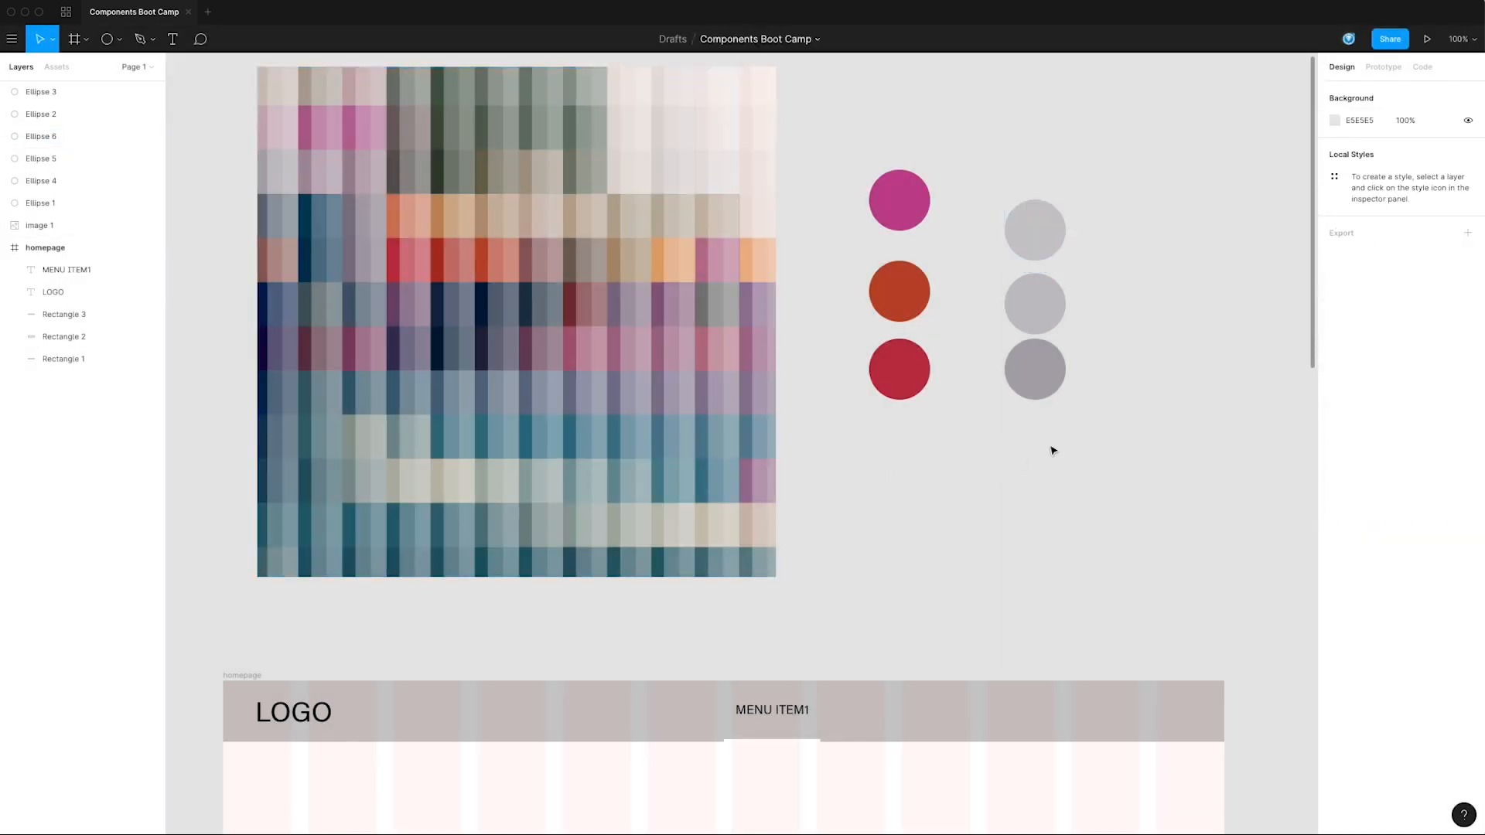
Step: Lighten the fill of the top grey circle to D6D3D8
left_click_drag(1044, 437, 1068, 515)
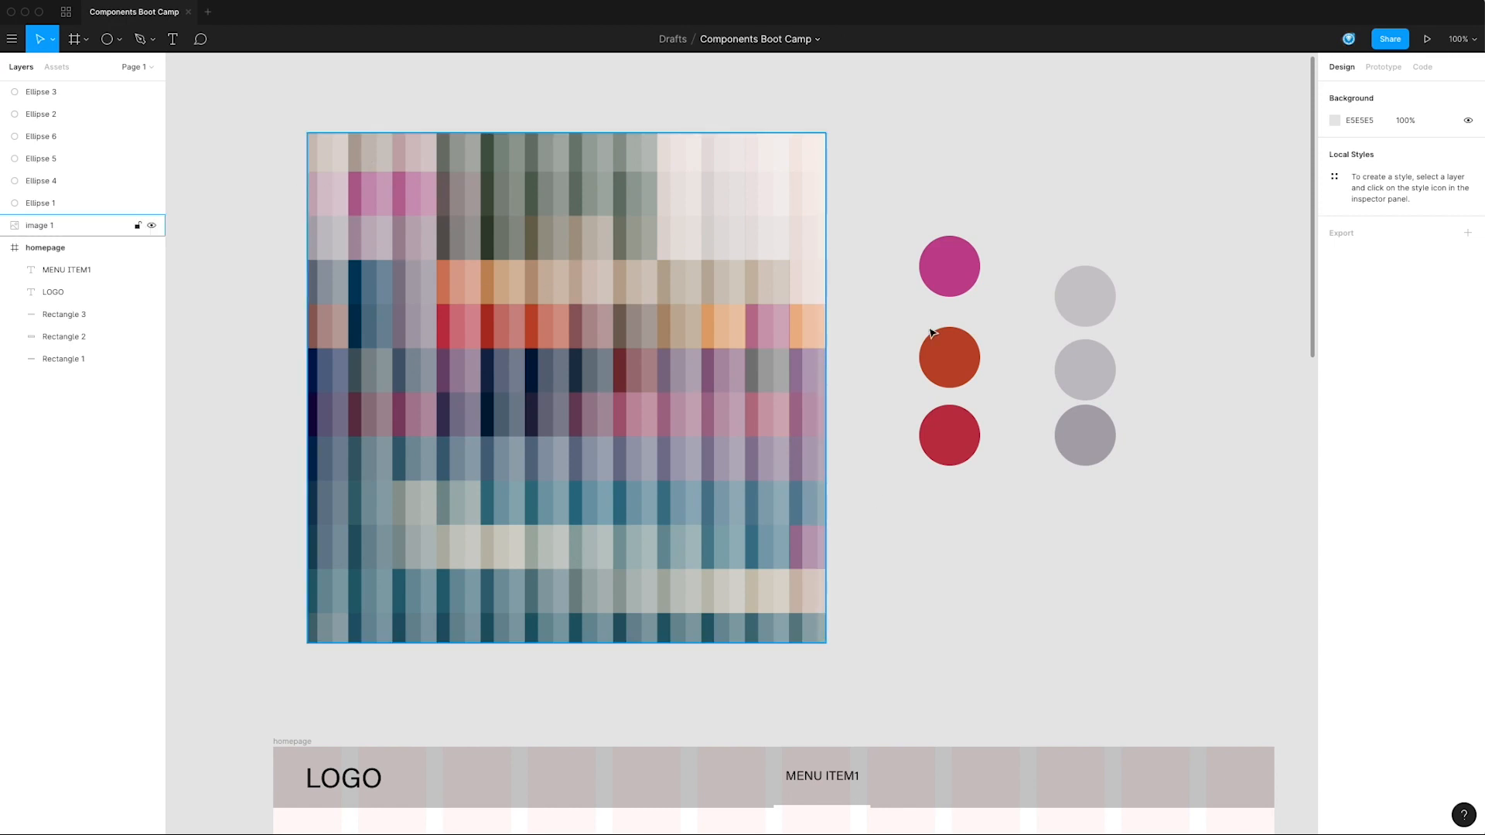
left_click(971, 427)
left_click(1105, 304)
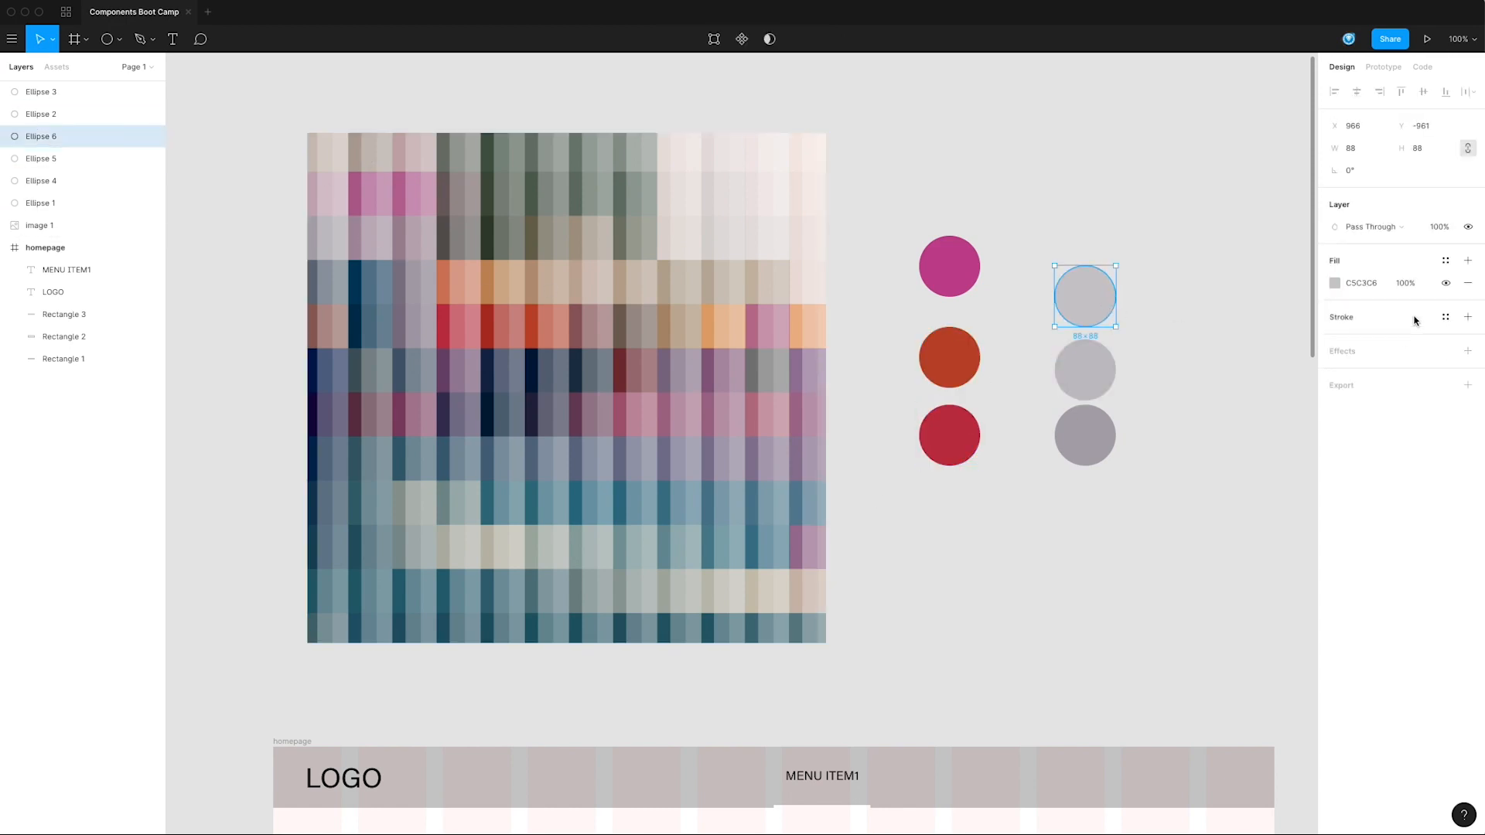
left_click(1333, 283)
left_click(1170, 494)
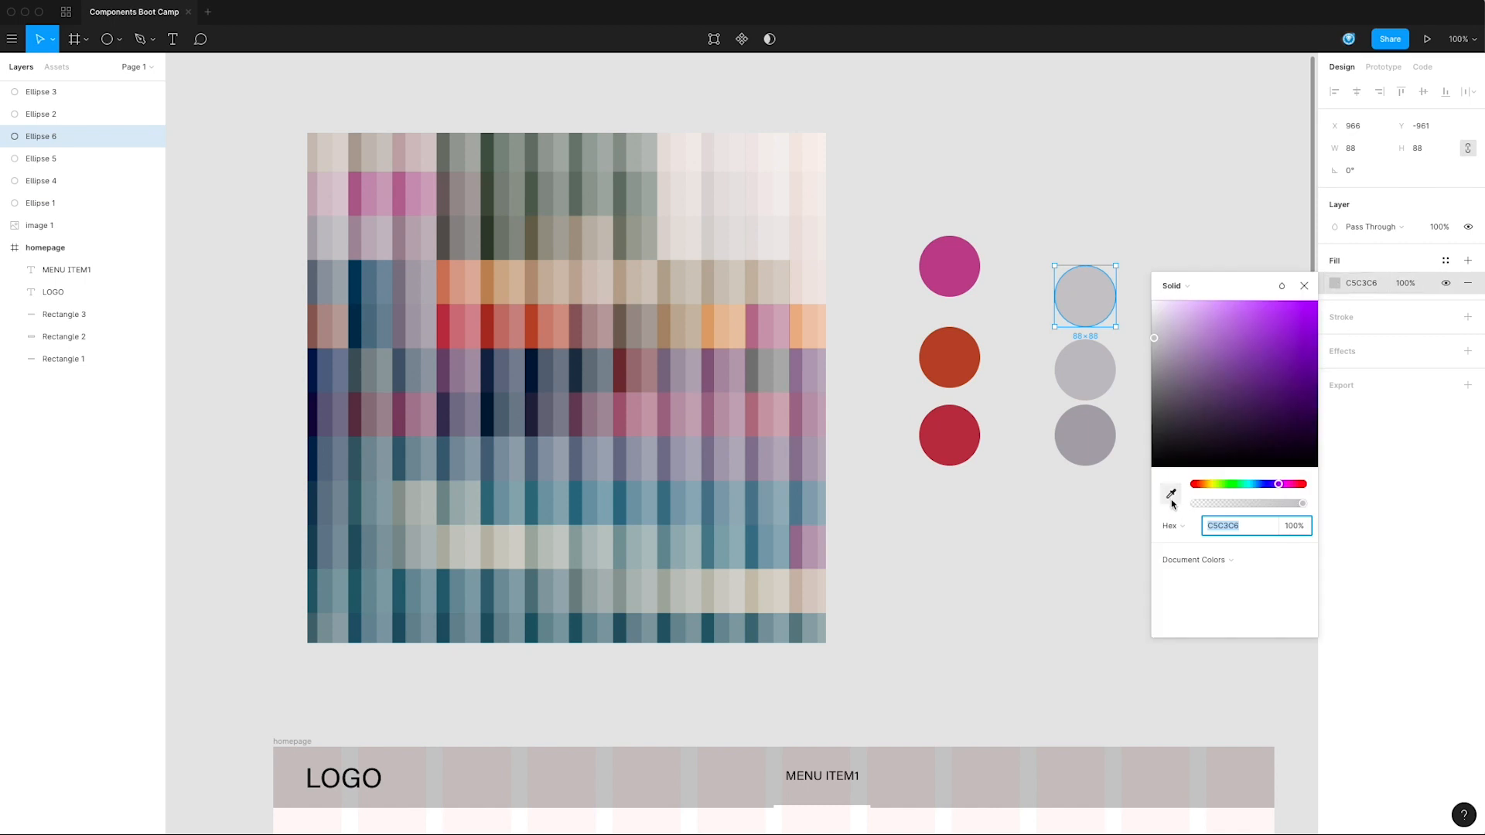
left_click(339, 247)
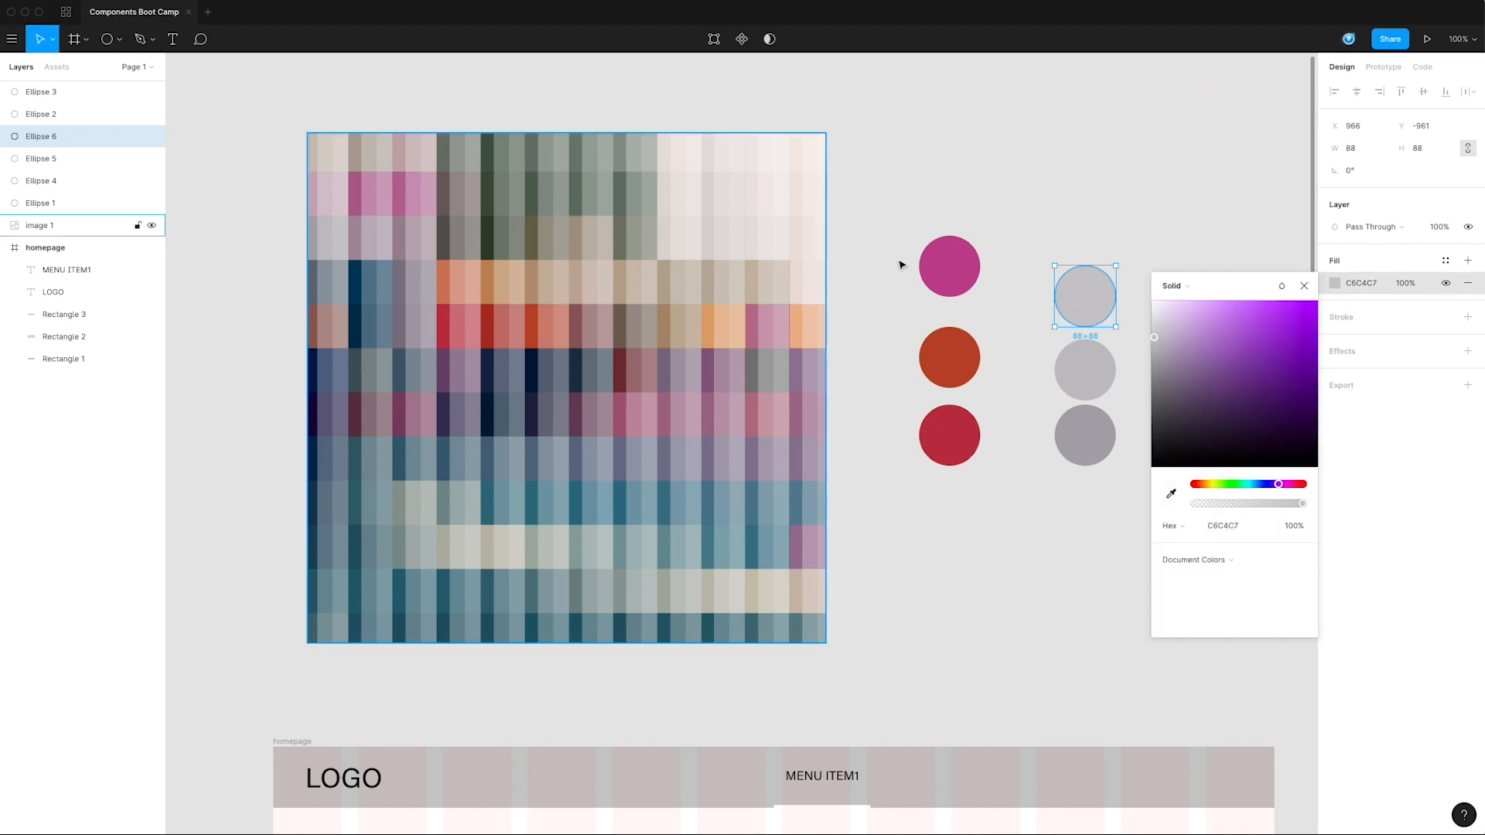
left_click_drag(1157, 325, 1155, 329)
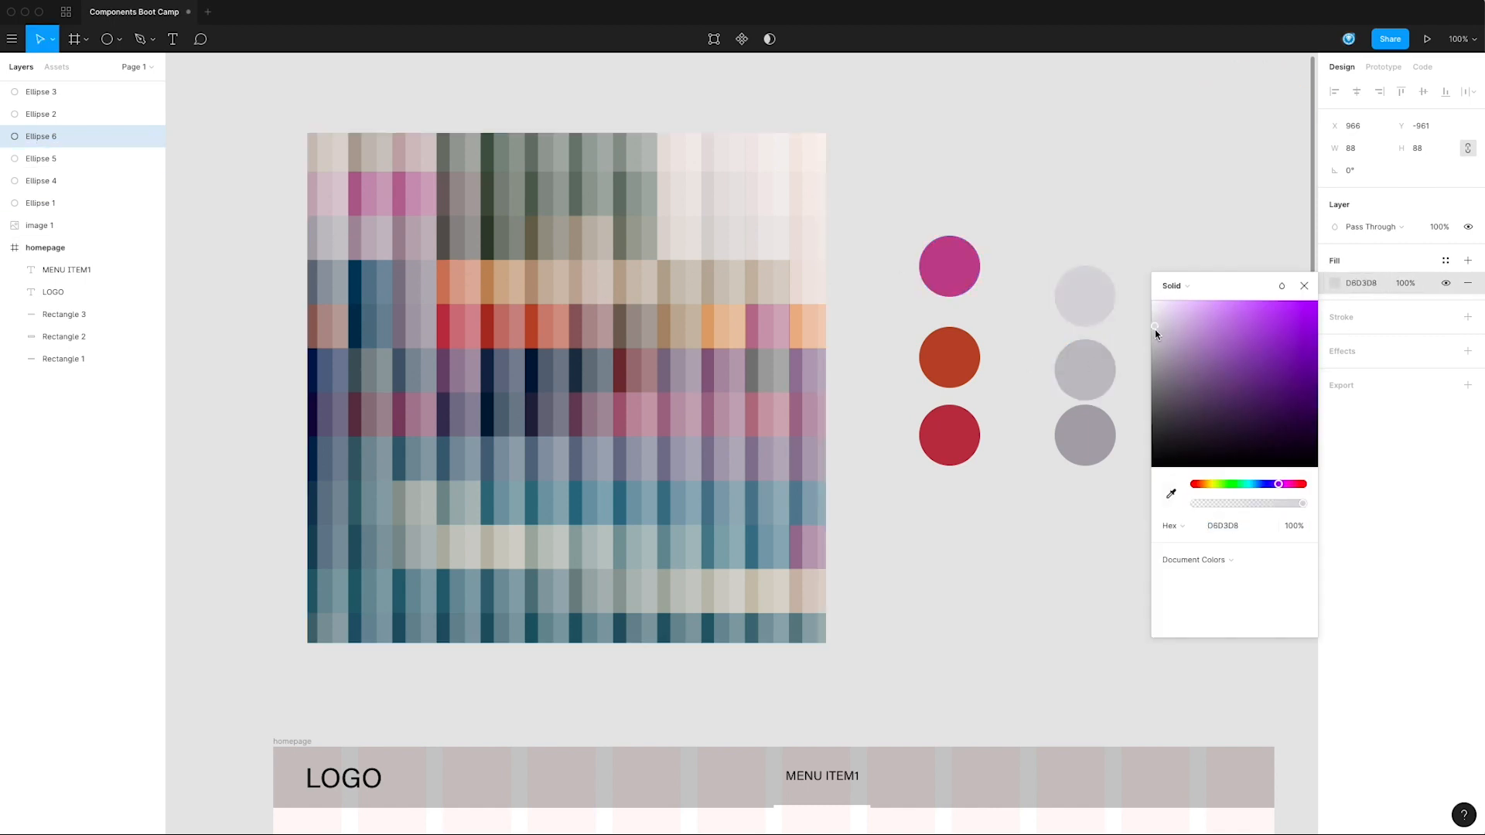
left_click(1129, 242)
Step: Darken the fill of the bottom grey circle to 97949A
left_click(46, 180)
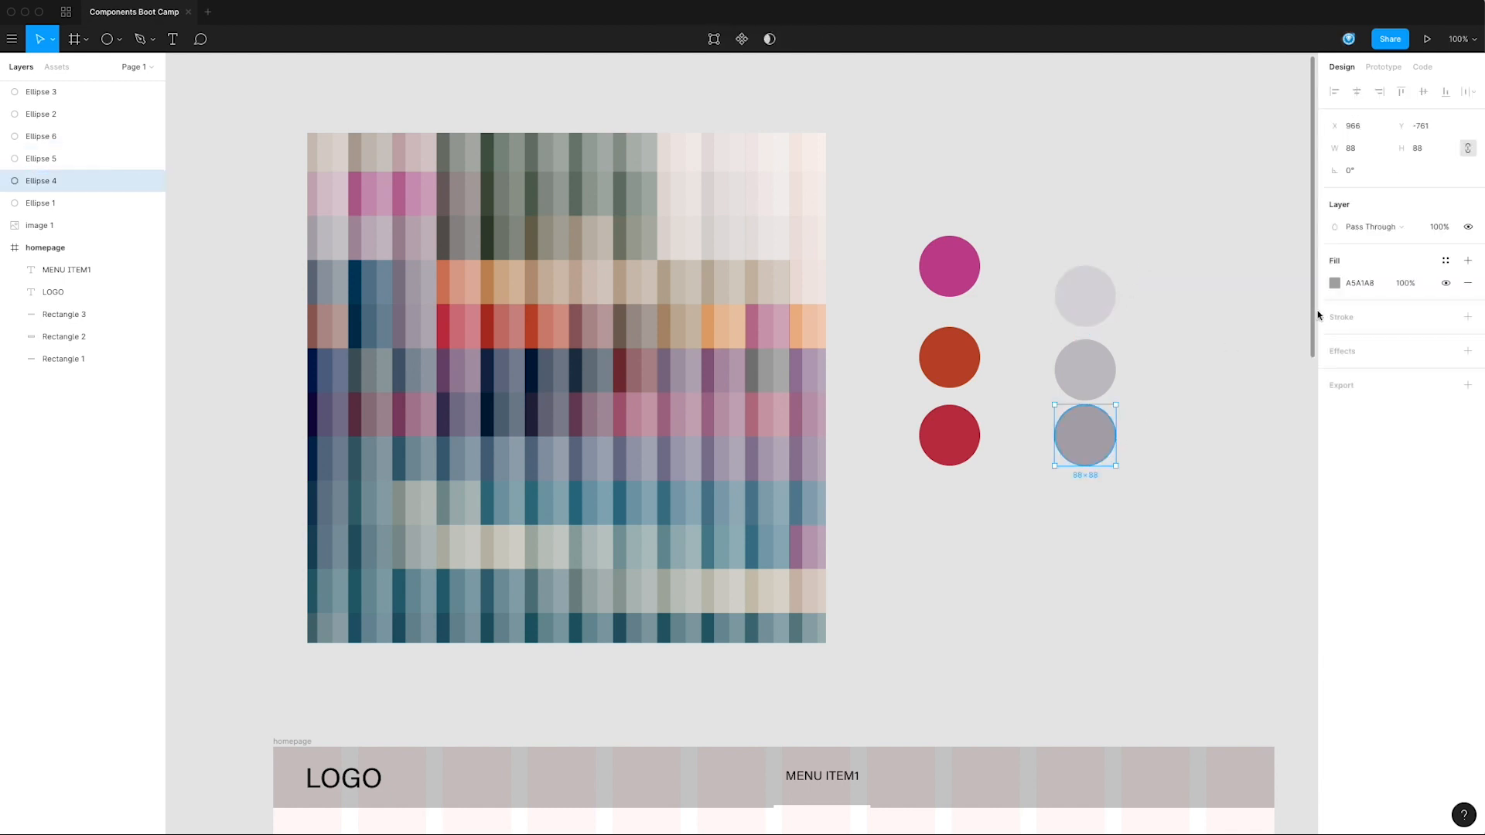
left_click(1335, 284)
left_click_drag(1158, 359, 1159, 364)
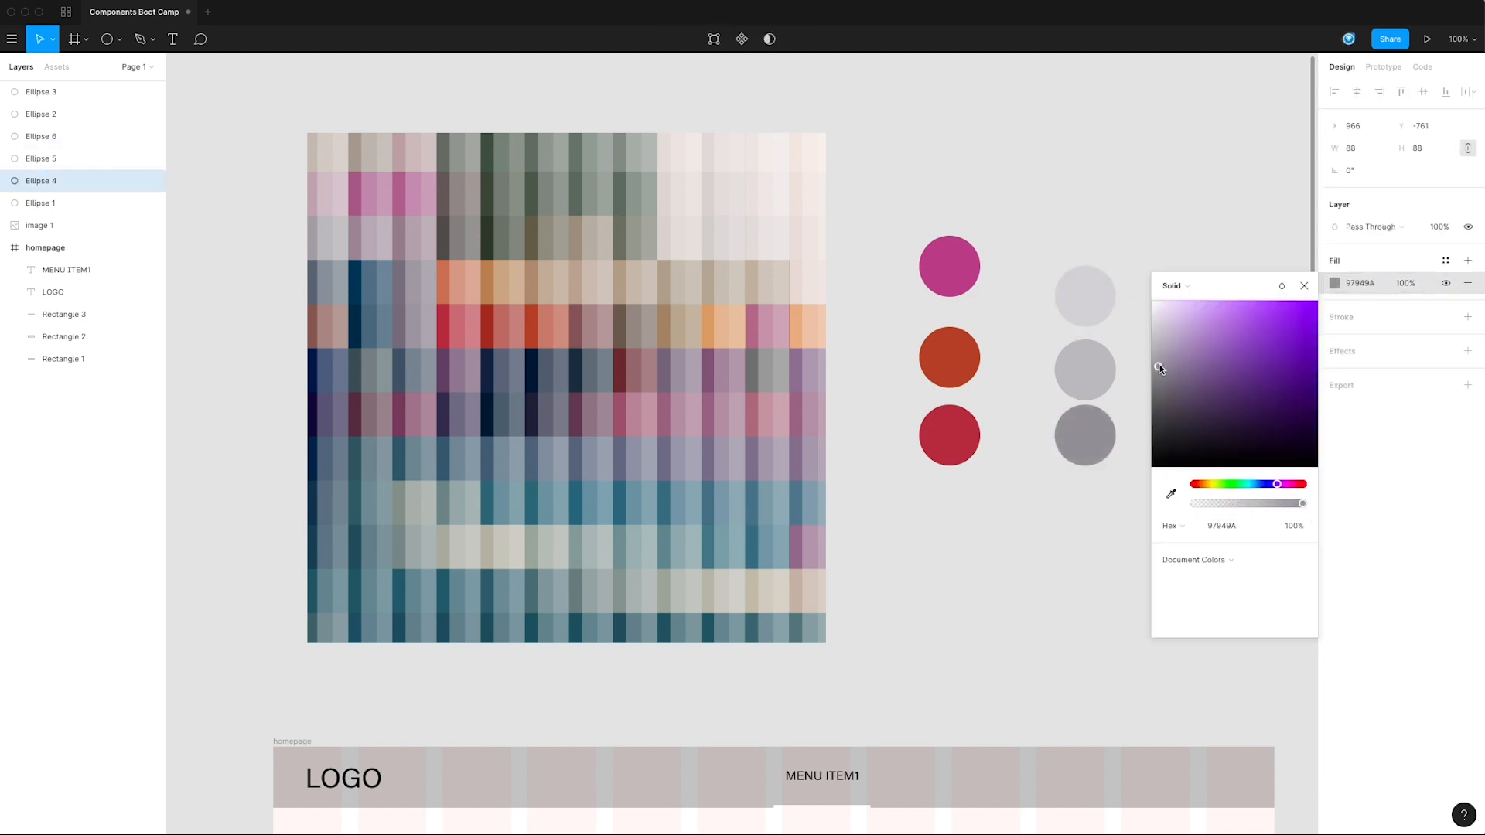
left_click(1130, 278)
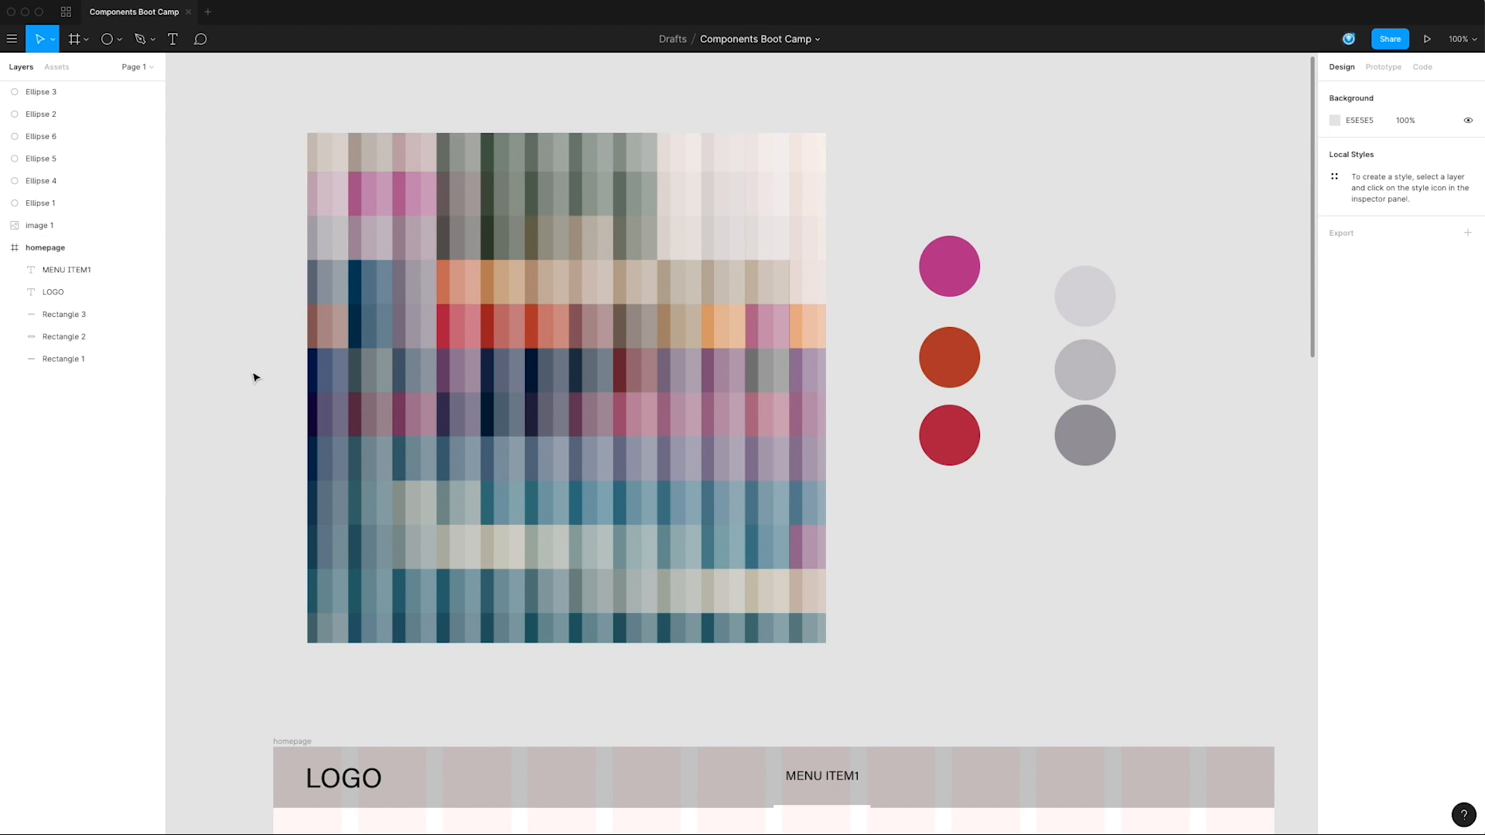
Step: Duplicate the magenta circle above itself and fill the copy with the slate blue 566683 sampled from the palette
left_click_drag(950, 266, 950, 157)
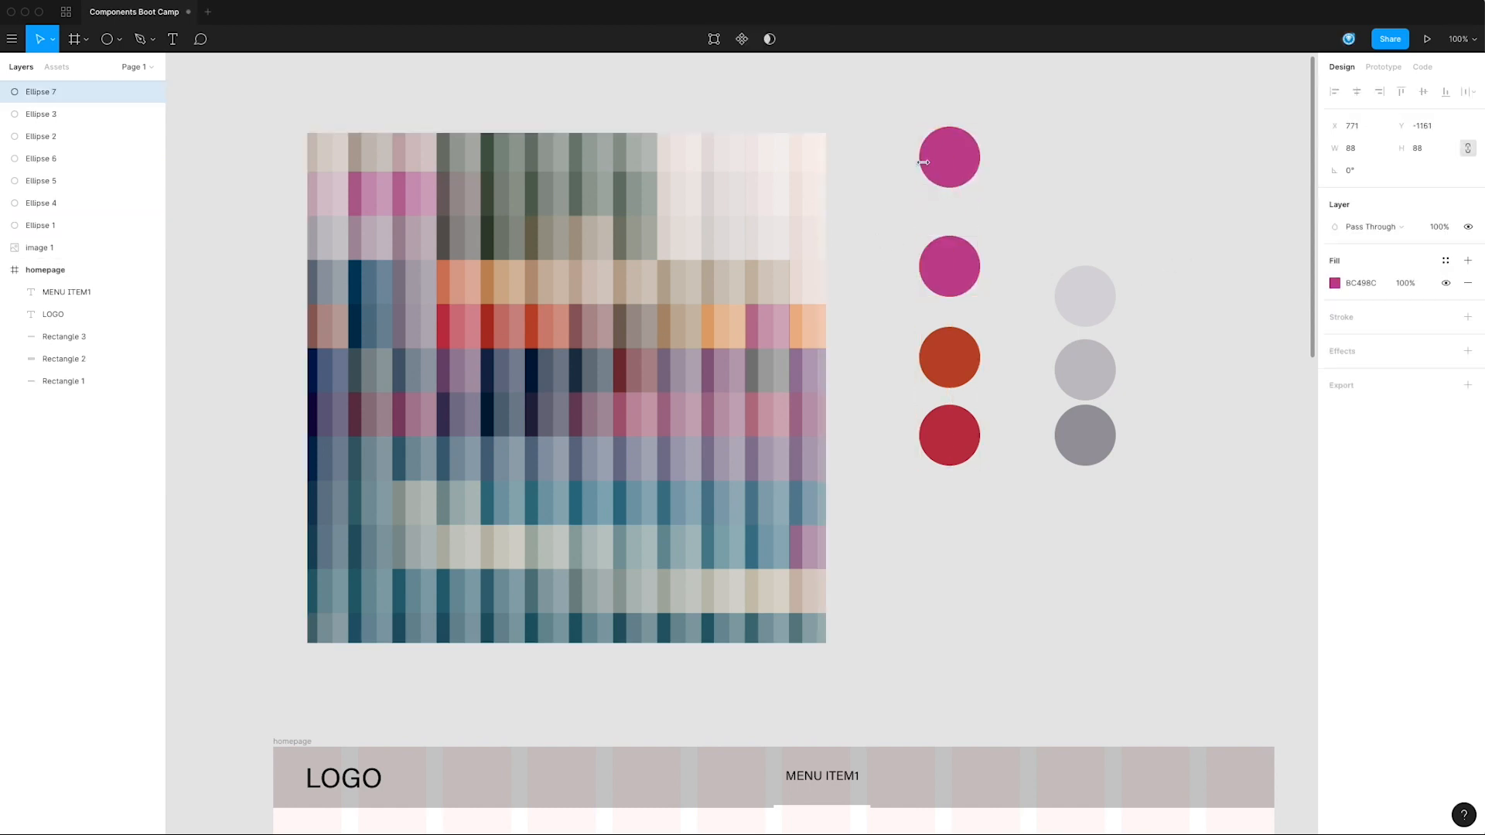
left_click(1333, 283)
left_click(1170, 493)
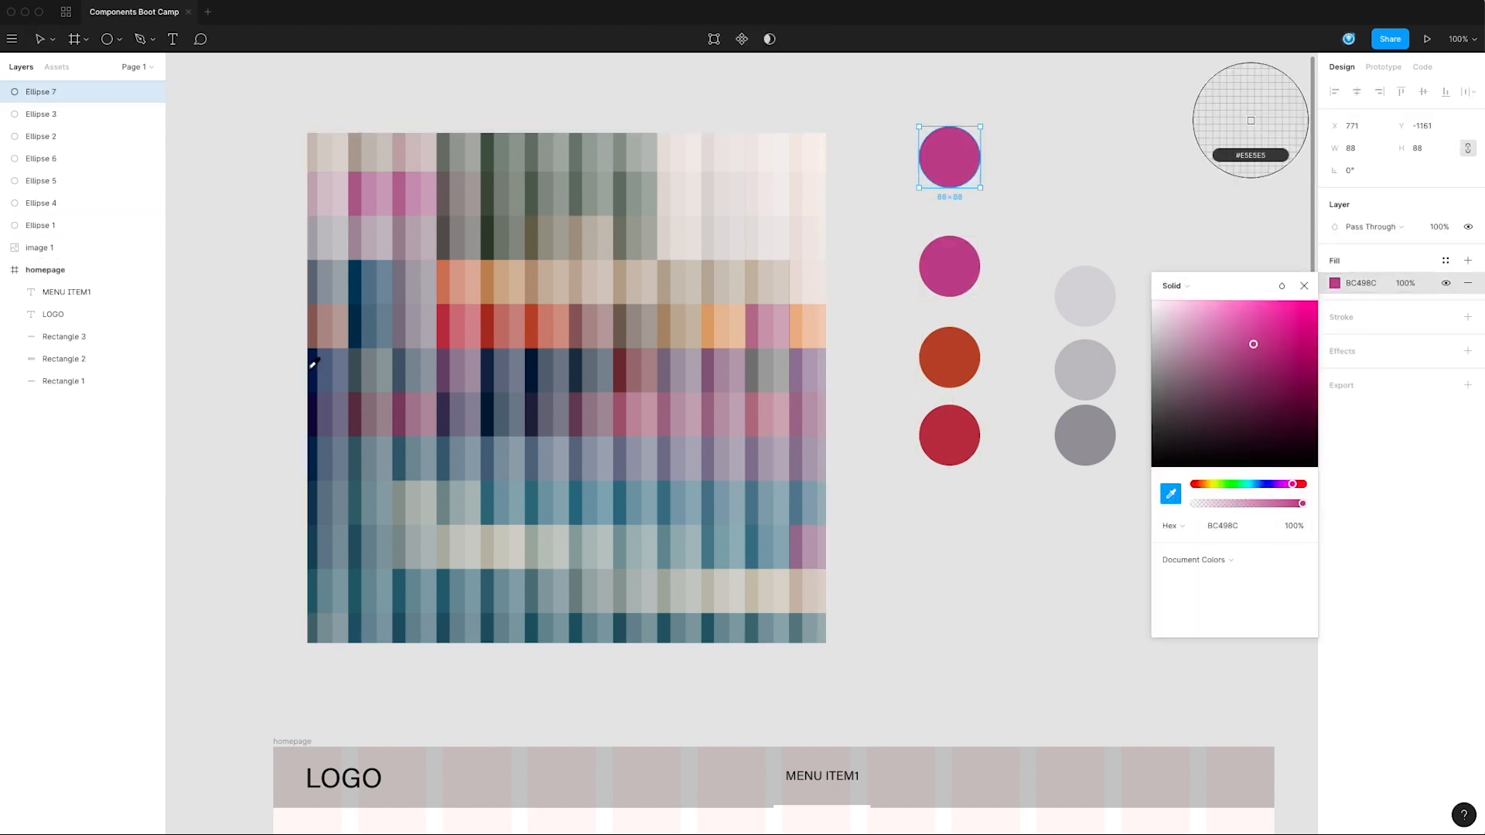
left_click(313, 365)
Step: Duplicate the slate blue circle to its right and fill the copy with the dark navy 003451 sampled from the palette
left_click_drag(963, 176, 1068, 176)
left_click(1334, 283)
left_click(1176, 501)
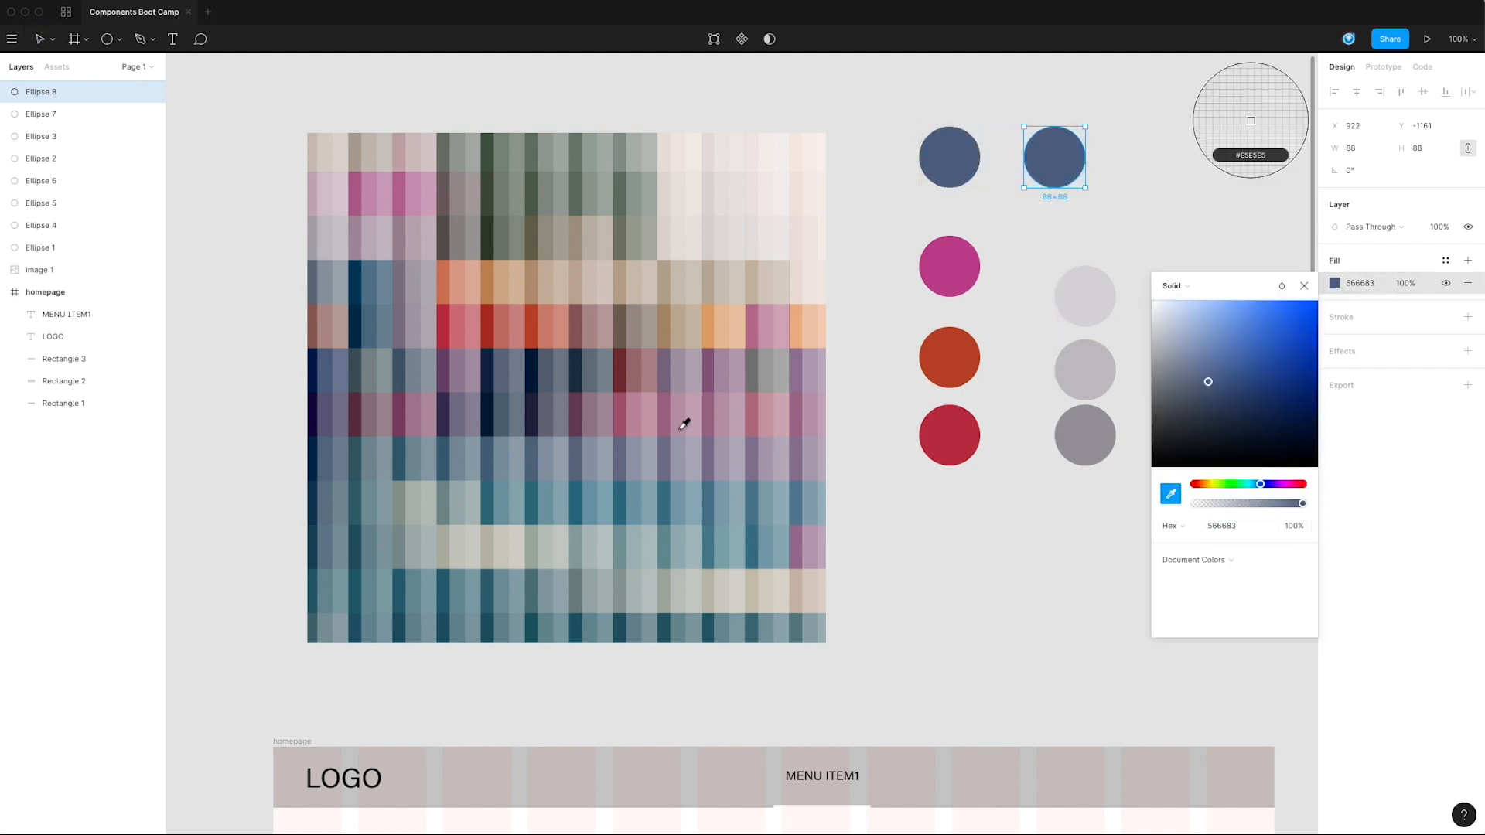
left_click(354, 322)
left_click(1044, 224)
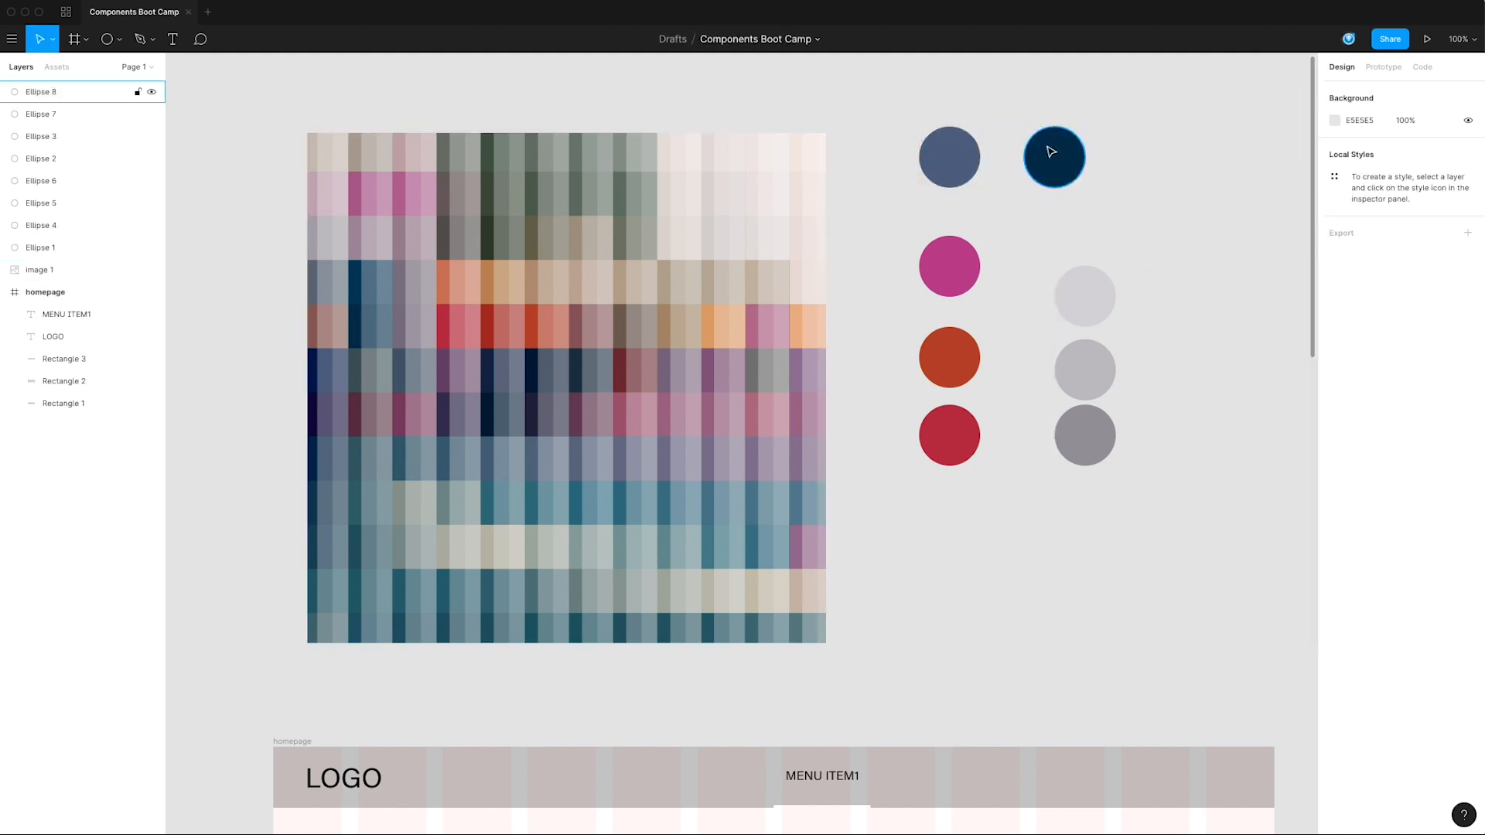
Step: Duplicate the navy circle to its right and fill the copy with the blue-grey 8B9CA3 sampled from the palette
left_click_drag(1043, 158, 1156, 162)
left_click(1333, 283)
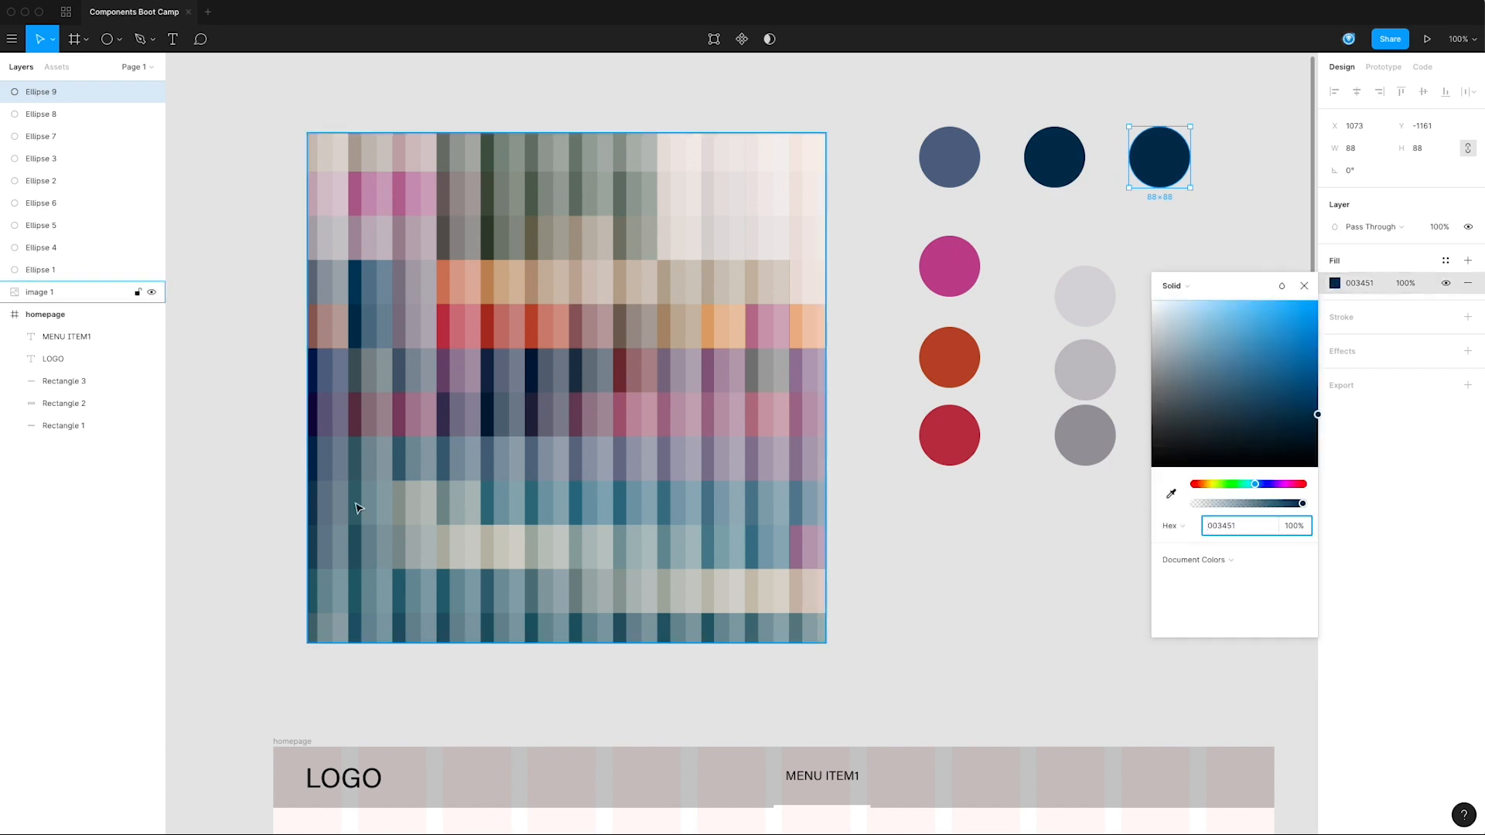
left_click(1171, 493)
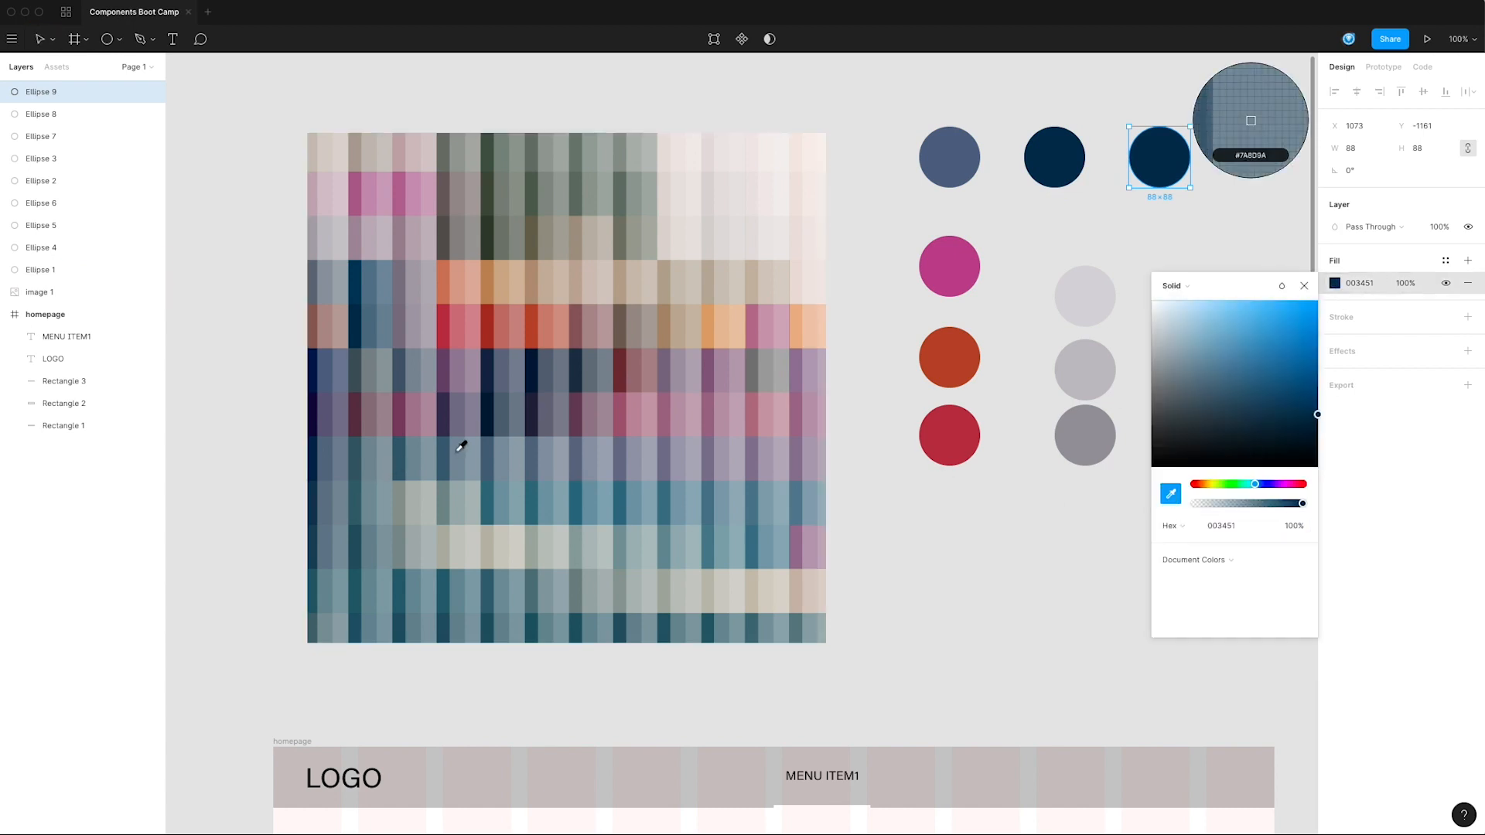
left_click(392, 469)
left_click(1015, 348)
Step: Duplicate the blue-grey circle below itself and fill the copy with the mauve 9E6A84 sampled from the palette
left_click_drag(1167, 172, 1166, 237)
left_click(1334, 283)
left_click(1171, 493)
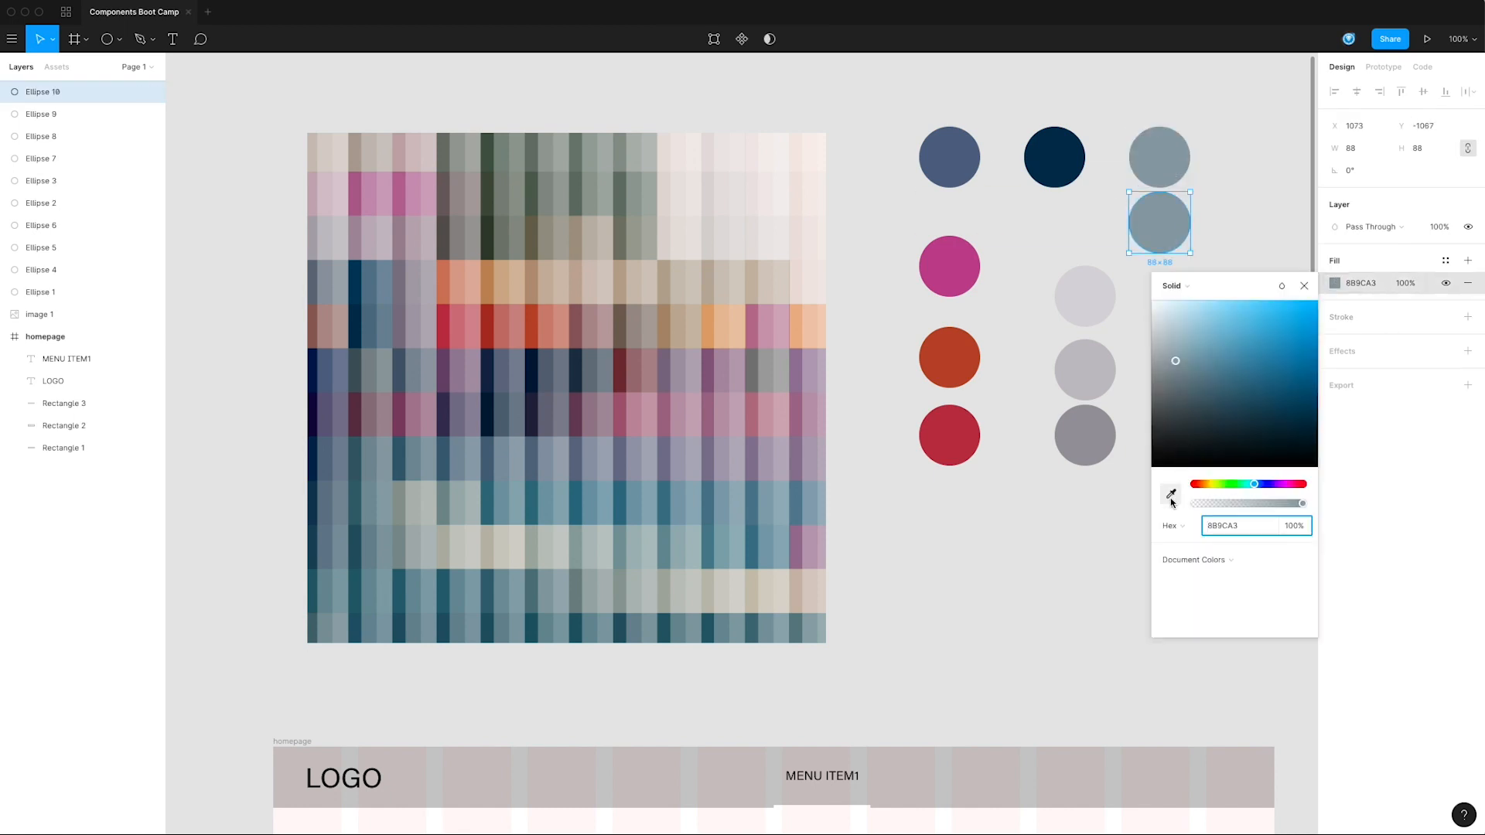
left_click(665, 422)
left_click(1081, 494)
Step: Duplicate the mauve circle below itself and fill the copy with the peach E6B896 sampled from the palette
left_click_drag(1160, 209, 1159, 298)
left_click(1342, 284)
left_click(1334, 284)
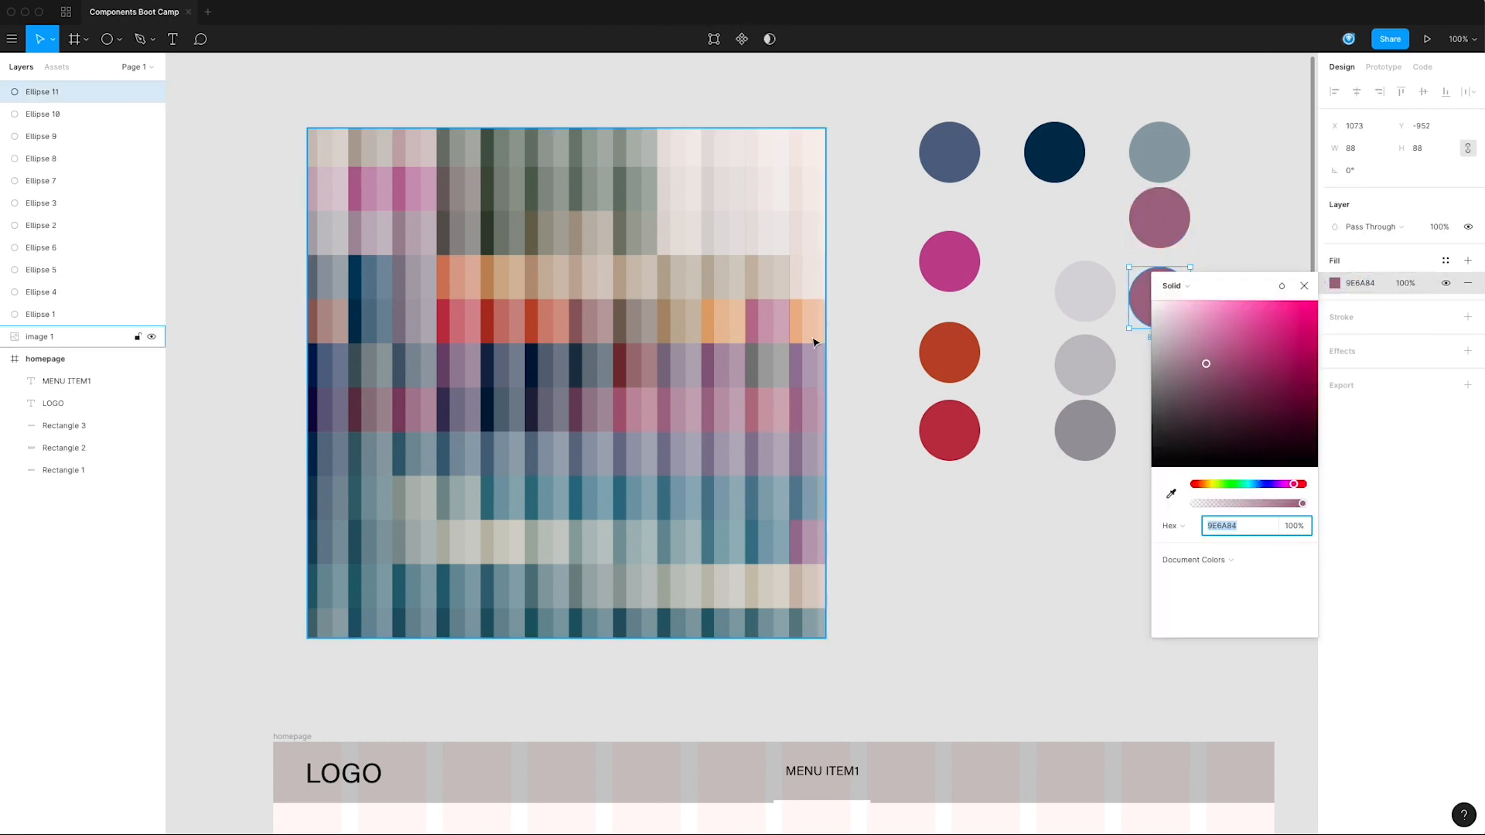
left_click(1169, 491)
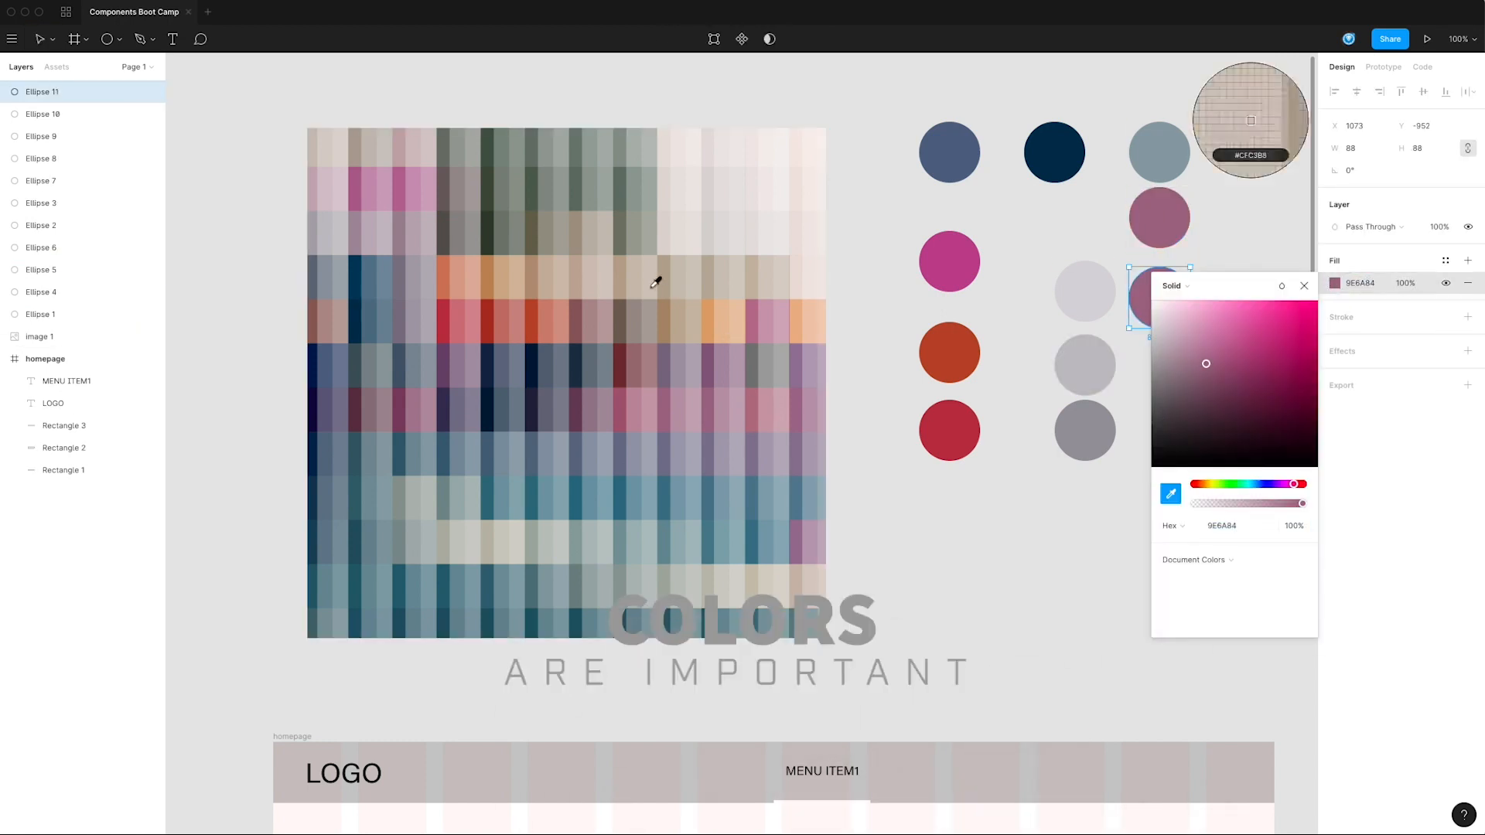
left_click(728, 330)
left_click(984, 592)
Step: Move the palette image further left, away from the color circles, to about X -314, Y -1346
left_click_drag(1030, 551, 1073, 531)
left_click(826, 546)
left_click_drag(825, 546, 703, 574)
left_click_drag(588, 514, 555, 386)
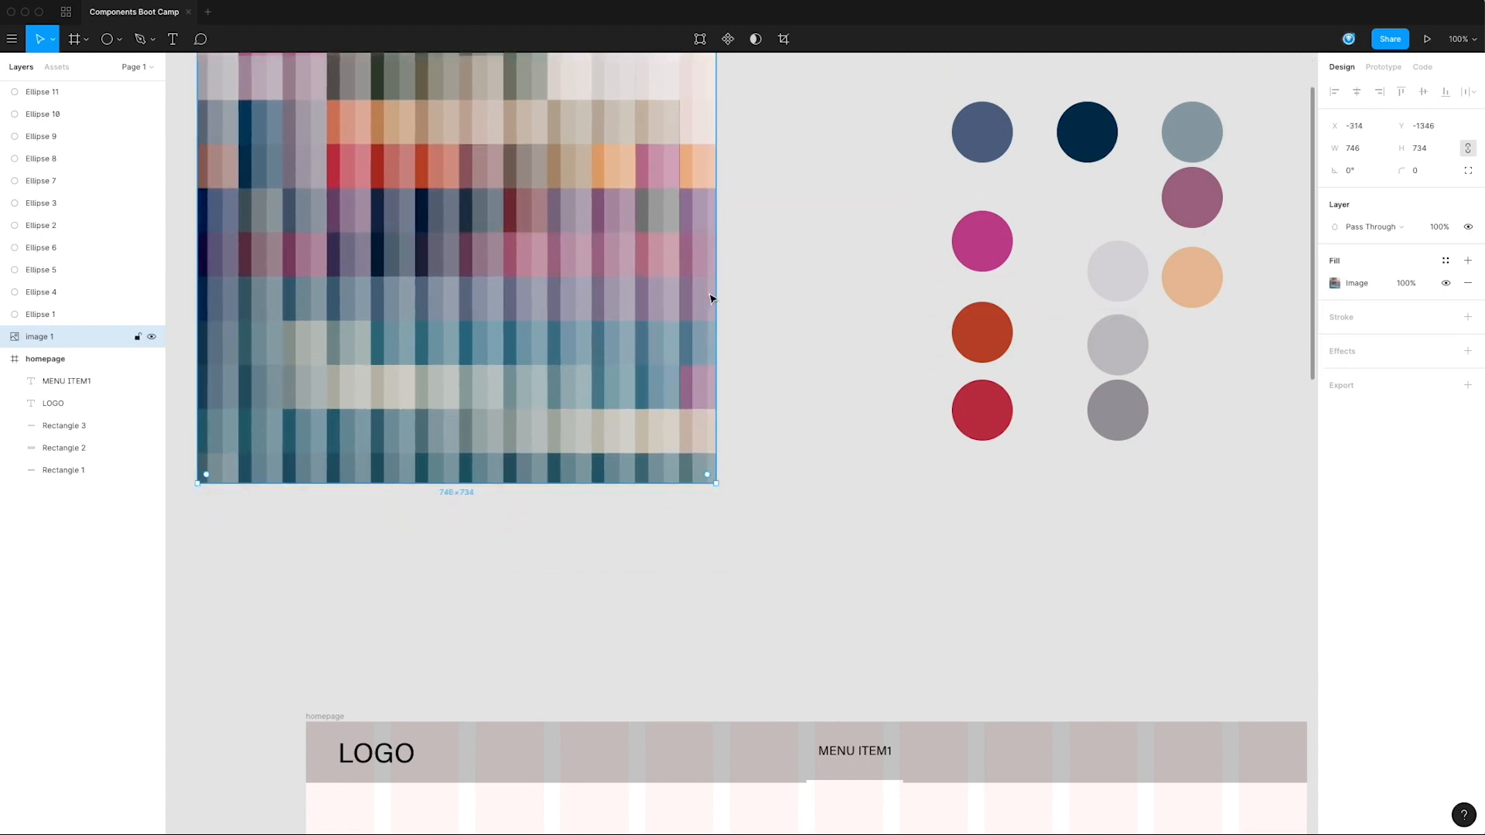
Step: Duplicate the peach circle below itself and fill the copy with the warm off-white D0CFC8 sampled from the palette
left_click_drag(1189, 286, 1241, 393)
left_click(1336, 284)
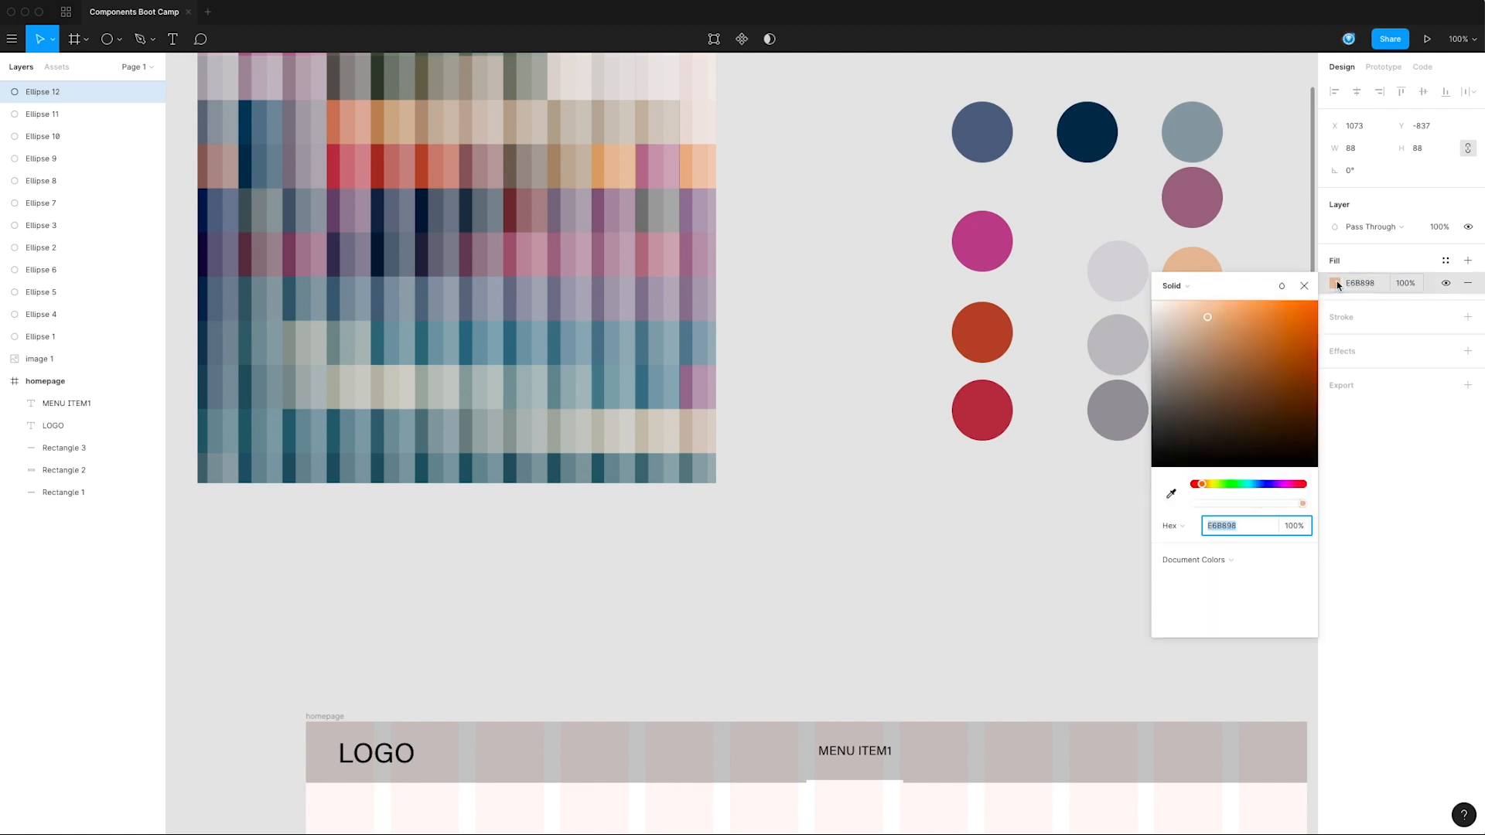
left_click(1170, 493)
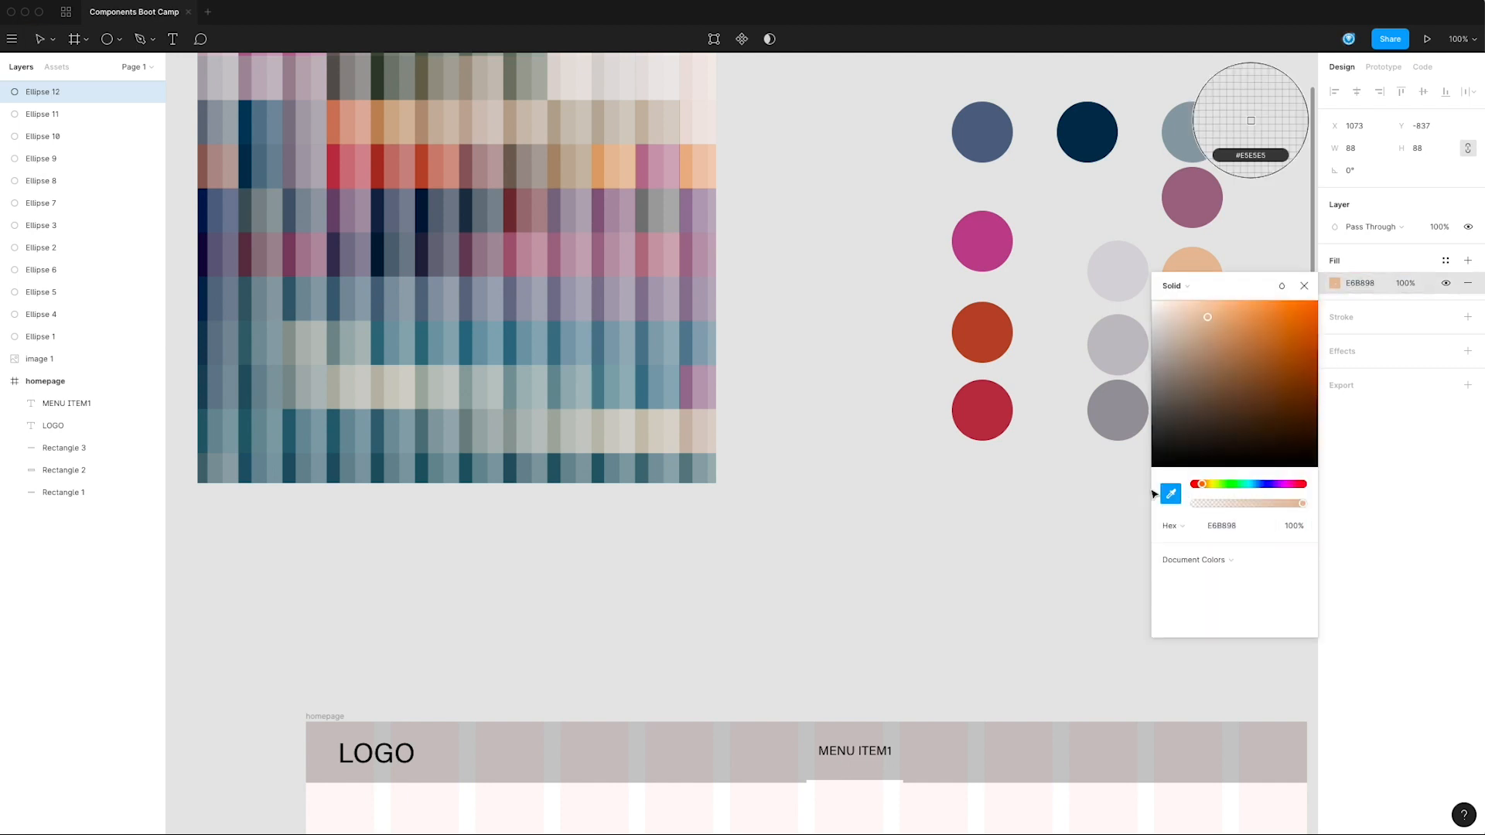
left_click(418, 386)
left_click(868, 554)
Step: Duplicate the warm off-white circle below itself and fill the copy with a muted teal sampled from the palette
scroll(1033, 402, "right", 4)
scroll(1033, 402, "up", 1)
left_click_drag(1030, 430, 1030, 514)
left_click(1335, 284)
left_click_drag(572, 585, 718, 581)
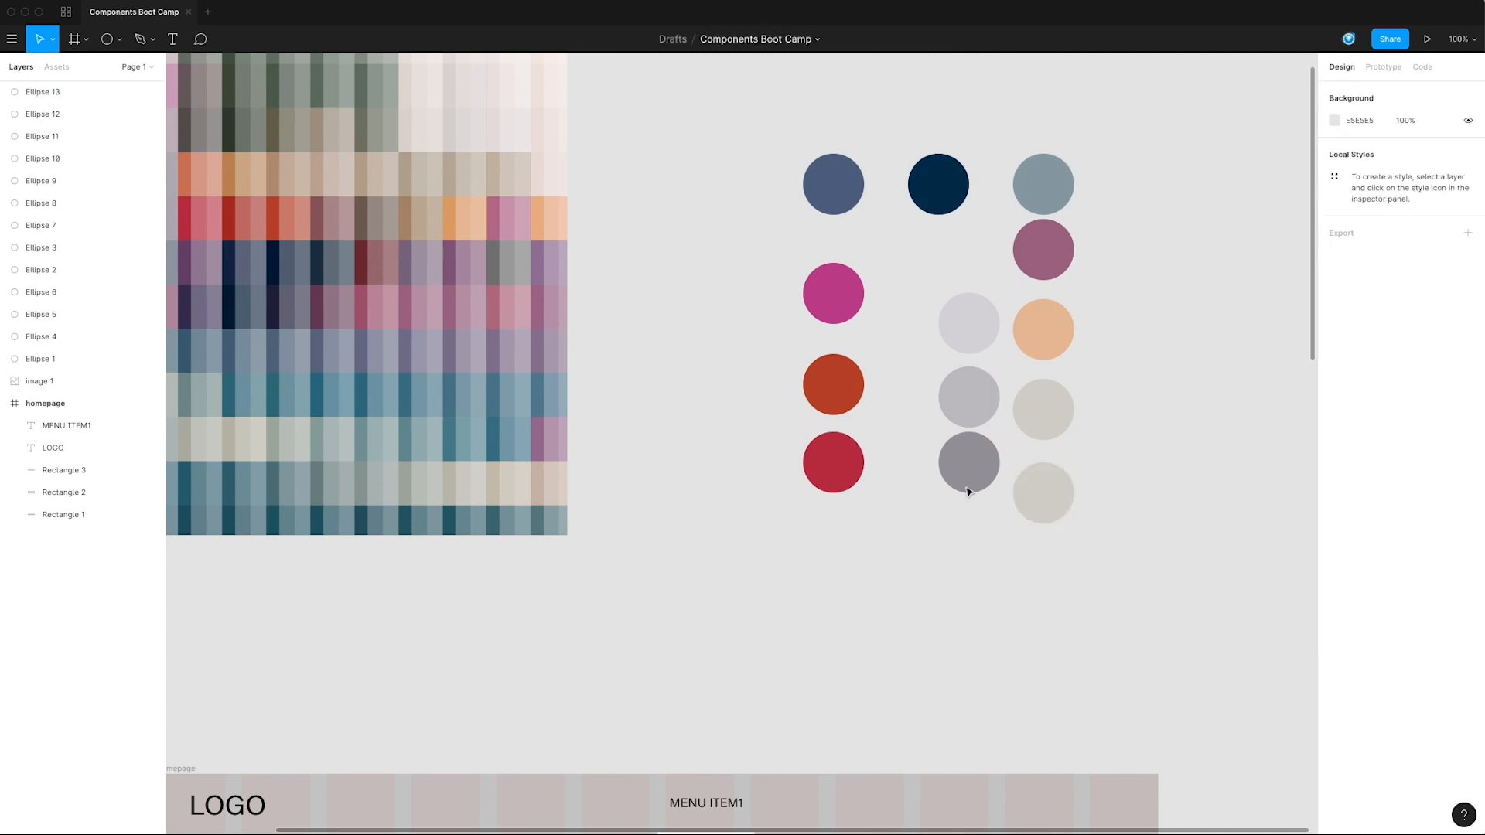
left_click(1043, 503)
left_click(1334, 283)
left_click(1170, 493)
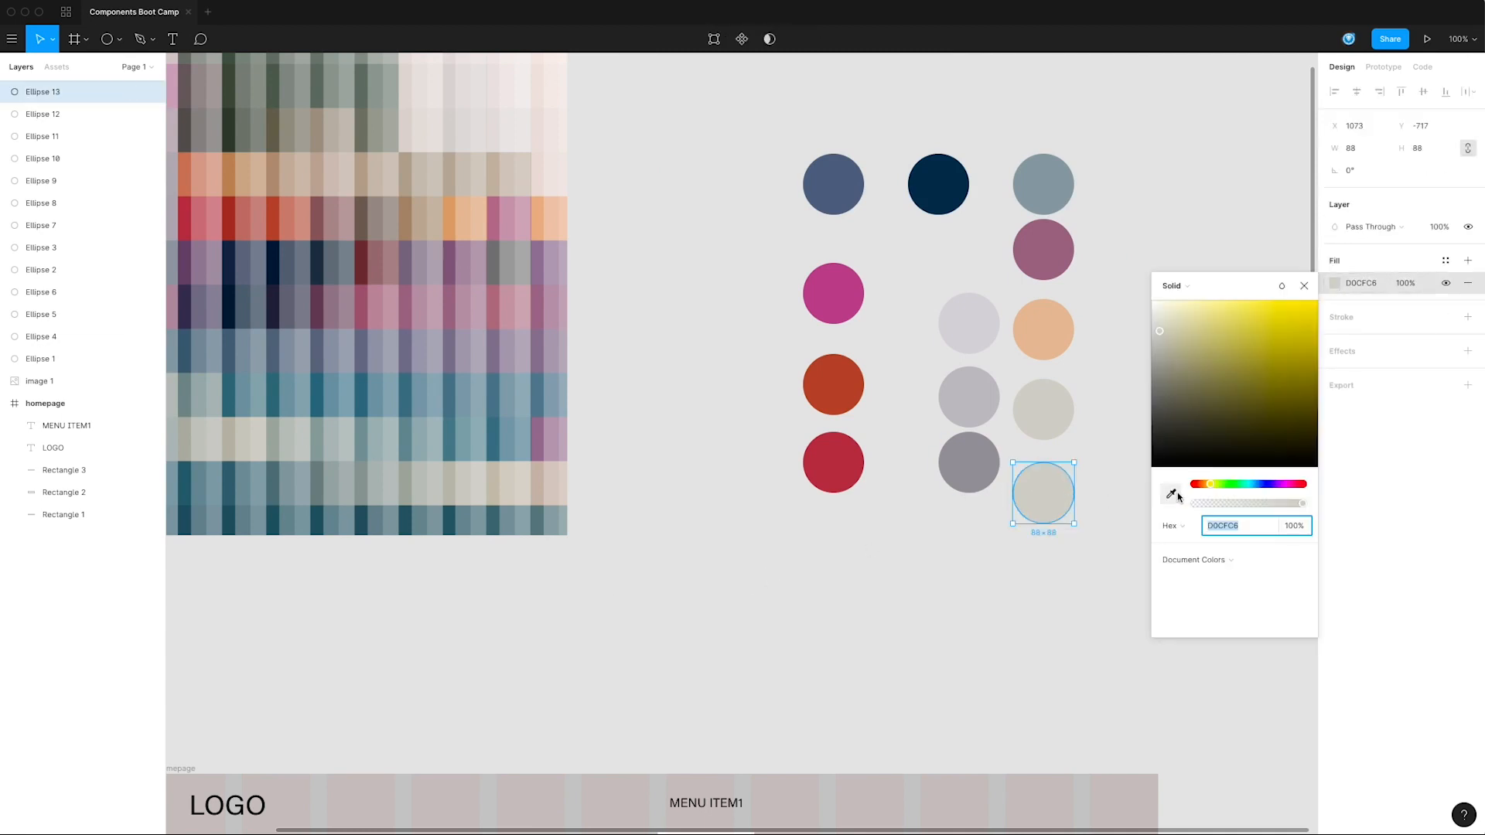
left_click(414, 434)
left_click(842, 600)
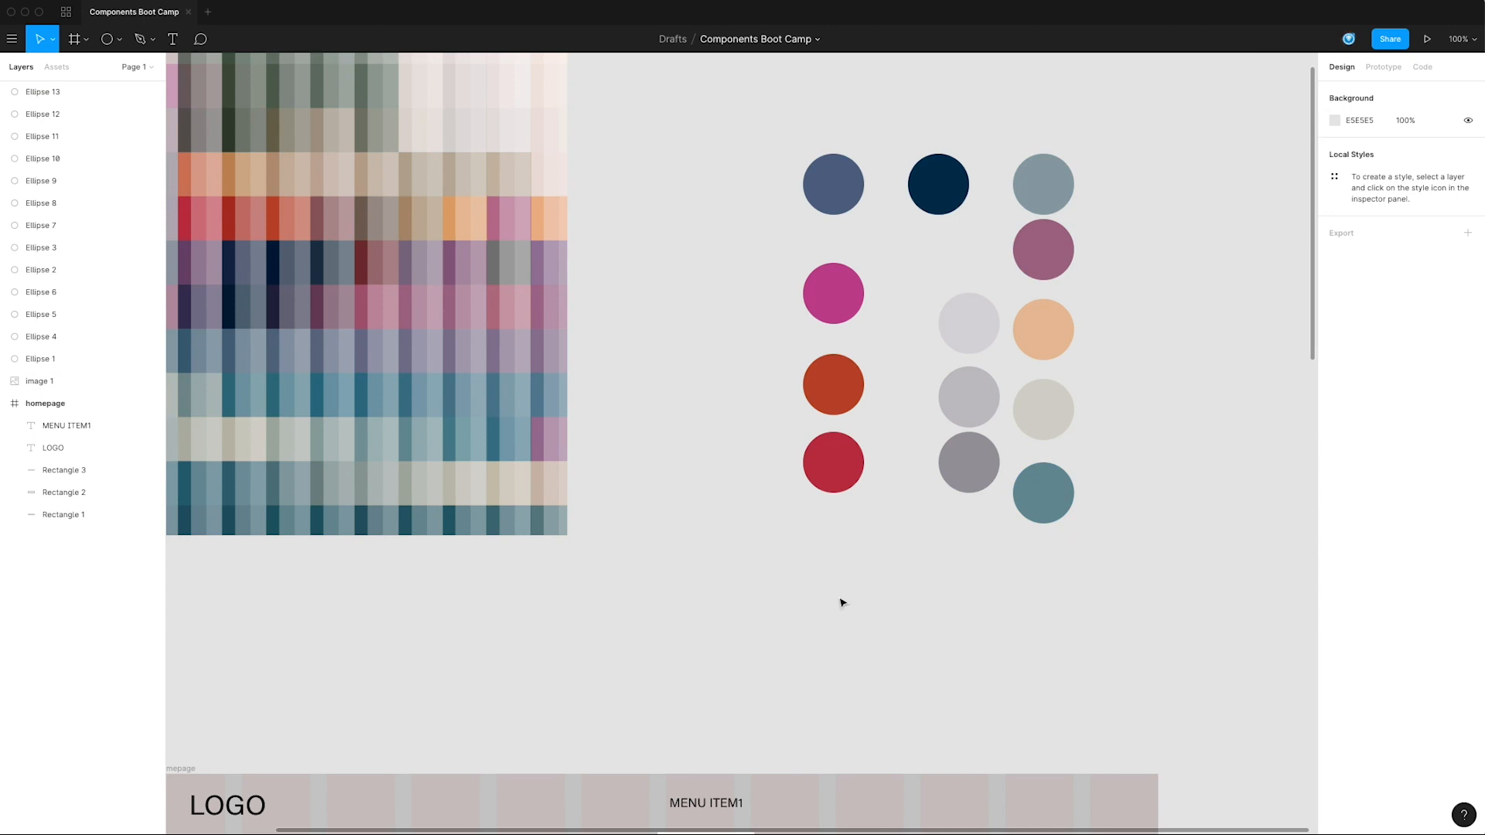
Step: Scale down all the color circles together and place them beside the left edge of the homepage frame
scroll(934, 557, "down", 3)
left_click_drag(1018, 528, 1024, 596)
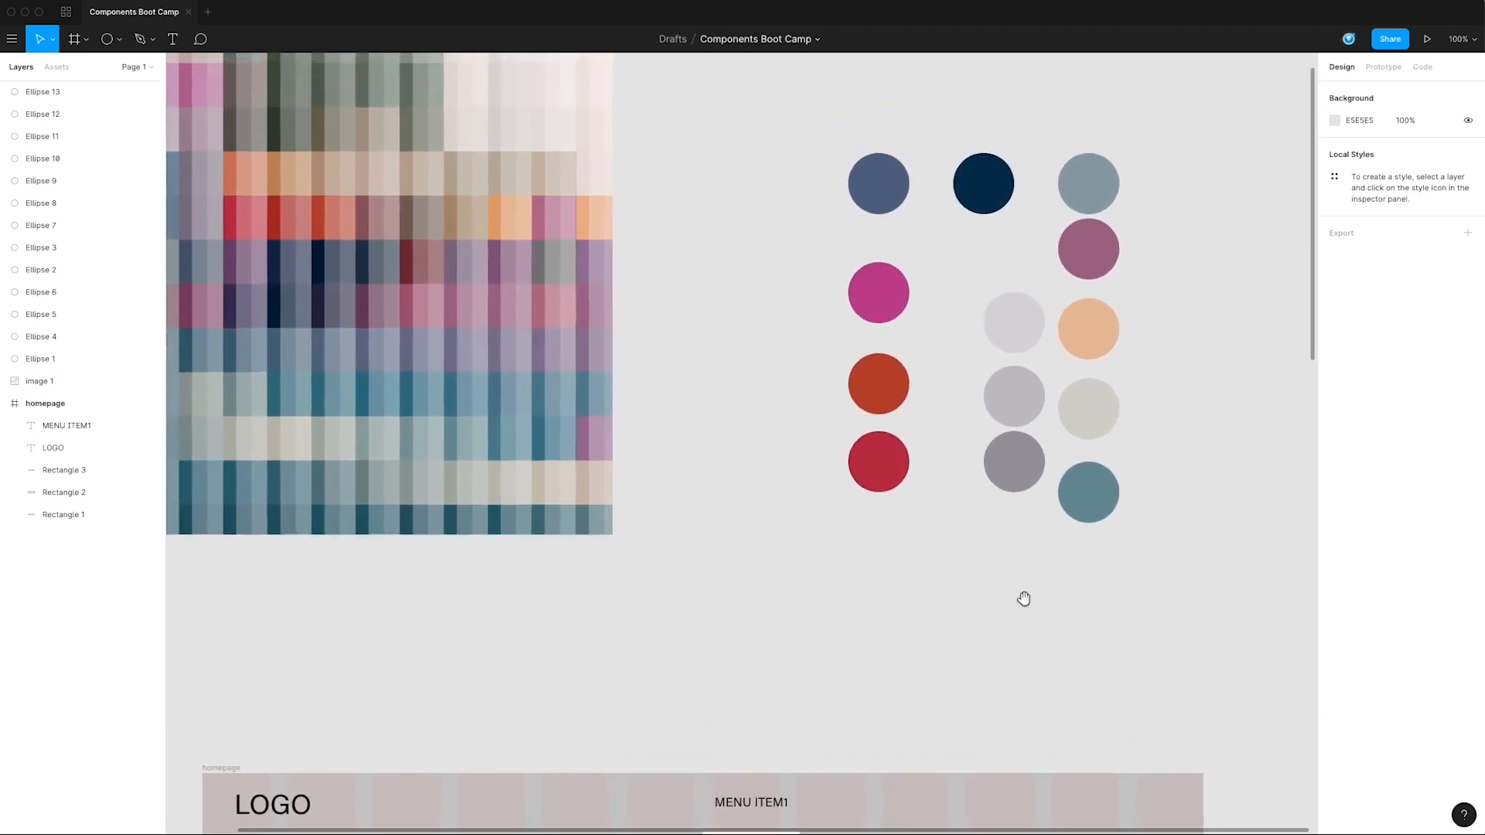
left_click(1087, 498)
left_click(1167, 463)
left_click_drag(1174, 565, 858, 147)
left_click_drag(1117, 153, 1059, 237)
left_click_drag(980, 373, 735, 560)
left_click_drag(739, 609, 365, 627)
left_click_drag(523, 640, 508, 505)
left_click(730, 164)
left_click_drag(817, 220, 729, 172)
Step: Fill the homepage header bar with the pale grey sampled from the lightest grey circle
left_click(719, 219)
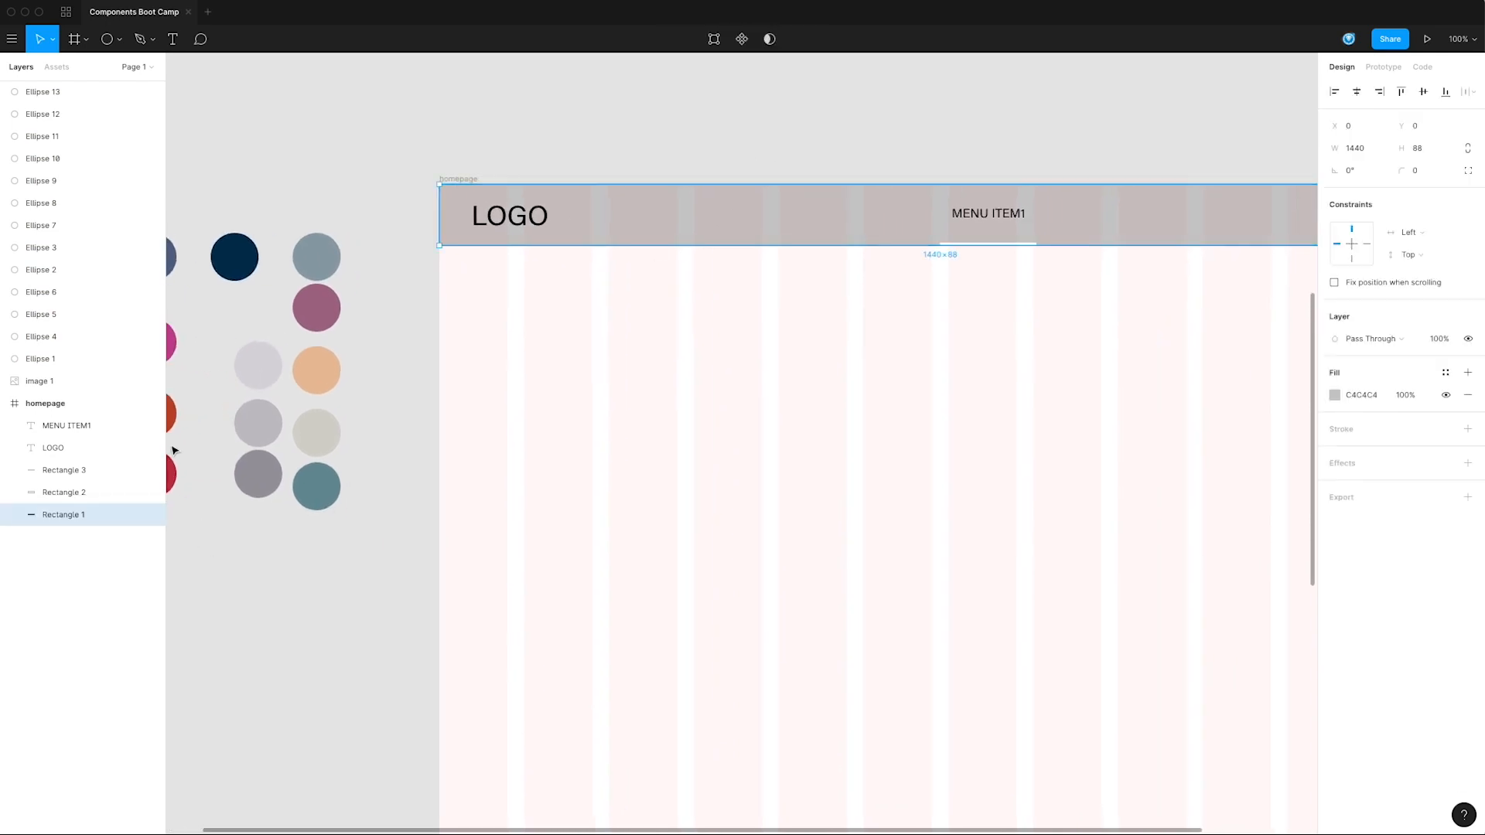
left_click(1336, 395)
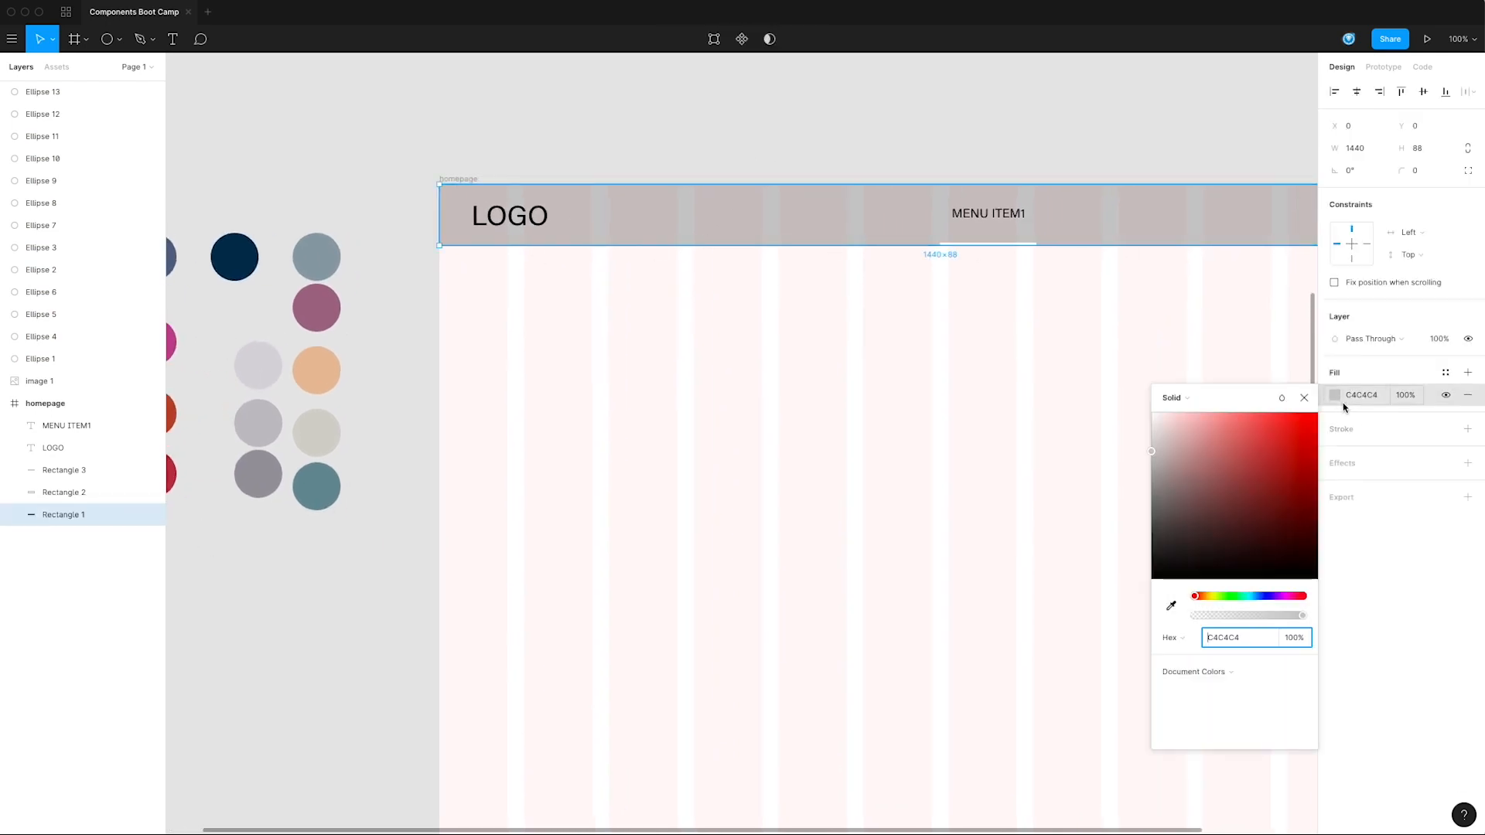
left_click(1171, 602)
left_click(266, 371)
left_click(354, 229)
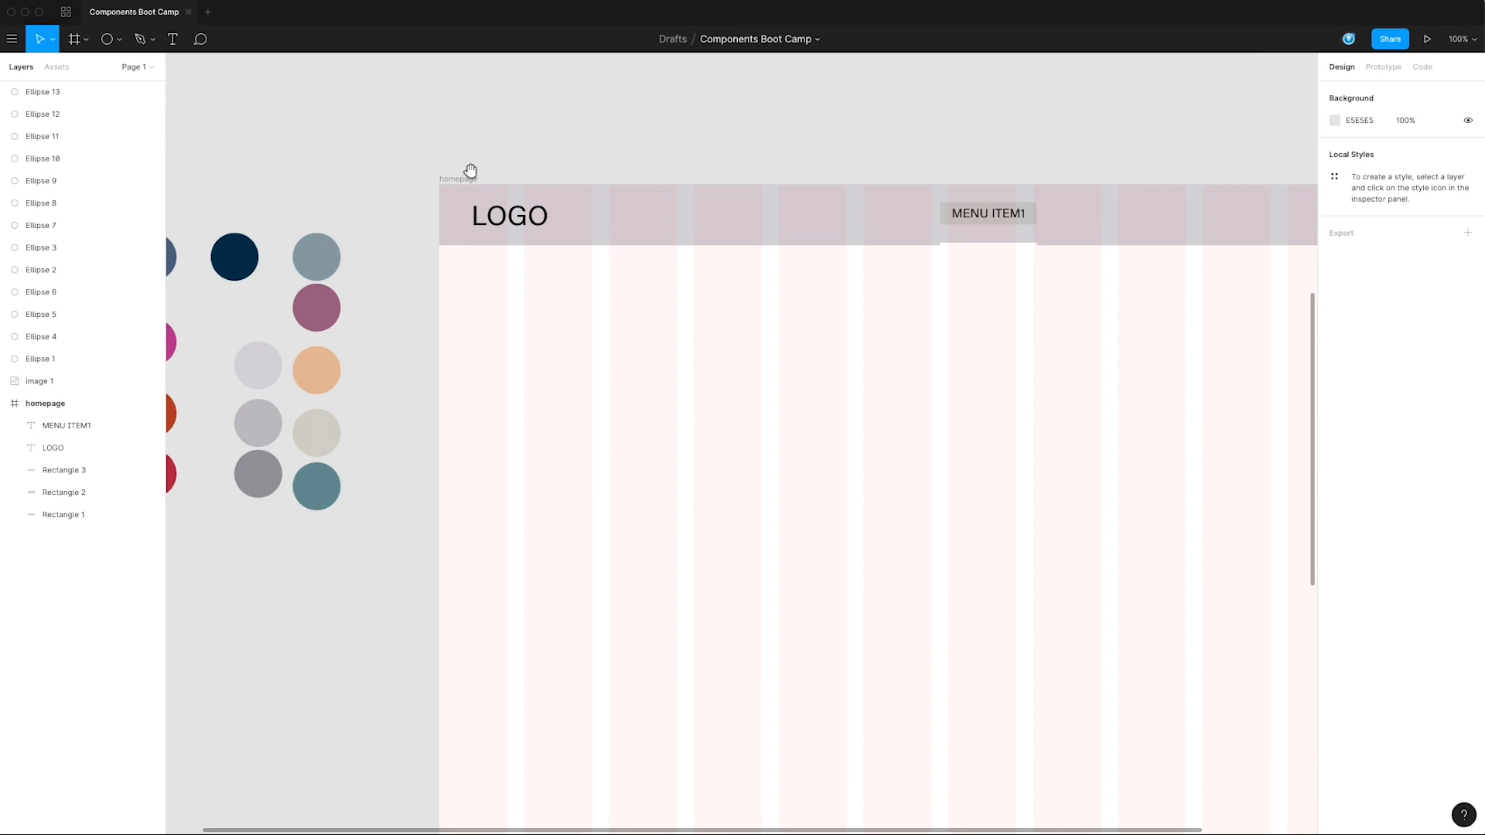
Step: Recolor the LOGO text with the dark navy sampled from the navy circle
scroll(588, 166, "down", 2)
left_click(131, 448)
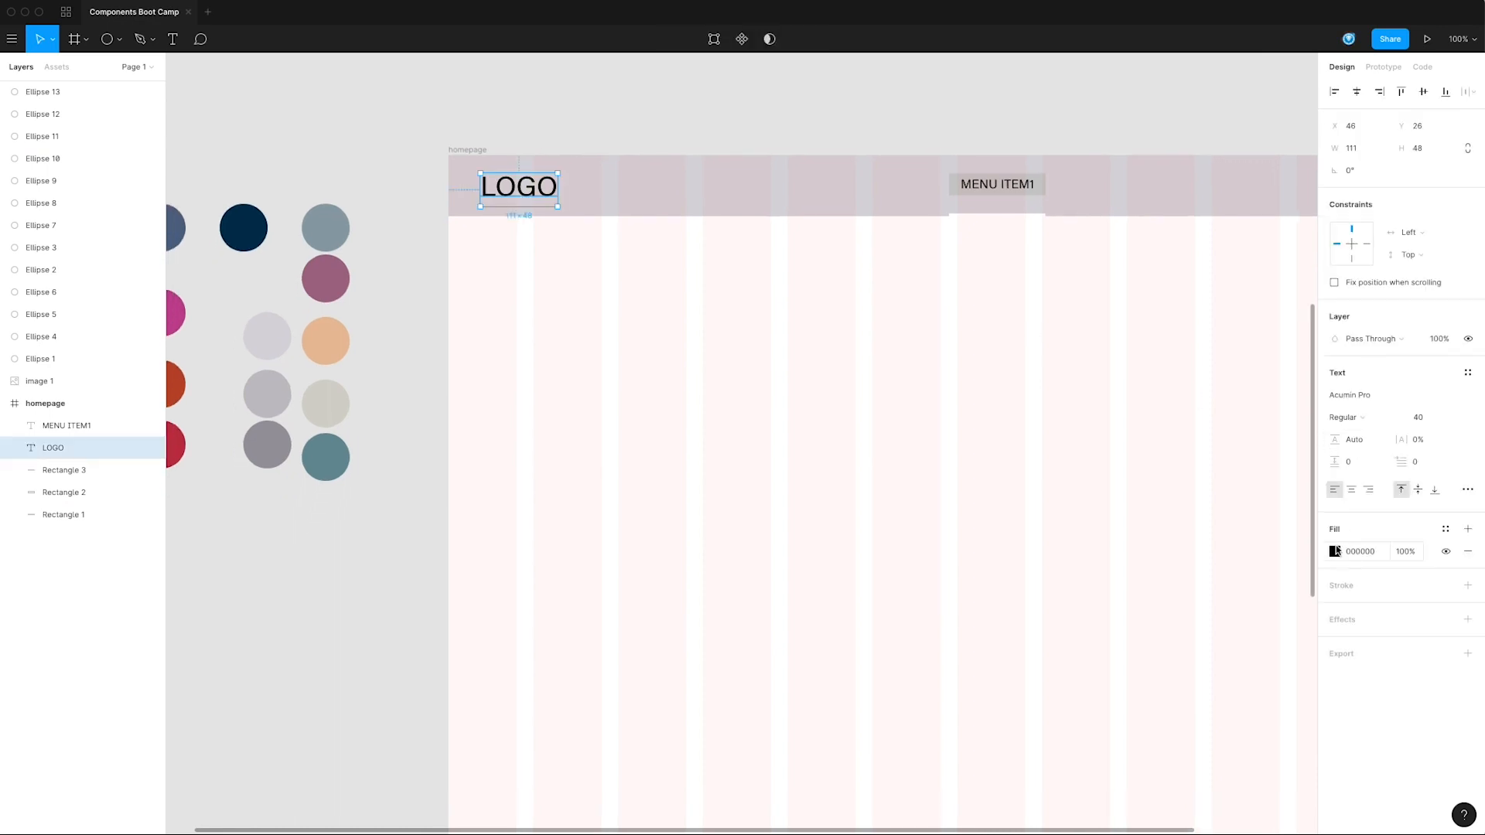
left_click(1335, 550)
left_click(1170, 681)
left_click(244, 227)
left_click(375, 103)
Step: Detach the white color style from the thin underline bar beneath MENU ITEM1
left_click_drag(375, 103, 440, 87)
left_click_drag(834, 108, 715, 163)
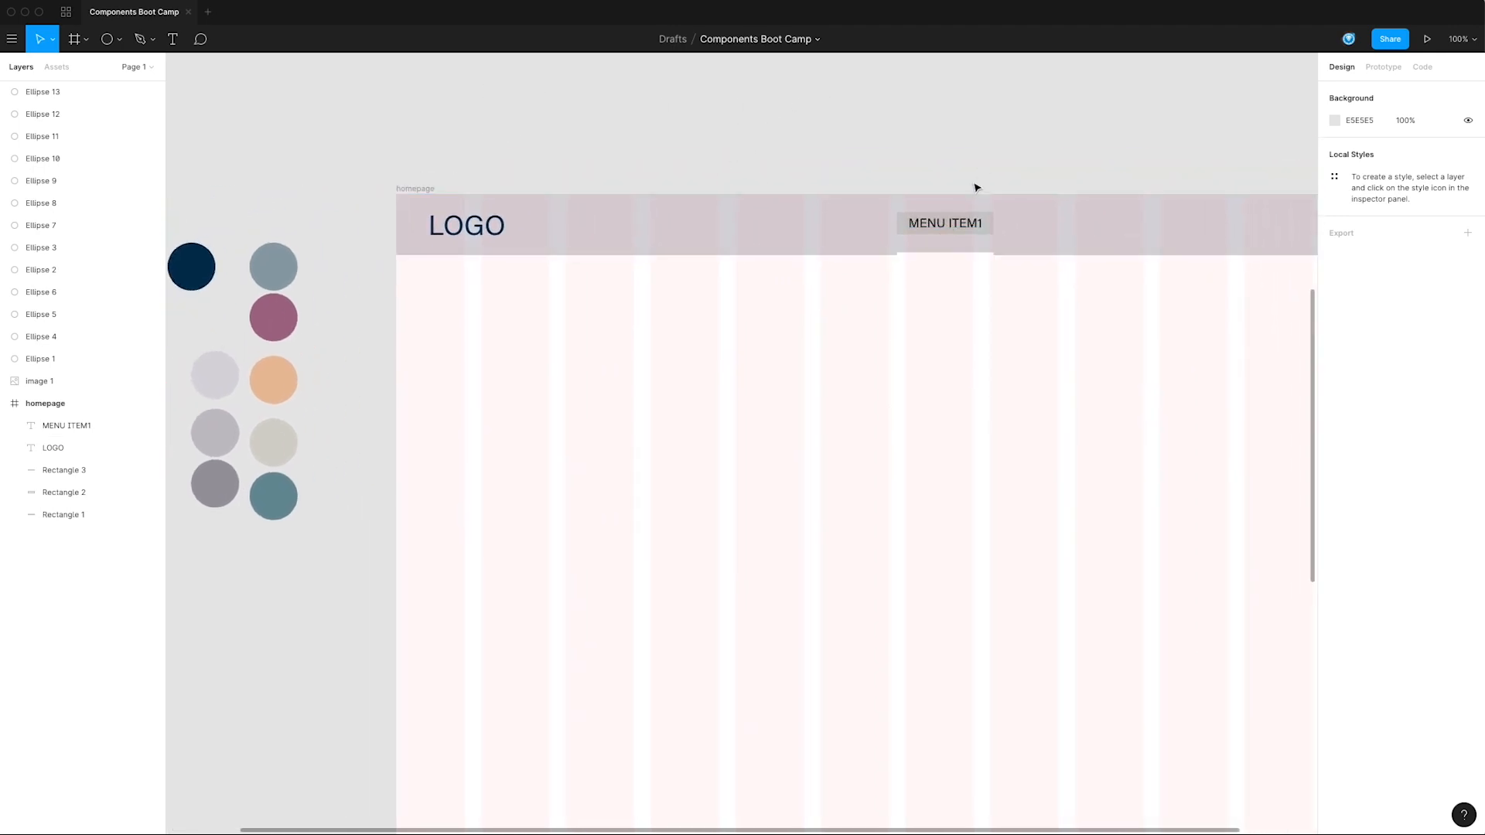
left_click_drag(1031, 305, 884, 302)
left_click_drag(791, 283, 938, 255)
left_click(943, 247)
left_click_drag(712, 315, 832, 307)
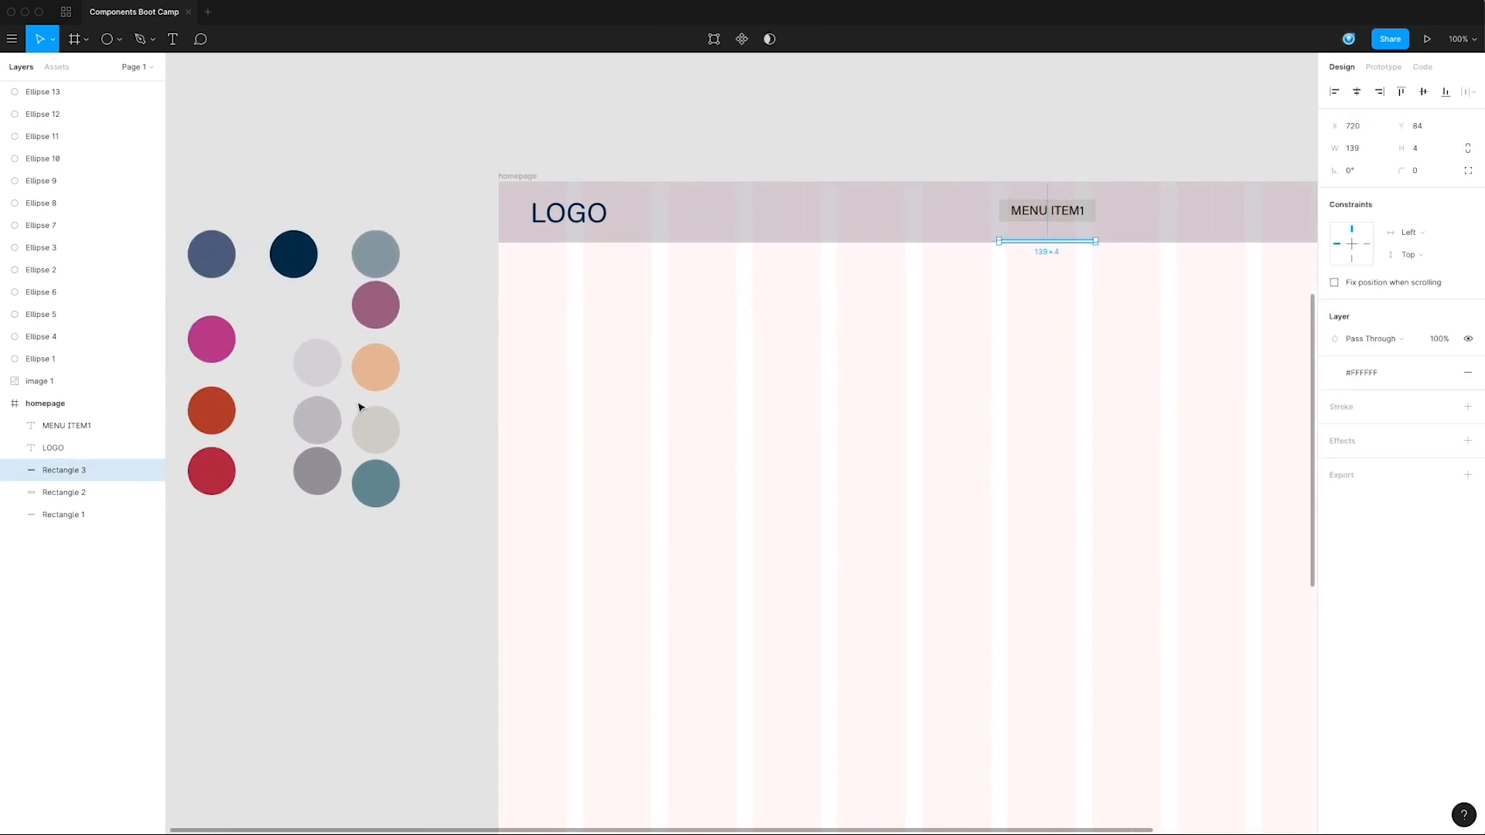
left_click(1333, 374)
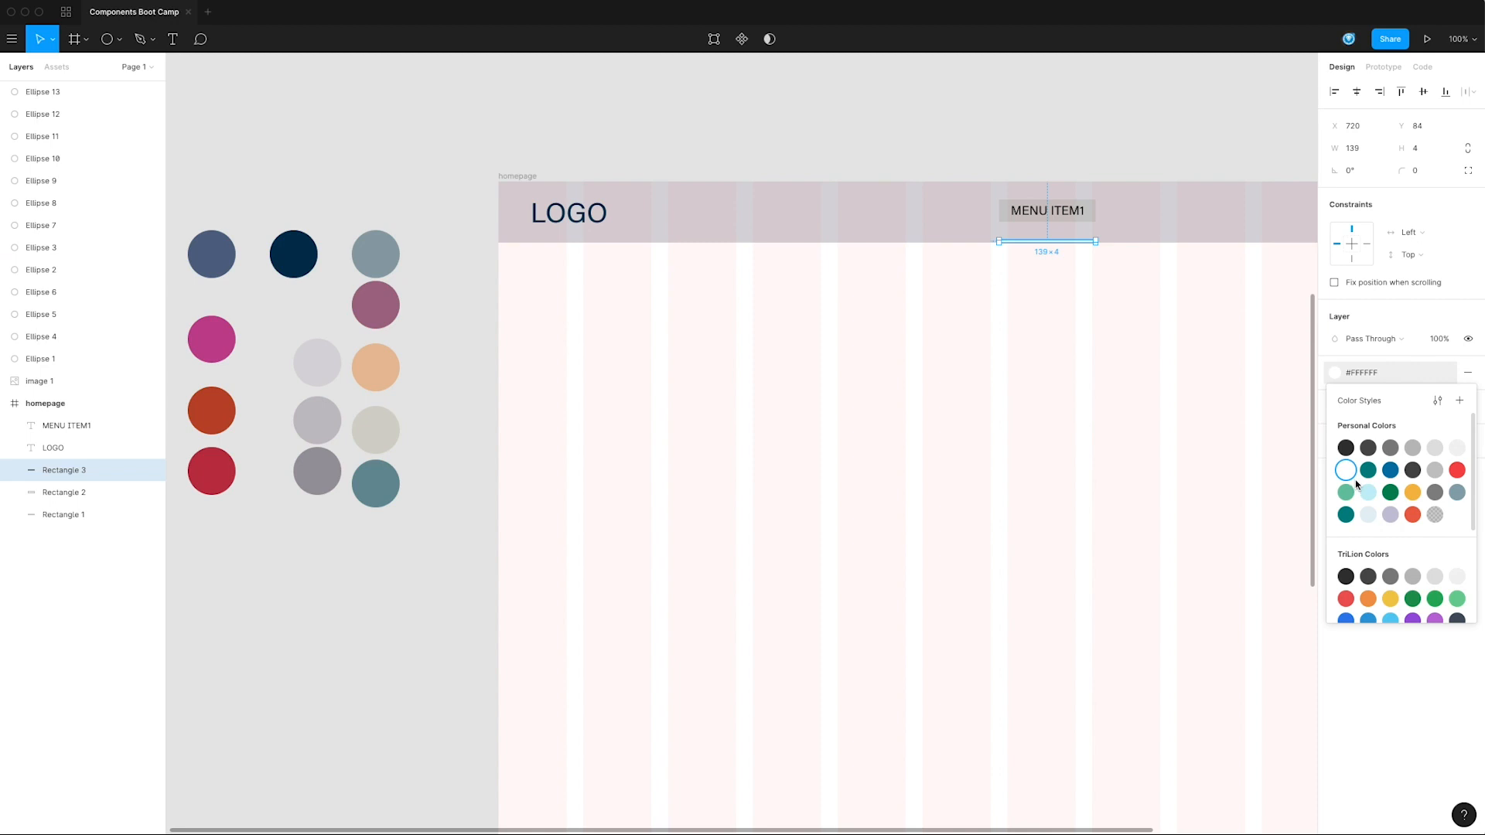
left_click(1342, 376)
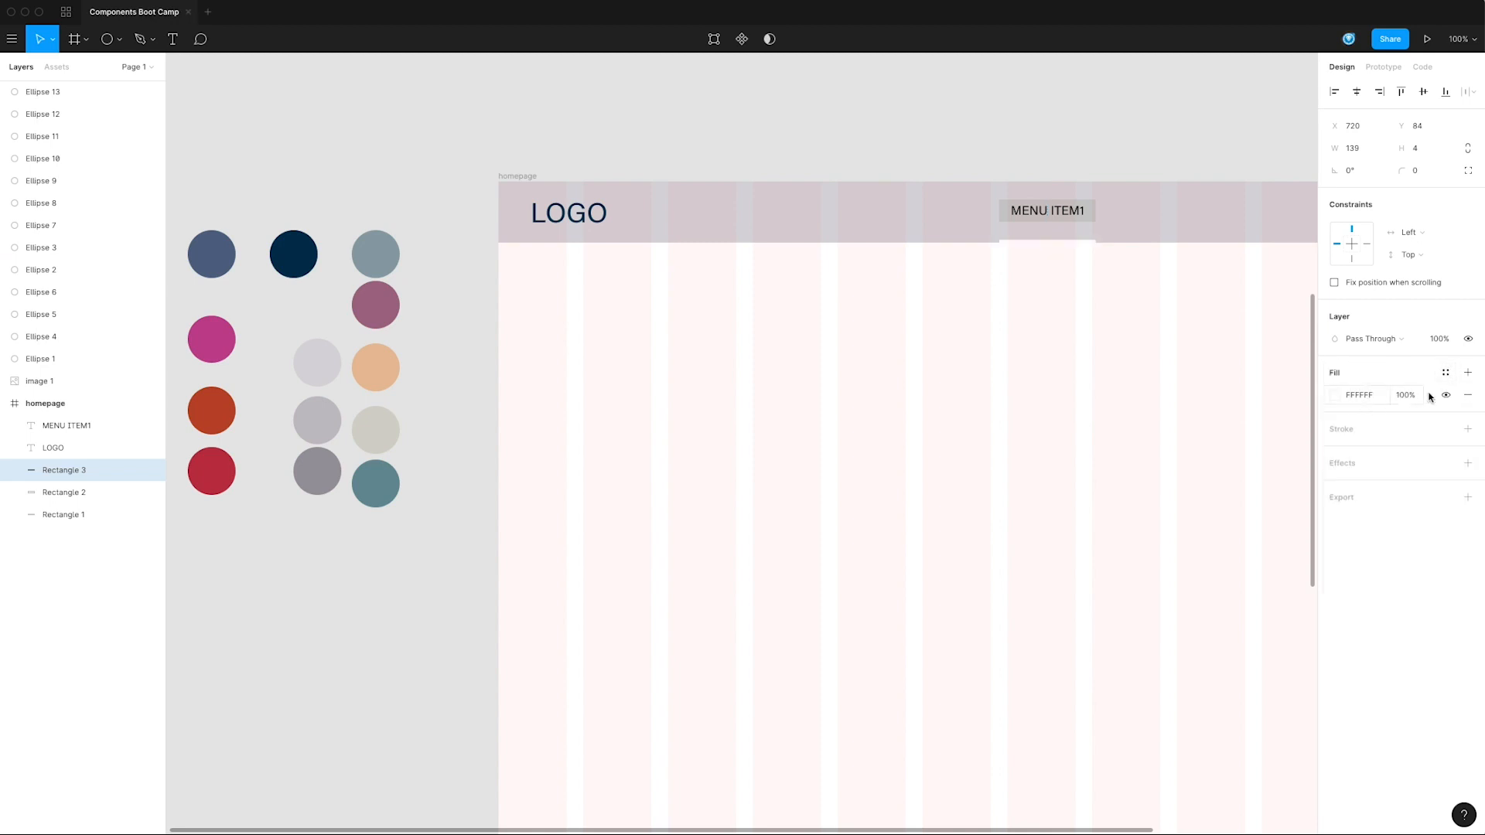
Step: Fill the underline bar beneath MENU ITEM1 with the crimson B83749 sampled from the crimson circle
left_click(1336, 395)
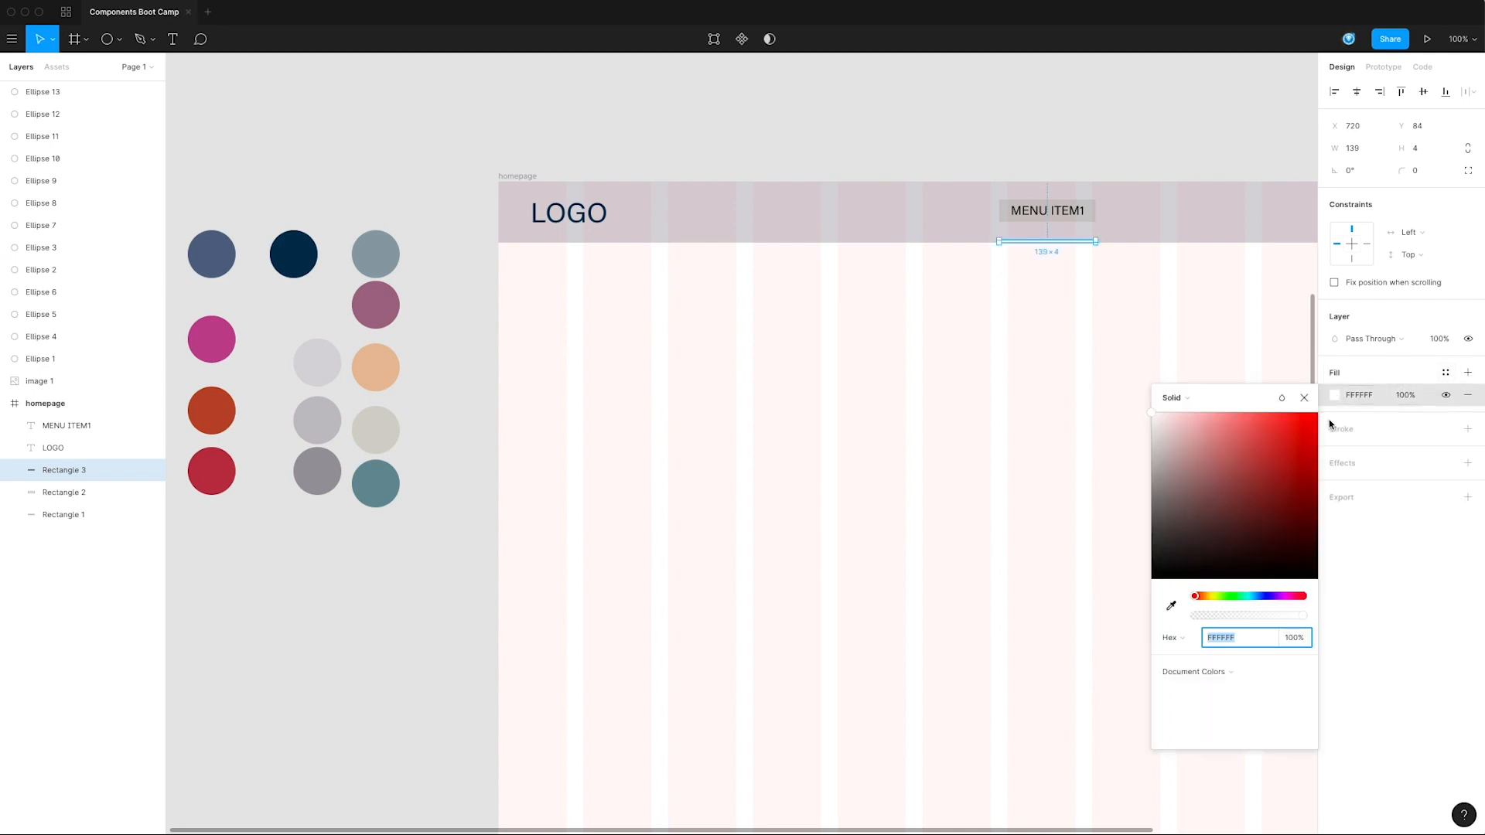
left_click(1170, 606)
left_click(225, 467)
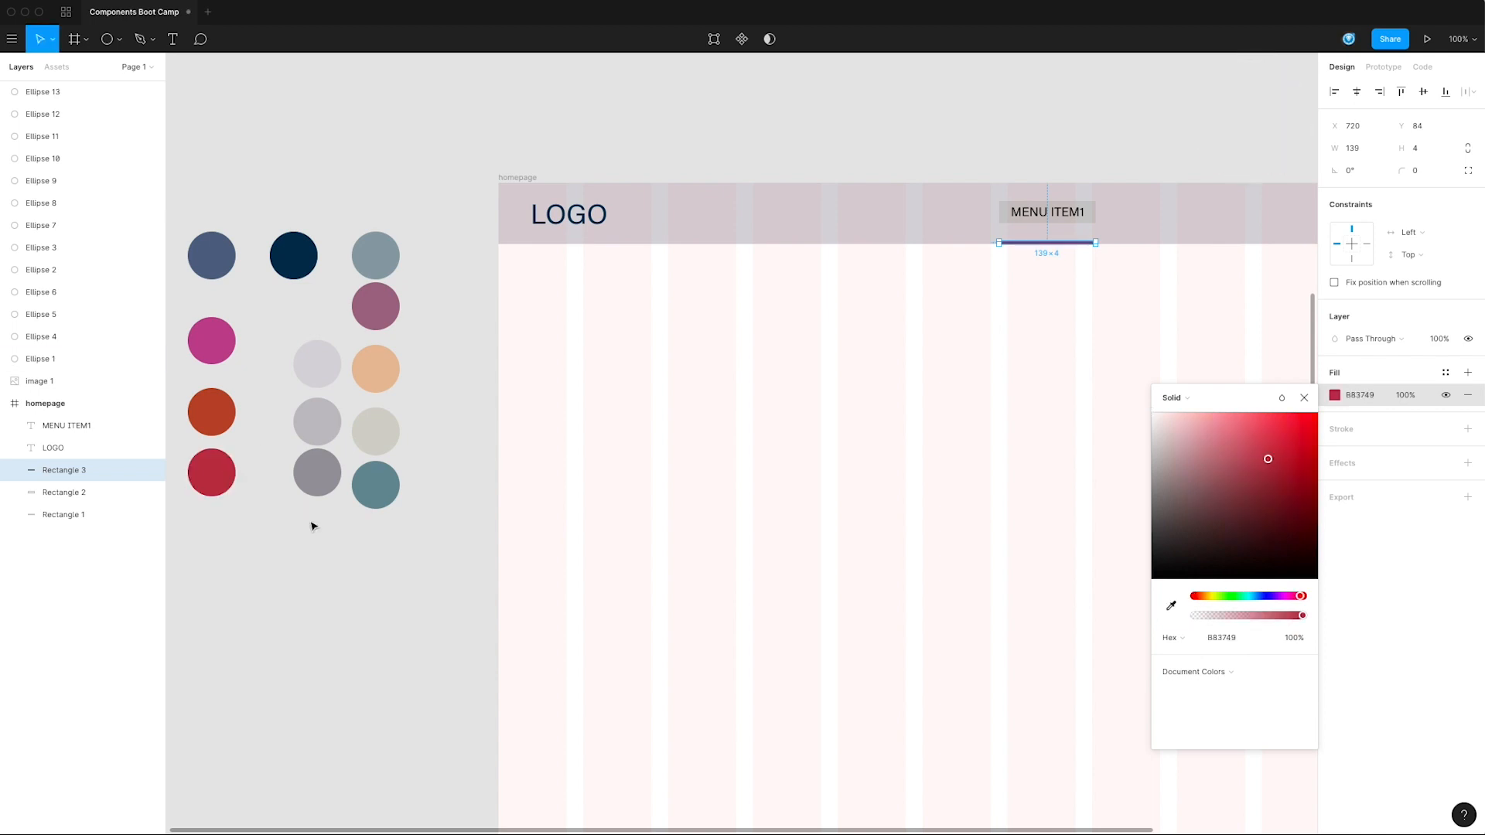
left_click(322, 590)
scroll(613, 546, "right", 1)
left_click(1010, 205)
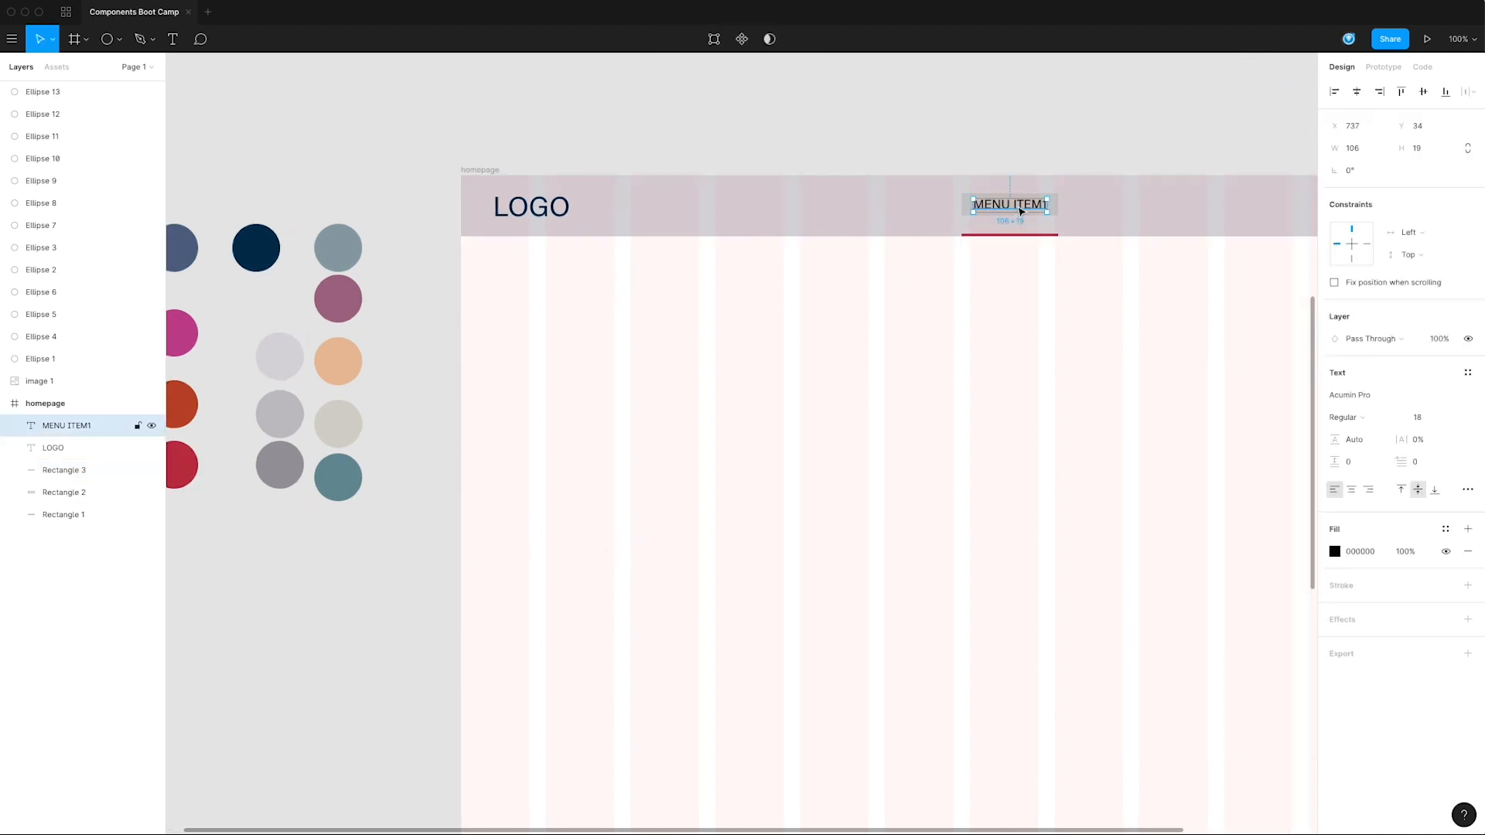
scroll(1070, 194, "up", 1)
left_click(1054, 209)
scroll(1021, 255, "up", 3)
scroll(1021, 255, "right", 2)
left_click_drag(982, 295, 869, 429)
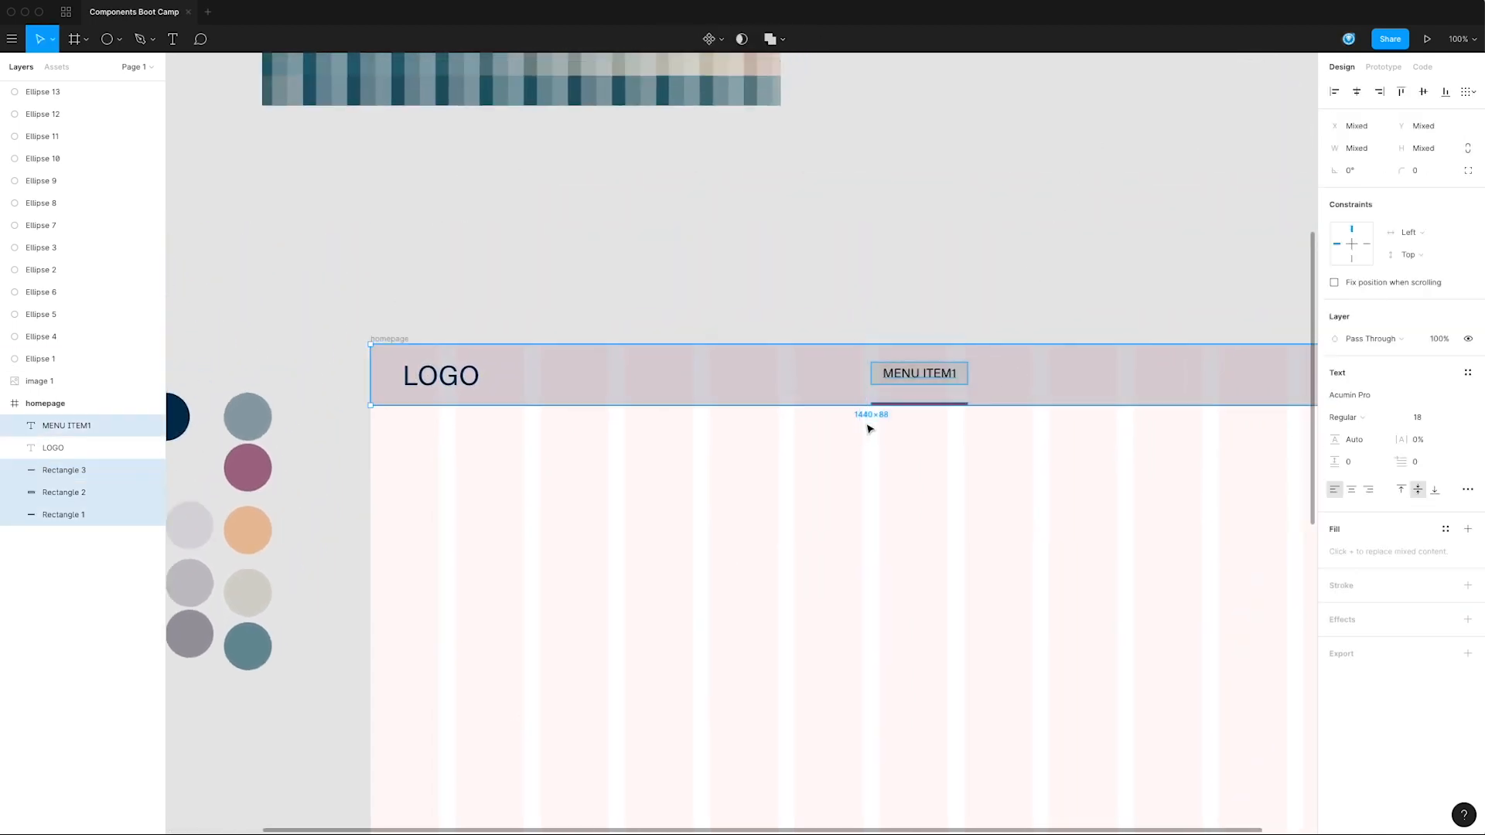
Step: Rename the full-width header bar rectangle's layer as header
left_click(640, 365)
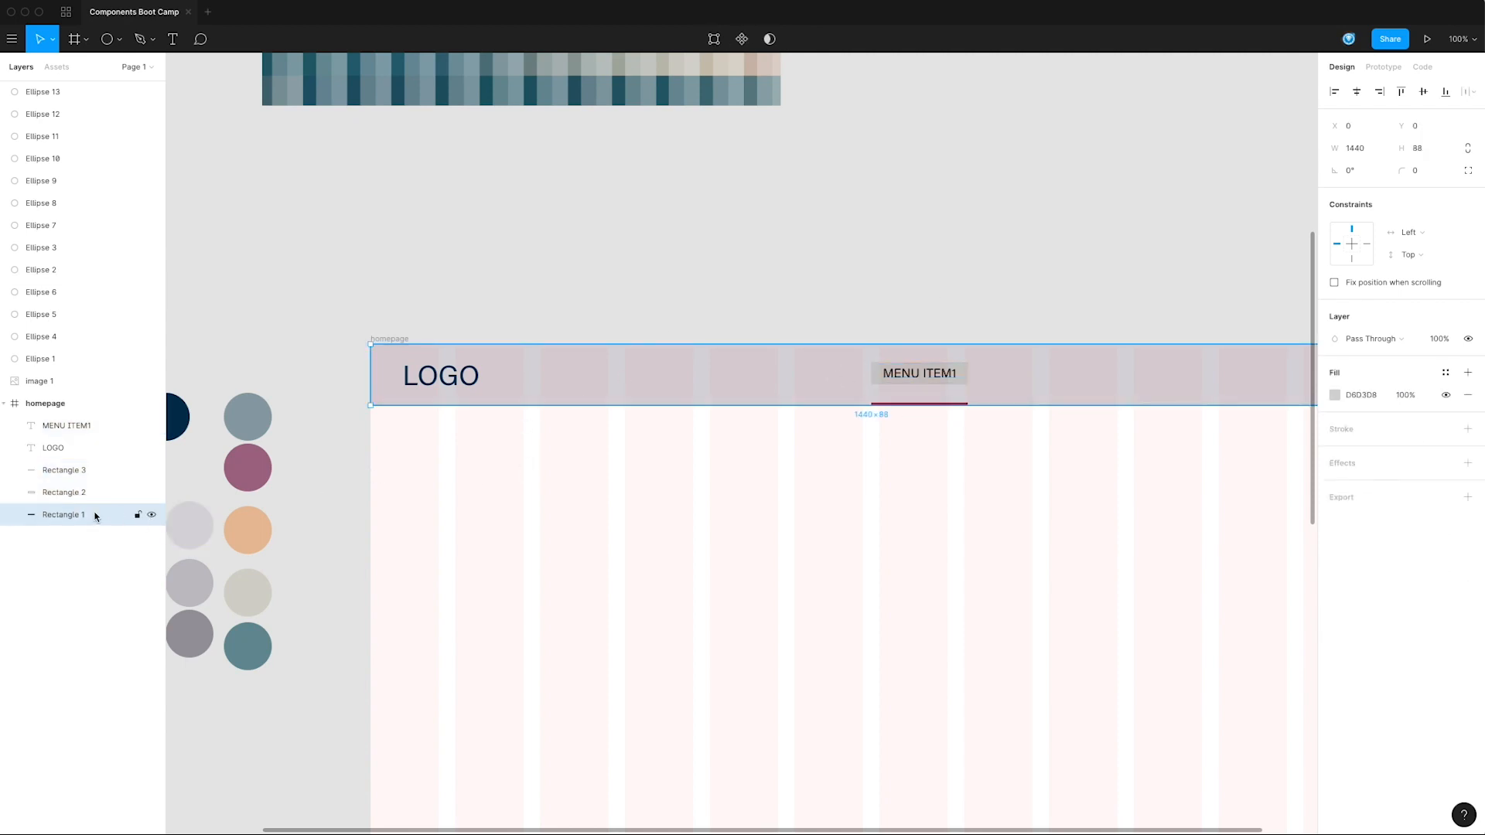
double_click(55, 516)
key("BackSpace")
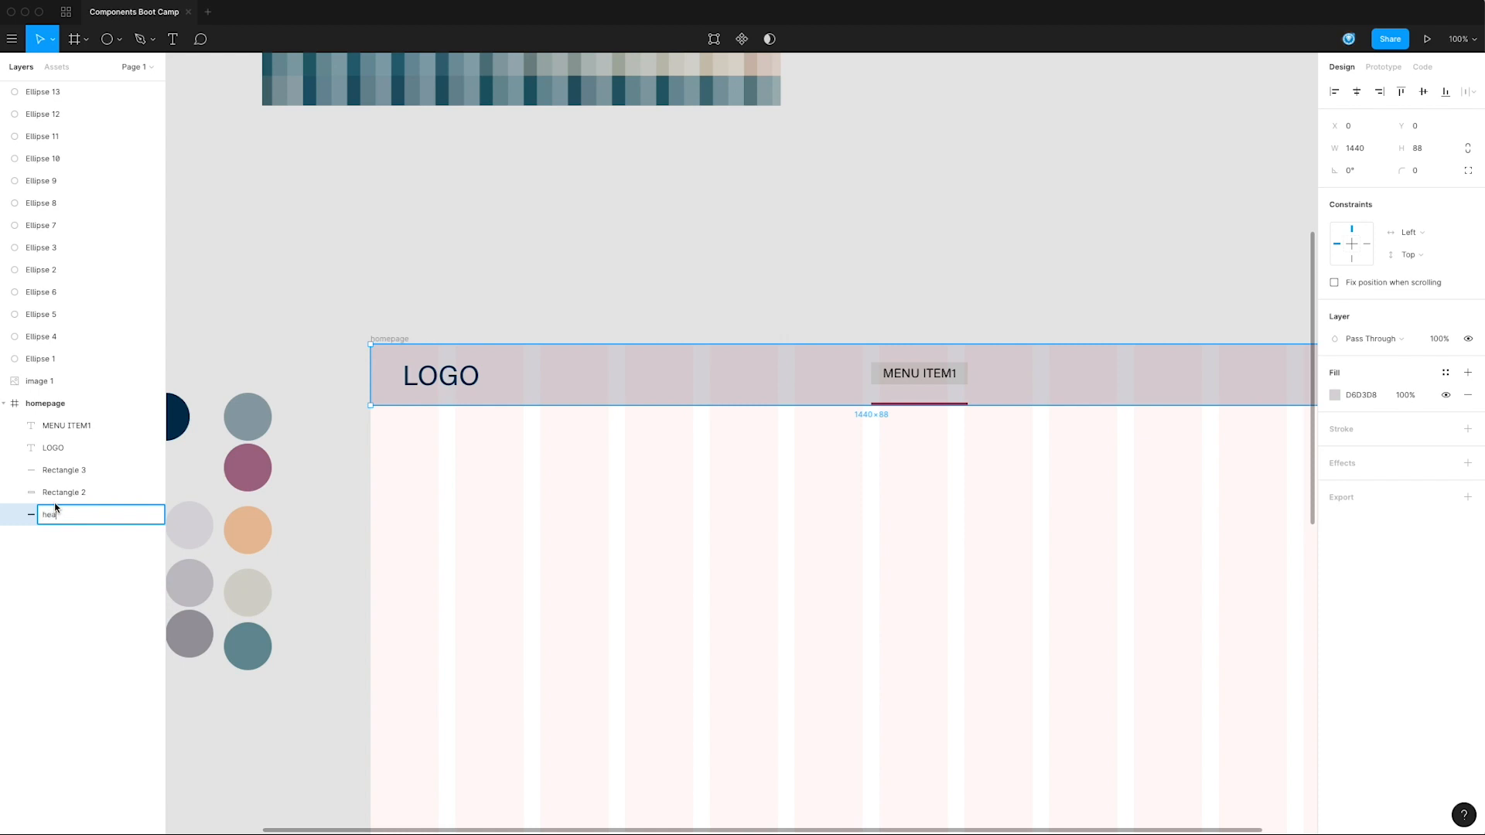
left_click(89, 541)
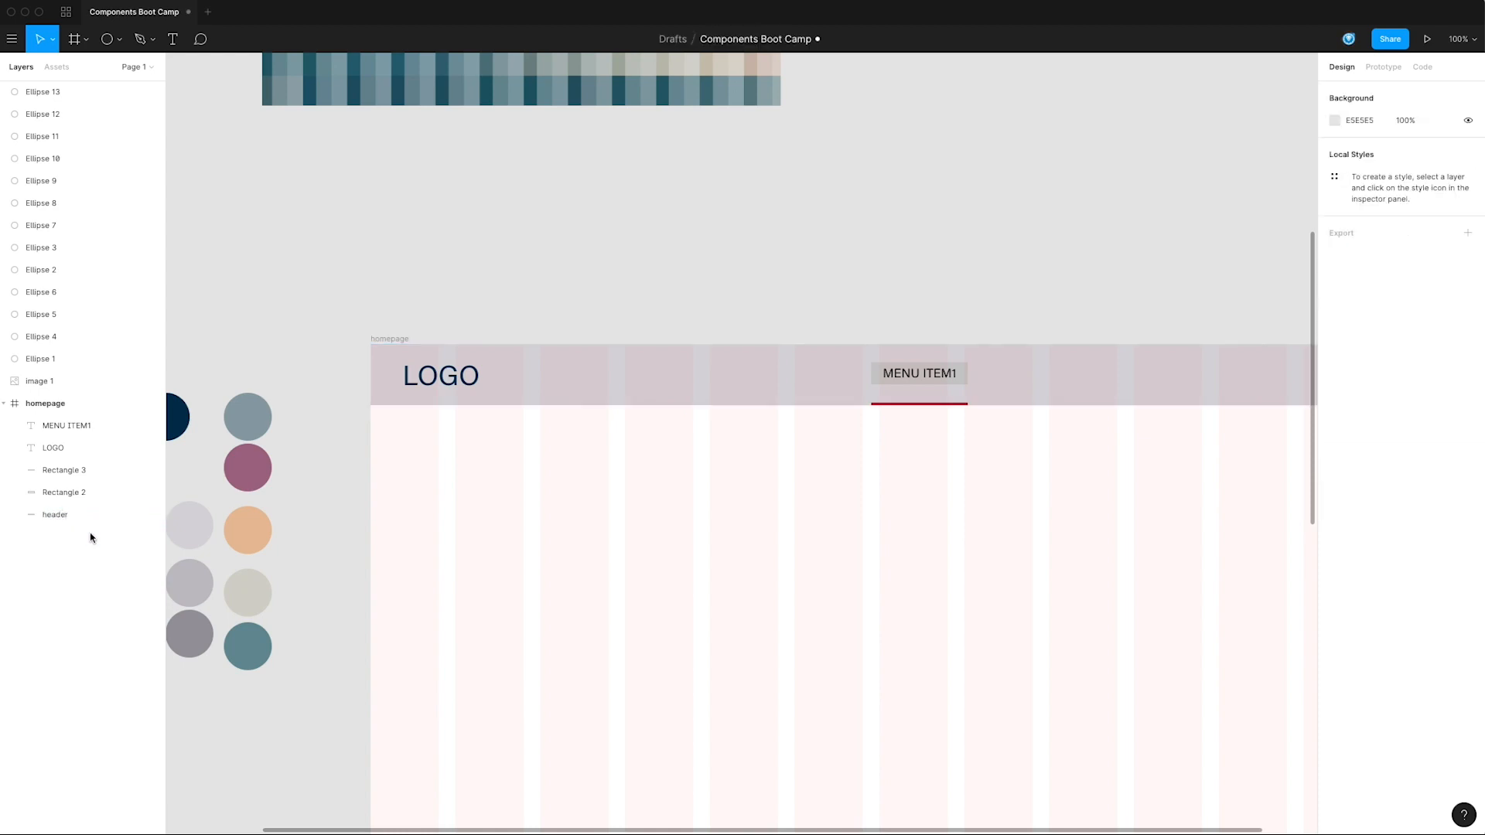
Step: Lock the header layer and select the MENU ITEM1 text together with its background rectangle and underline bar
left_click(72, 516)
left_click(136, 514)
scroll(611, 302, "right", 1)
left_click_drag(845, 325, 892, 457)
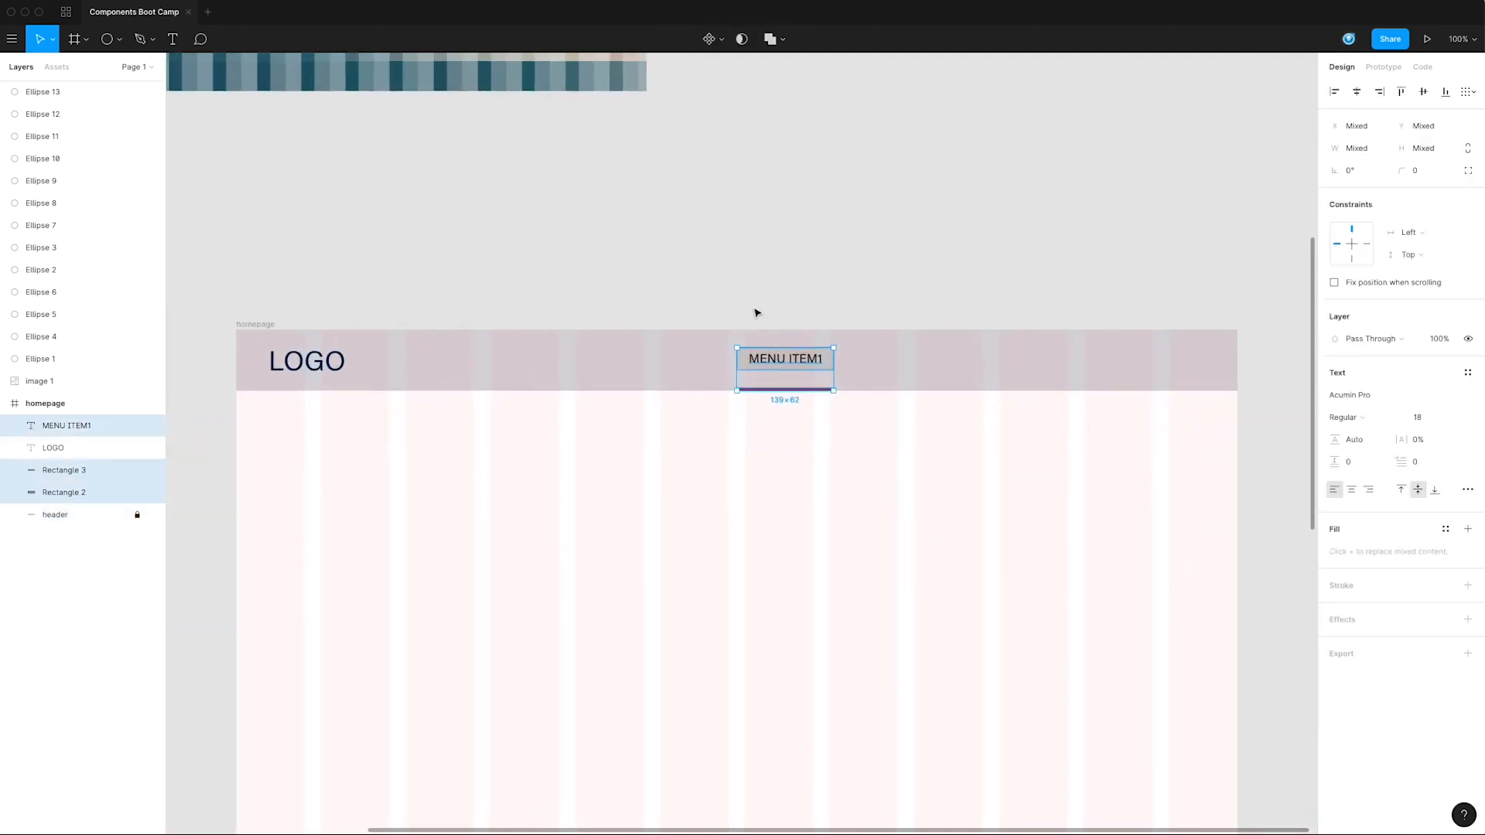
left_click(794, 295)
left_click_drag(817, 311, 753, 402)
left_click(788, 400)
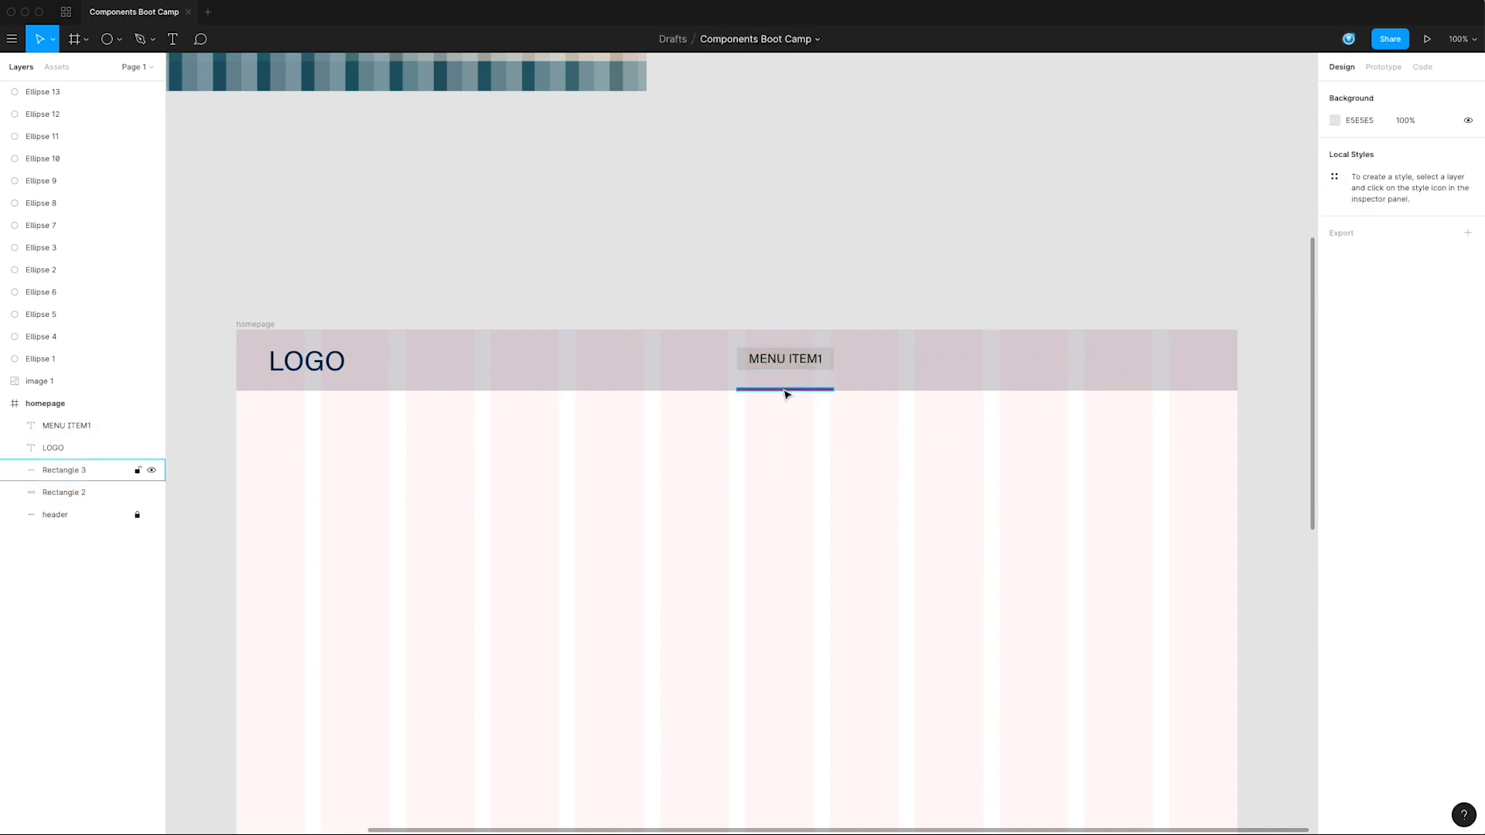
left_click_drag(691, 297, 863, 469)
scroll(862, 469, "left", 2)
scroll(863, 469, "down", 1)
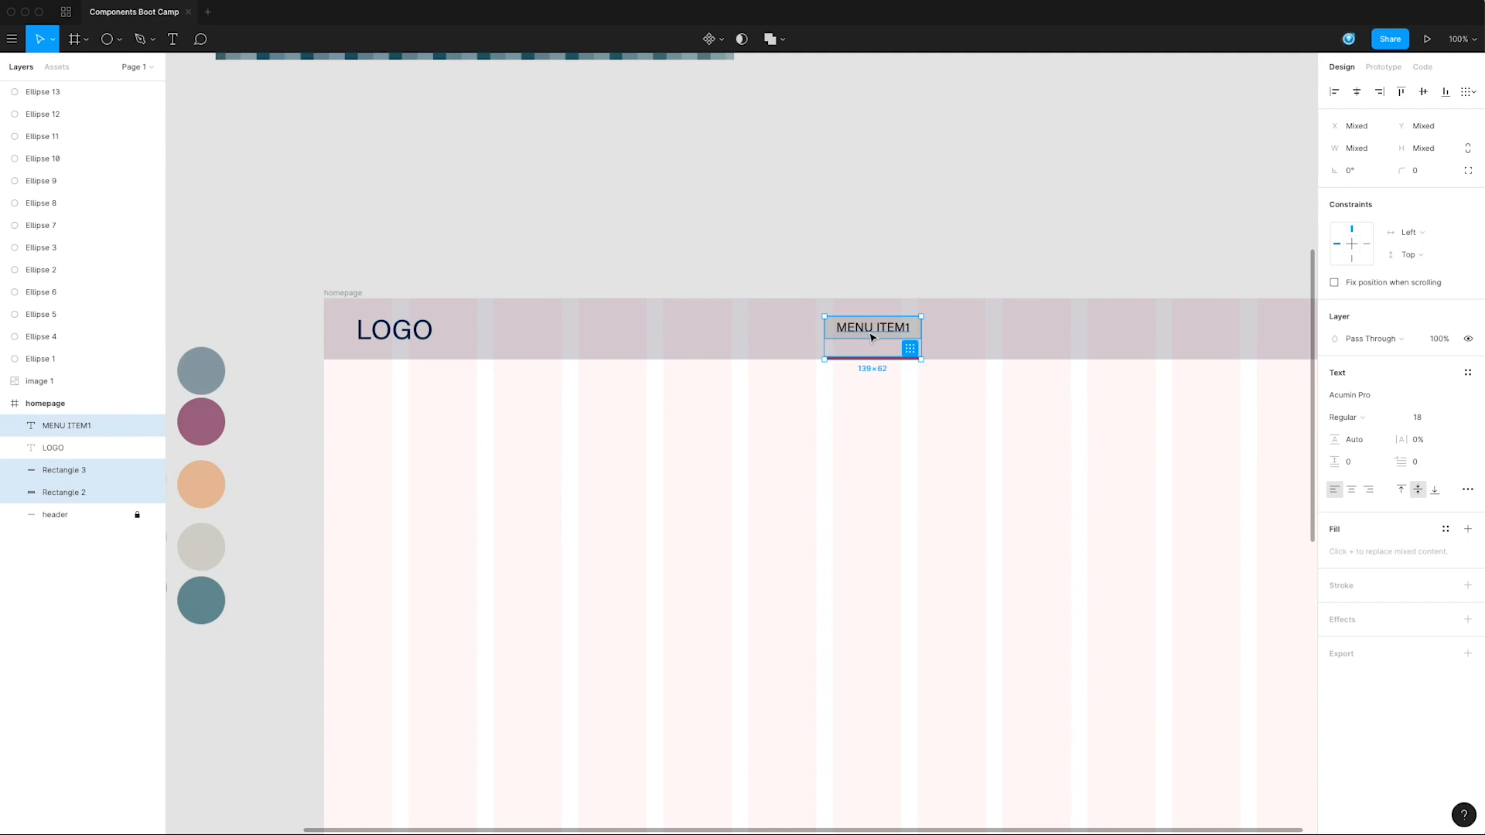
left_click(666, 369)
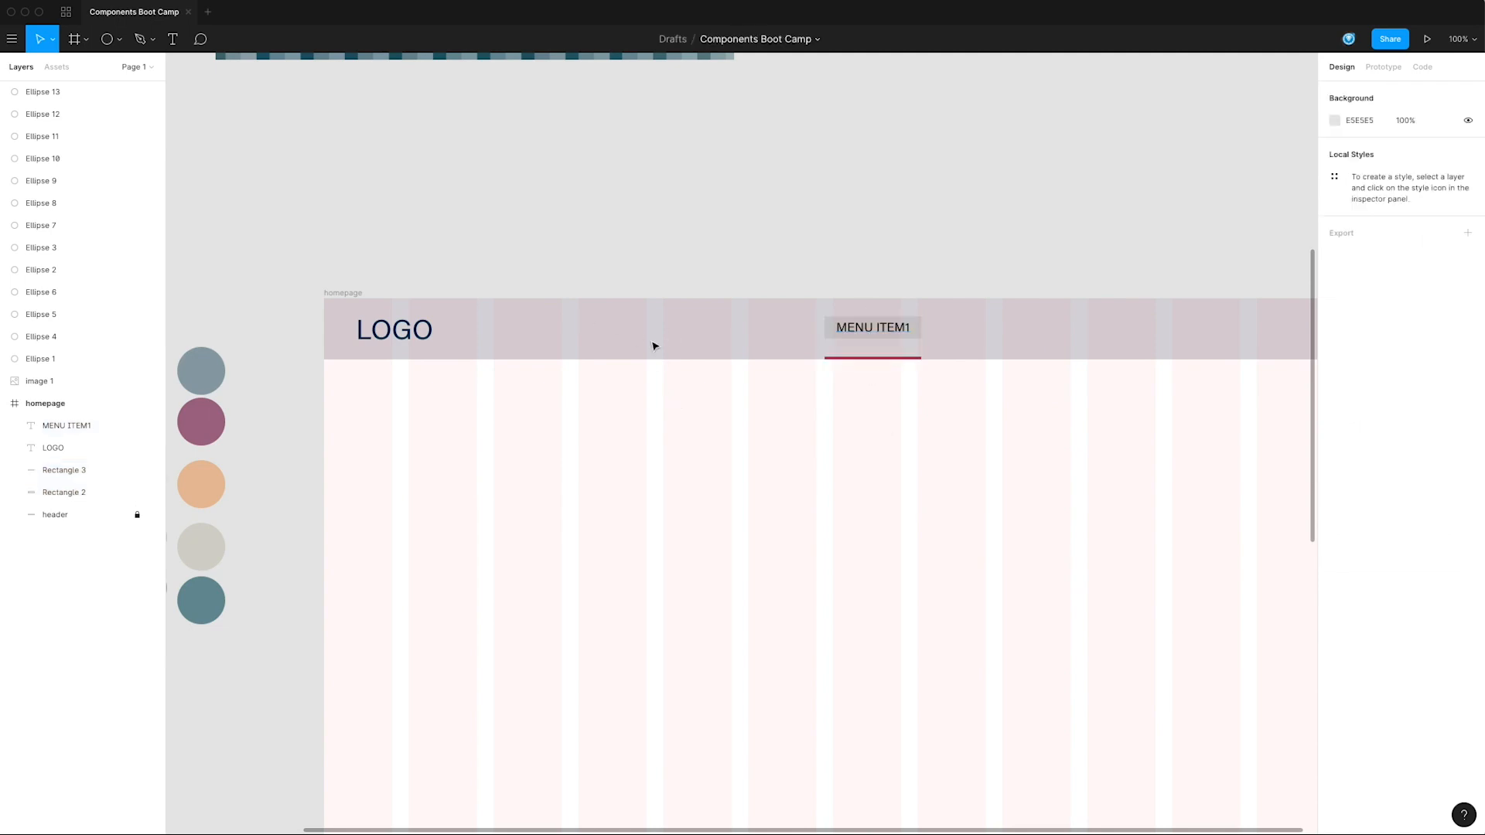
Step: Unlock the header layer and fill the header bar with the grey sampled from the darkest grey circle
scroll(696, 340, "left", 2)
left_click(417, 286)
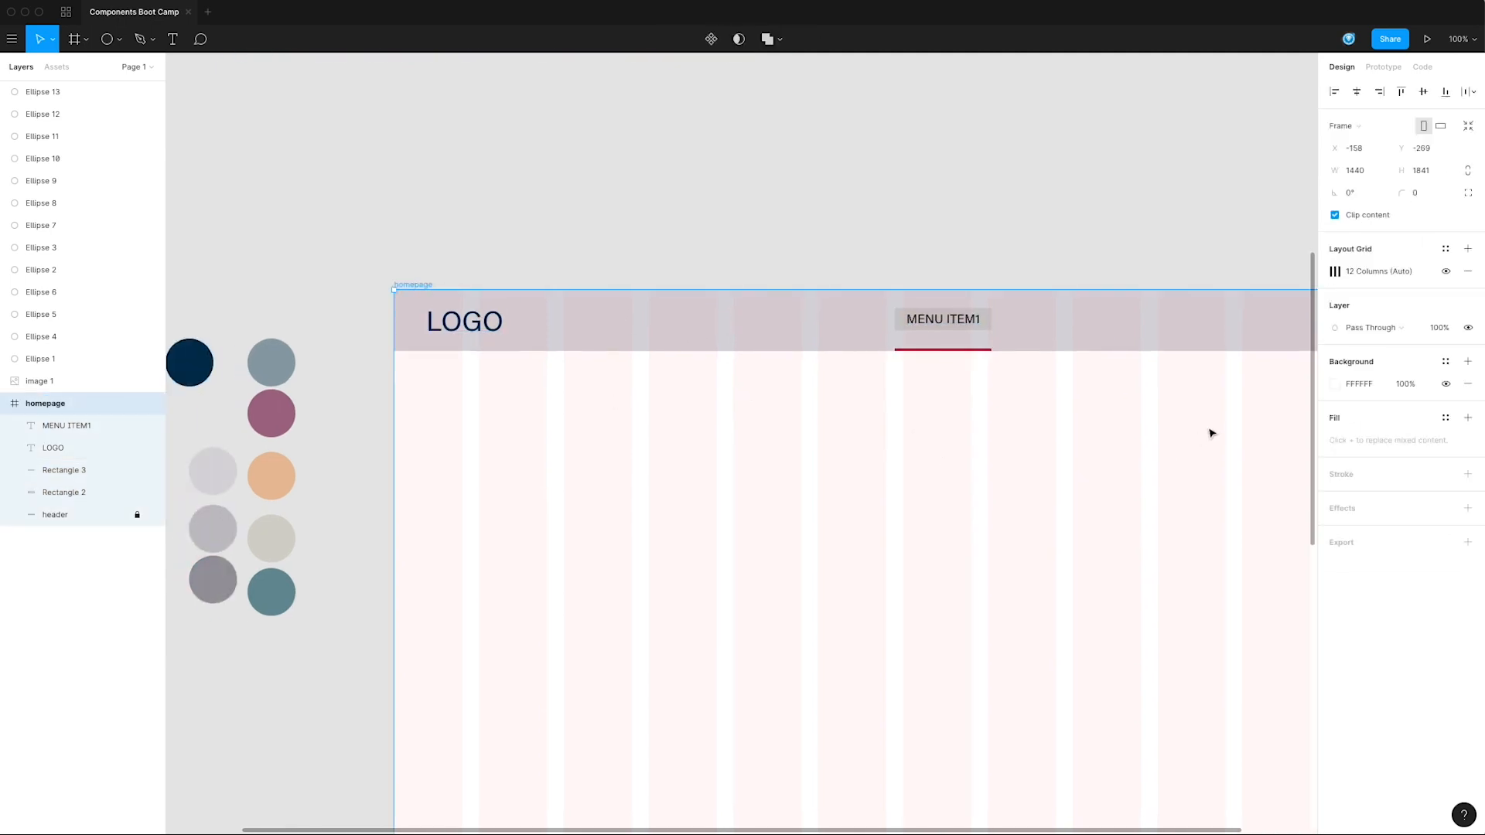
left_click(501, 355)
left_click(137, 514)
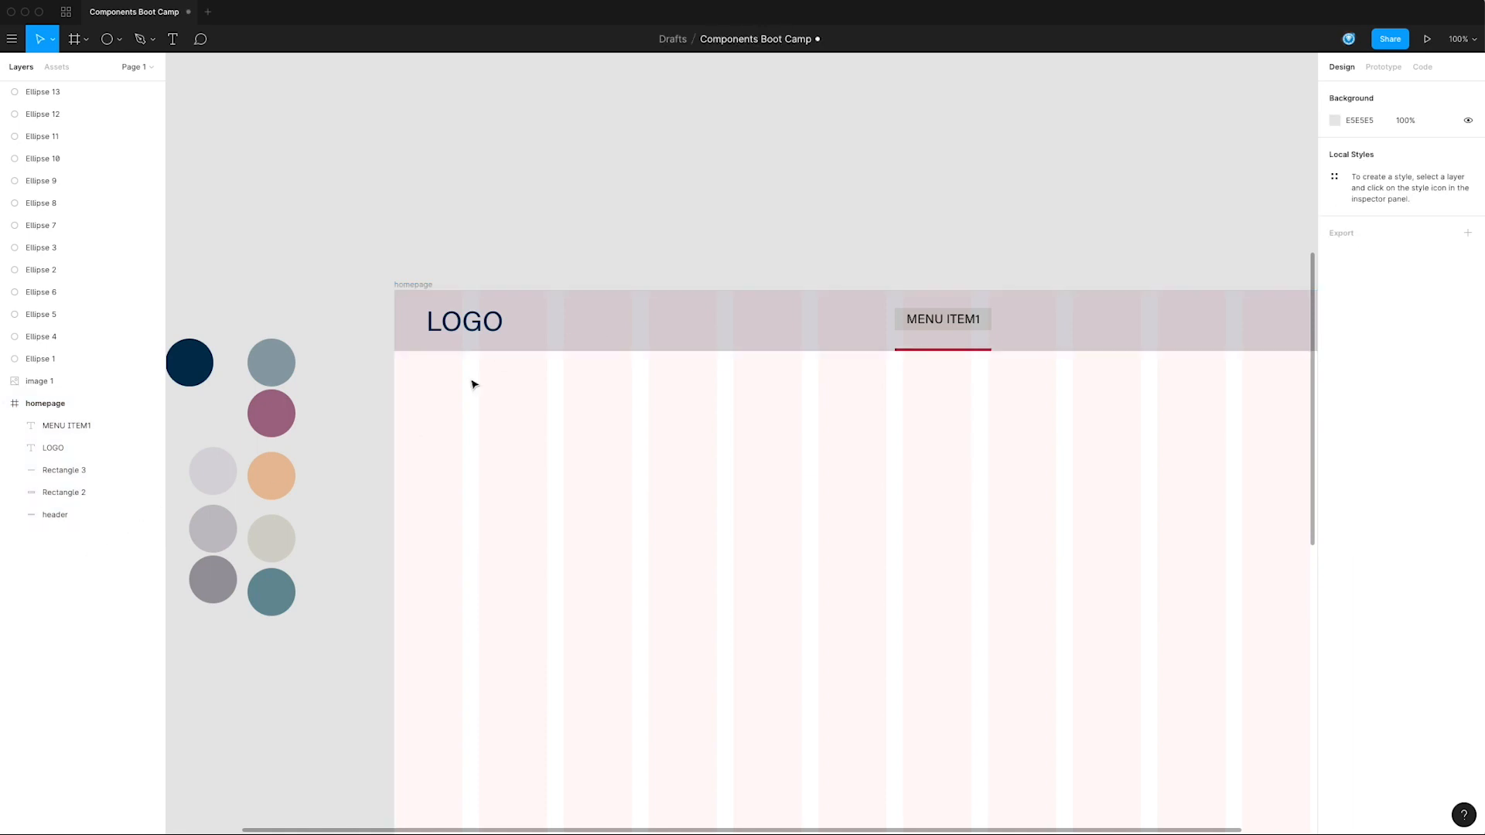
left_click(522, 350)
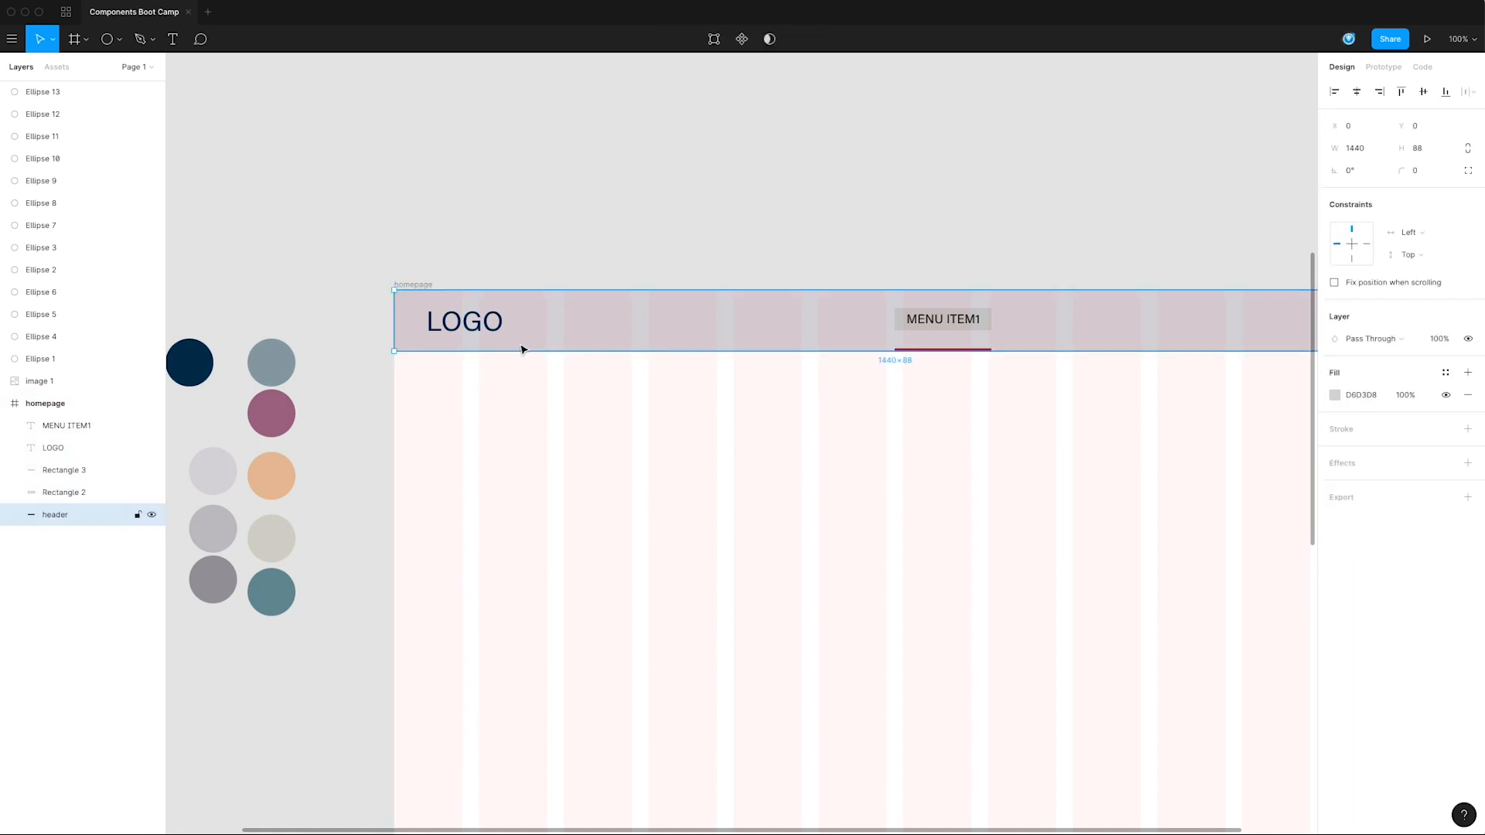
left_click(1334, 396)
left_click(1171, 605)
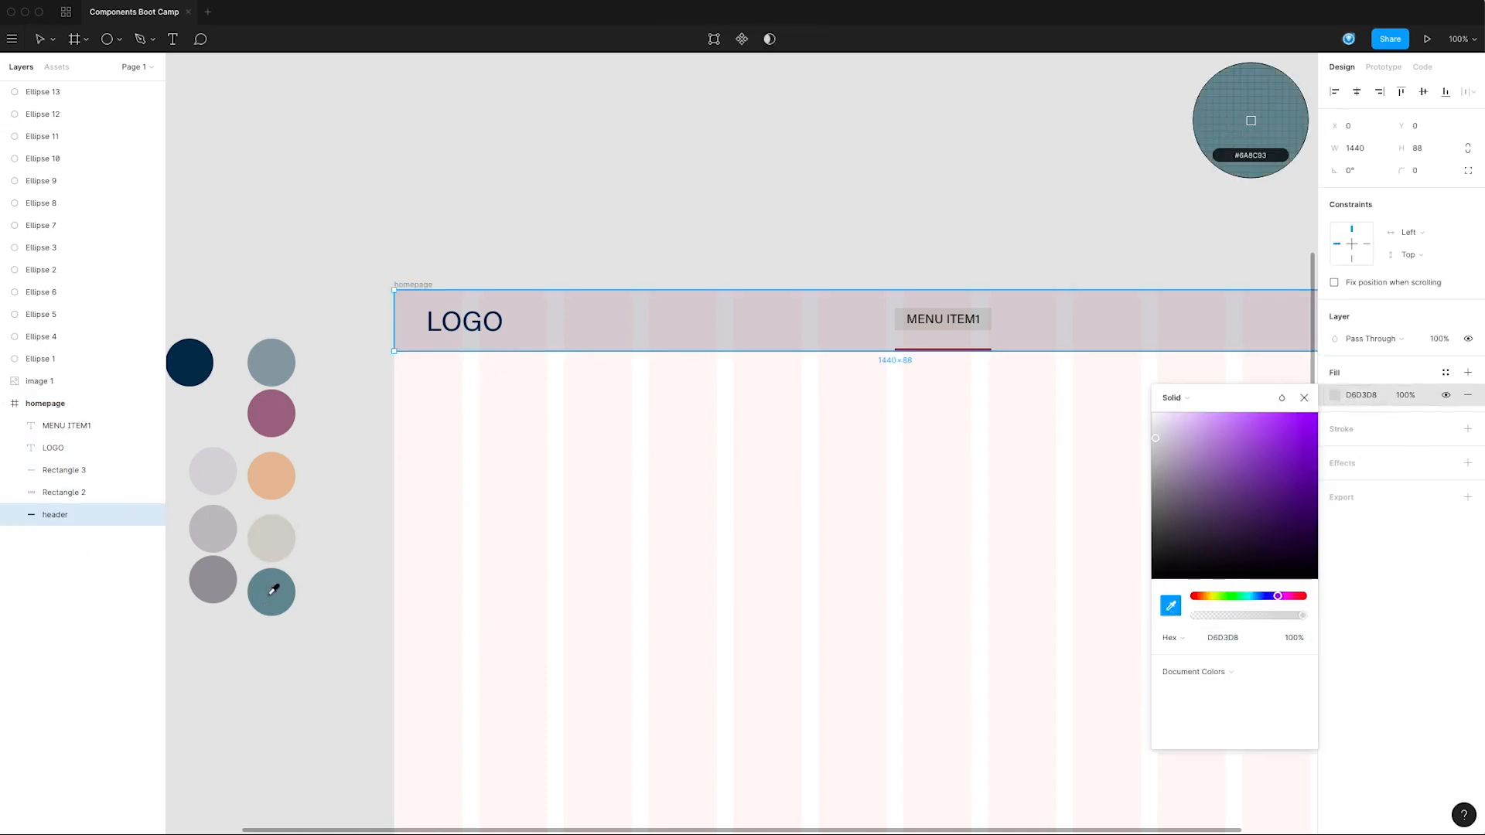
left_click(228, 578)
left_click(676, 193)
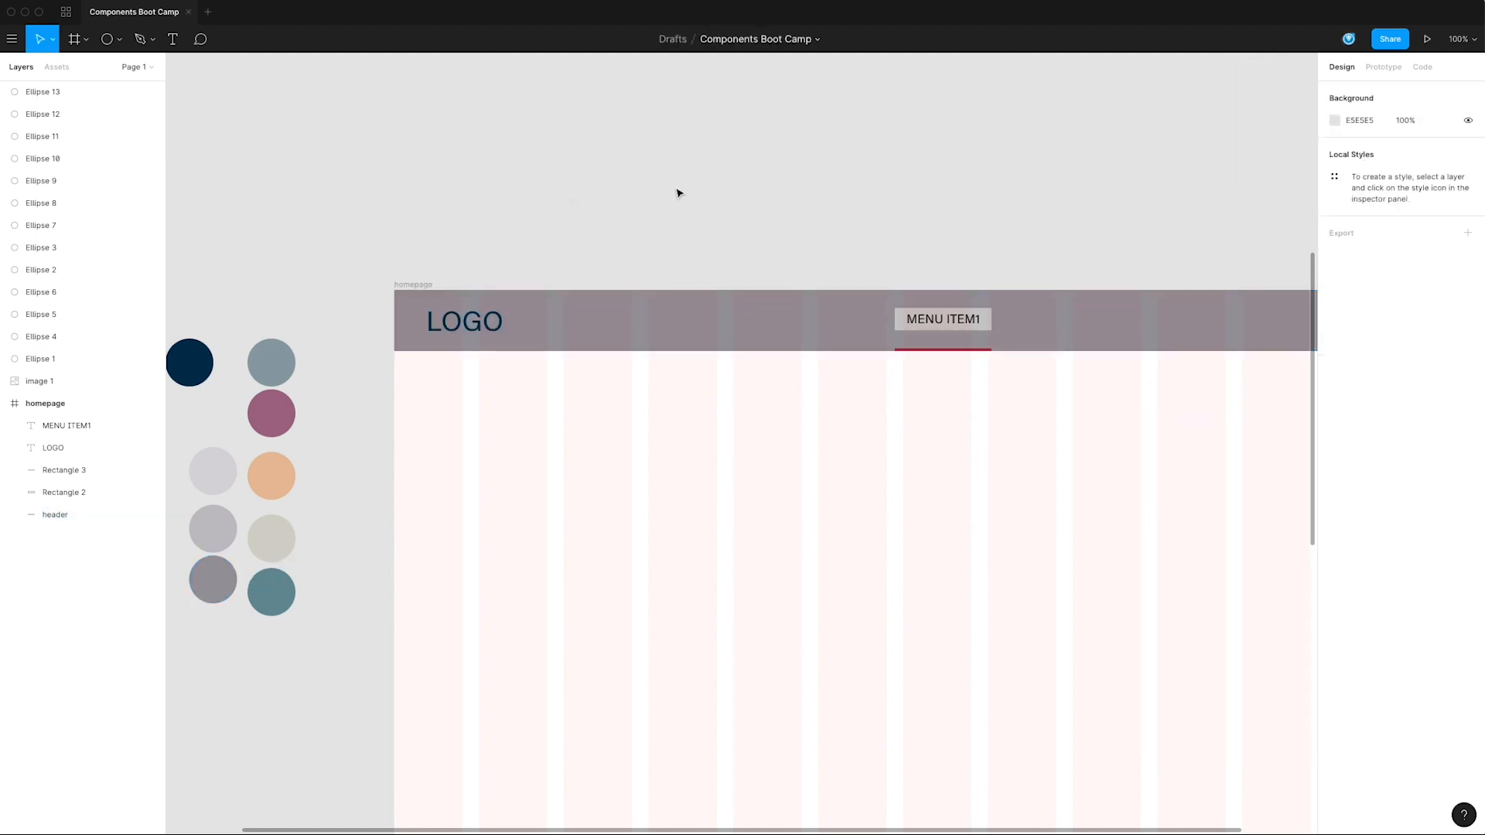
Step: Apply the white color style to the LOGO text
left_click(489, 325)
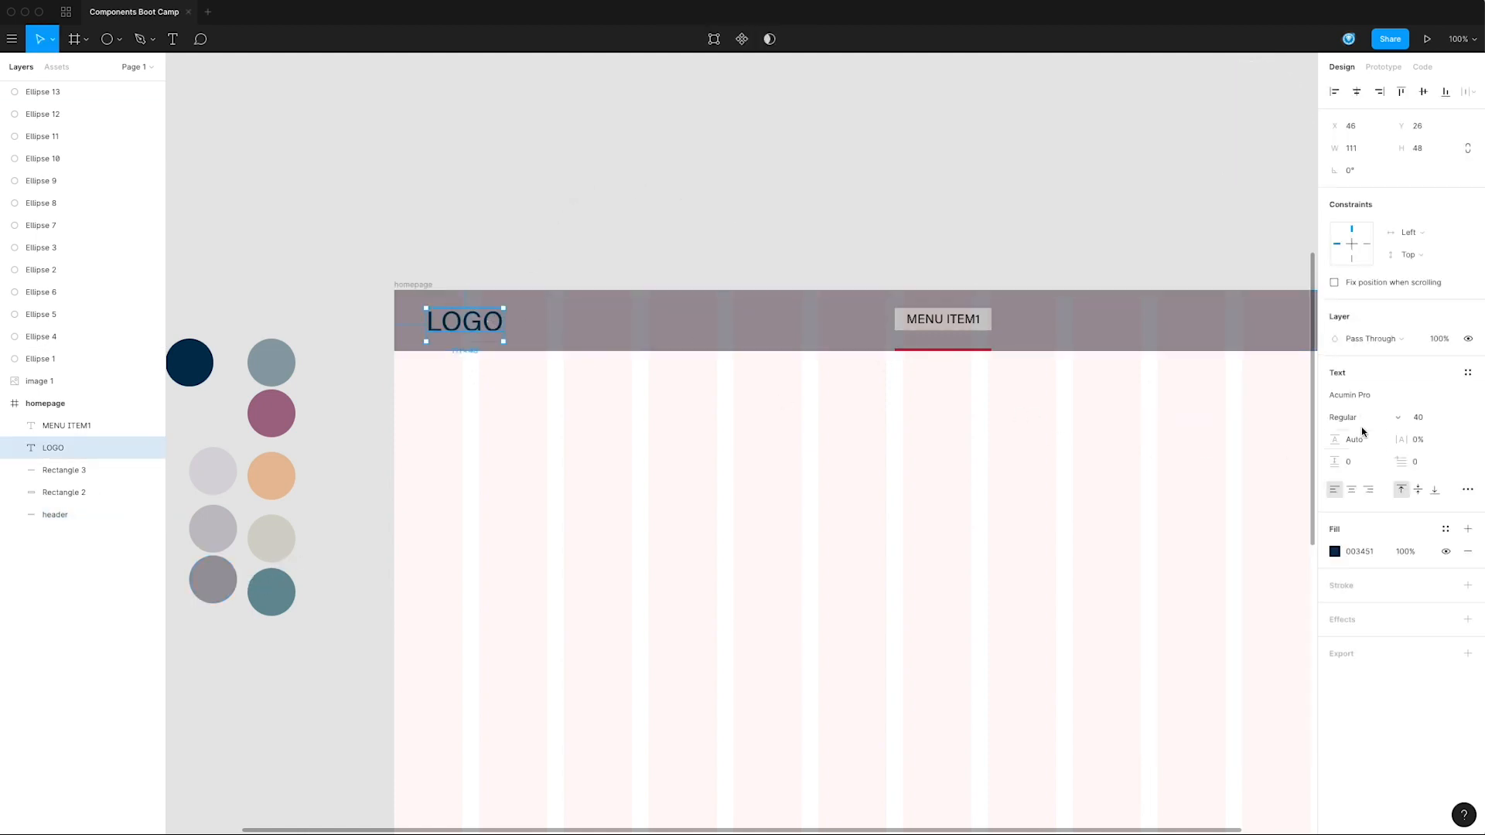
left_click(1445, 532)
left_click(1347, 635)
left_click(1064, 479)
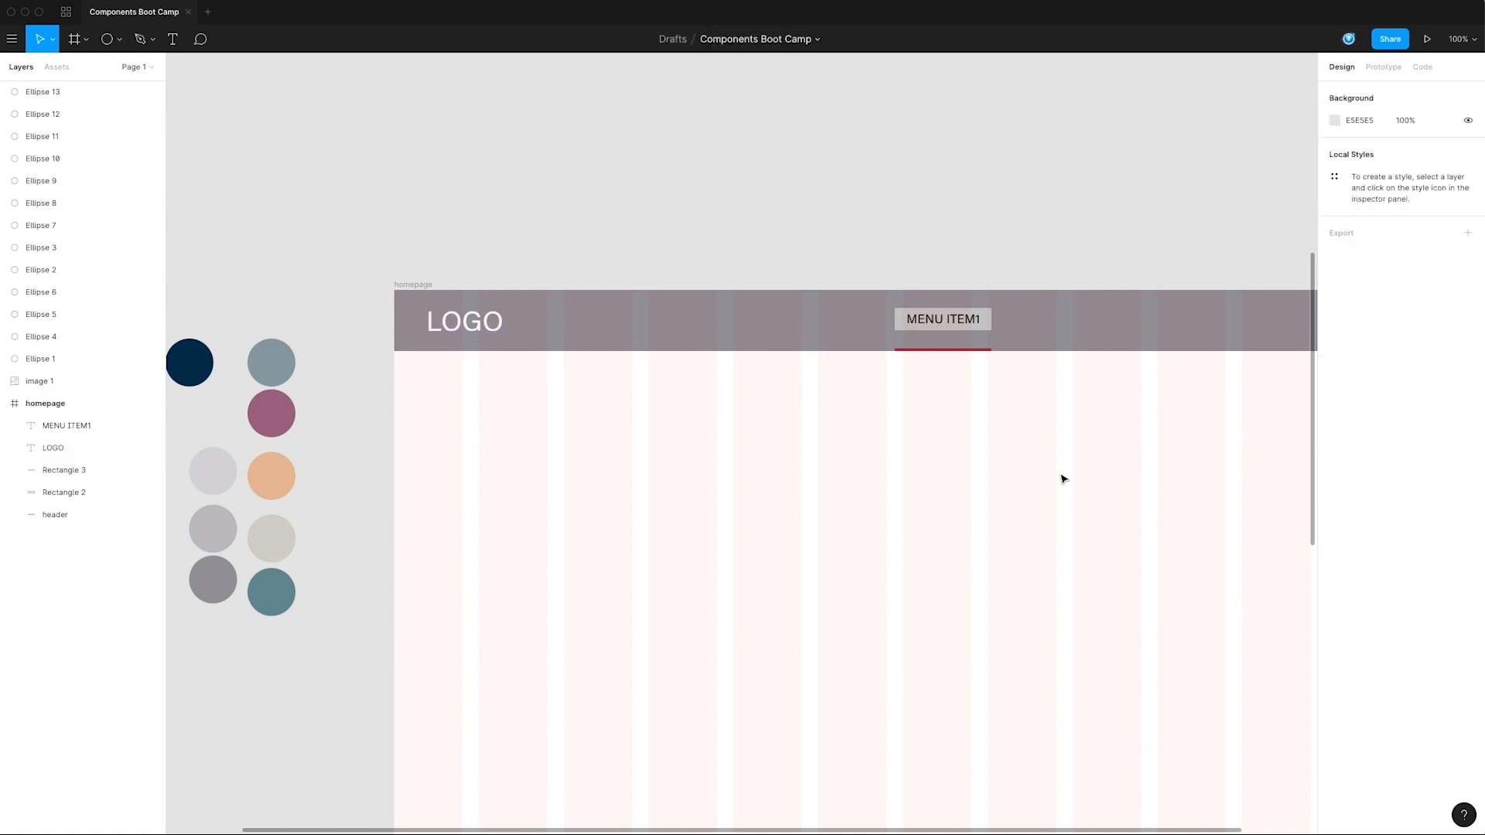
Step: Apply the white color style to the MENU ITEM1 text
scroll(1064, 479, "right", 3)
scroll(1064, 479, "down", 2)
left_click(829, 252)
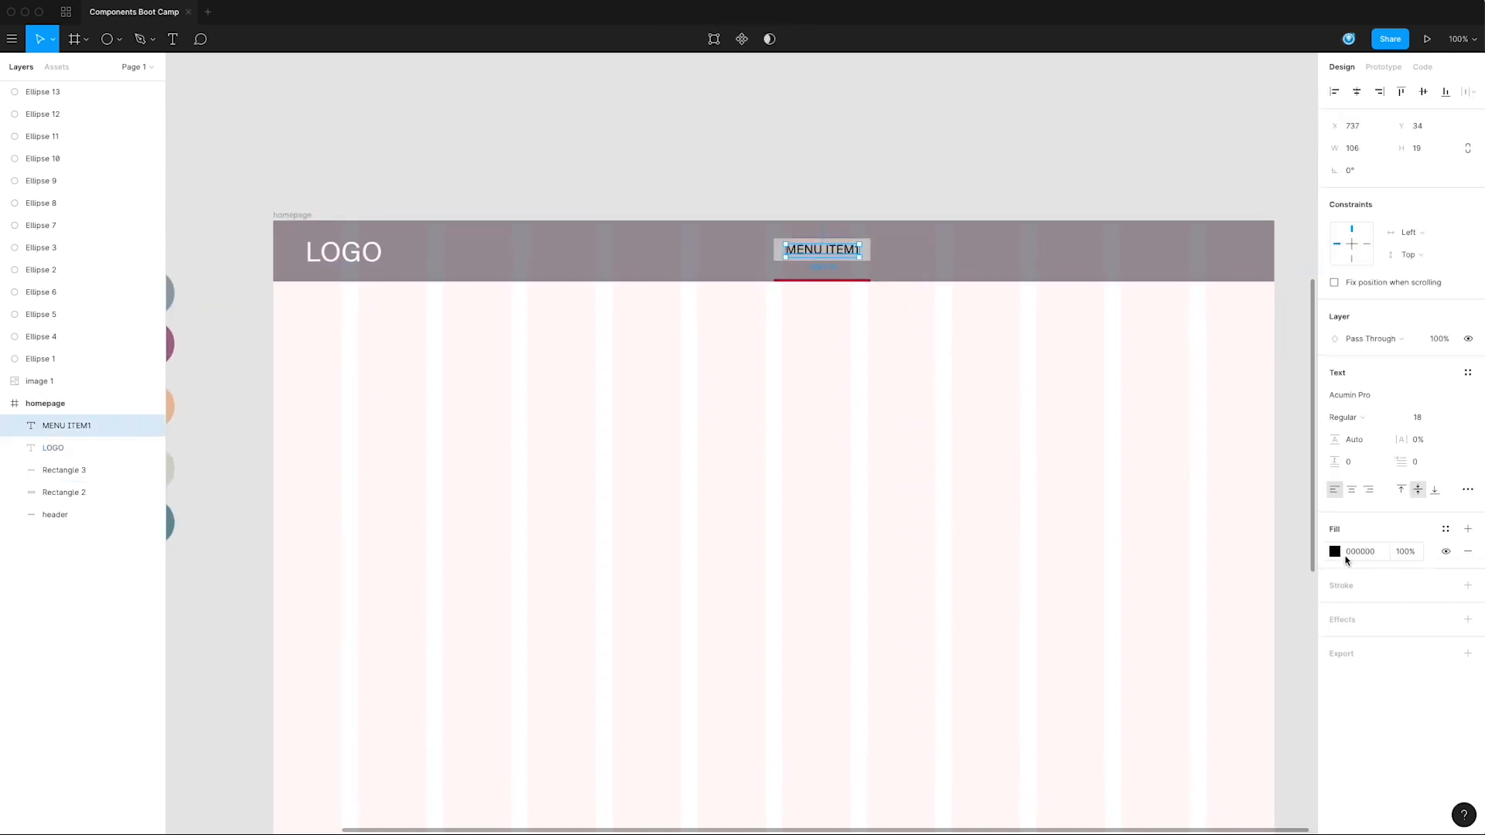
left_click(1334, 552)
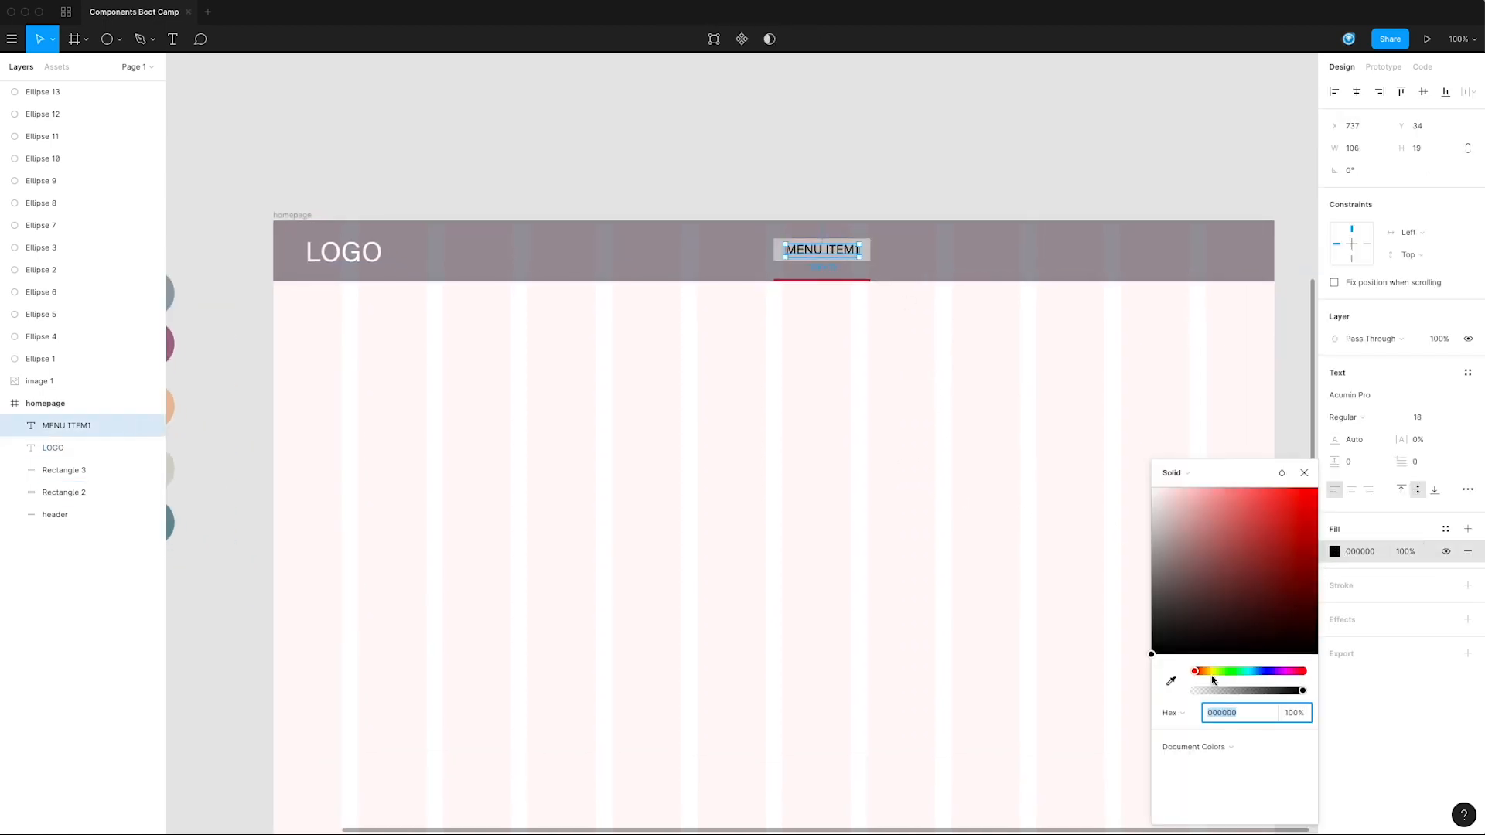
left_click(1445, 530)
left_click(1347, 637)
left_click(881, 364)
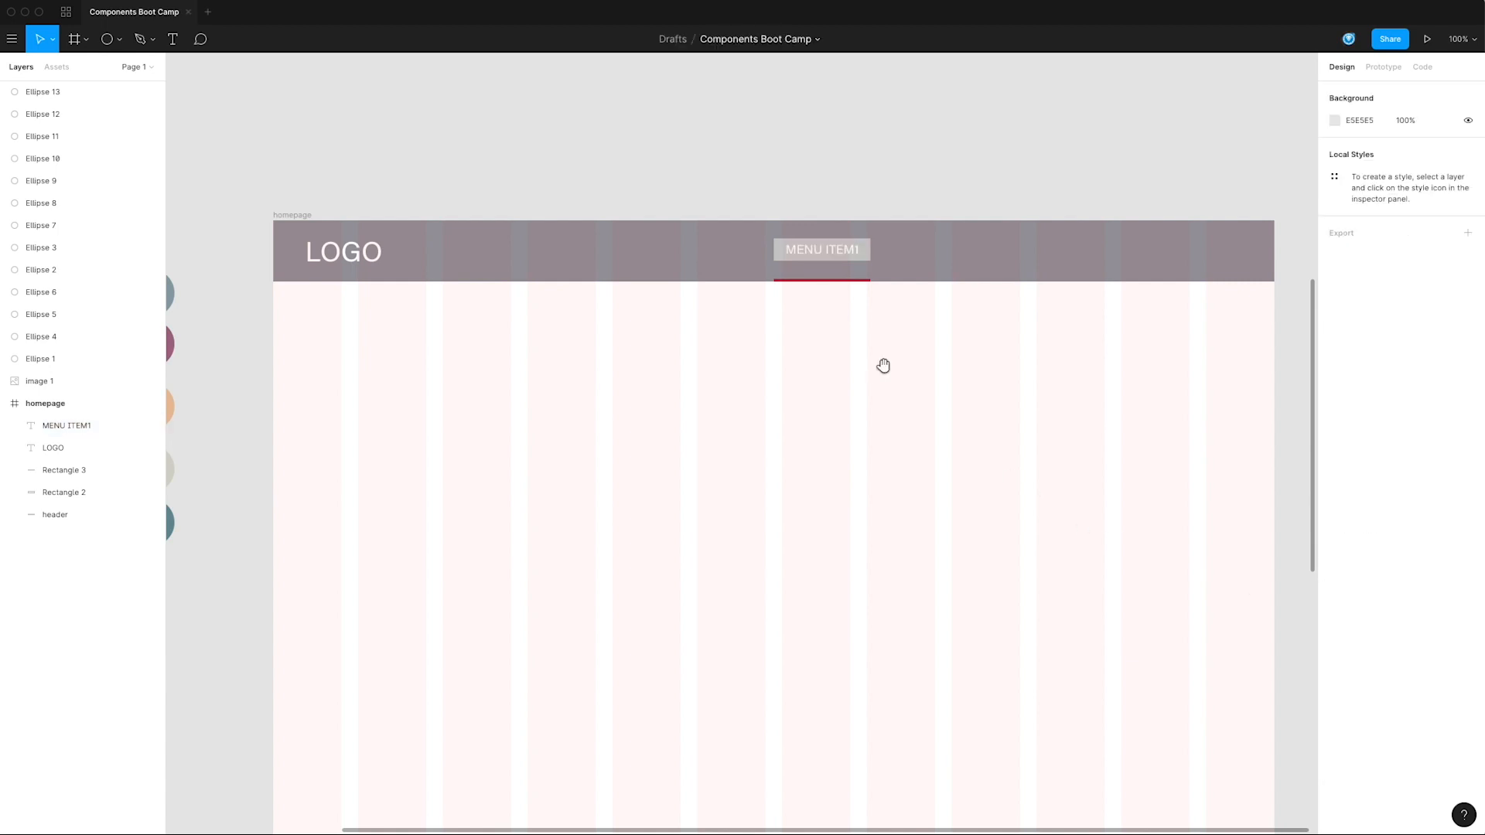
Step: Stretch the grey rectangle behind MENU ITEM1 to the full 88 px header height and nudge the text slightly down
scroll(881, 364, "left", 3)
scroll(881, 364, "up", 2)
left_click(974, 313)
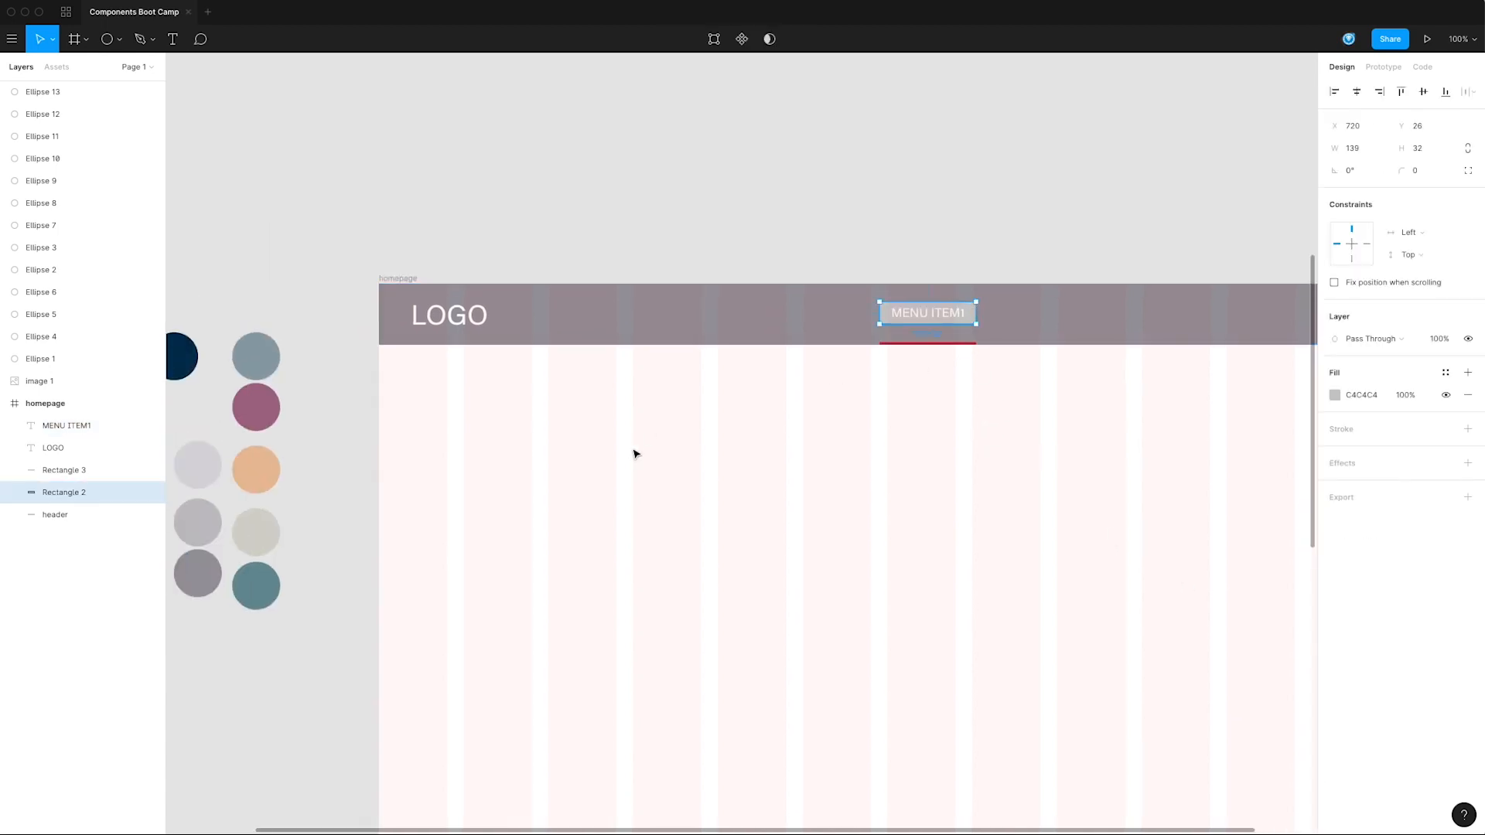
left_click_drag(932, 302, 936, 285)
left_click_drag(926, 338, 925, 346)
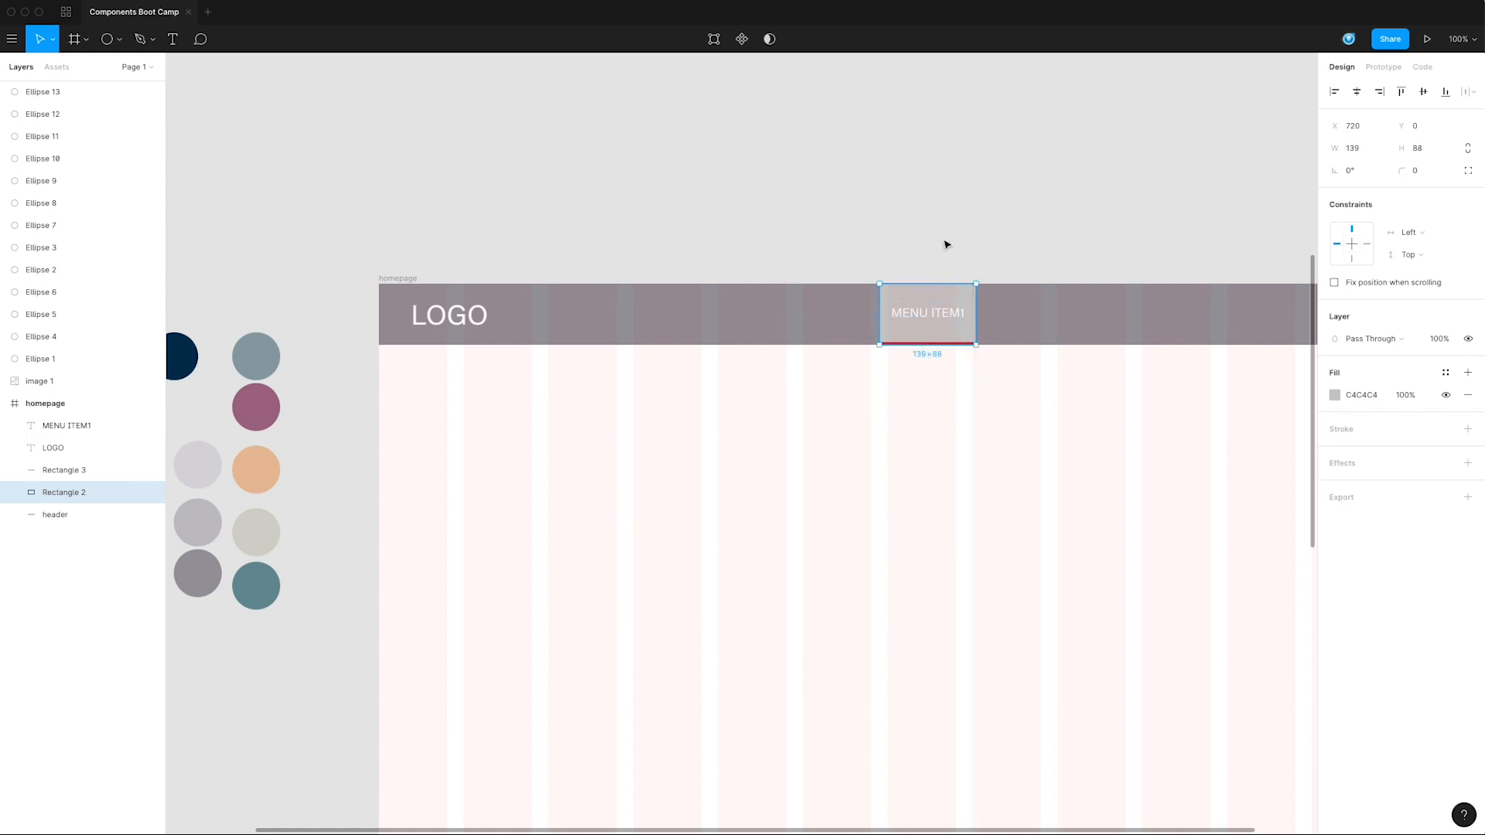
left_click(946, 244)
left_click_drag(935, 321, 934, 320)
left_click(933, 365)
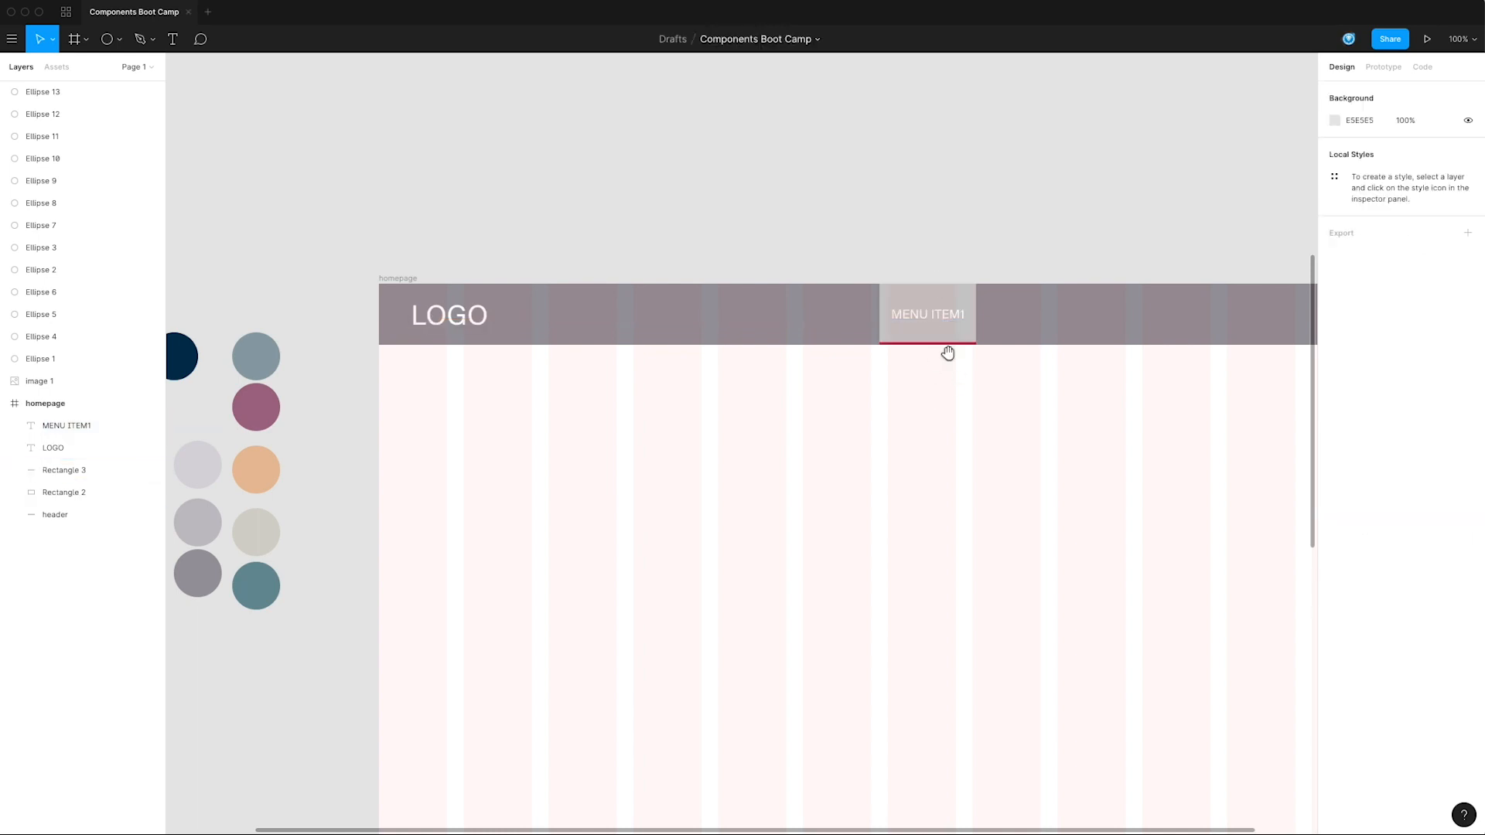
Step: Lock the header layer and create a component from the MENU ITEM1 text, its background rectangle and underline bar
scroll(952, 359, "up", 1)
left_click_drag(932, 362, 832, 339)
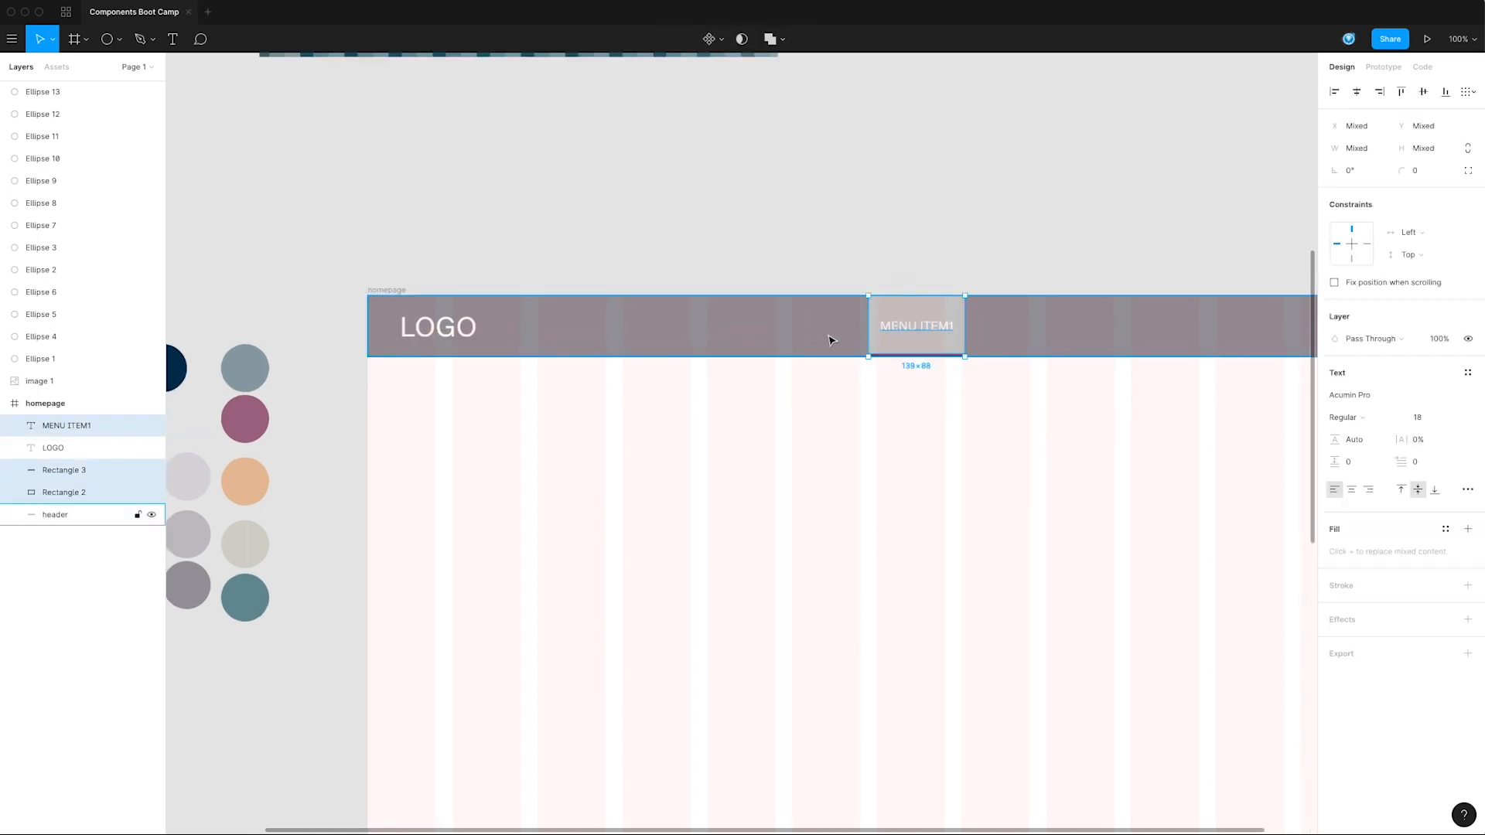
left_click(821, 337)
left_click(138, 514)
left_click_drag(872, 232, 955, 375)
scroll(928, 417, "right", 2)
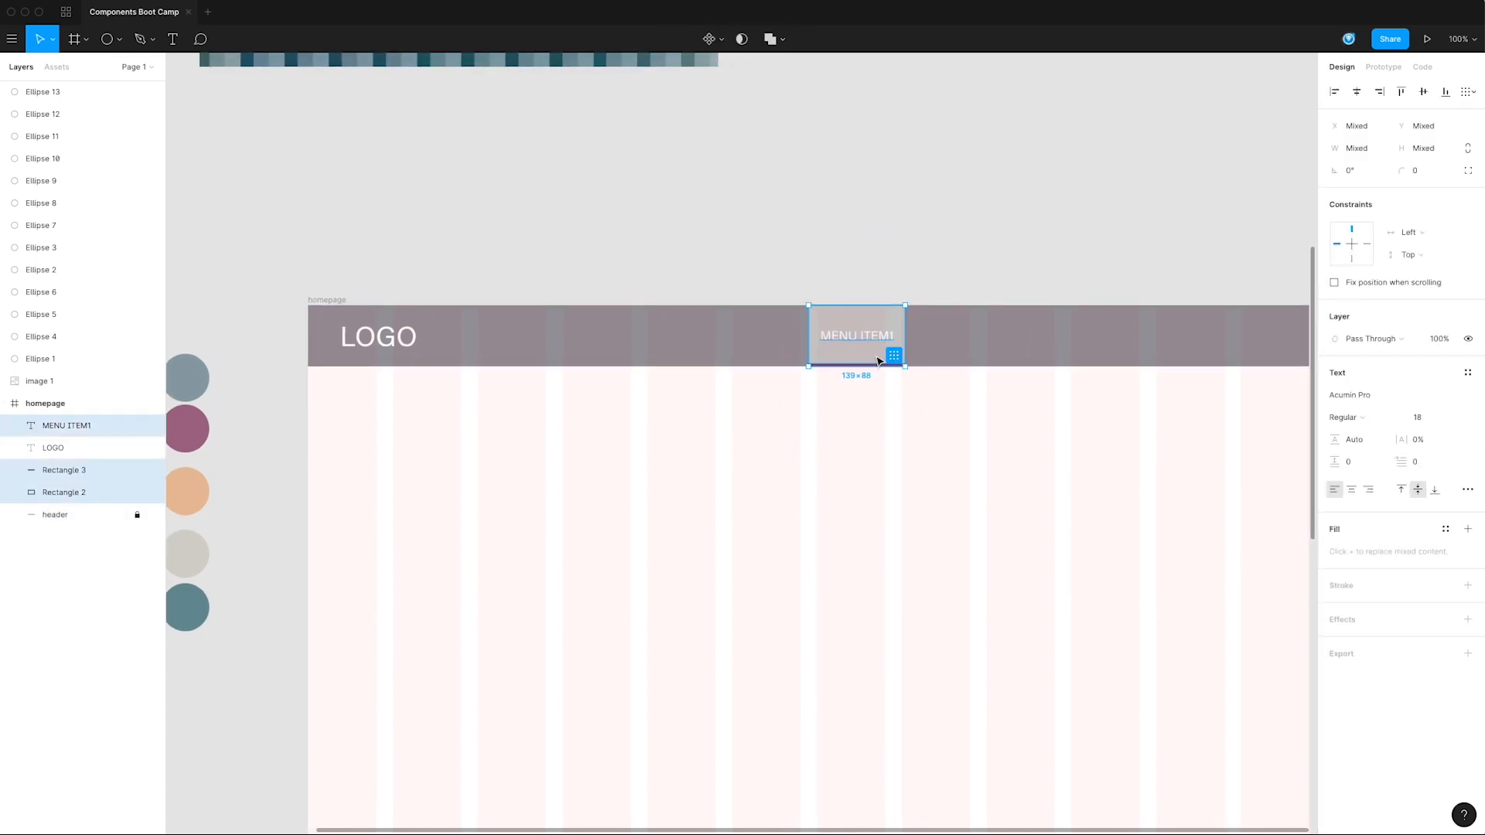
key("super+alt+k")
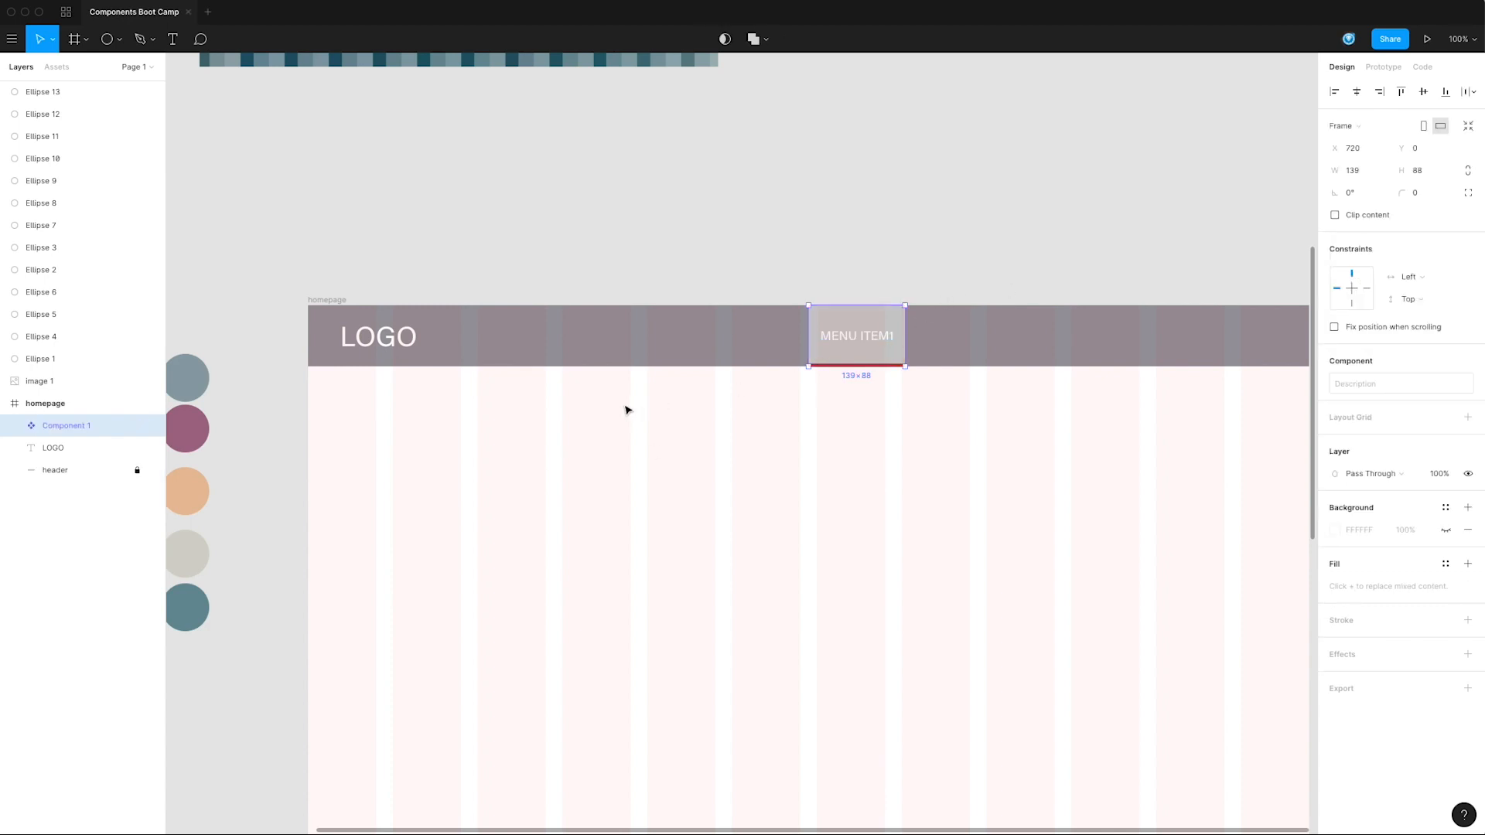
Step: Duplicate the menu item component in place to put an instance of it in the header
left_click_drag(640, 426, 813, 374)
left_click(811, 380, "alt")
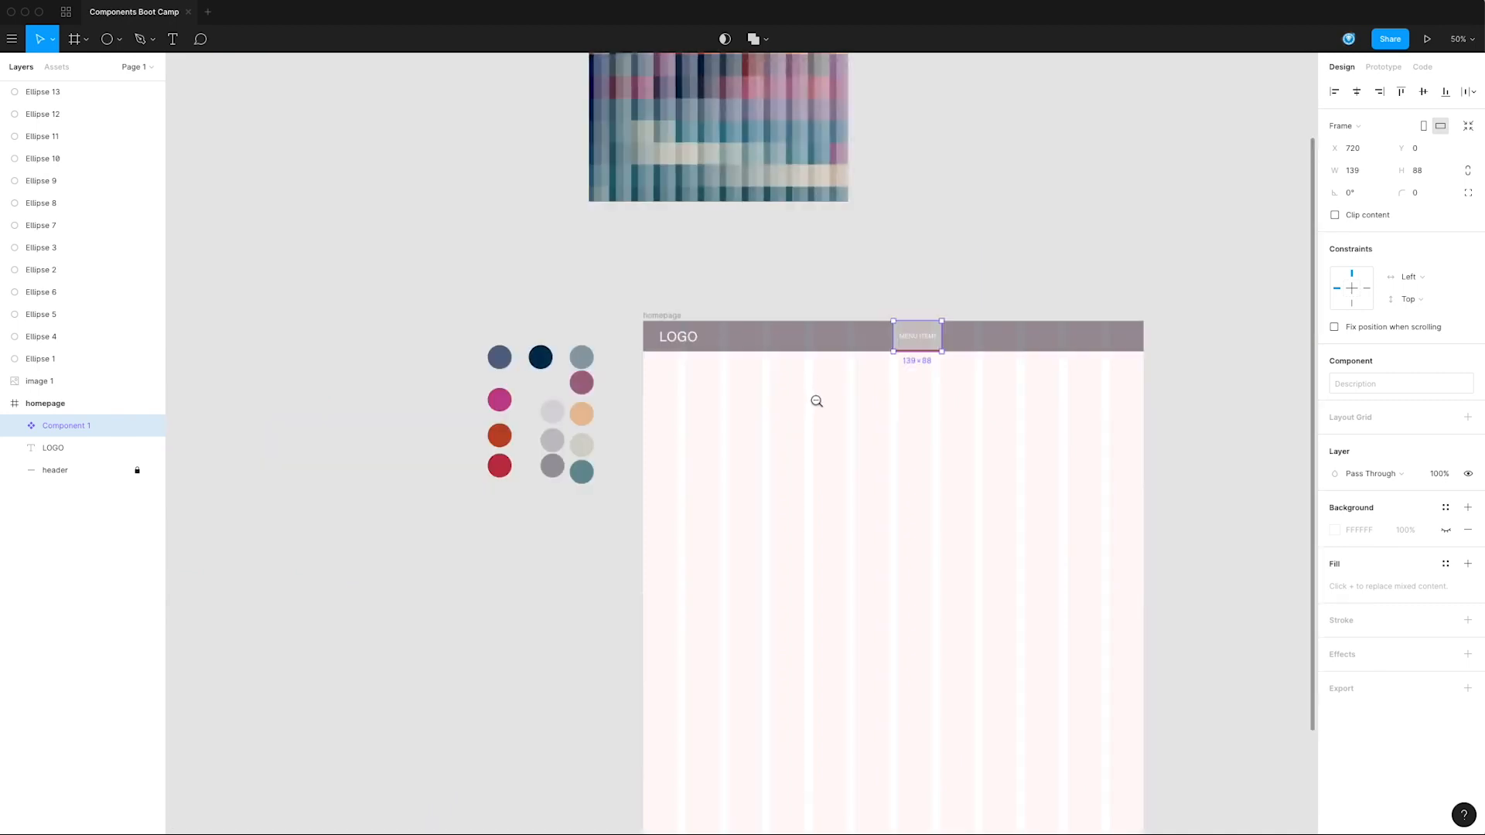
left_click(812, 395, "alt")
left_click_drag(892, 448, 818, 424)
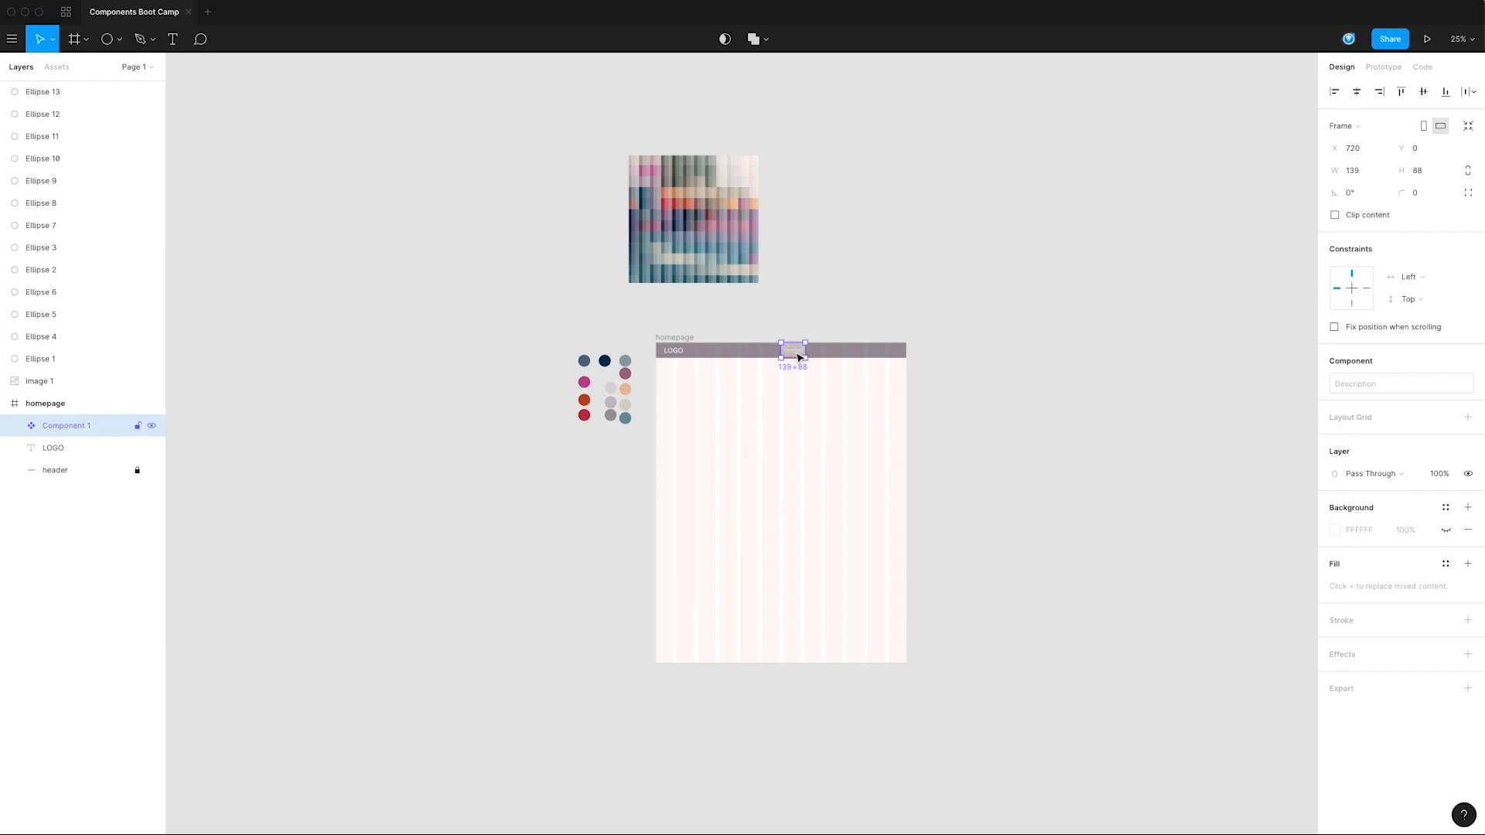
key("super+d")
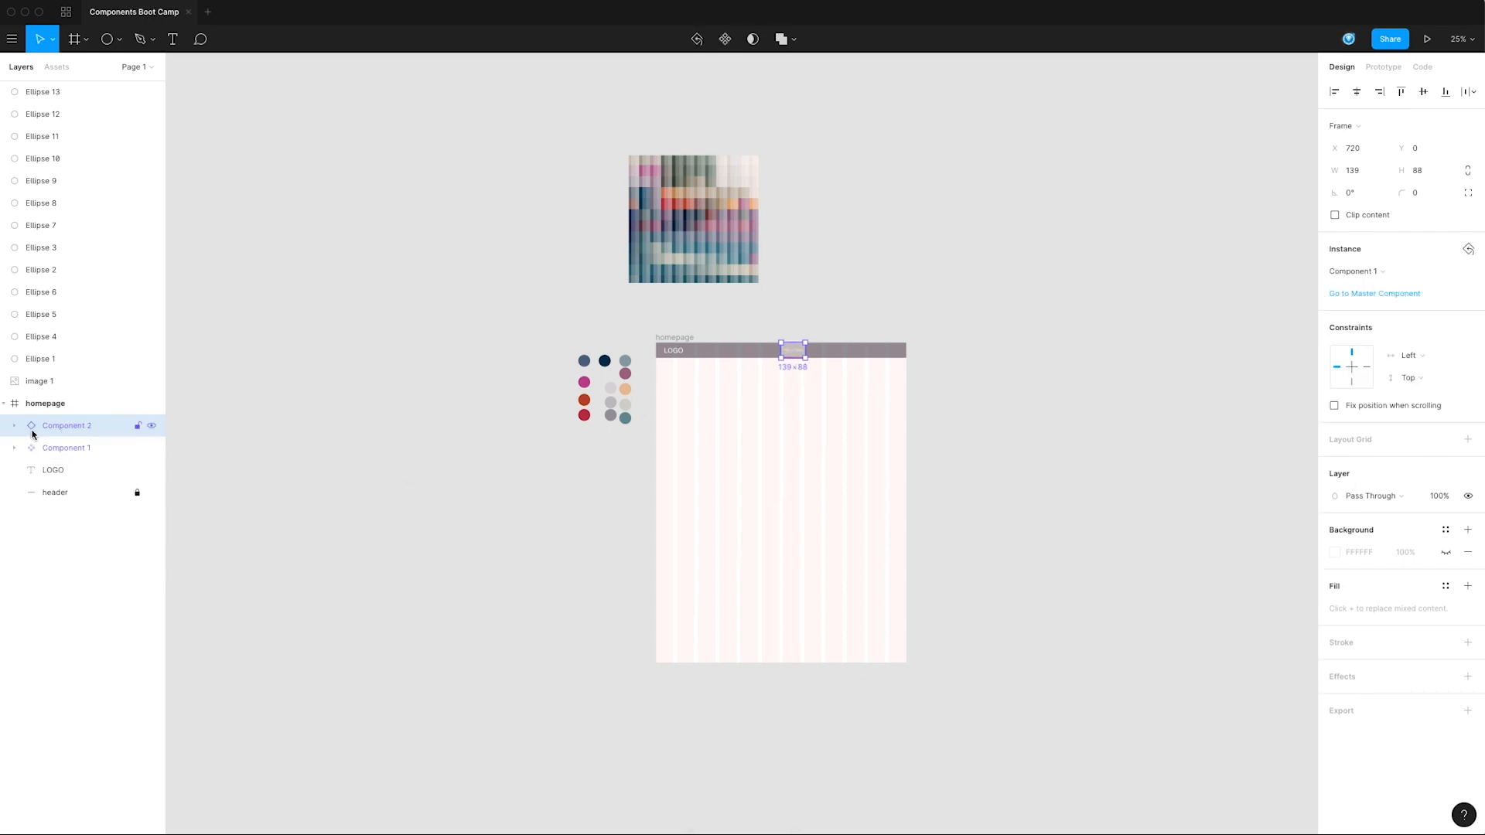
Step: Try moving the main menu item component far outside the homepage frame to X 2710, Y -1033, and undo the move
left_click(53, 448)
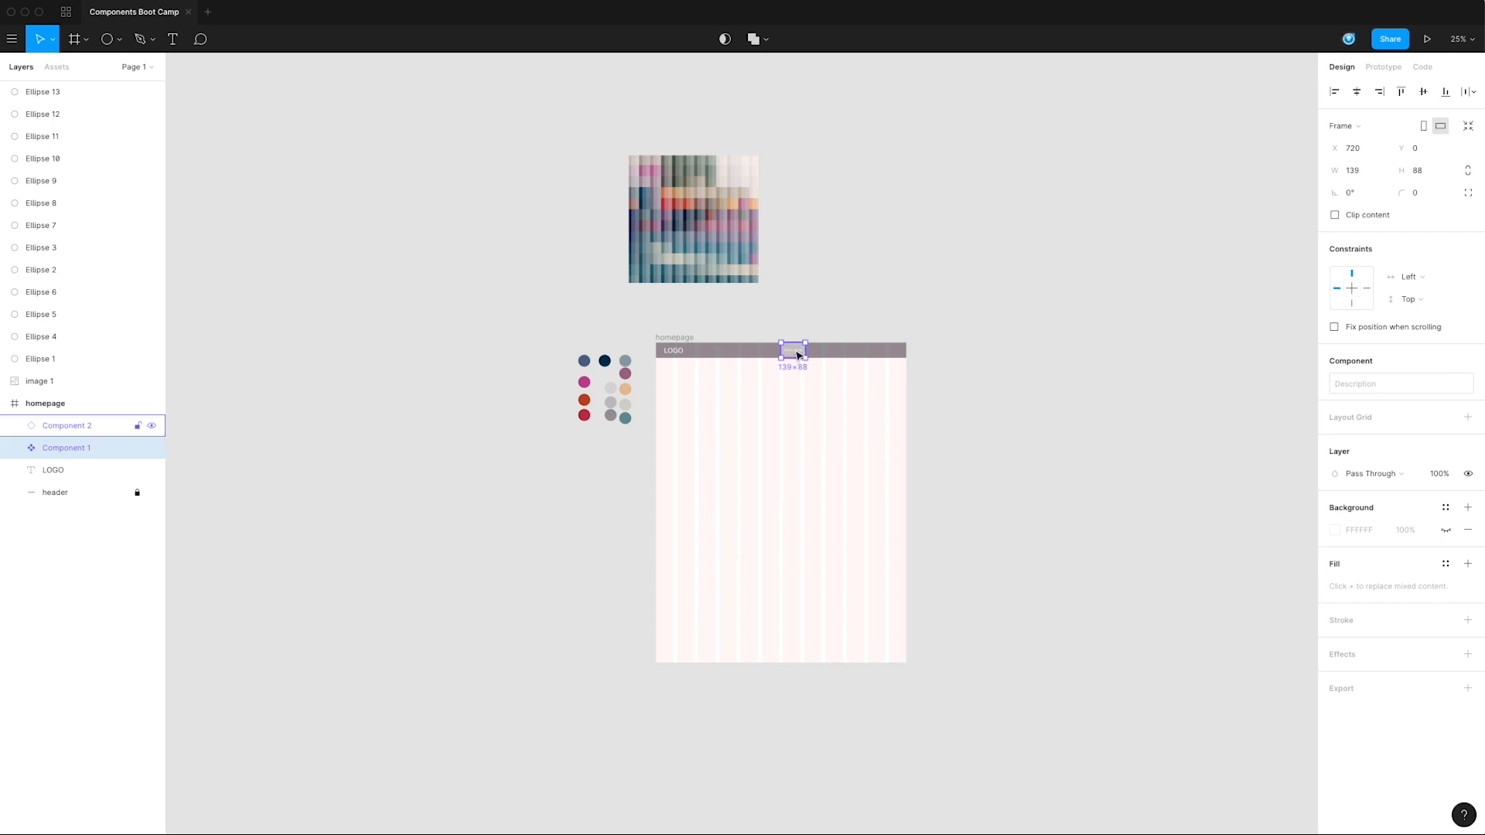
left_click_drag(1129, 338, 1152, 333)
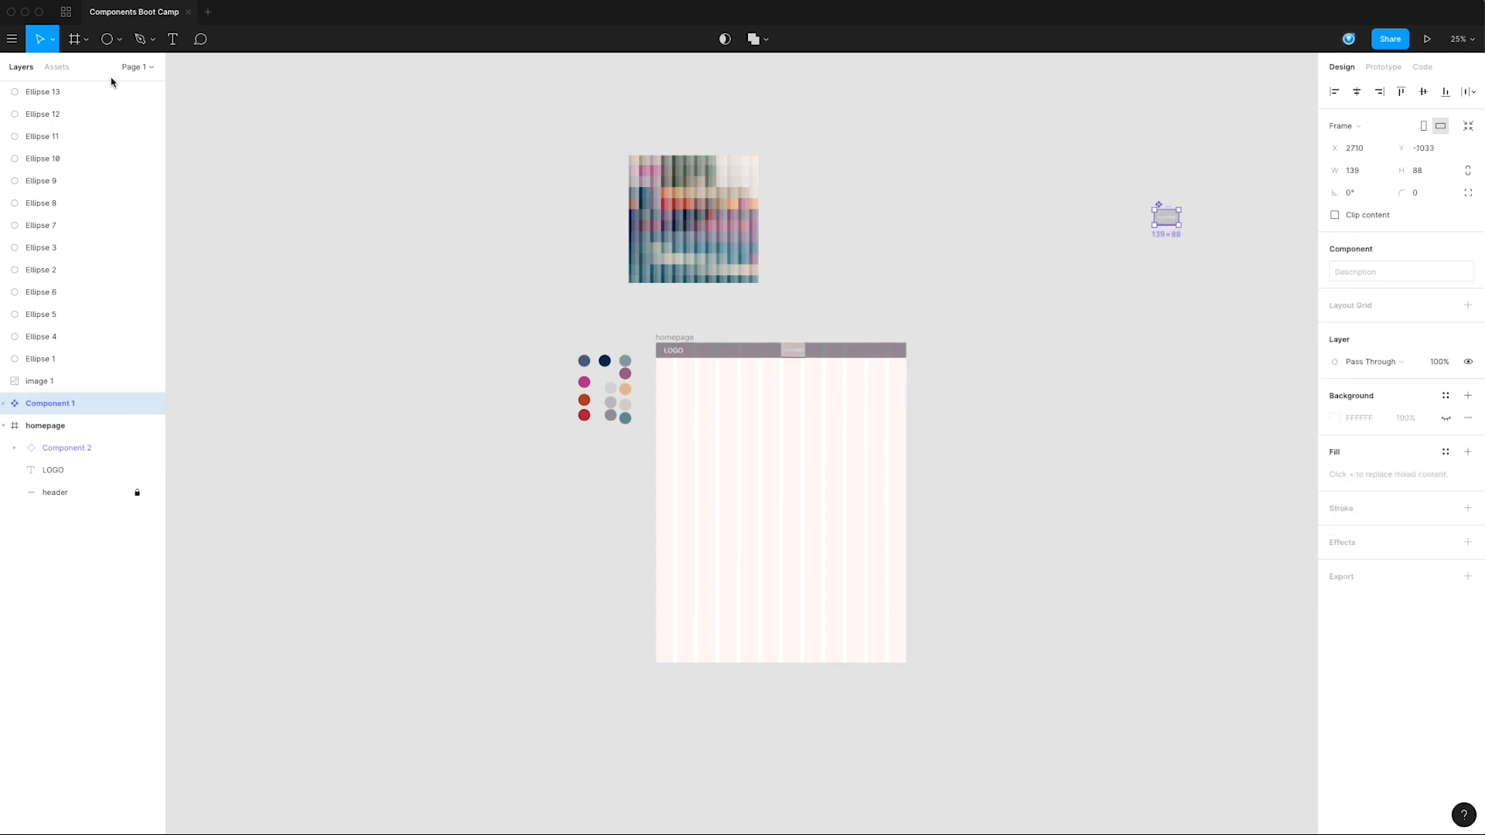
left_click(142, 69)
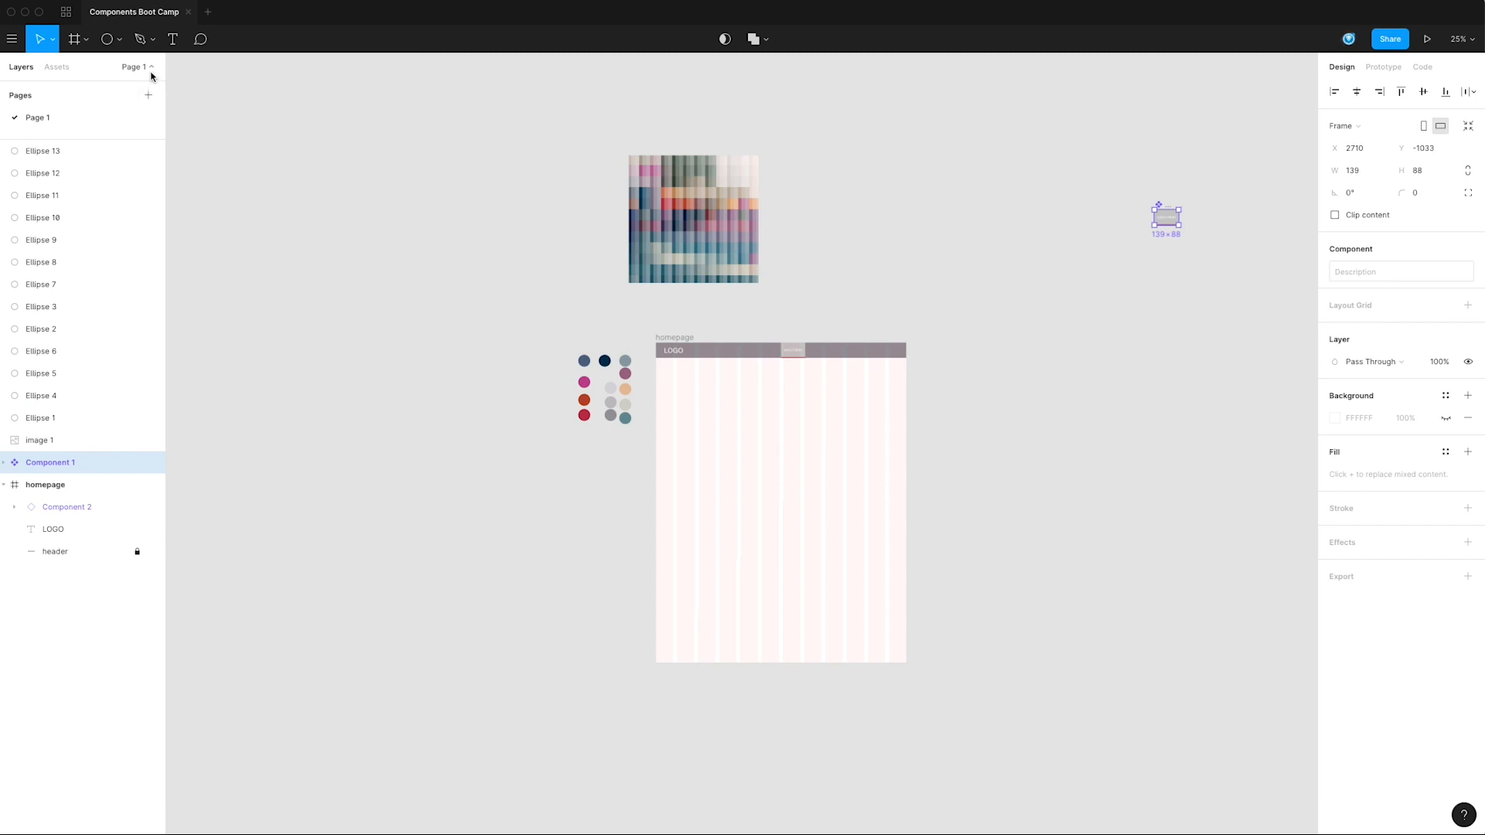
left_click(151, 69)
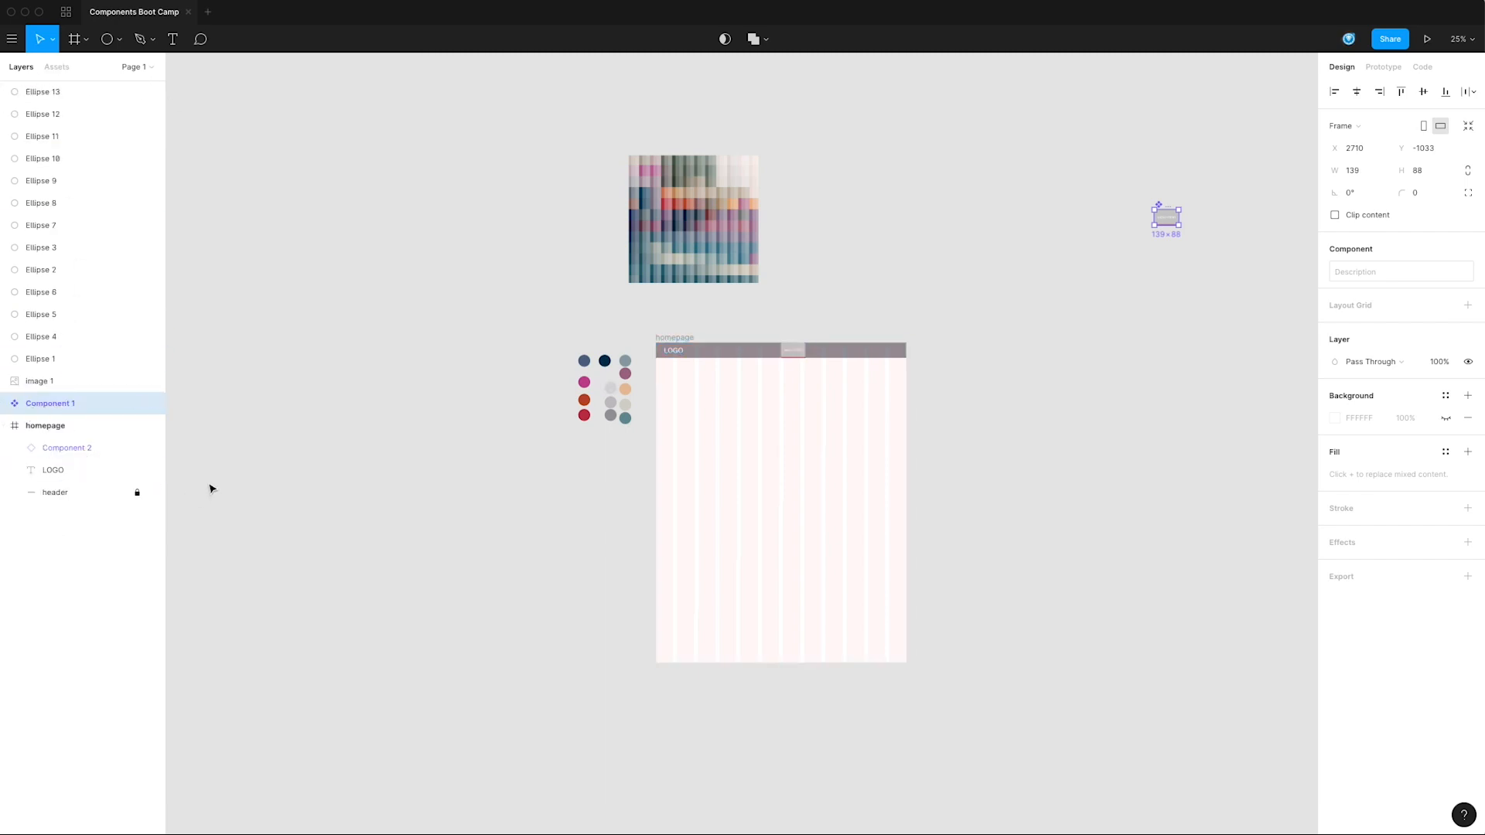
key("super+z")
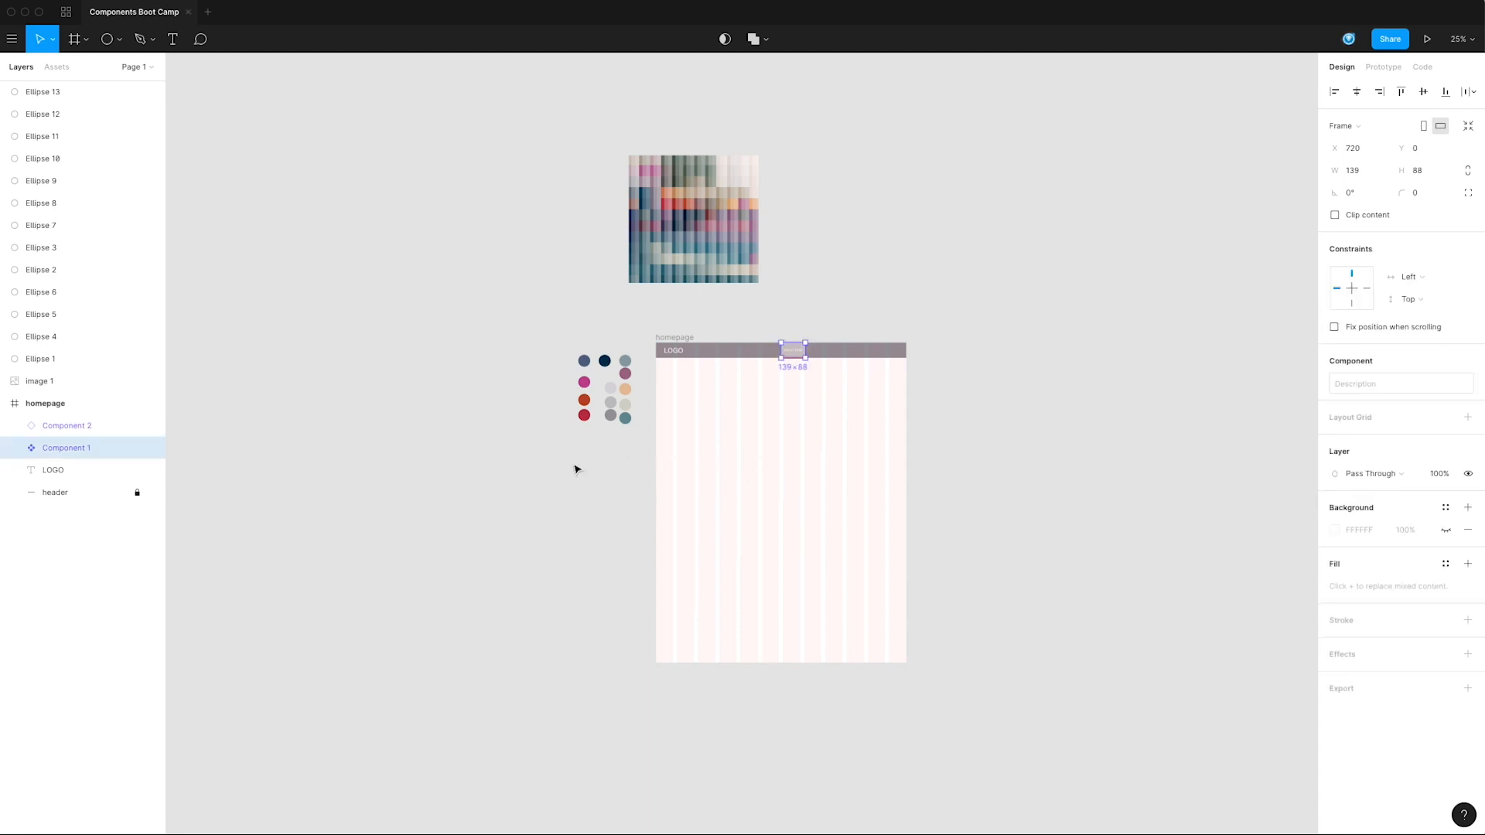
Step: Move the main menu item component out of the homepage frame onto the canvas just above the header, at about X 573, Y -524
scroll(772, 392, "up", 5, "ctrl")
scroll(802, 384, "up", 3)
scroll(803, 384, "right", 1)
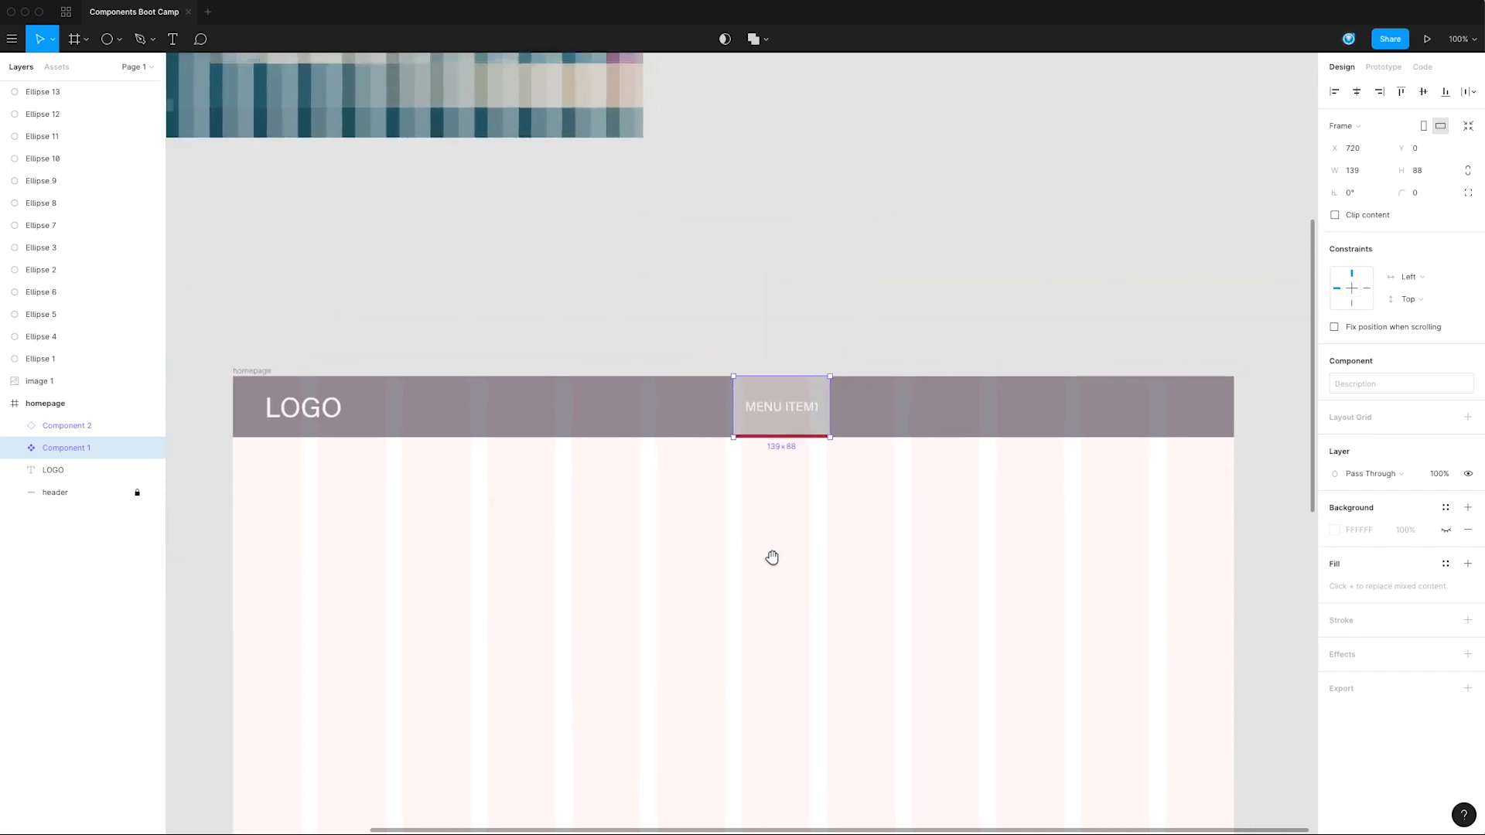
left_click_drag(788, 402, 800, 245)
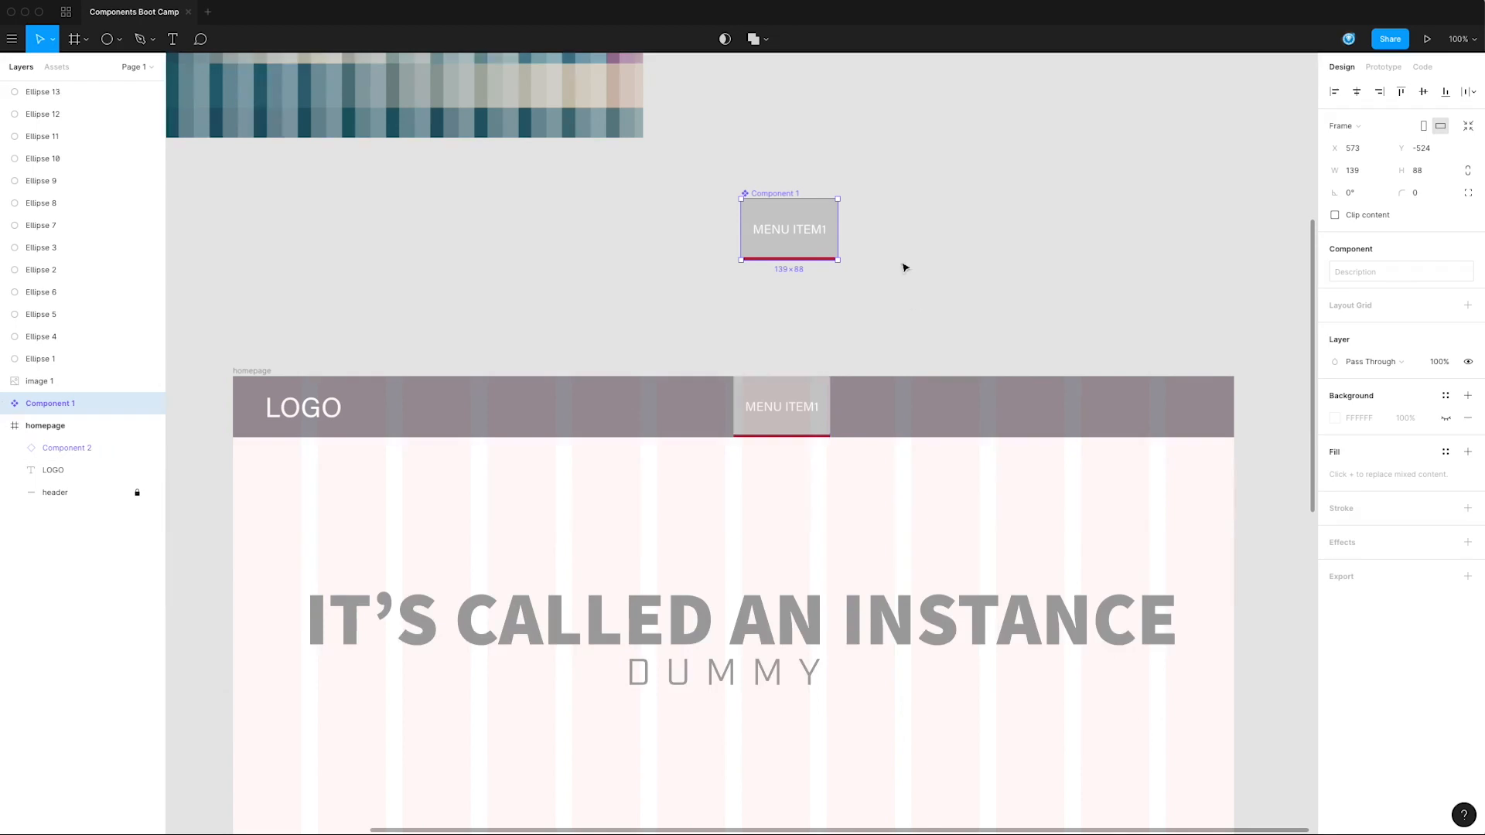
Step: Apply the blue #0076A9 color style to the MENU ITEM1 text in the main component
double_click(801, 239)
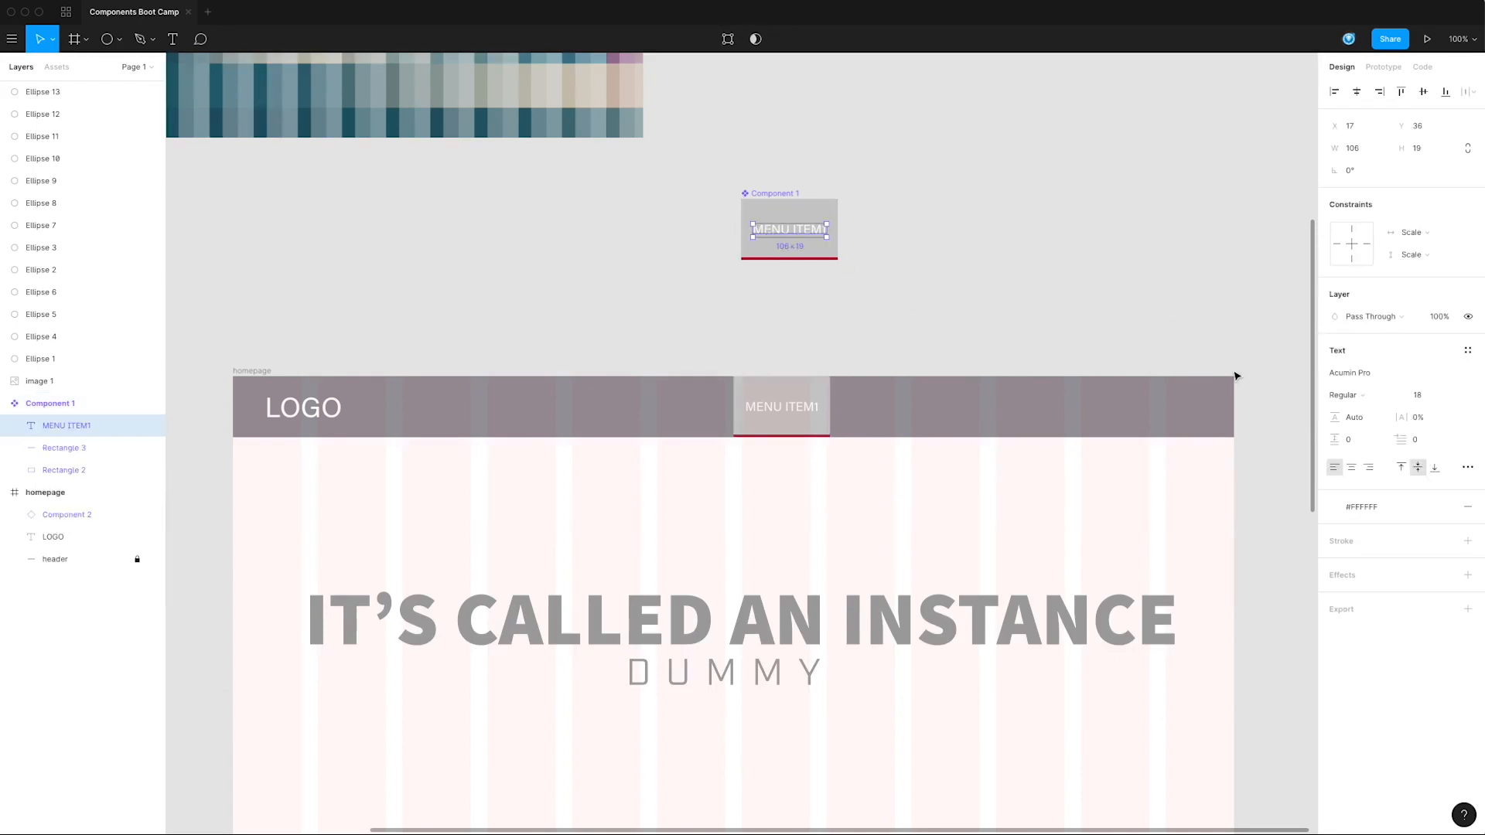
left_click(1445, 507)
left_click(1388, 609)
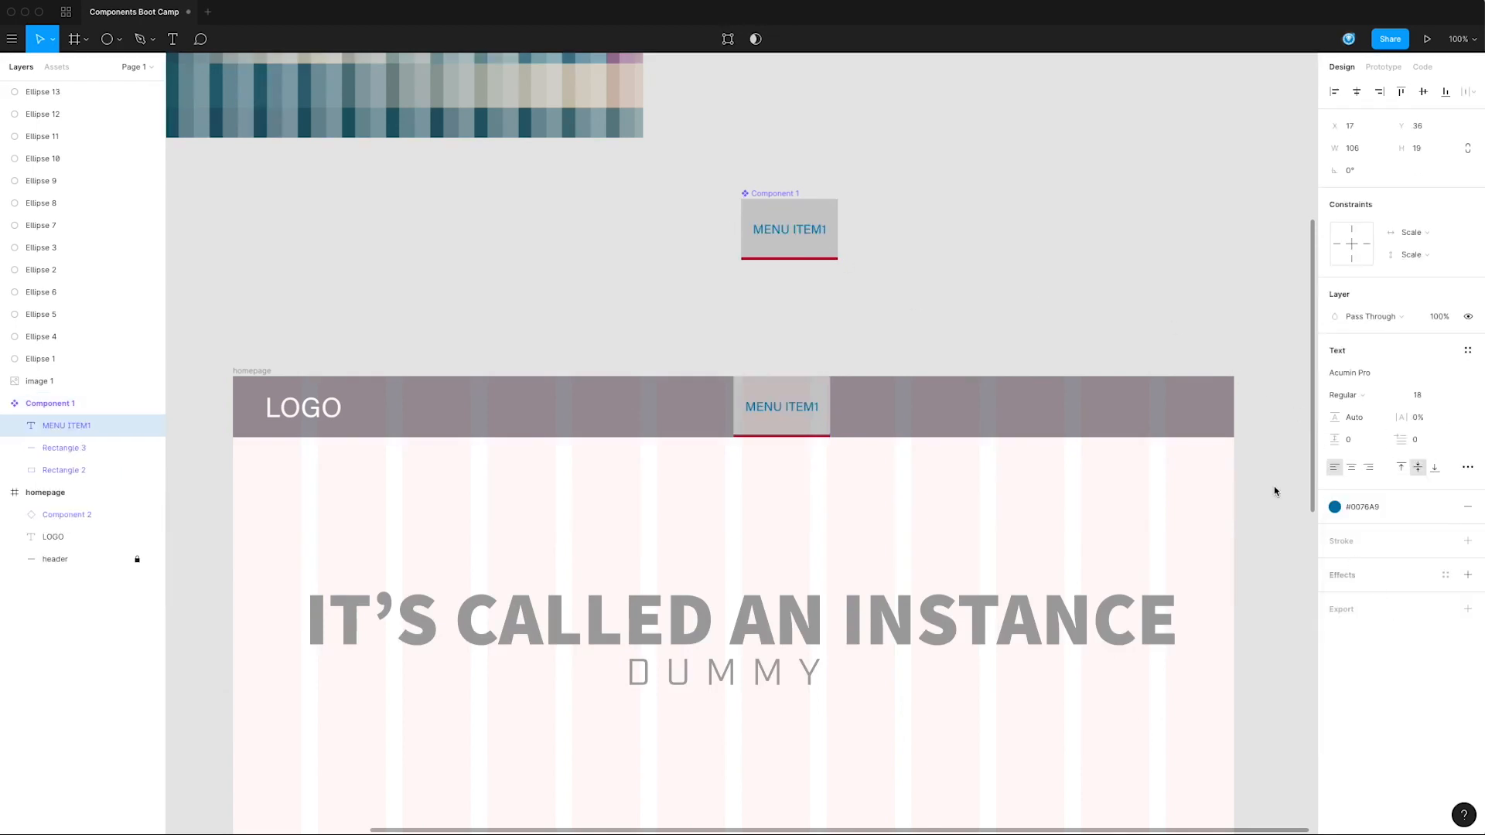
Step: Detach the color style from the main component's MENU ITEM1 text so its fill can be edited directly
left_click_drag(817, 307, 1105, 254)
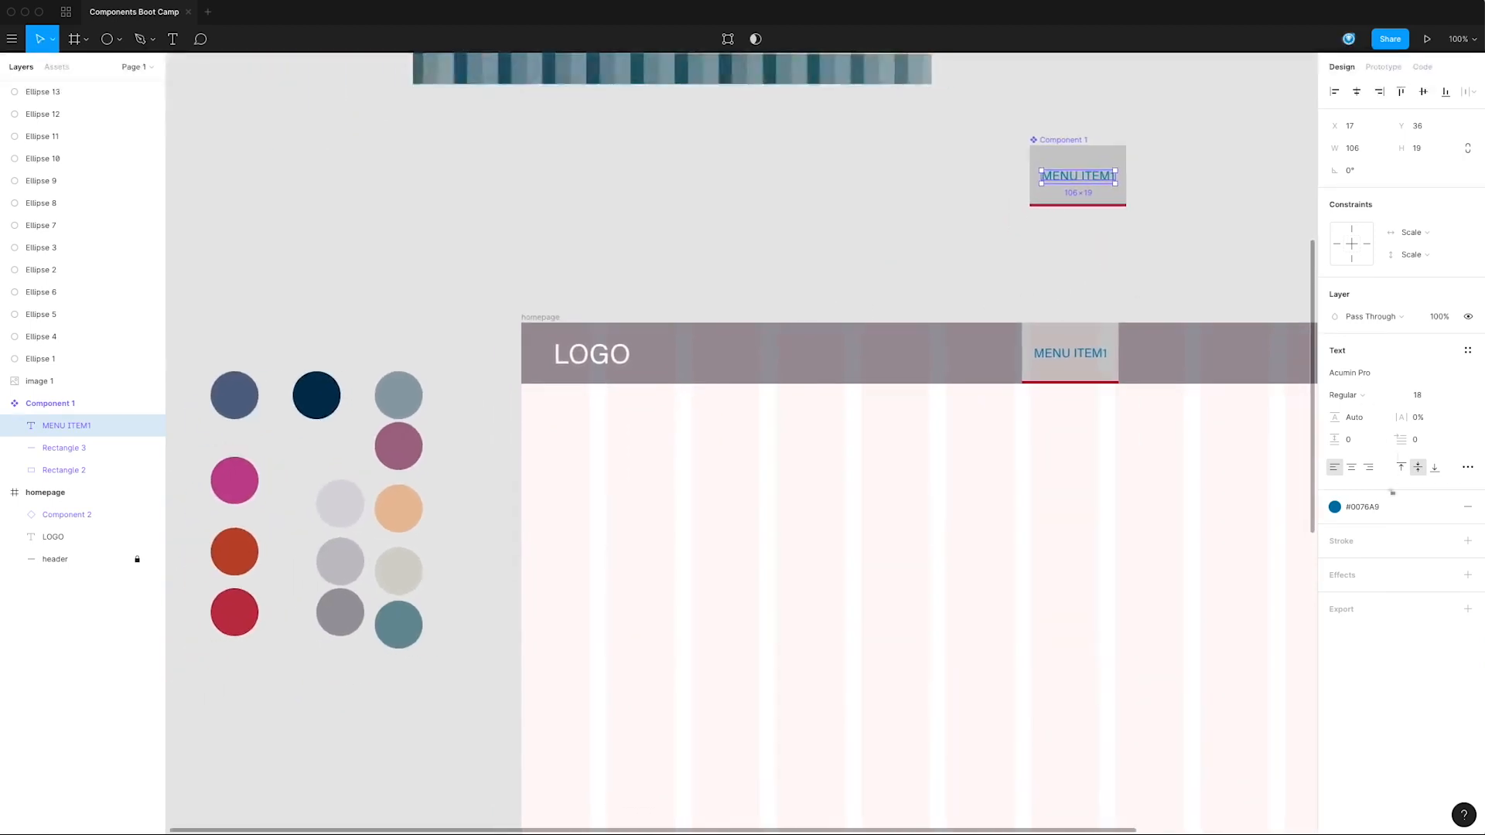
left_click(1335, 508)
left_click(1337, 508)
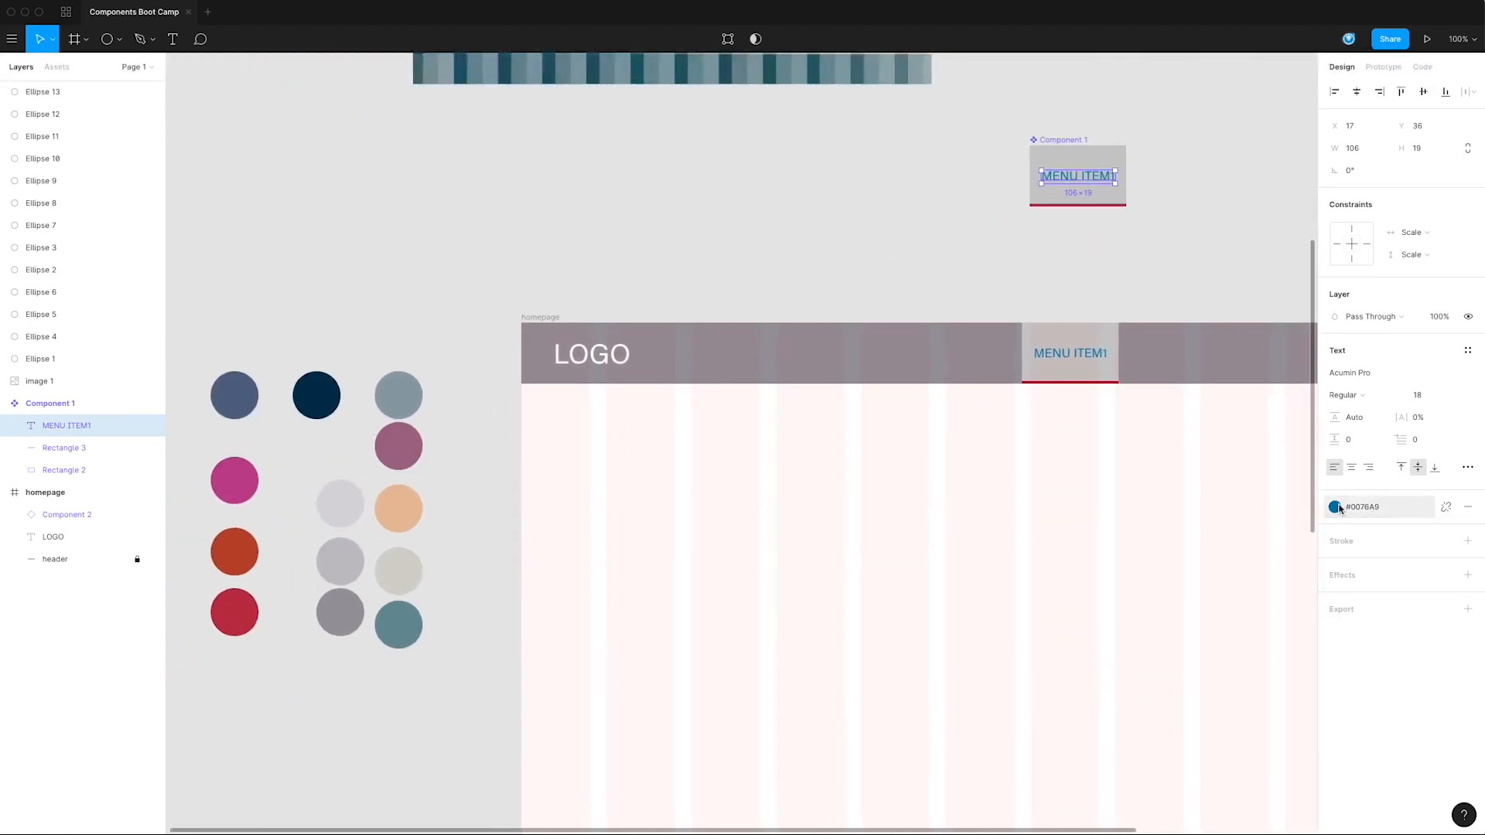
left_click(1446, 507)
Step: Sample the magenta palette circle as the fill of the main component's MENU ITEM1 text
left_click(1335, 529)
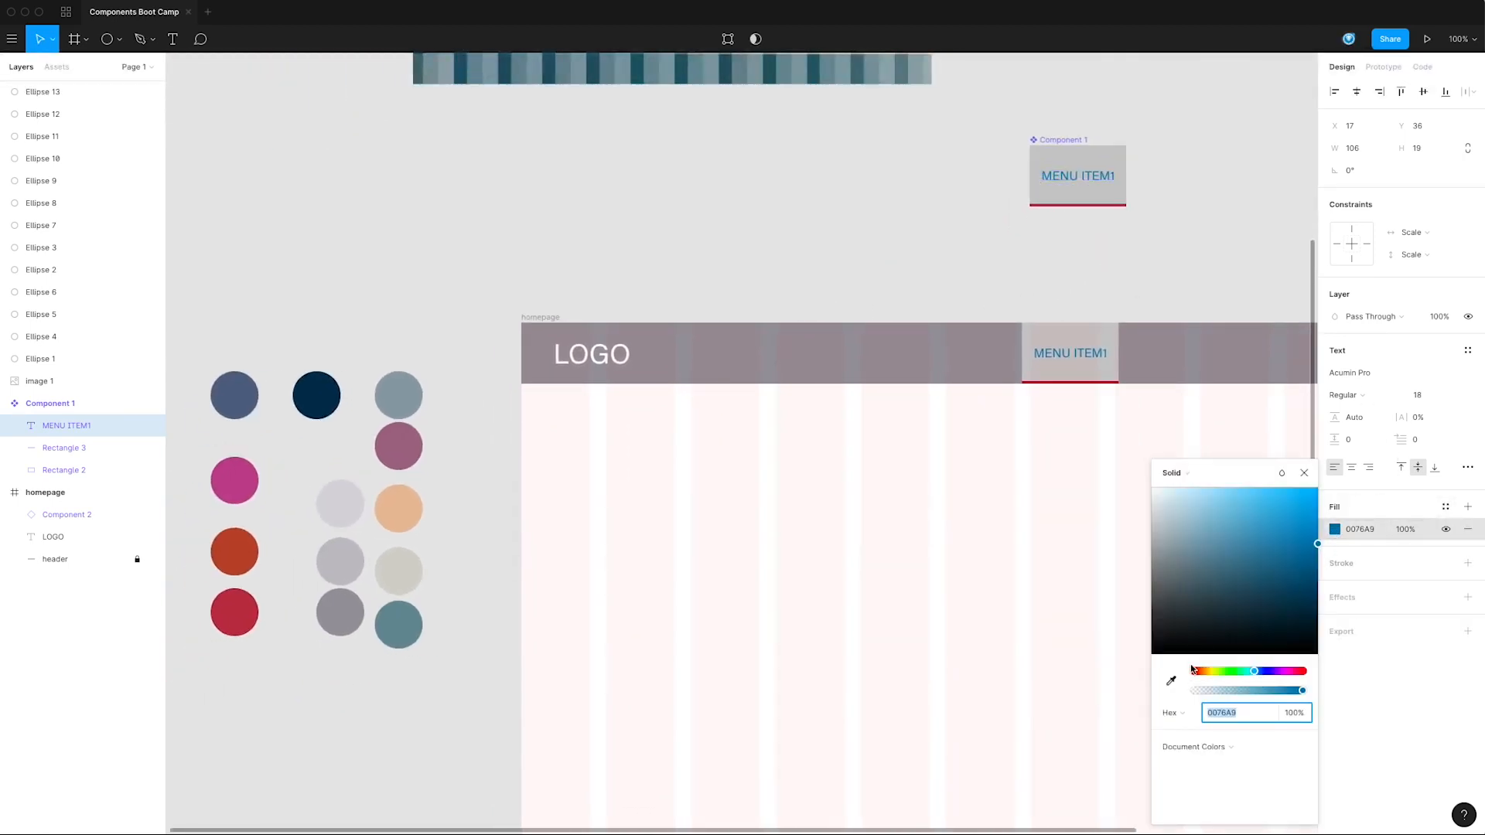
left_click(1170, 681)
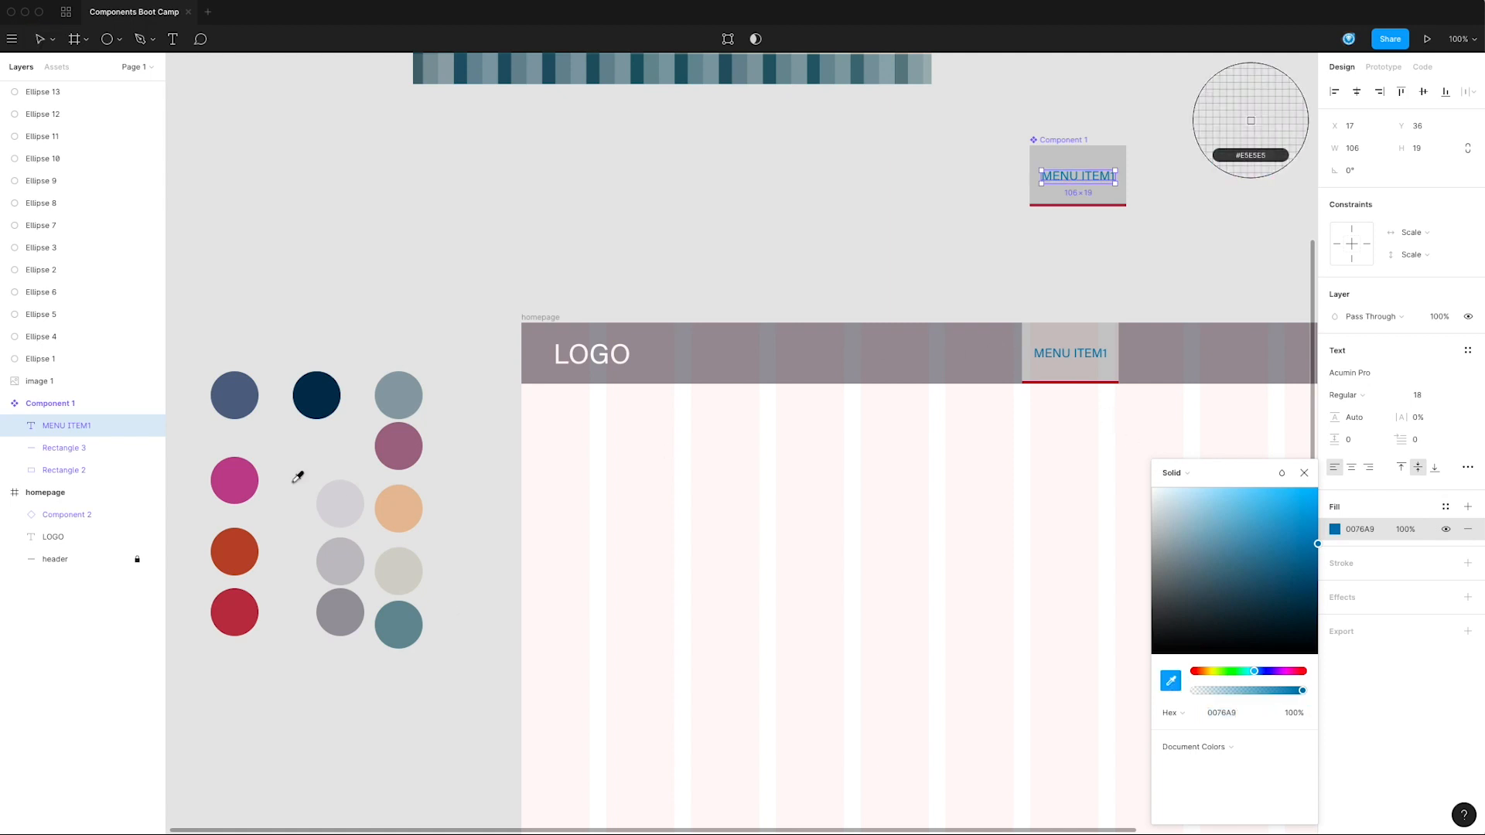
left_click(236, 479)
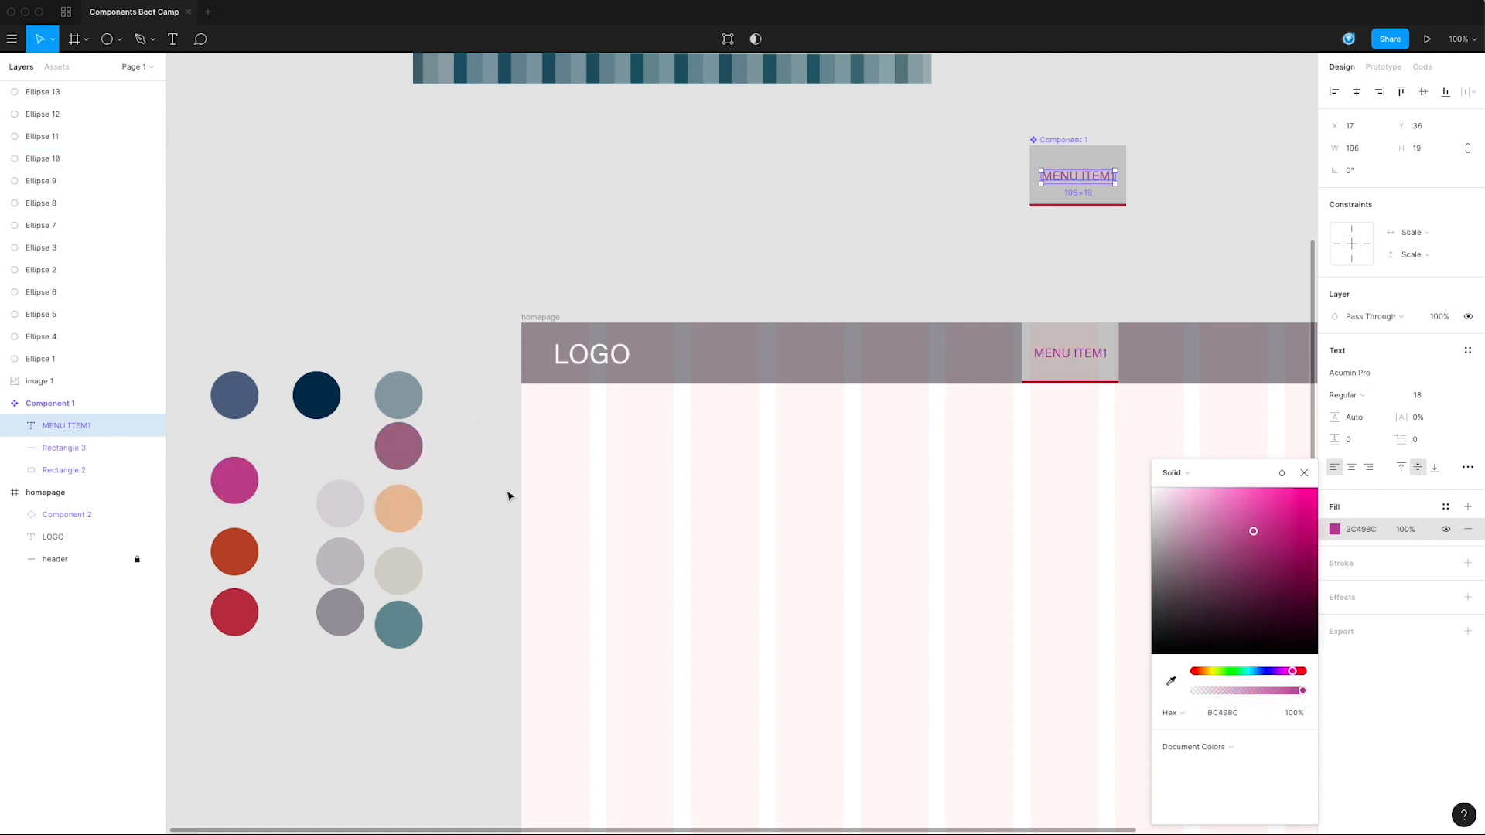
Step: Set the fill of the main component's MENU ITEM1 text to white, FFFFFF
left_click_drag(1195, 577, 1144, 473)
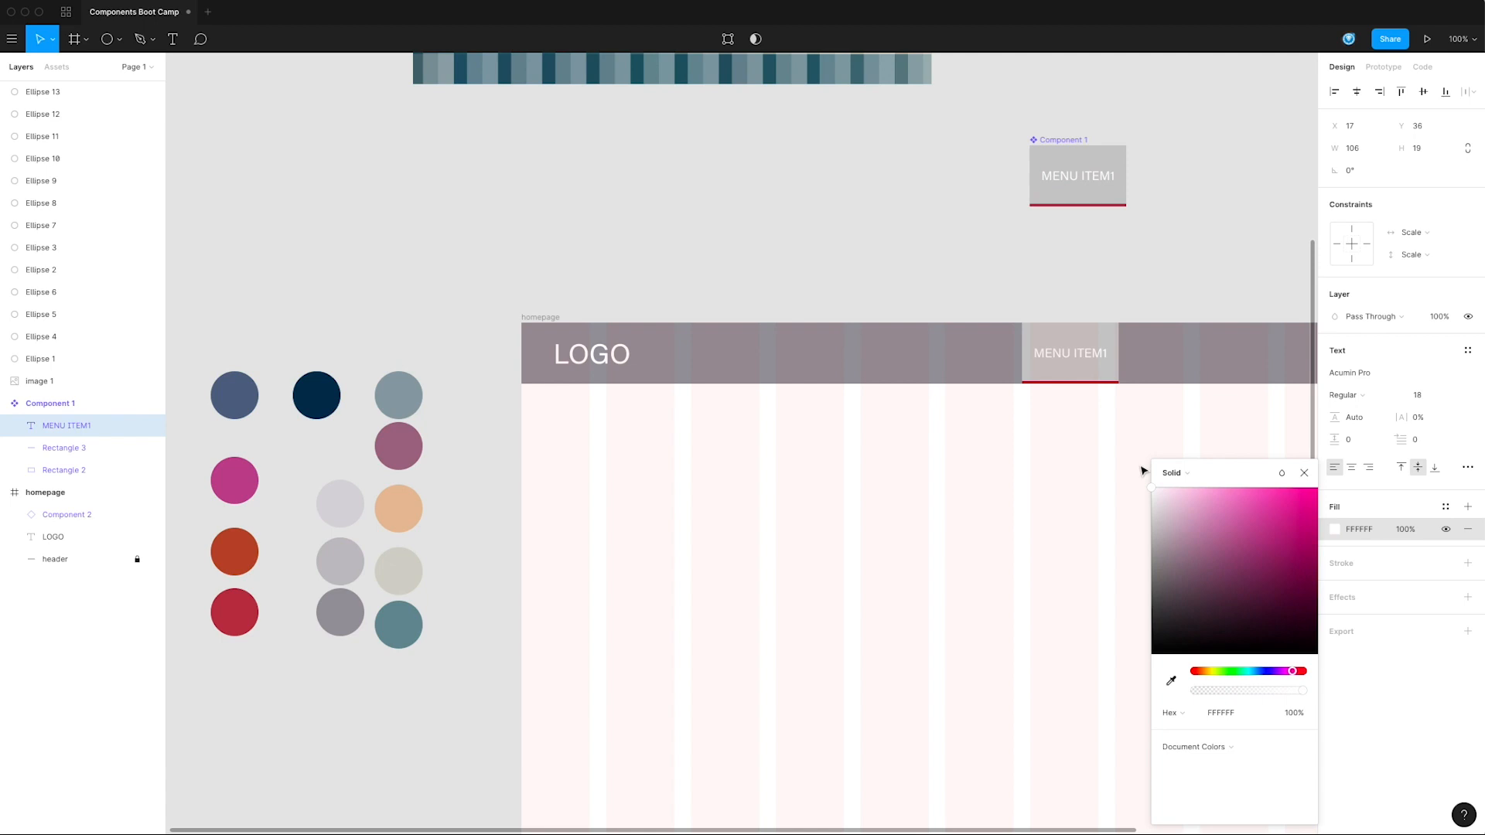
left_click(1146, 254)
scroll(1132, 293, "right", 1)
left_click_drag(1132, 293, 989, 265)
Step: Hide the grey background rectangle, Rectangle 2, in the main menu item component
left_click(953, 155)
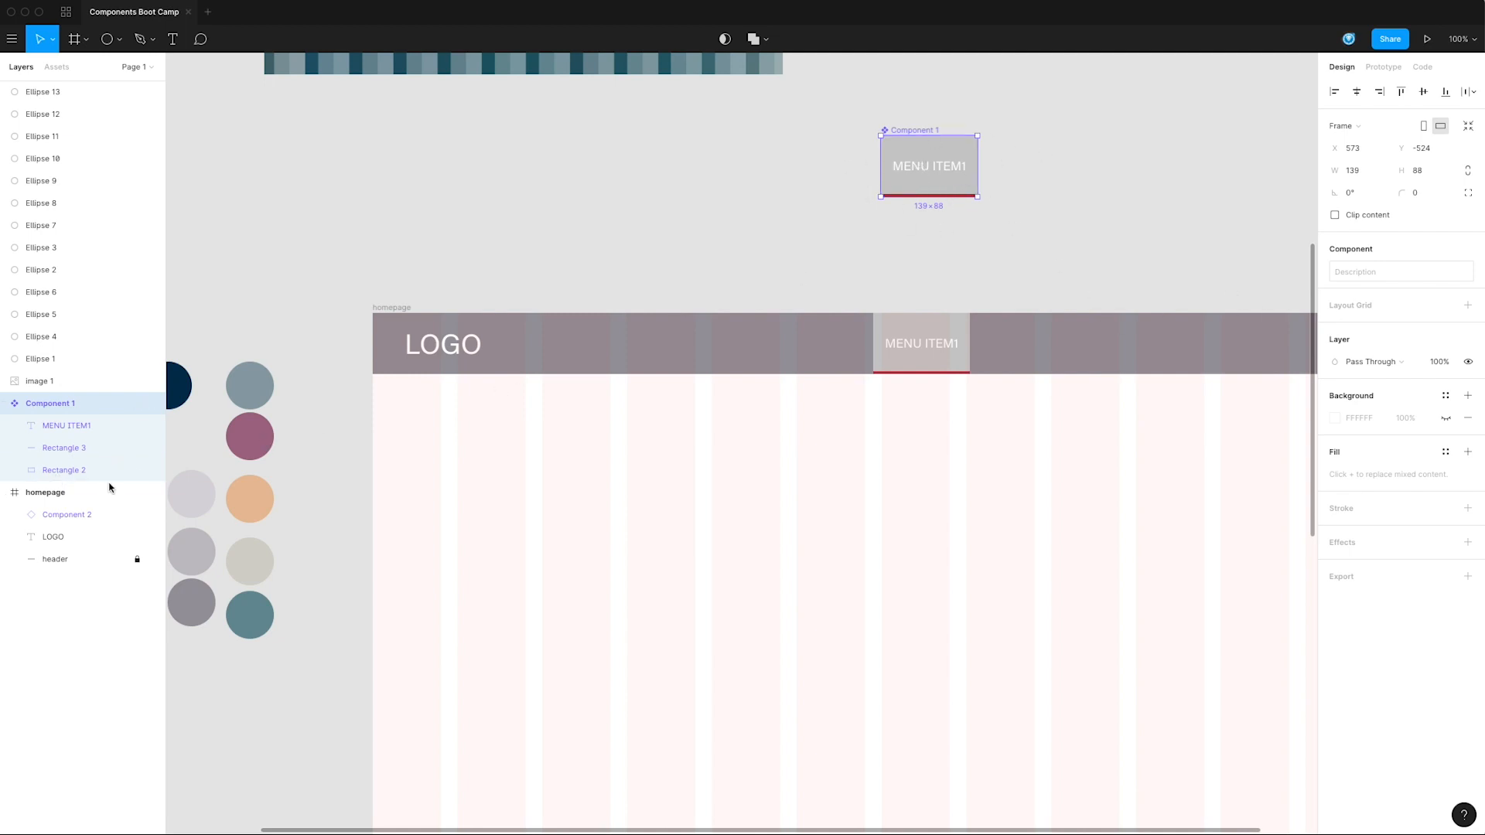
left_click(152, 470)
left_click(971, 260)
scroll(971, 260, "right", 4)
scroll(971, 260, "up", 1)
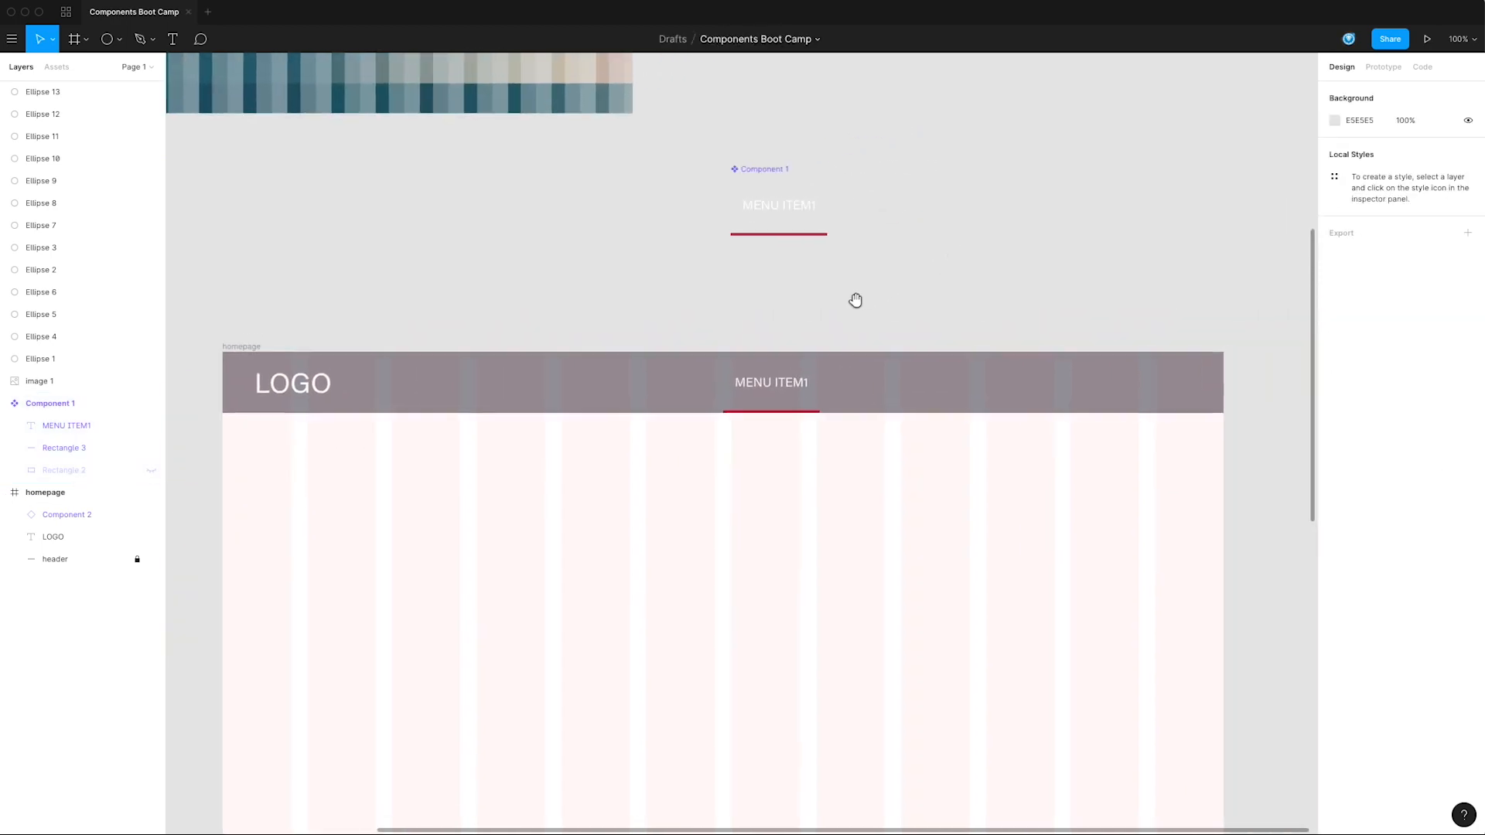
left_click(767, 399)
mouse_move(808, 385)
left_mouse_down()
mouse_move(1085, 384)
mouse_move(687, 389)
mouse_move(1090, 393)
mouse_move(699, 390)
mouse_move(1002, 399)
mouse_move(706, 399)
mouse_move(882, 401)
mouse_move(804, 401)
mouse_move(830, 400)
left_mouse_up()
left_click(772, 308)
key("super+z")
key("super+z")
left_click(779, 319)
left_click_drag(775, 292, 799, 304)
Step: Set the main component's MENU ITEM1 text to Left & Right horizontal constraints and center its text alignment
left_click(815, 232)
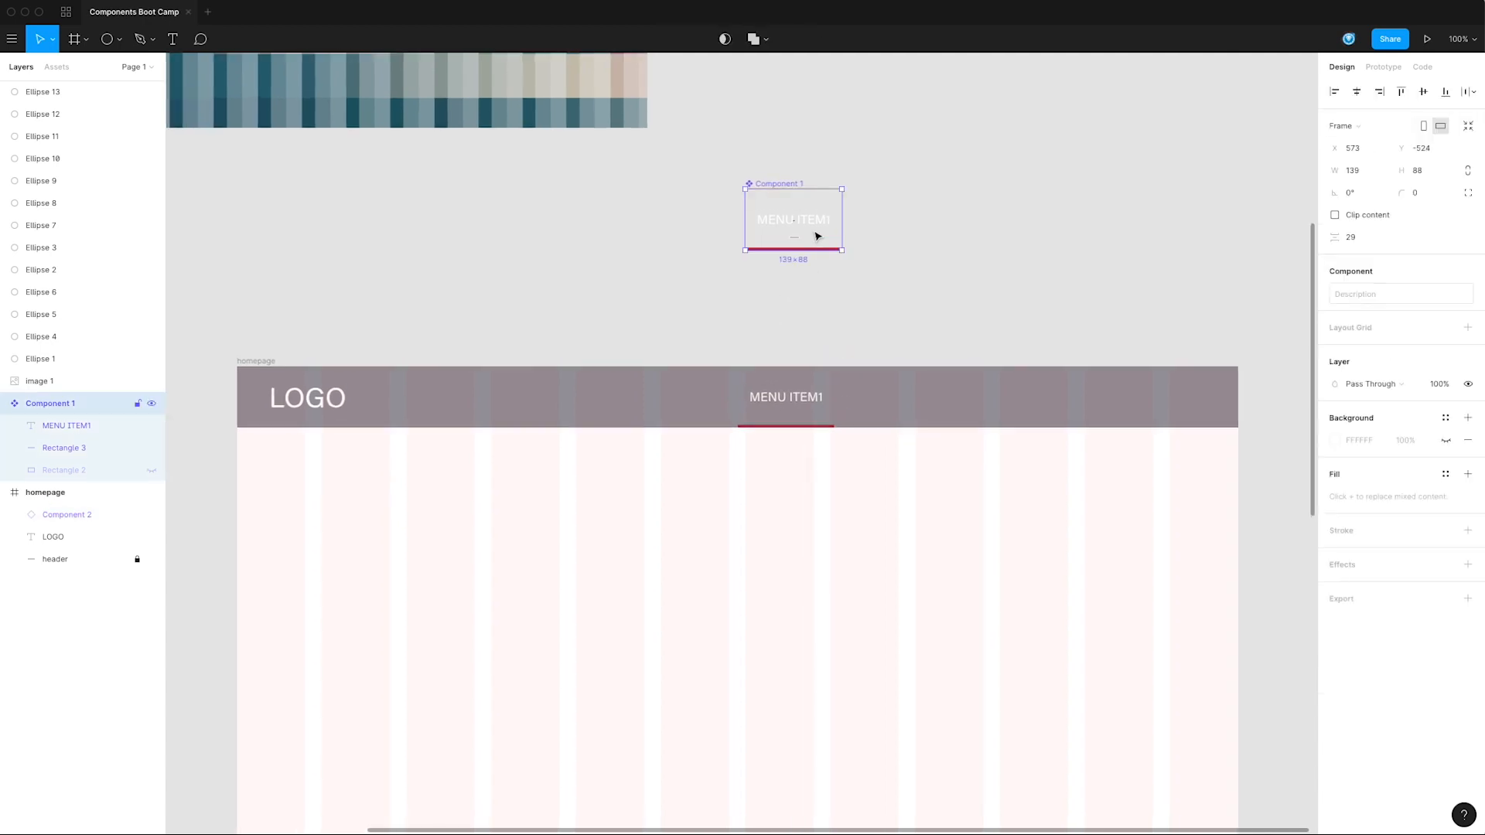
double_click(825, 224)
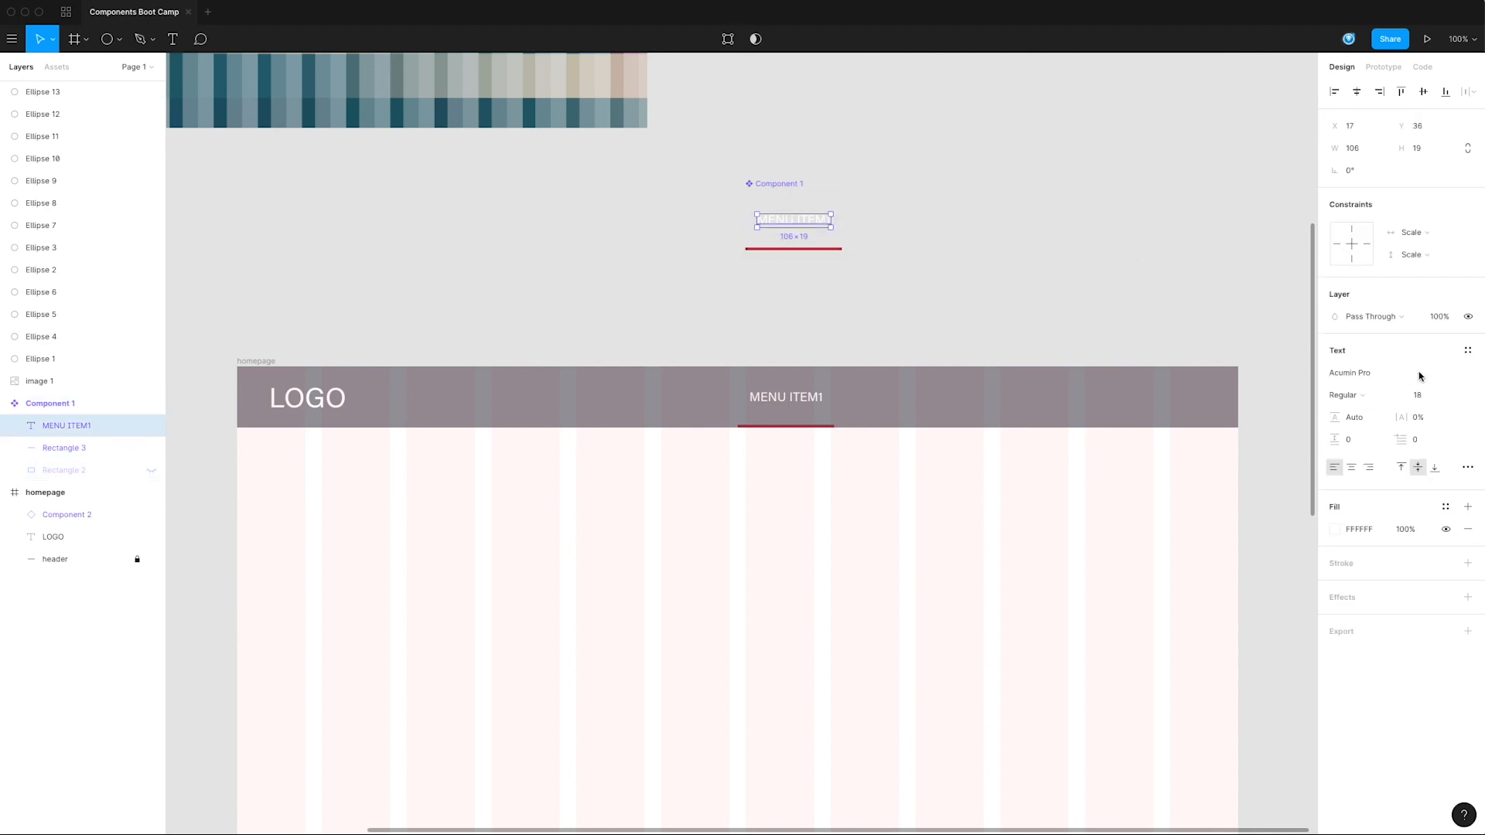
left_click(1401, 236)
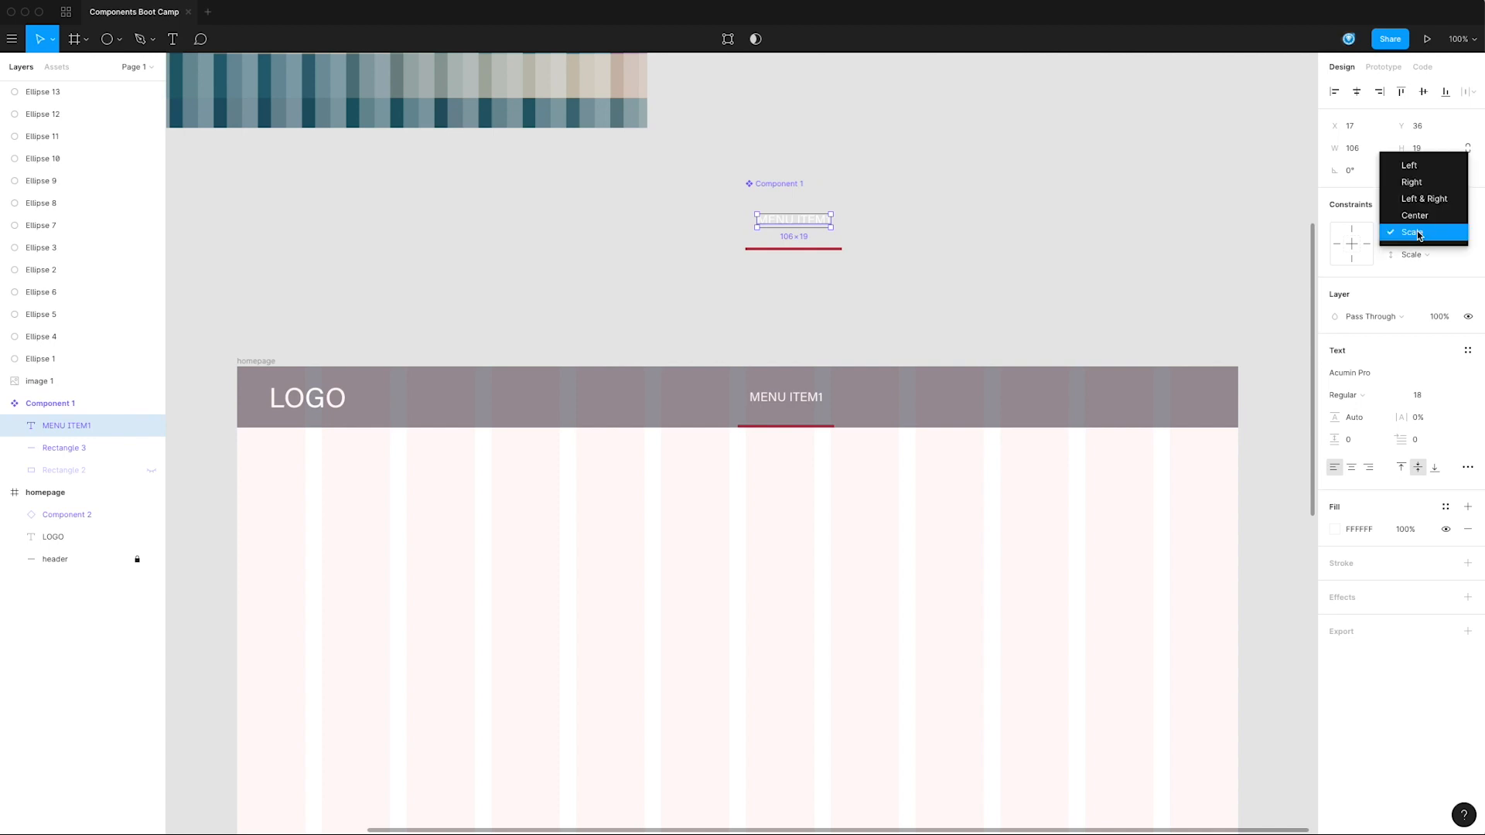
left_click(1424, 198)
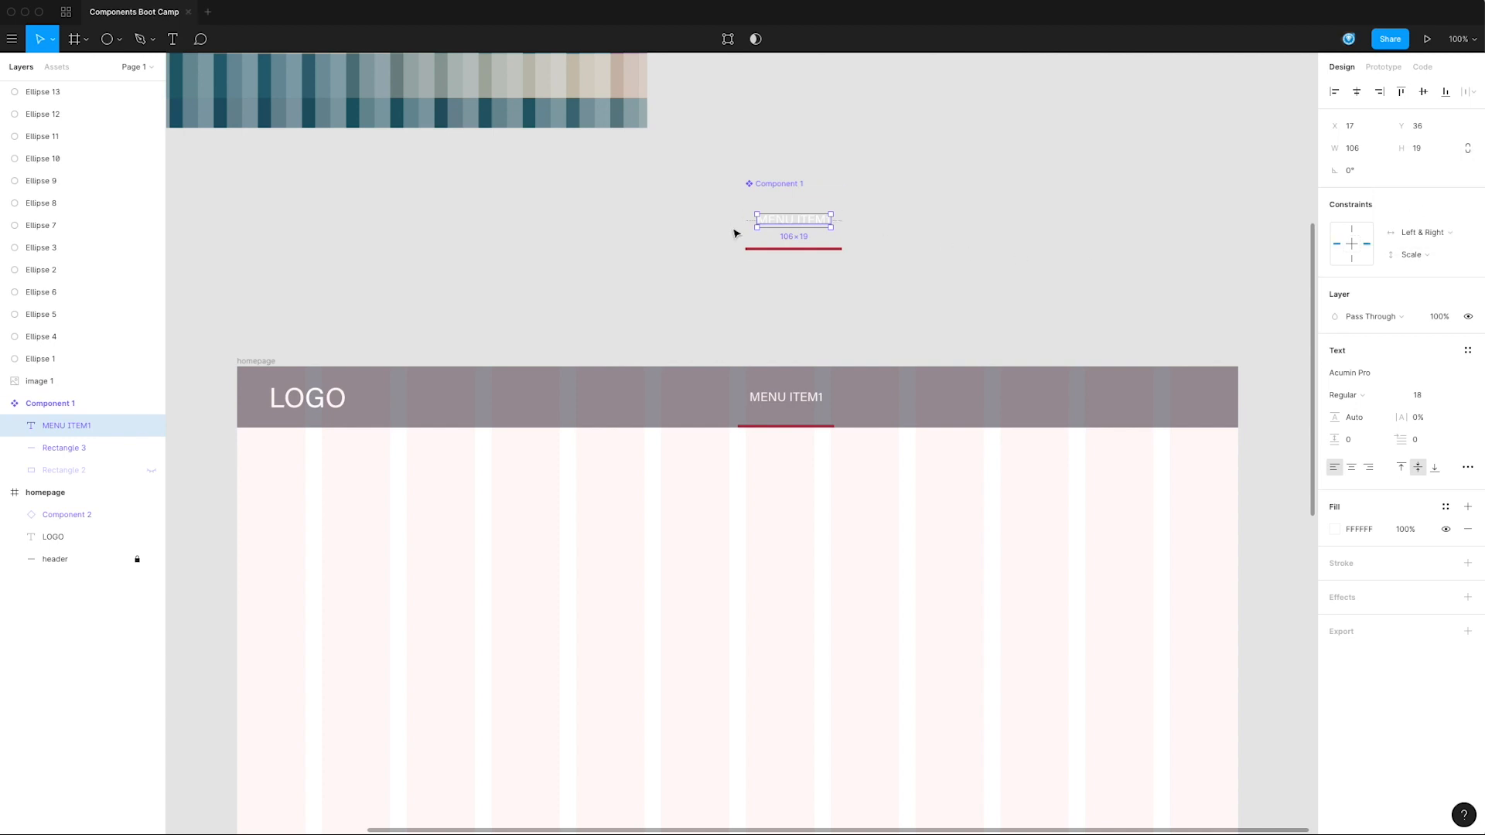
left_click(1351, 467)
Step: Show the hidden Rectangle 2 in the main component again and rename that layer "background"
left_click(836, 202)
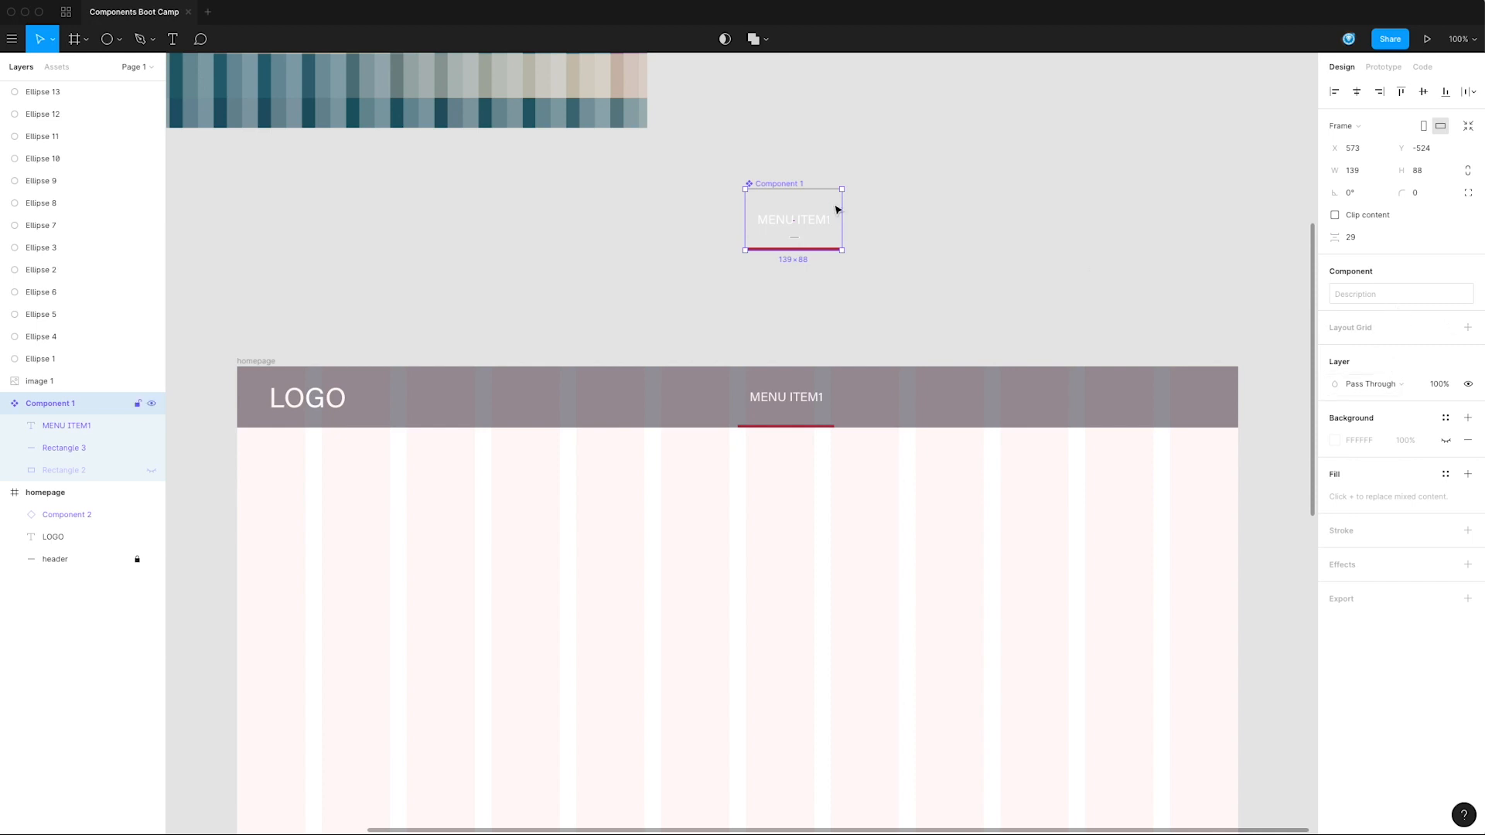
left_click(151, 472)
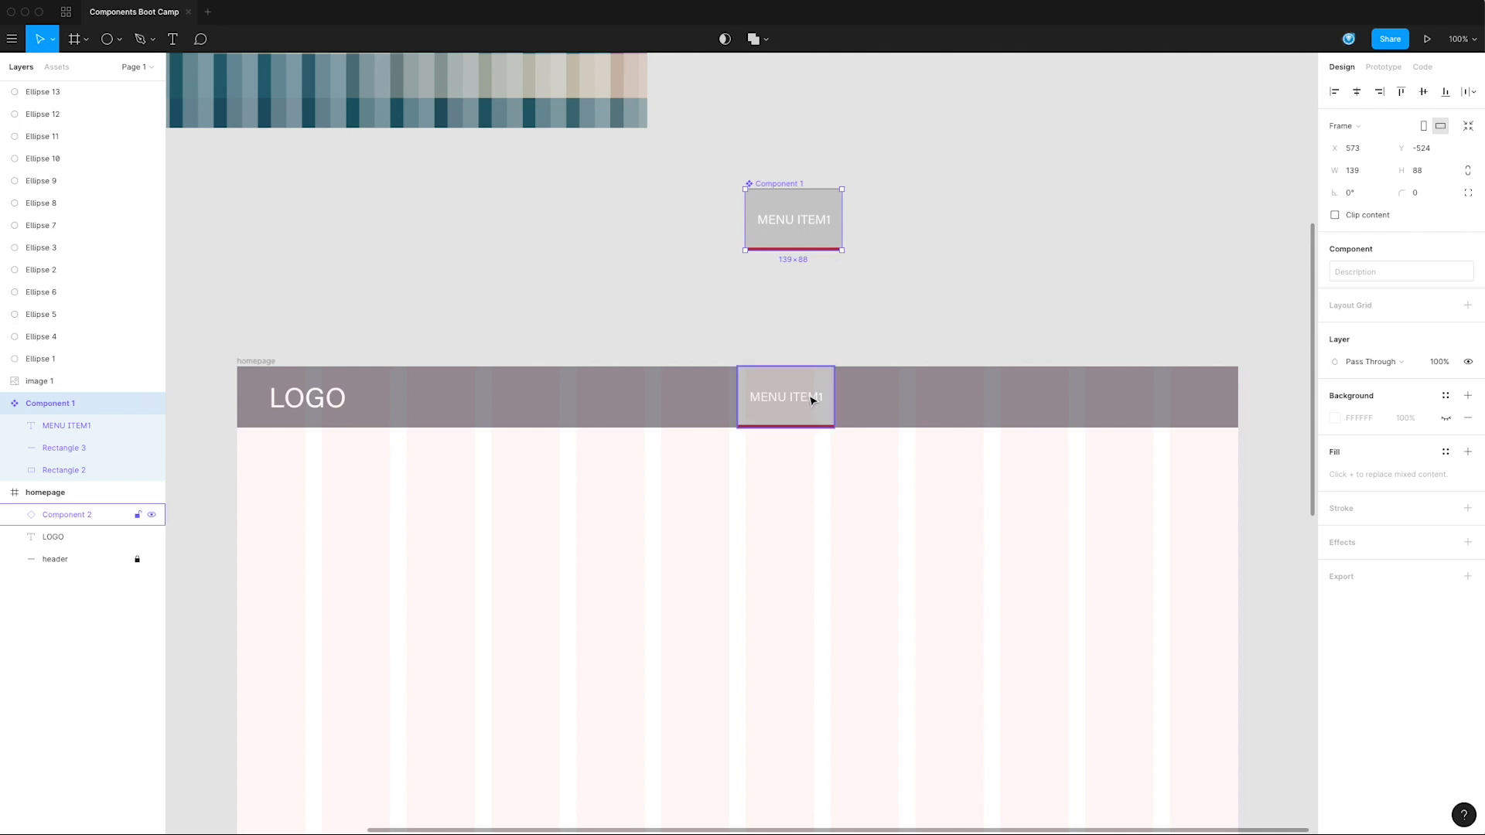
double_click(812, 205)
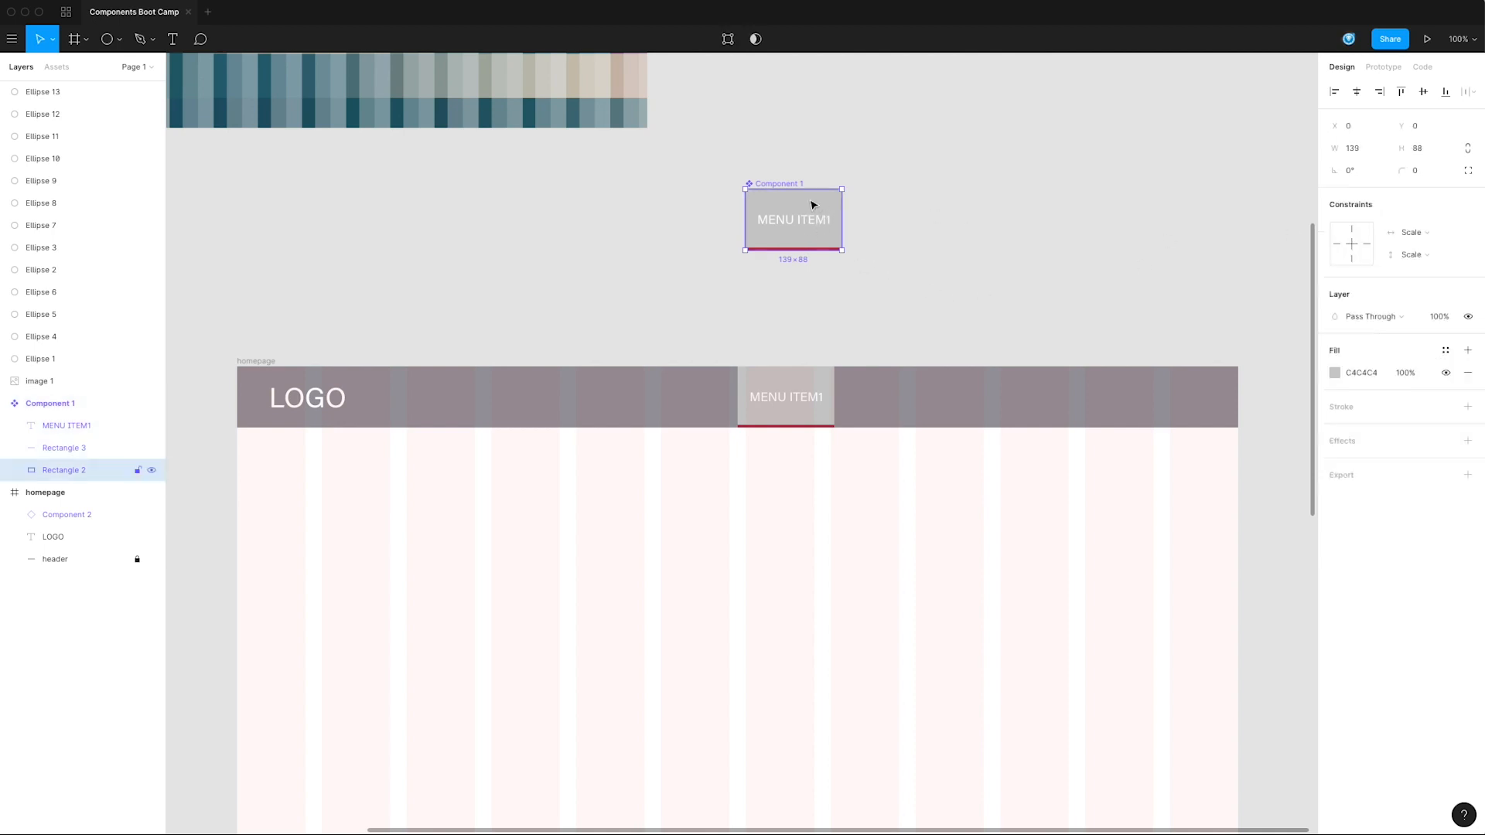
double_click(69, 471)
type("background")
key("Return")
Step: Constrain the background rectangle to Left & Right horizontally and Top & Bottom vertically
left_click(1410, 232)
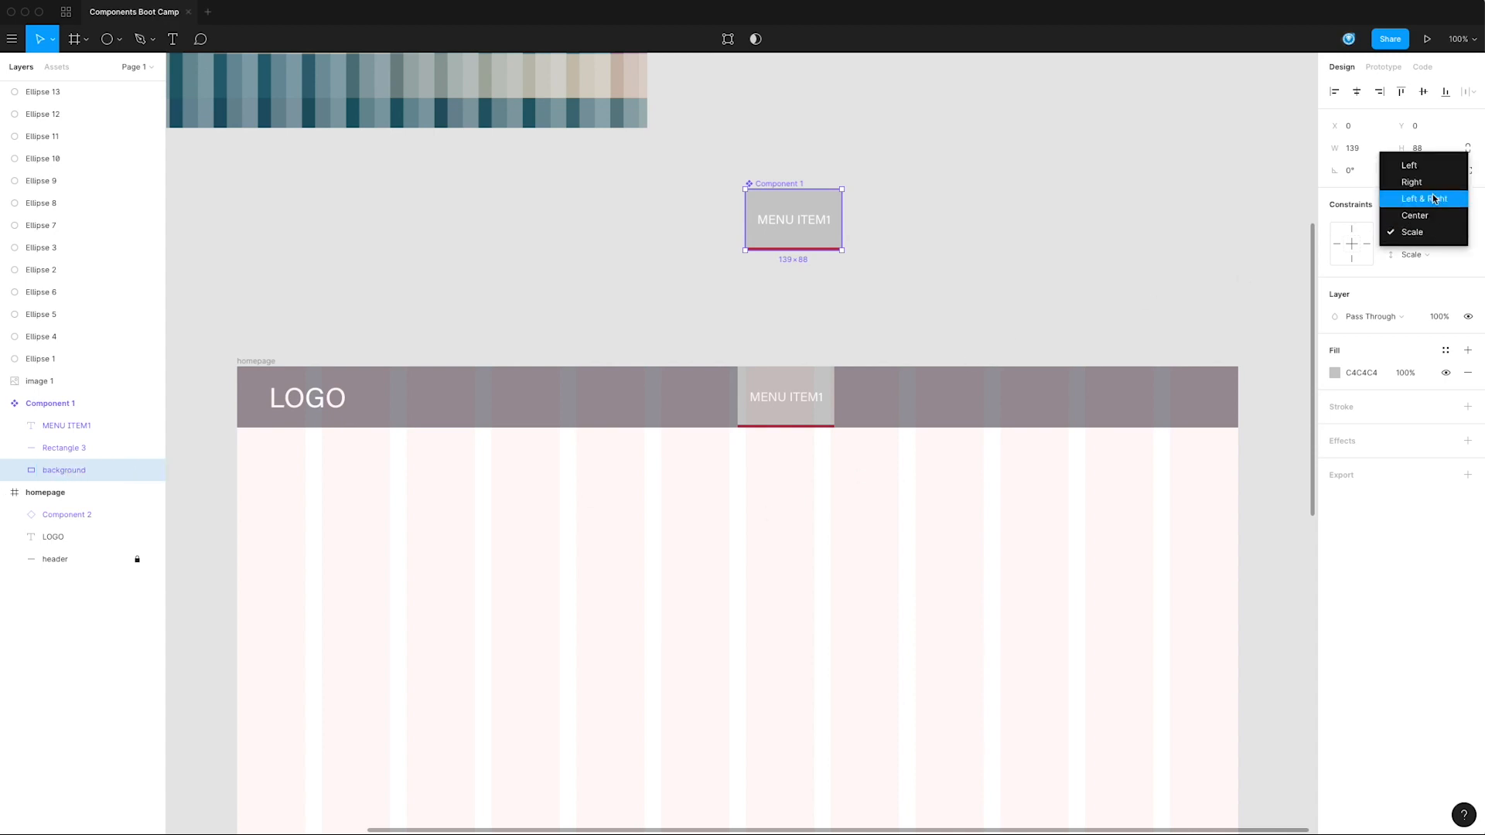
left_click(1428, 201)
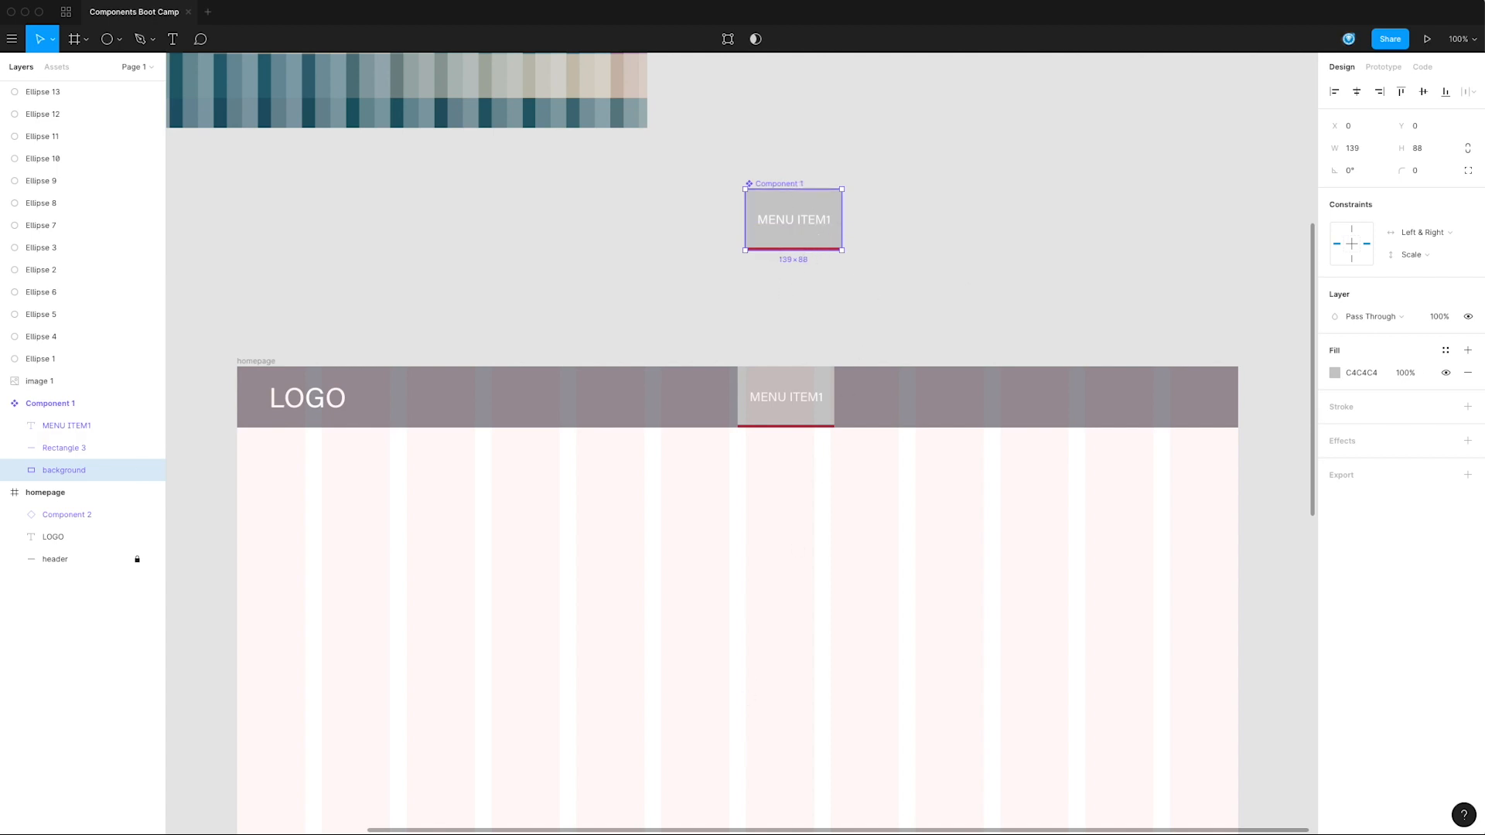
left_click(1415, 254)
left_click(1424, 219)
left_click(807, 327)
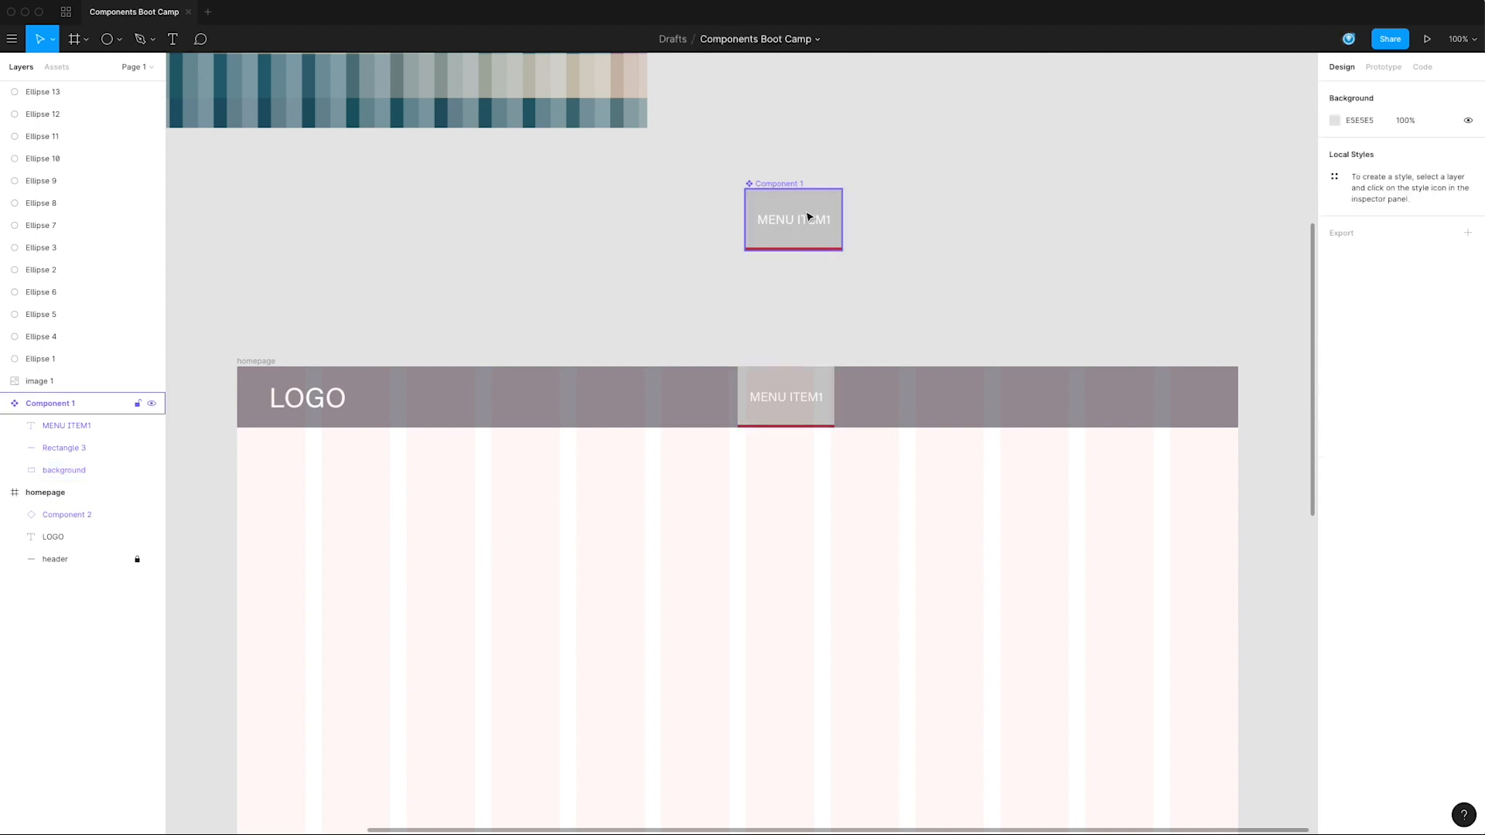
Step: Hide the background layer in the main menu item component
scroll(820, 325, "down", 2)
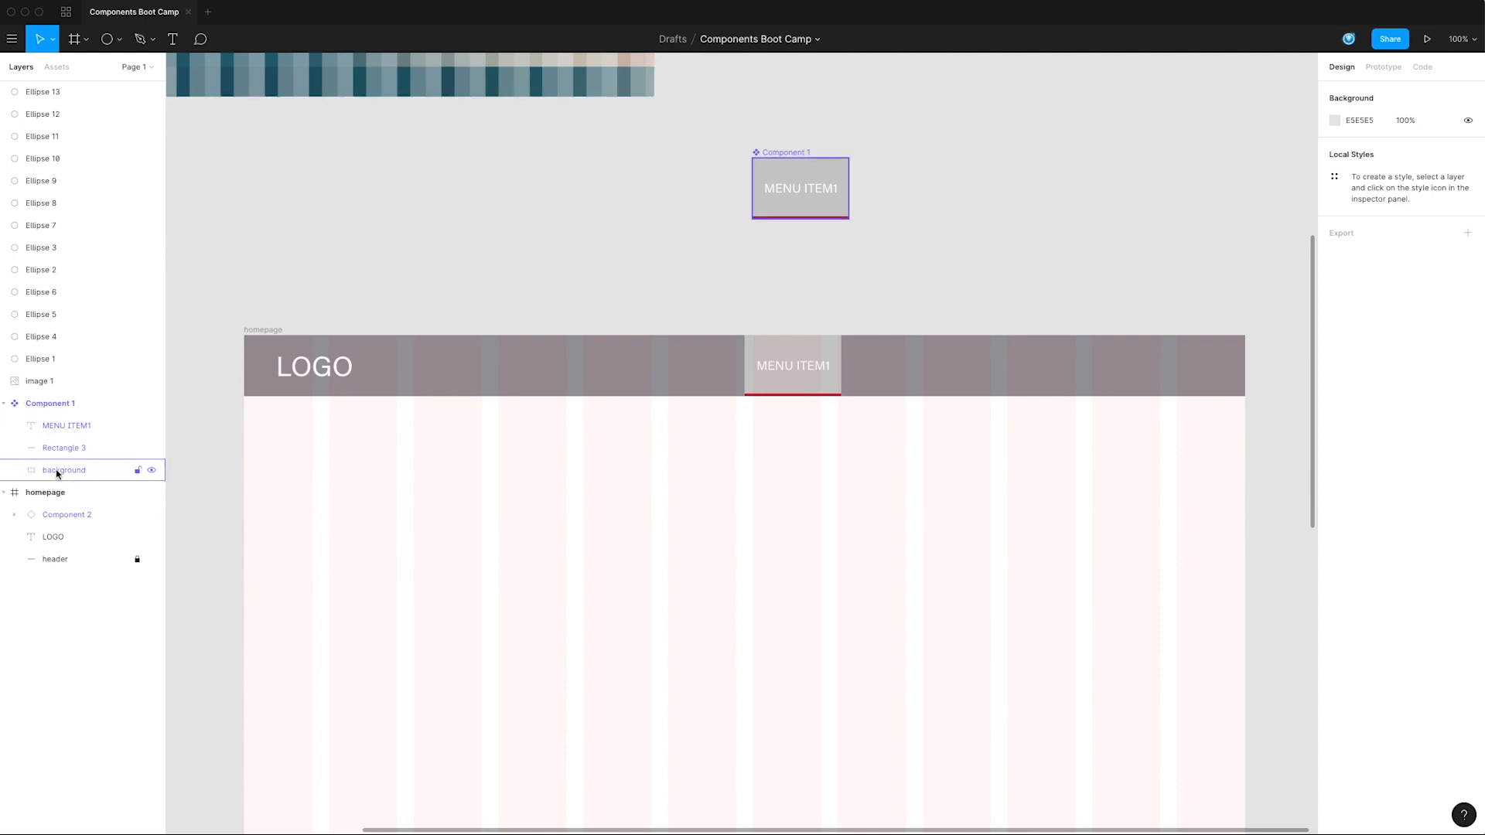
left_click(144, 474)
left_click(152, 470)
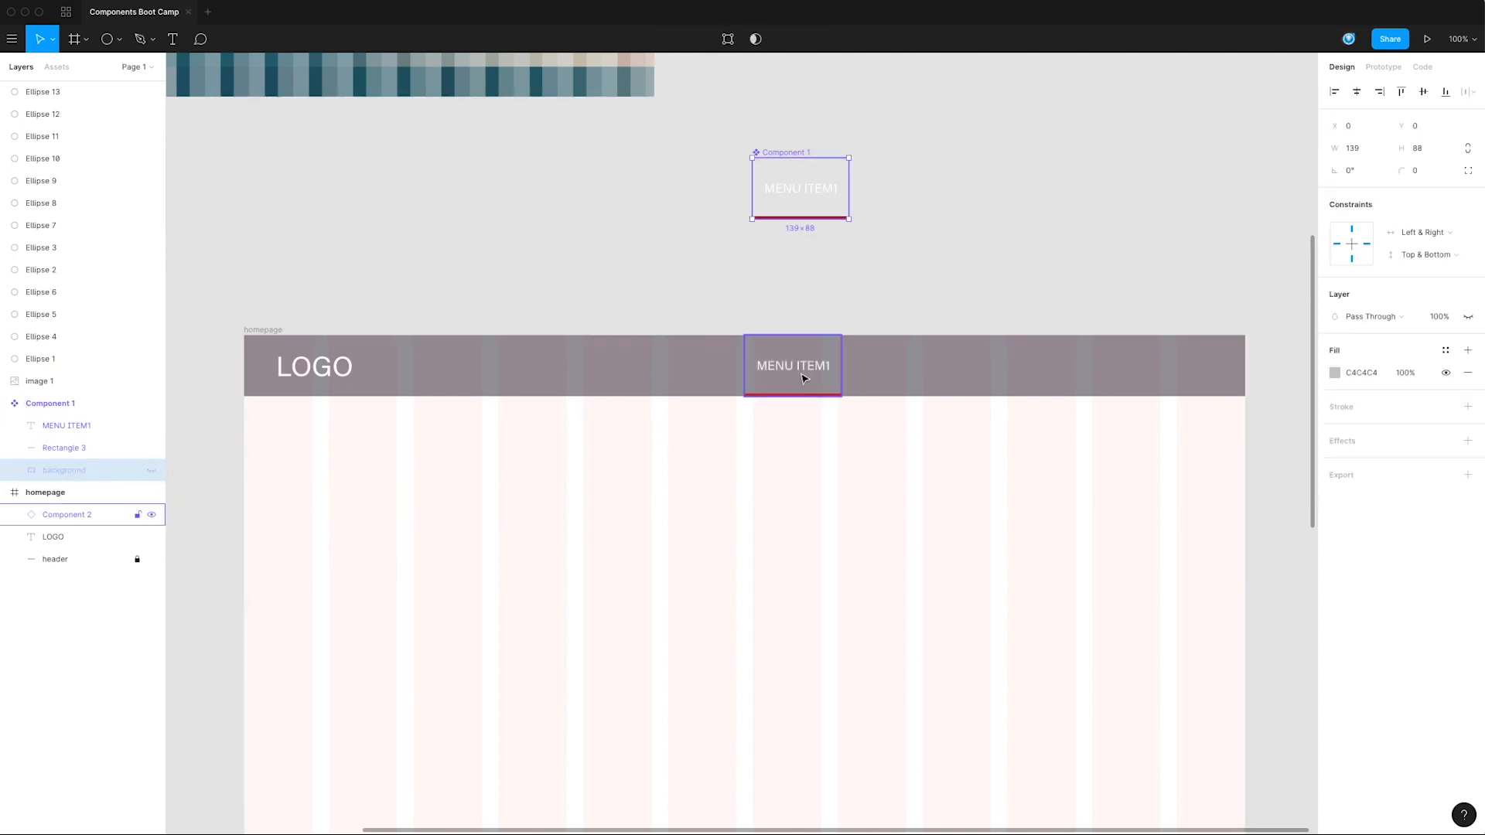
Step: Rename the main component's red underline layer, Rectangle 3, as "active state"
double_click(53, 448)
type("active state")
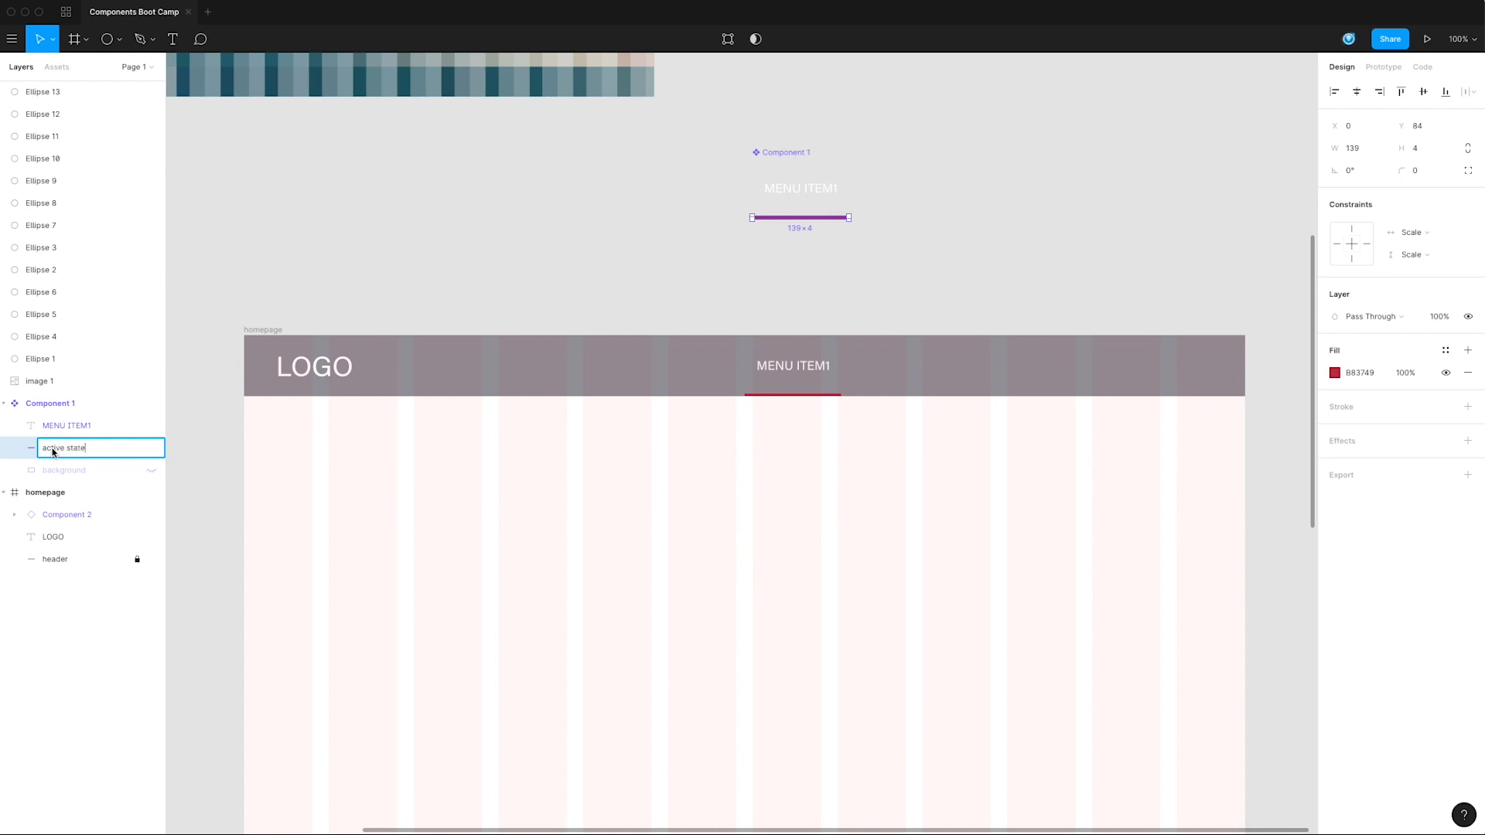
key("Return")
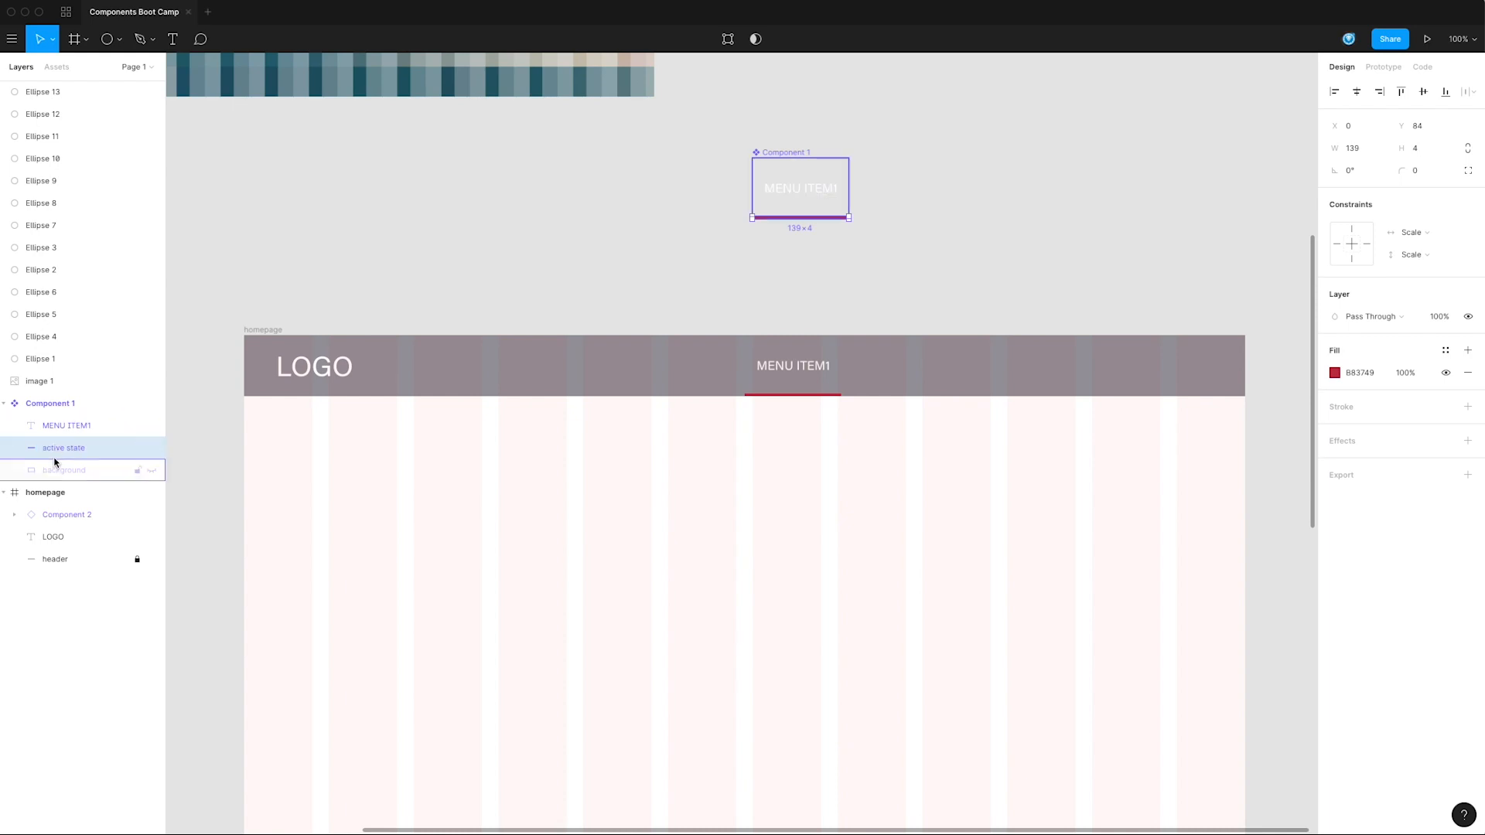
Step: Duplicate the header's menu item instance directly beside it at X 859, and hide the main component's active state layer
left_click(86, 516)
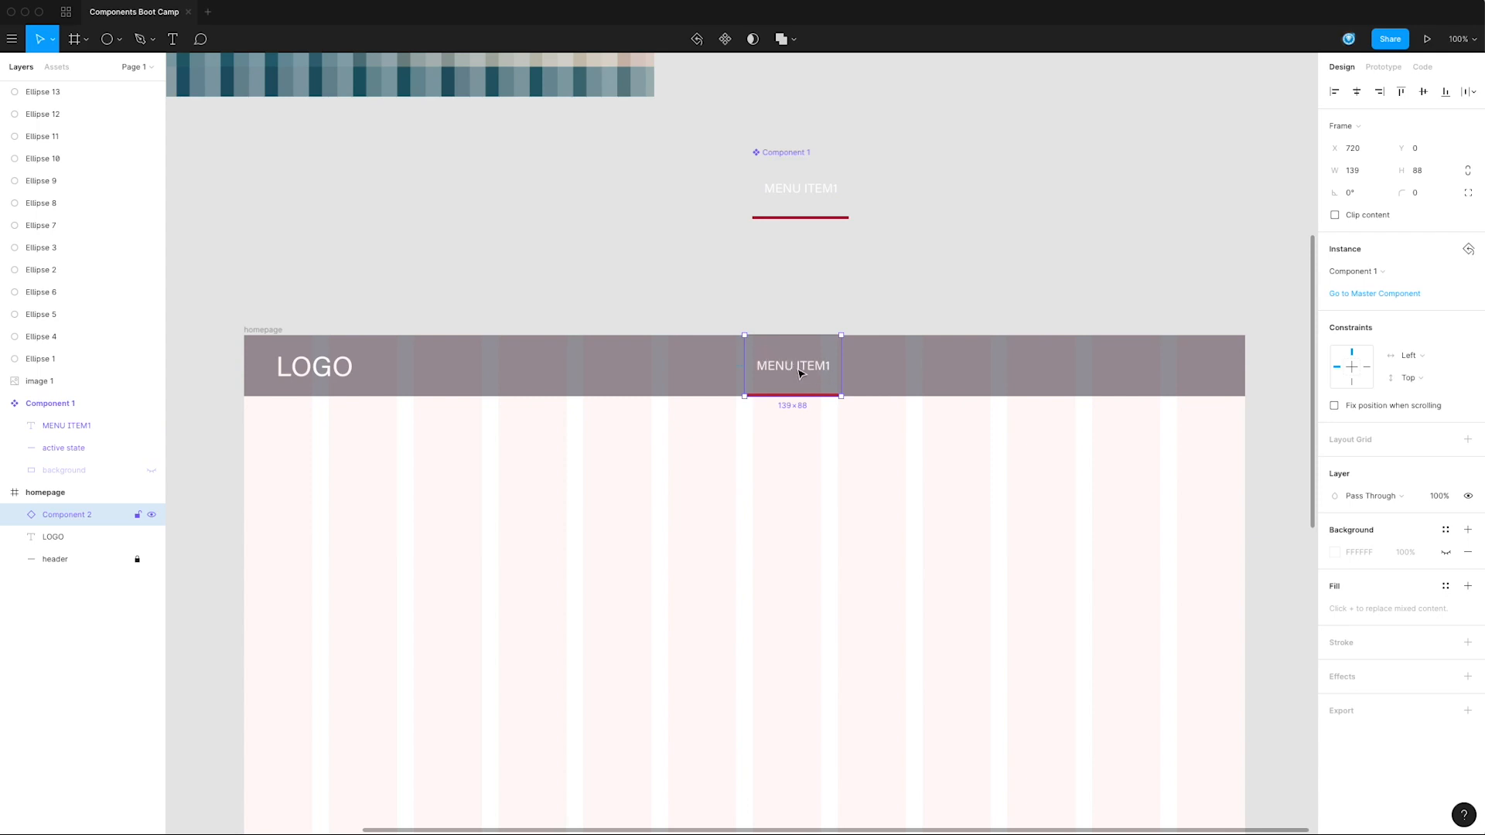
left_click_drag(797, 371, 895, 377)
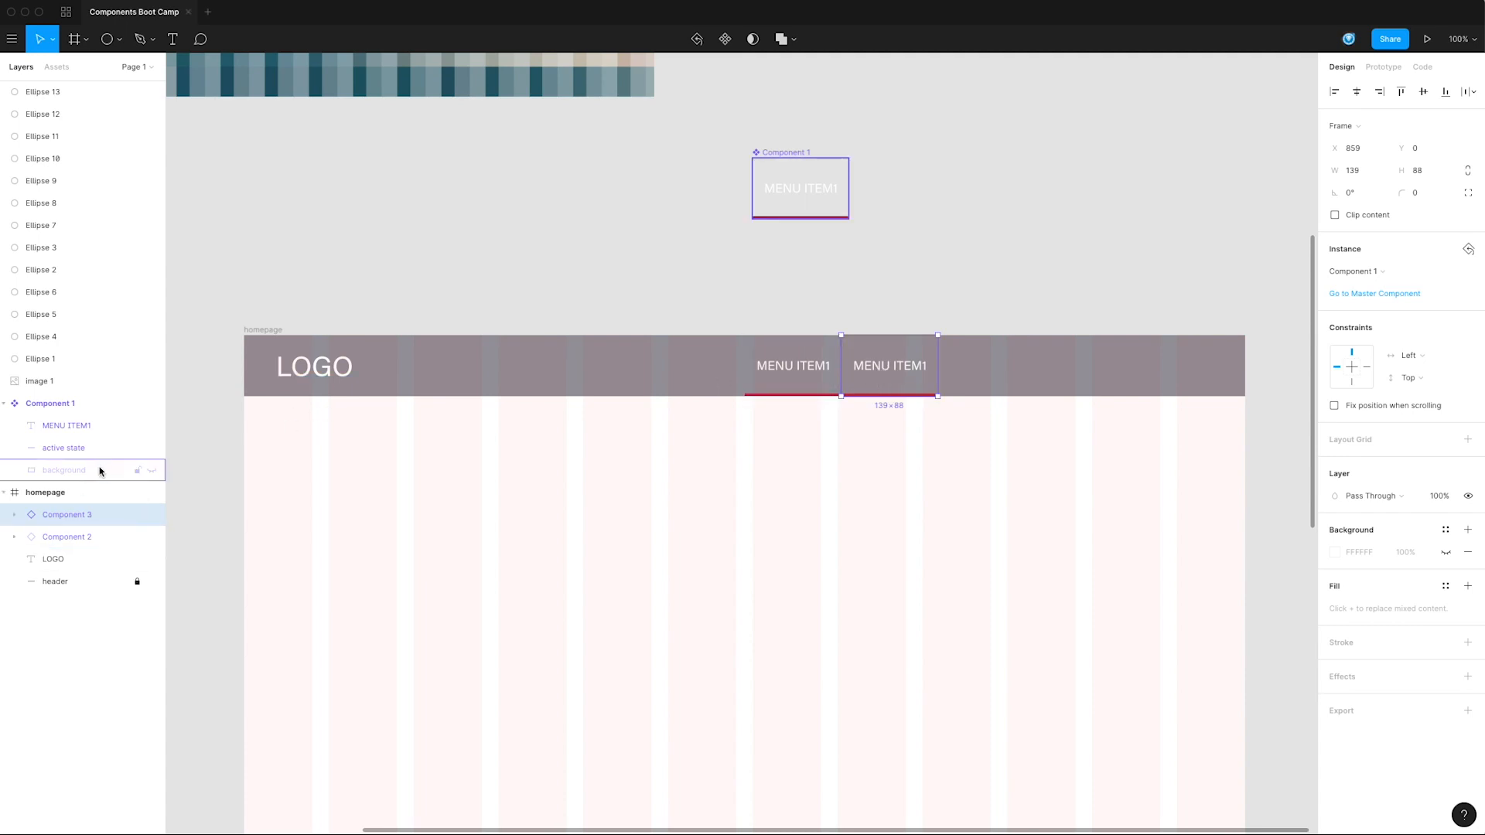
left_click(151, 448)
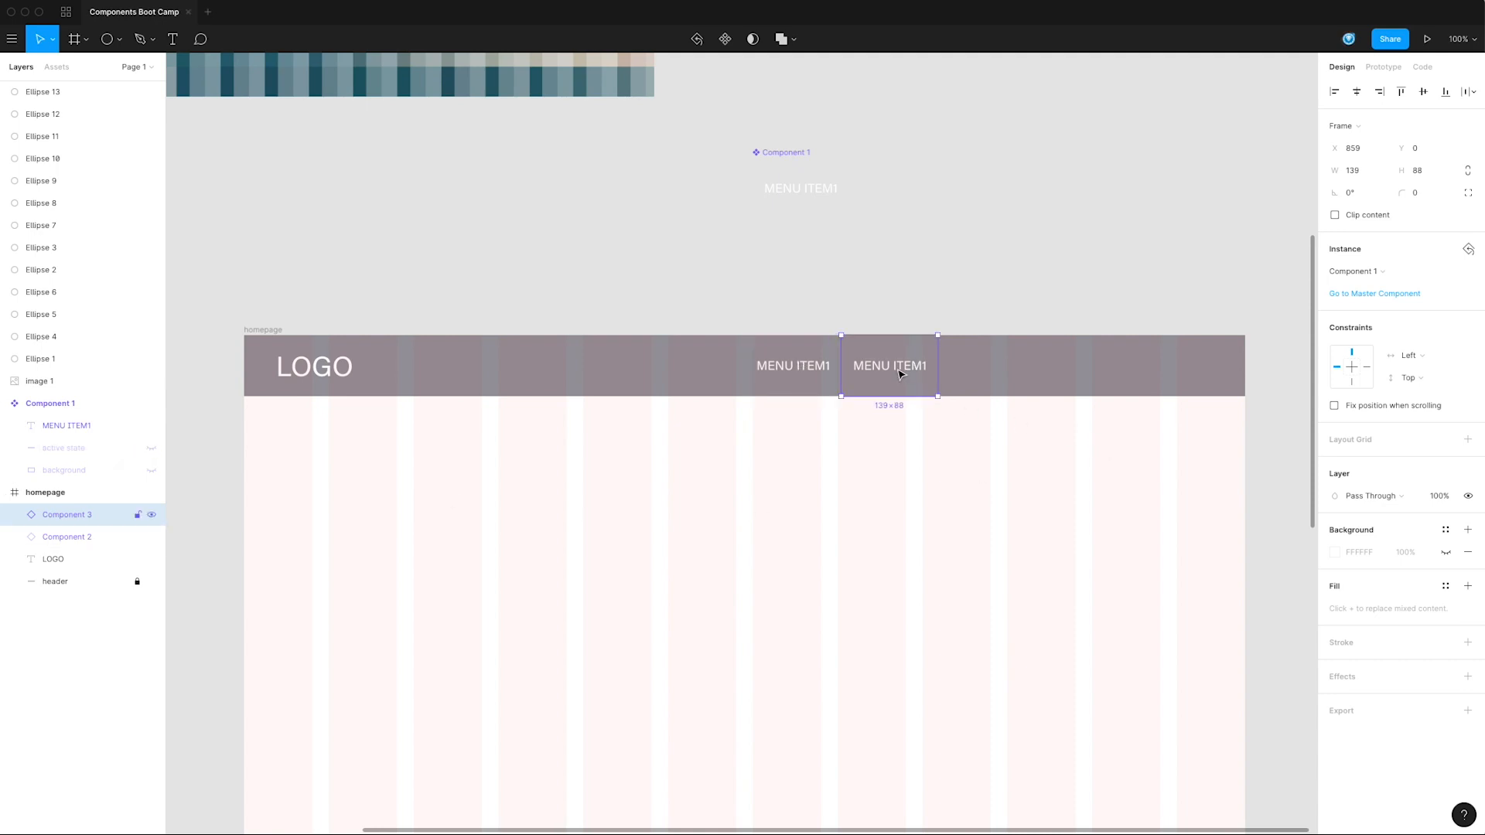
Step: Change the second header menu item's text to "about Us"
double_click(900, 372)
double_click(900, 373)
type("about")
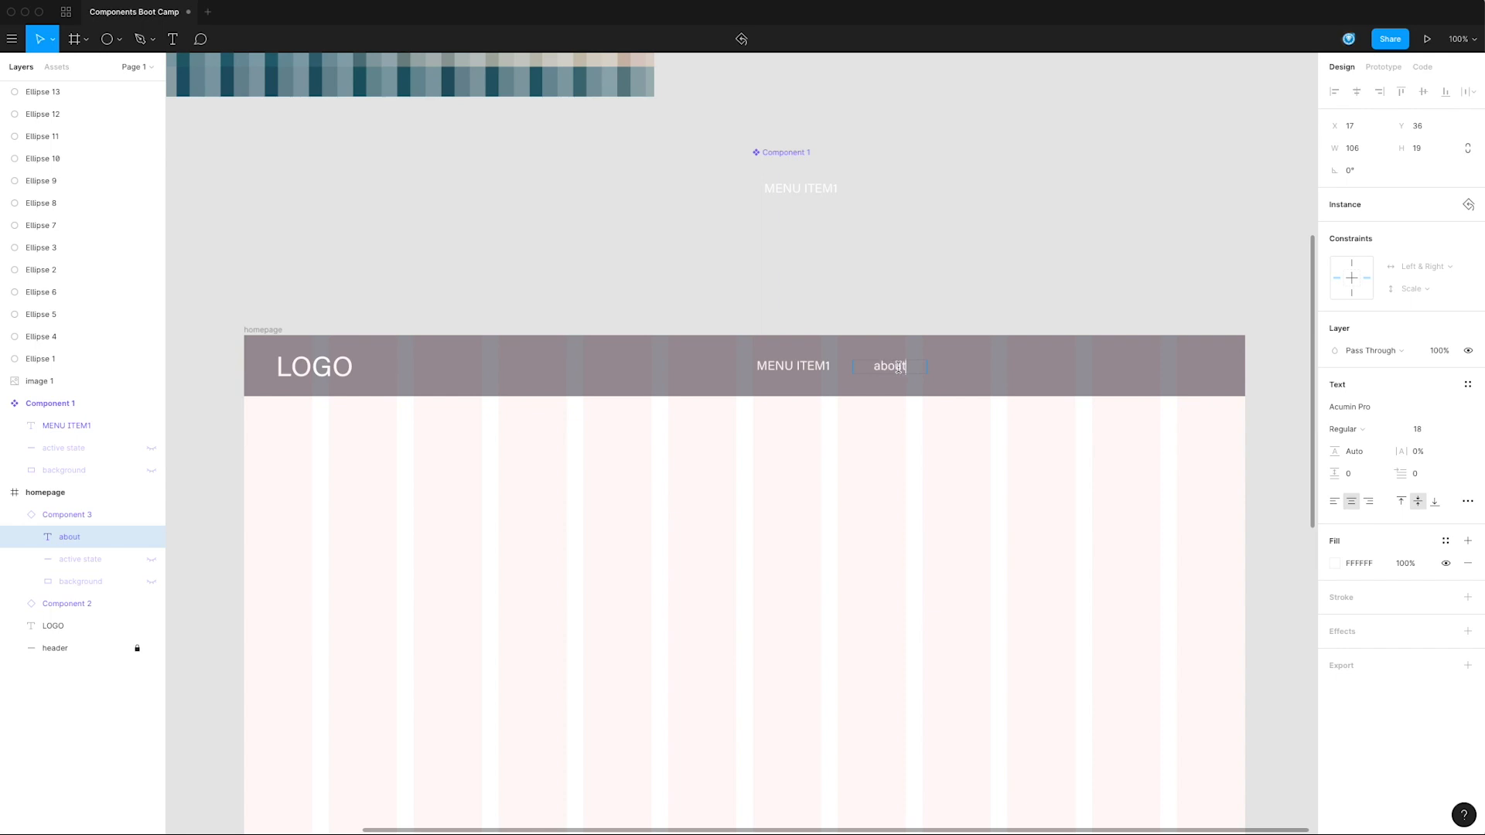
type(" US")
key("BackSpace")
type("s")
key("Escape")
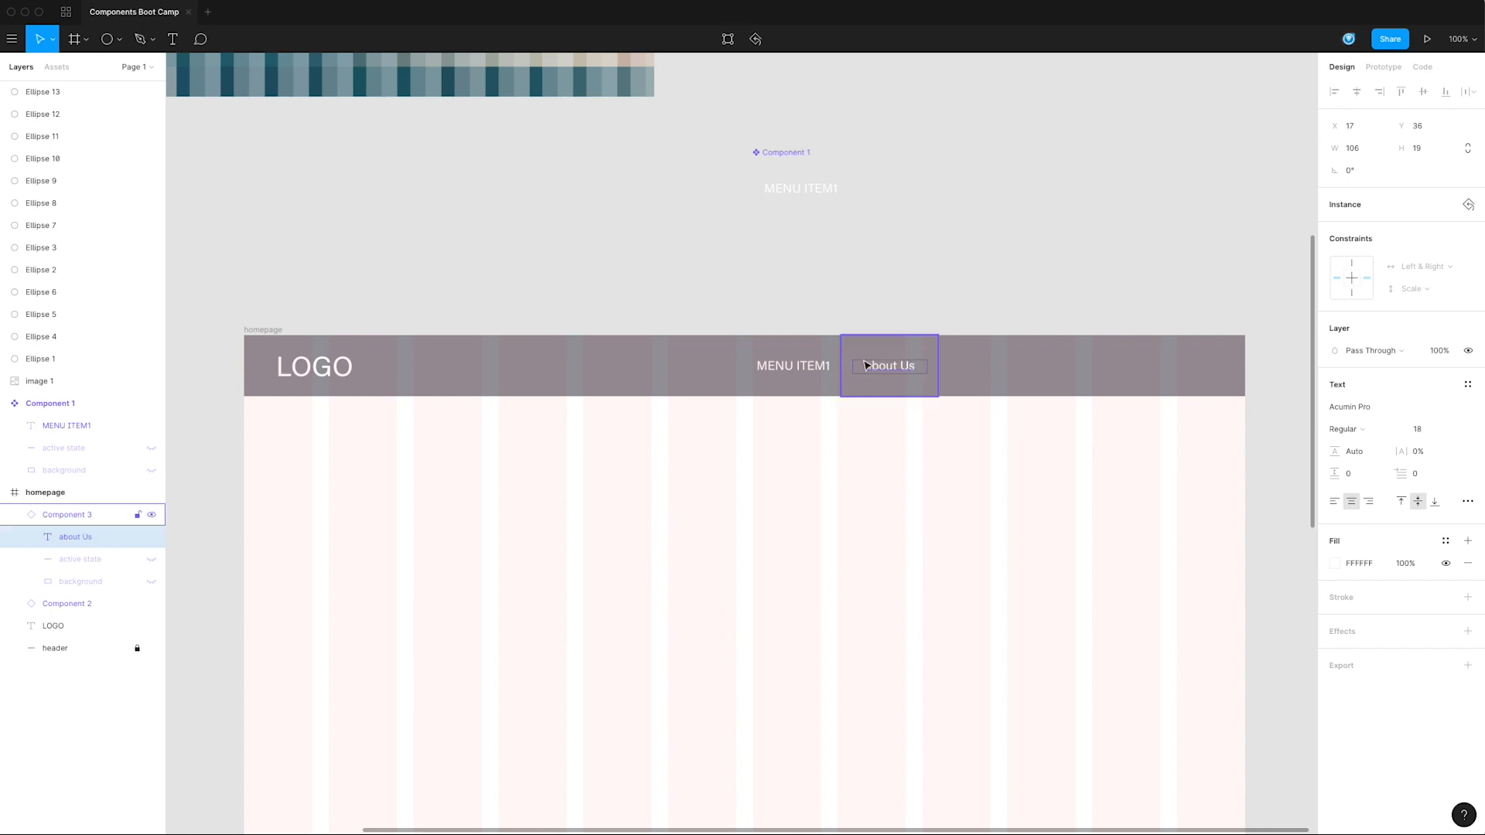
Step: Set the letter case of the main component's MENU ITEM1 text to uppercase in the type details
double_click(828, 190)
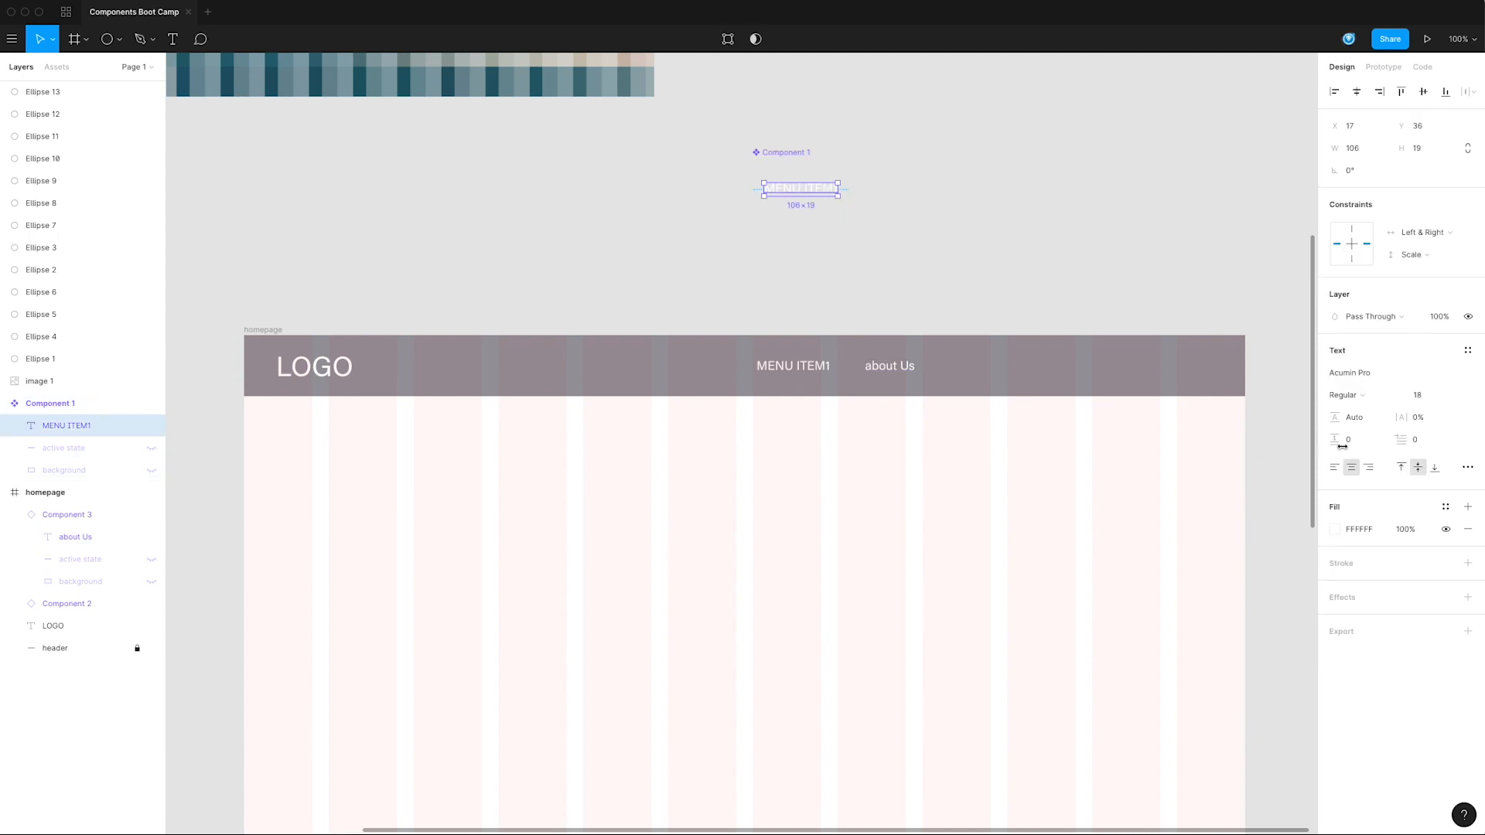
left_click(1467, 467)
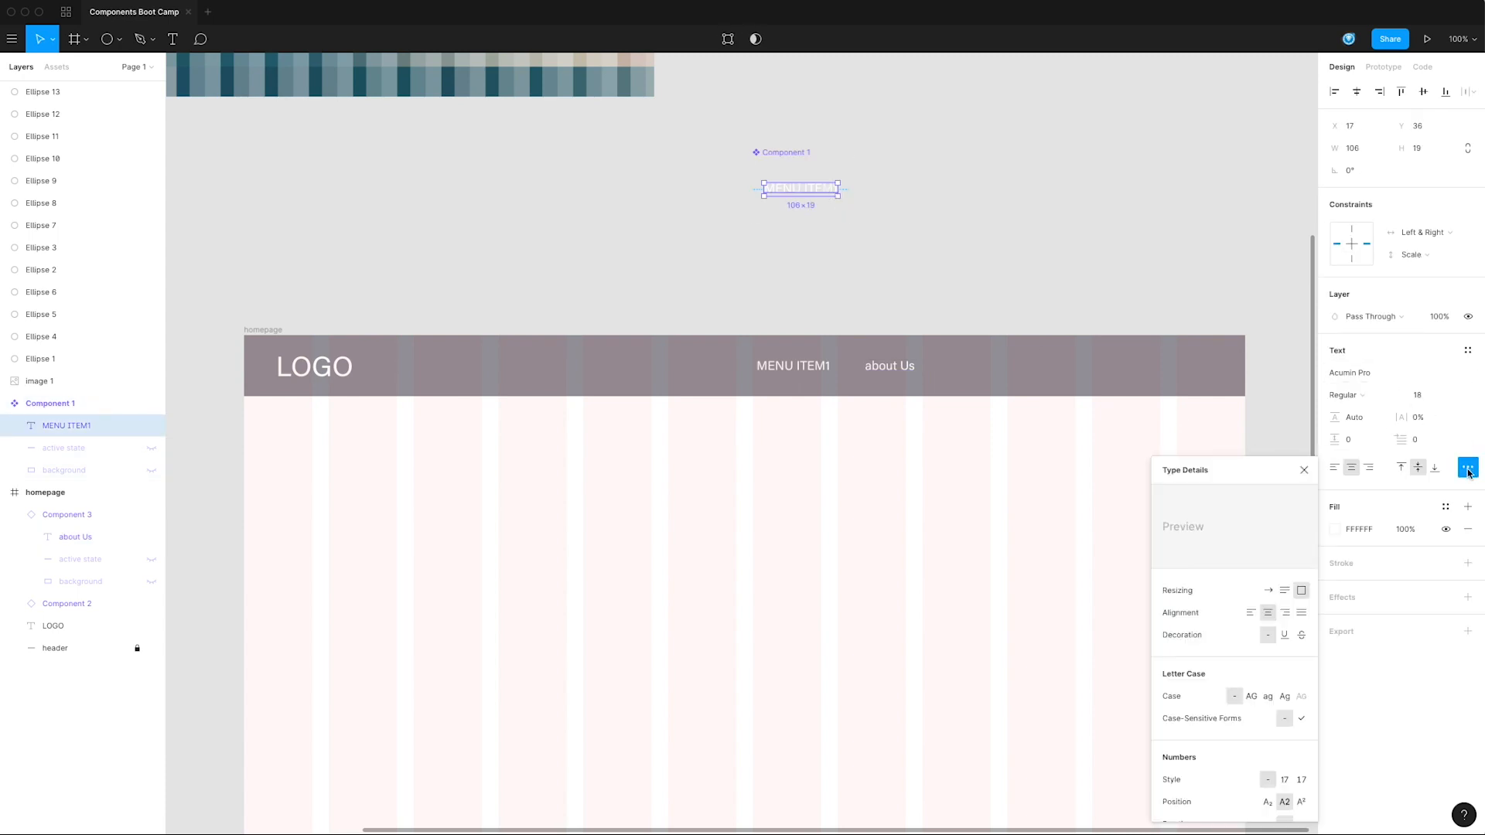
left_click(1251, 697)
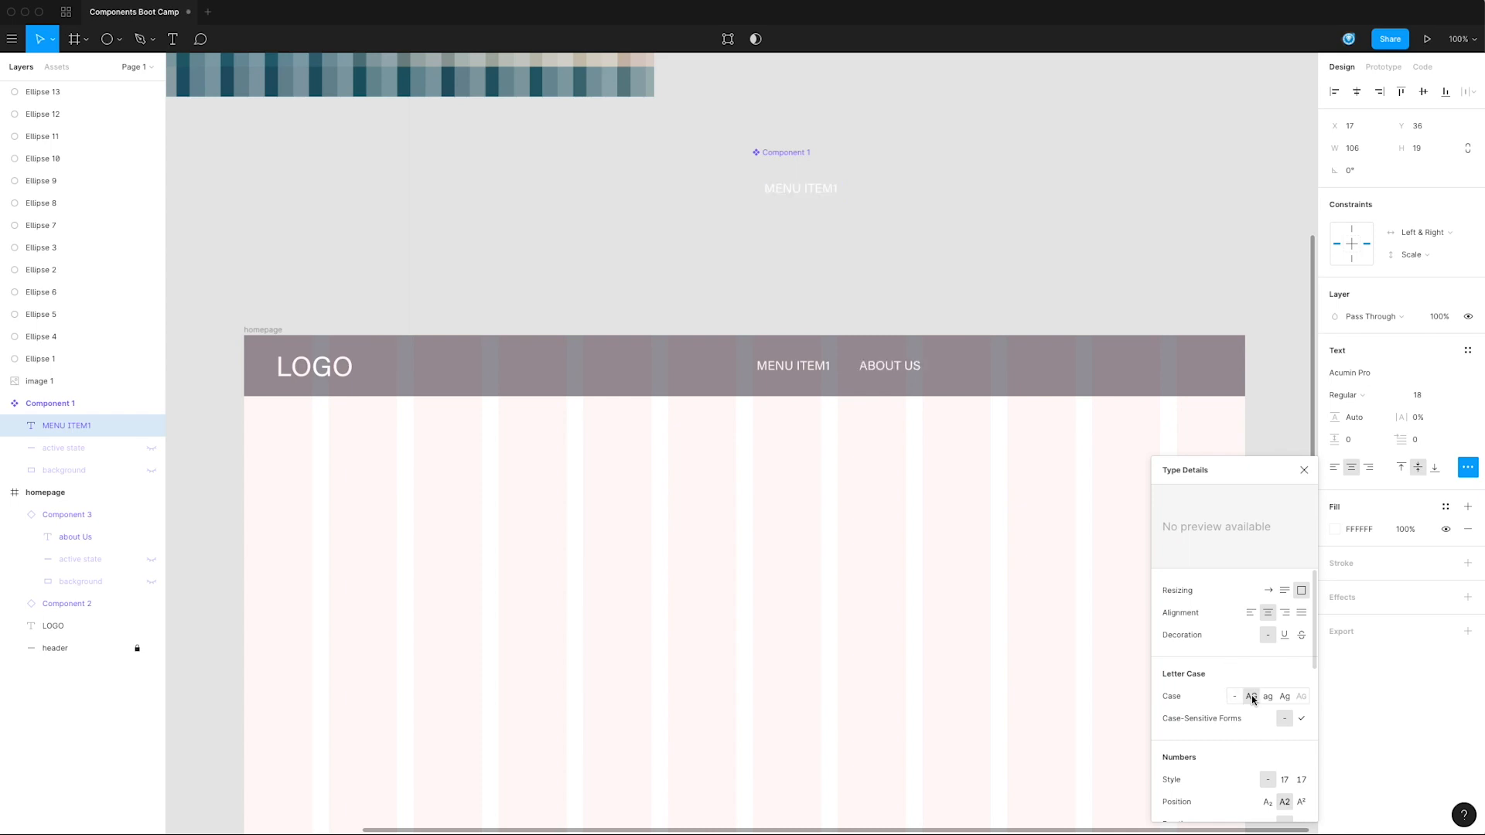
left_click(870, 190)
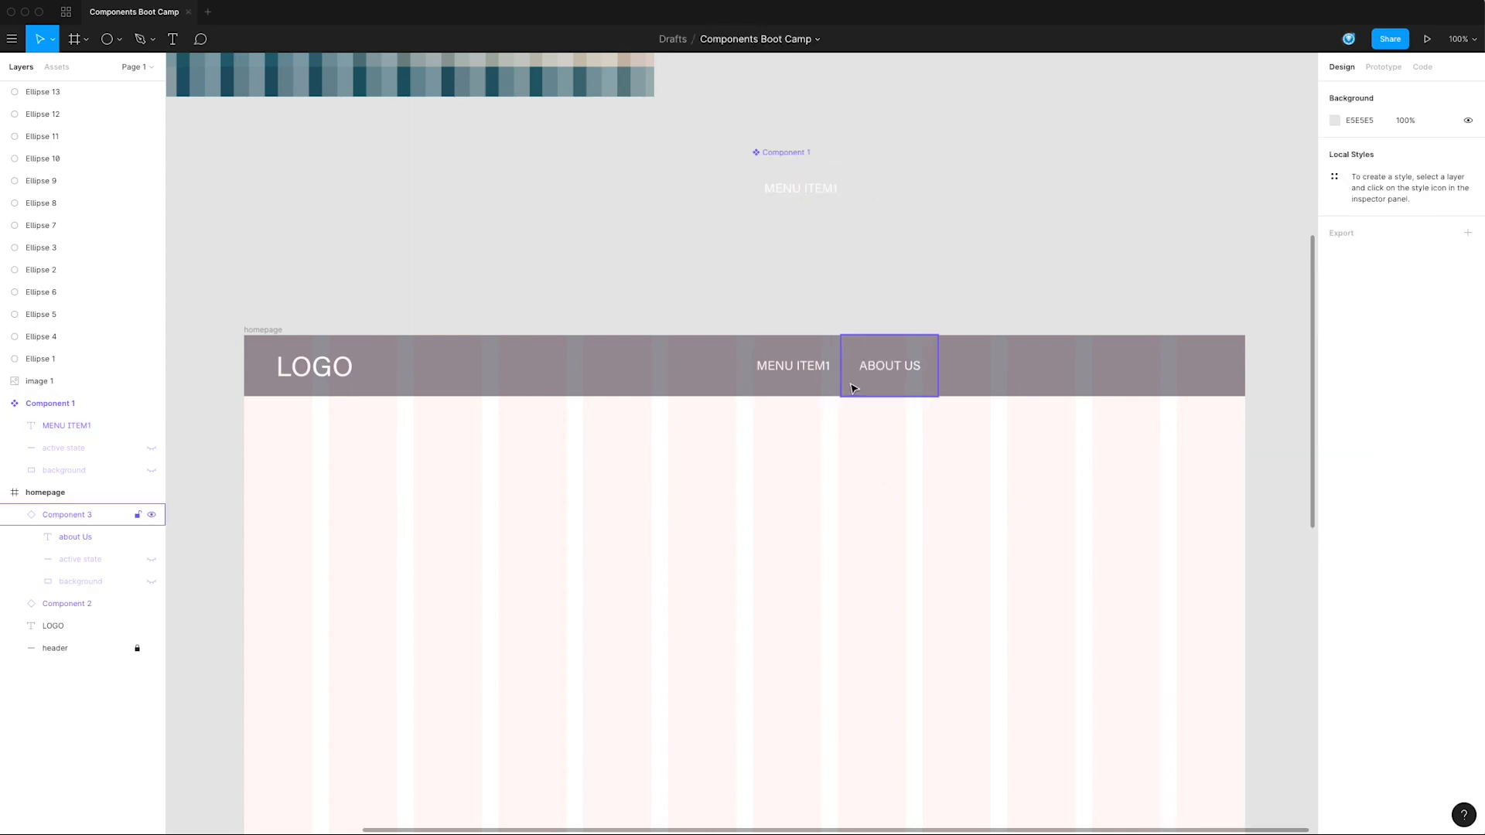
Step: Duplicate the ABOUT US instance to add a third header menu item beside it at X 998
left_click(910, 368)
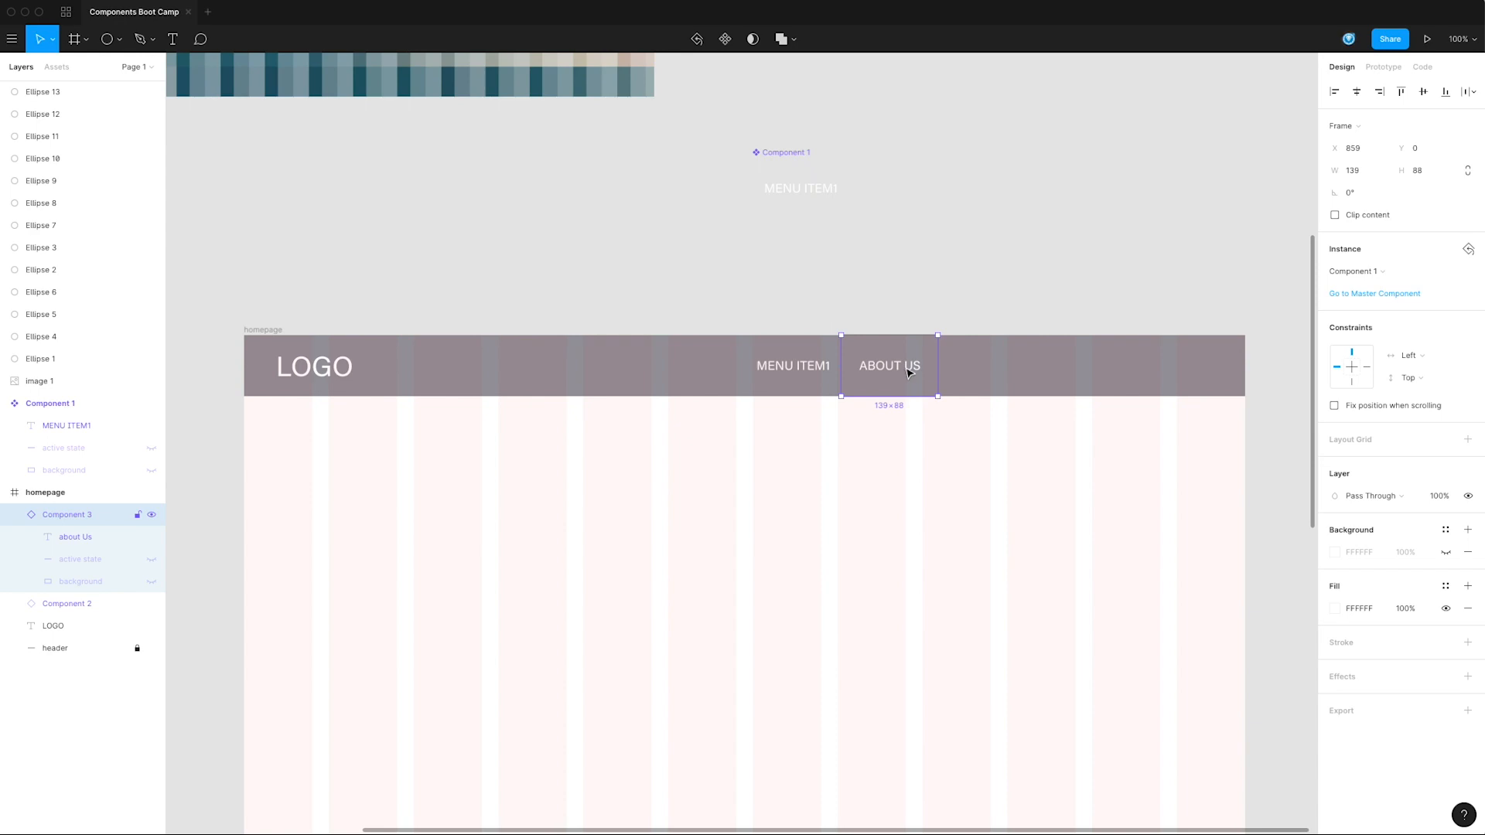
left_click_drag(909, 368, 997, 369)
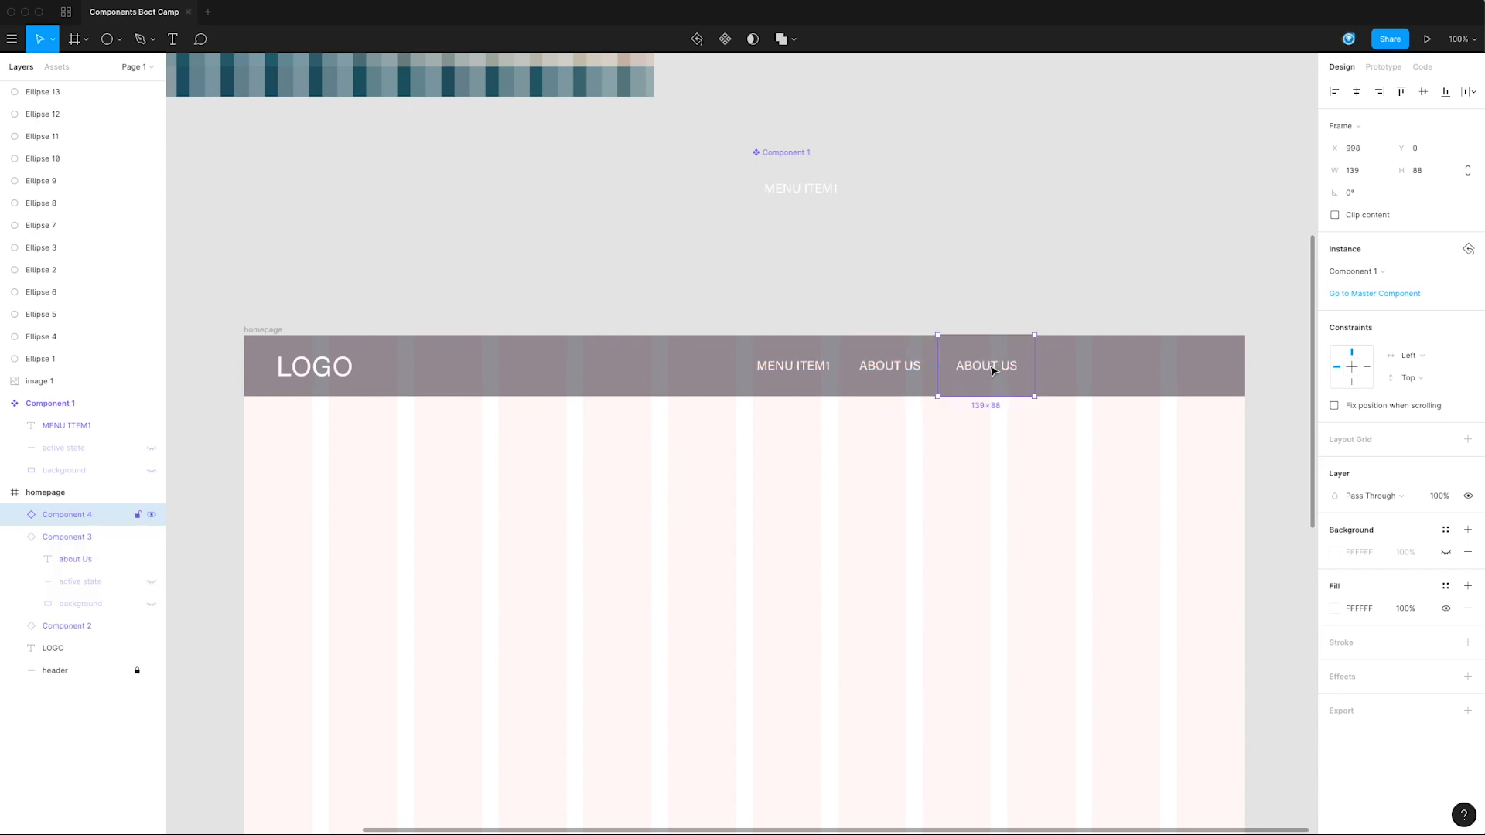
Step: Change the third header menu item's text to PORTFOLIO
double_click(994, 368)
key("Return")
type("P")
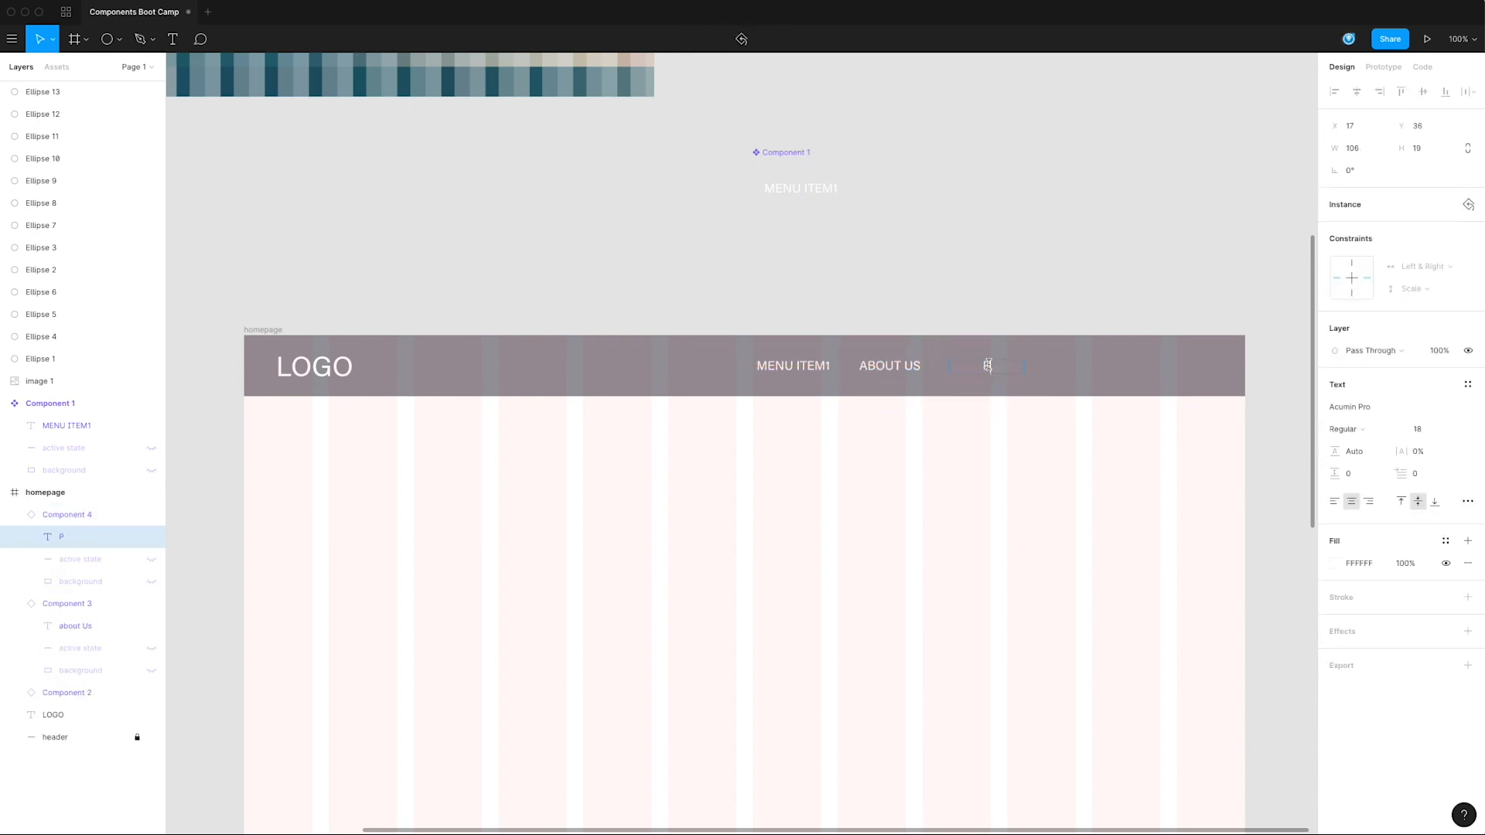
type("ORTFOLIO")
key("Escape")
Step: Move the PORTFOLIO item slightly closer to ABOUT US, to X 993 in the header
left_click(889, 381)
left_click(822, 374)
left_click(995, 388)
left_click_drag(987, 385, 977, 385)
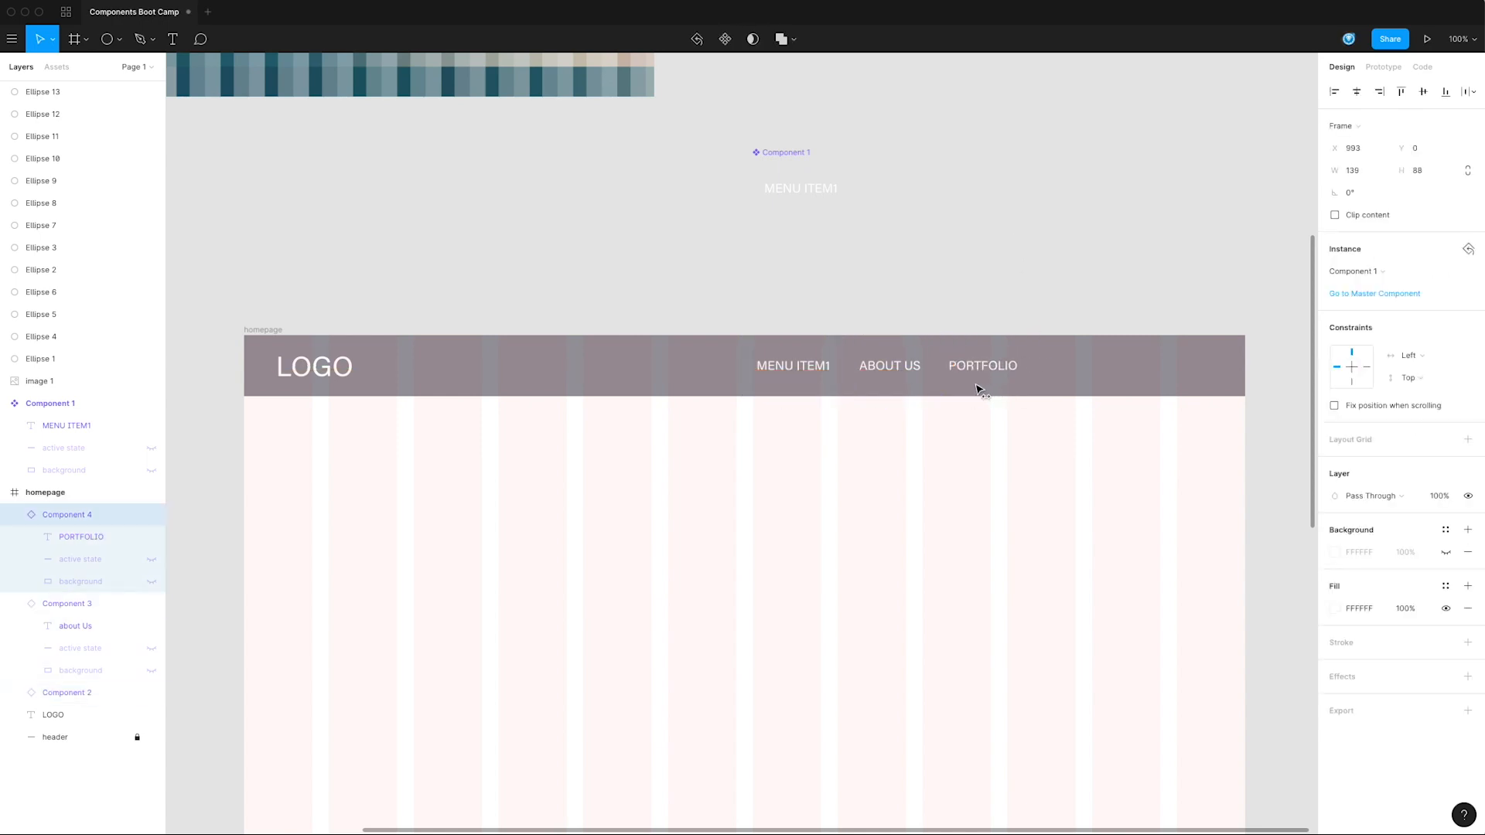
Step: Change the first header menu item's text to NOT HOME
left_click(749, 393)
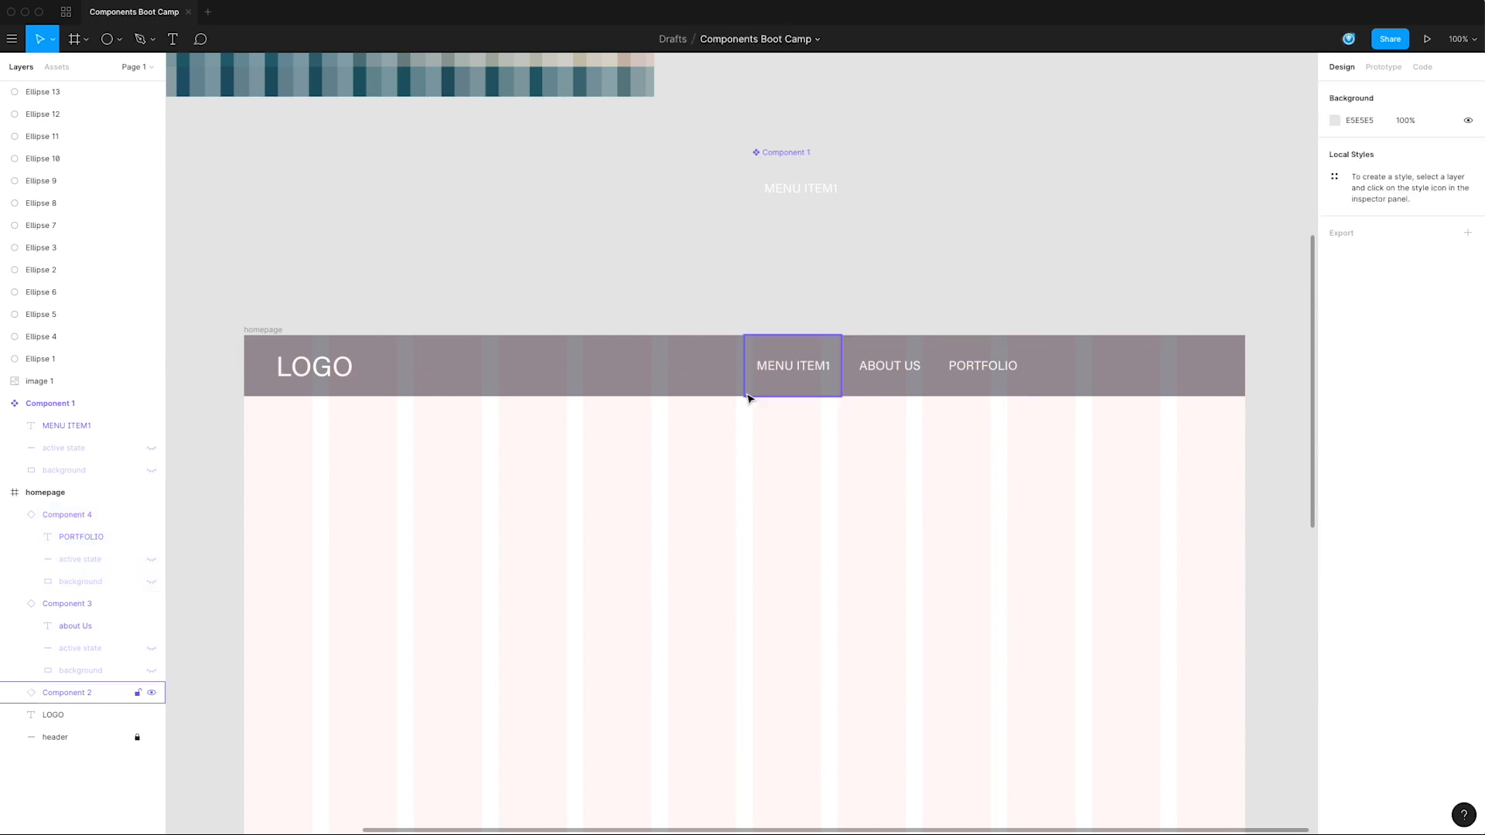
double_click(785, 368)
double_click(782, 360)
type("NOT HOME")
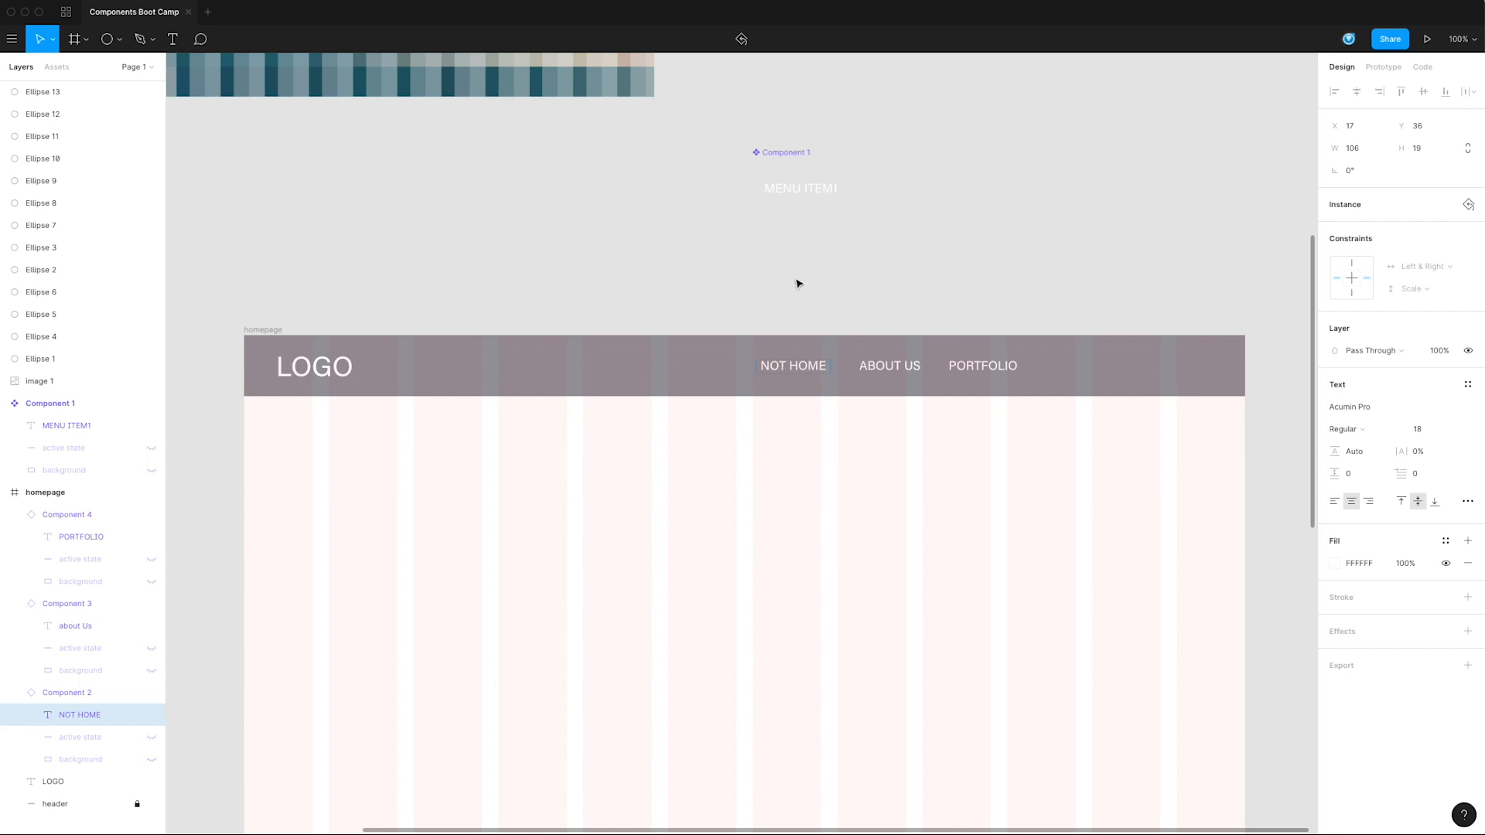
left_click(855, 290)
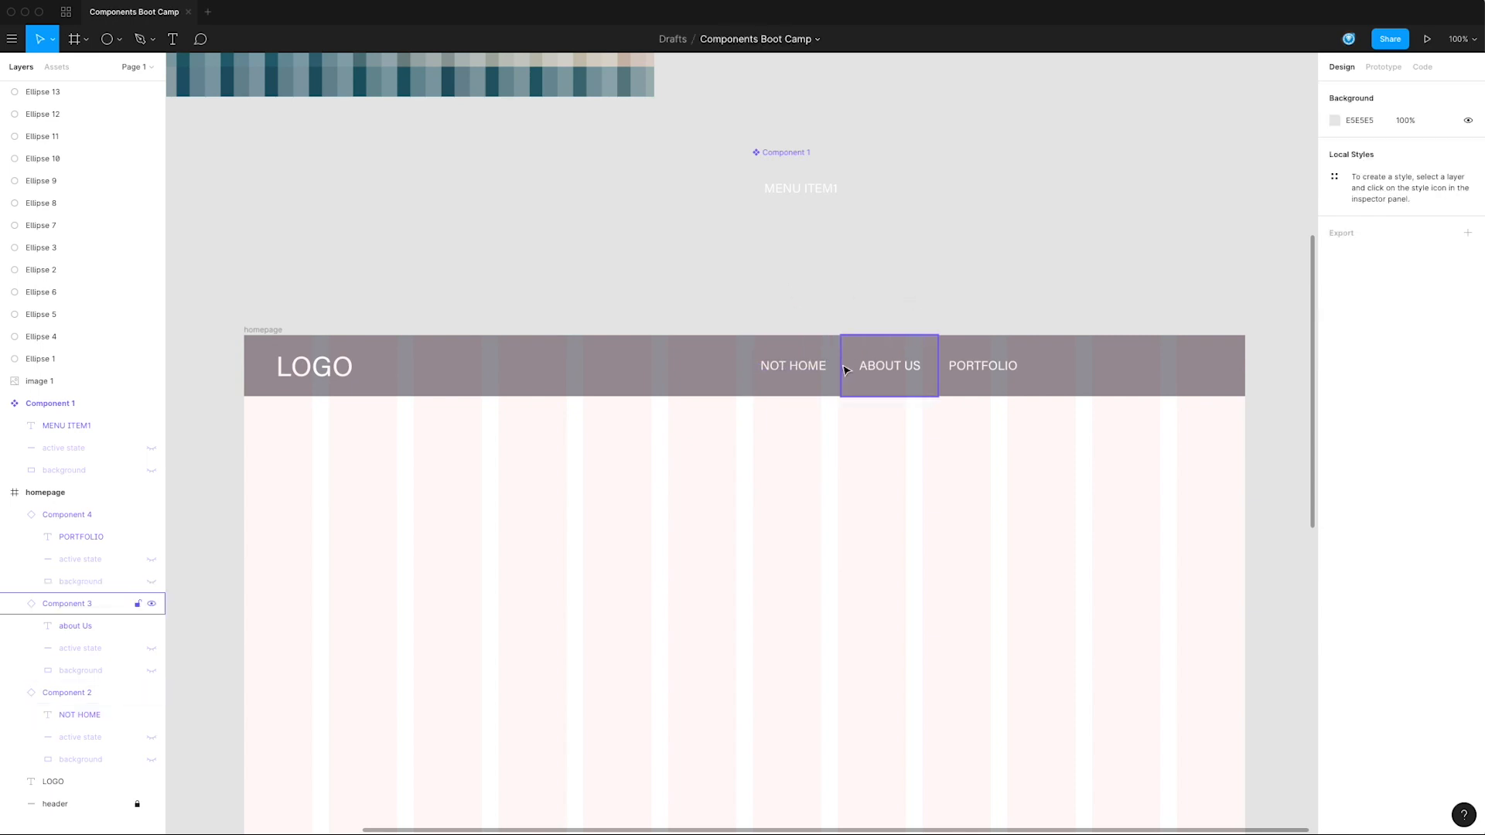
Step: Duplicate the PORTFOLIO item beside it at X 1132 and change the copy's text to "another page"
left_click_drag(986, 378, 1084, 380)
key("alt")
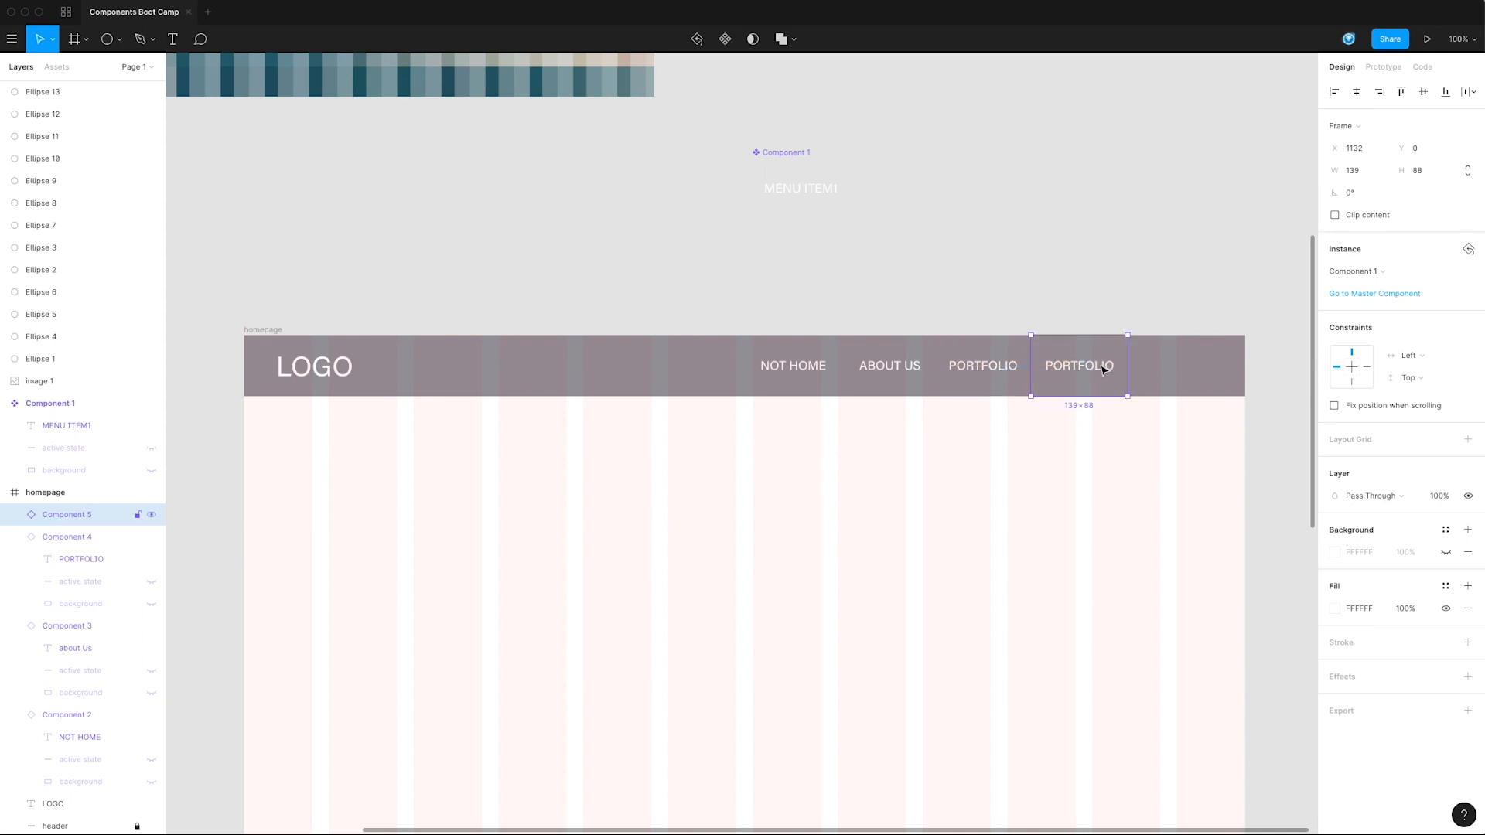
double_click(1105, 370)
double_click(1105, 370)
type("another page")
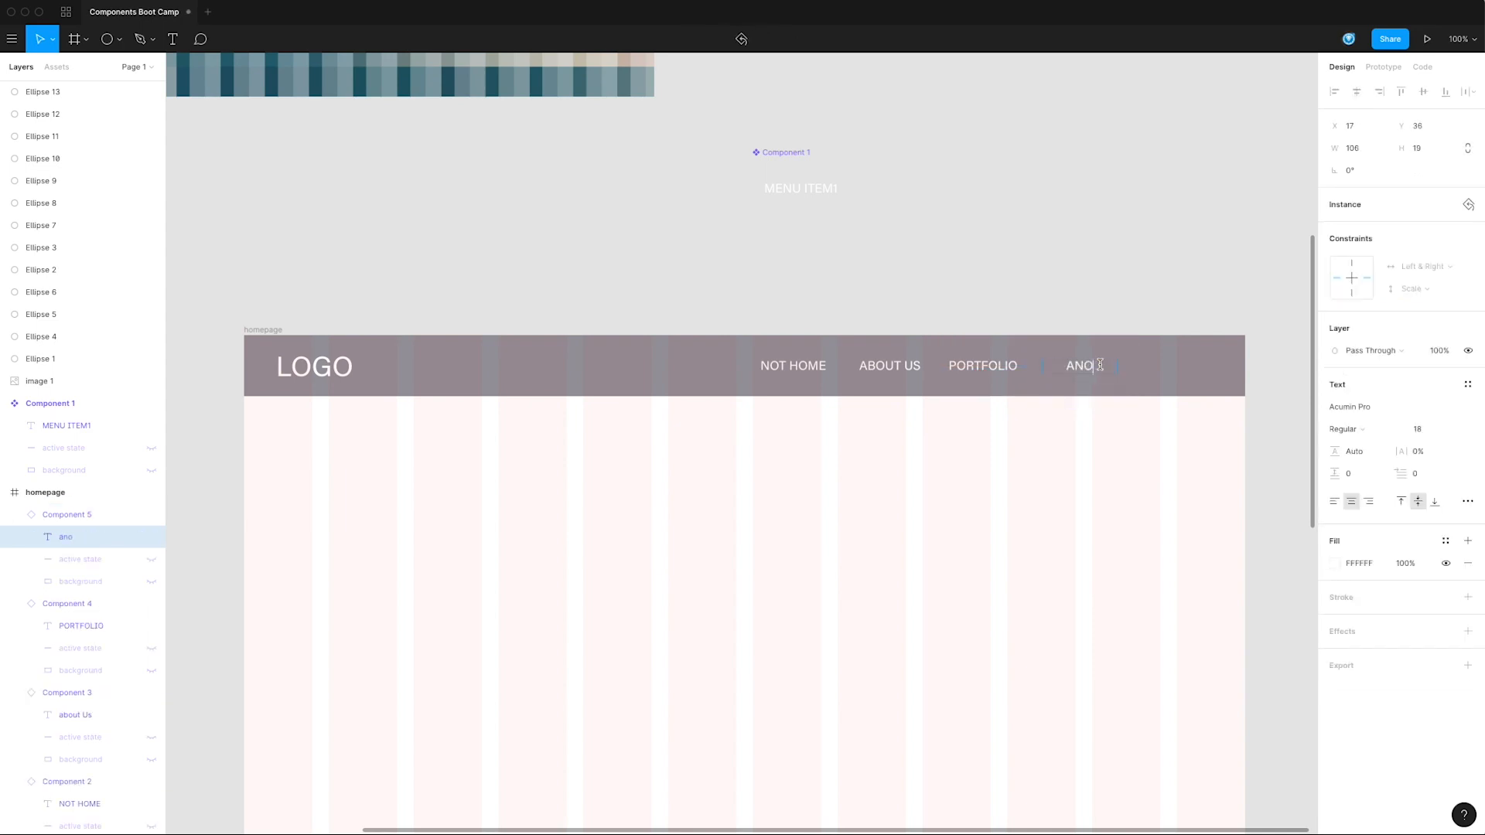
scroll(1160, 333, "down", 10)
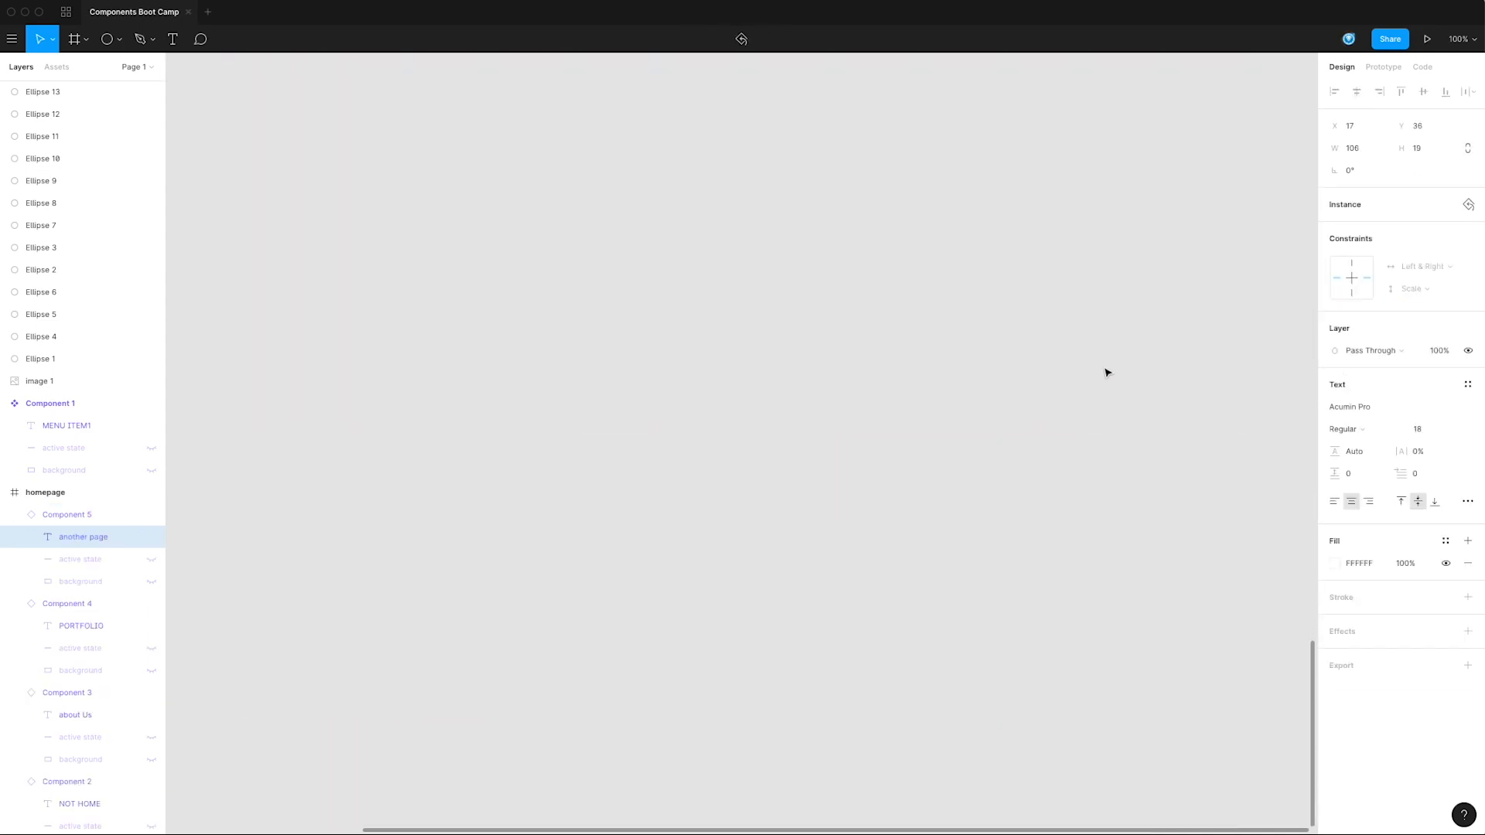
scroll(1114, 370, "up", 15)
scroll(1101, 375, "down", 5)
key("Escape")
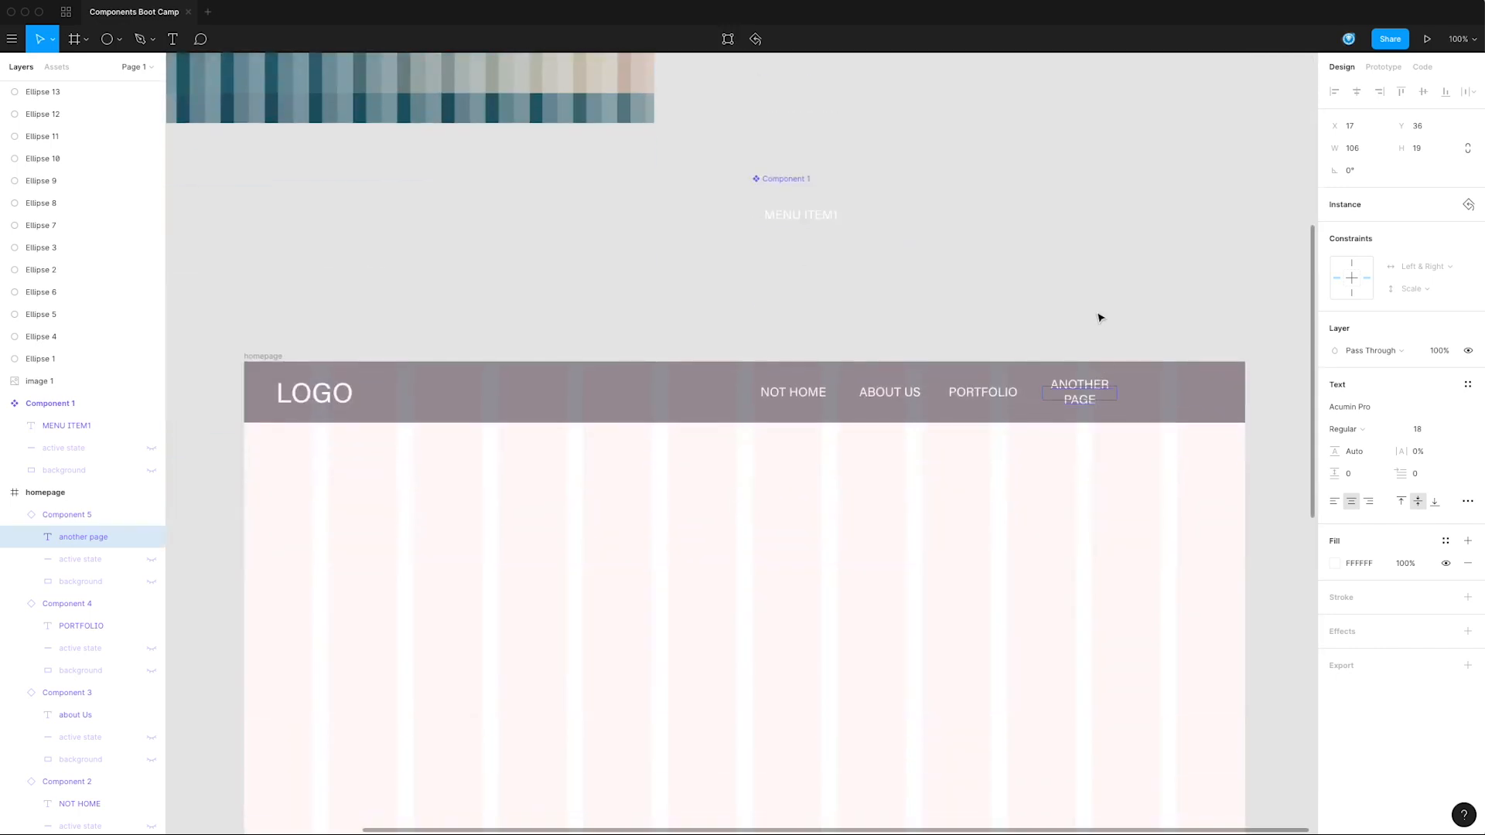
left_click(1114, 332)
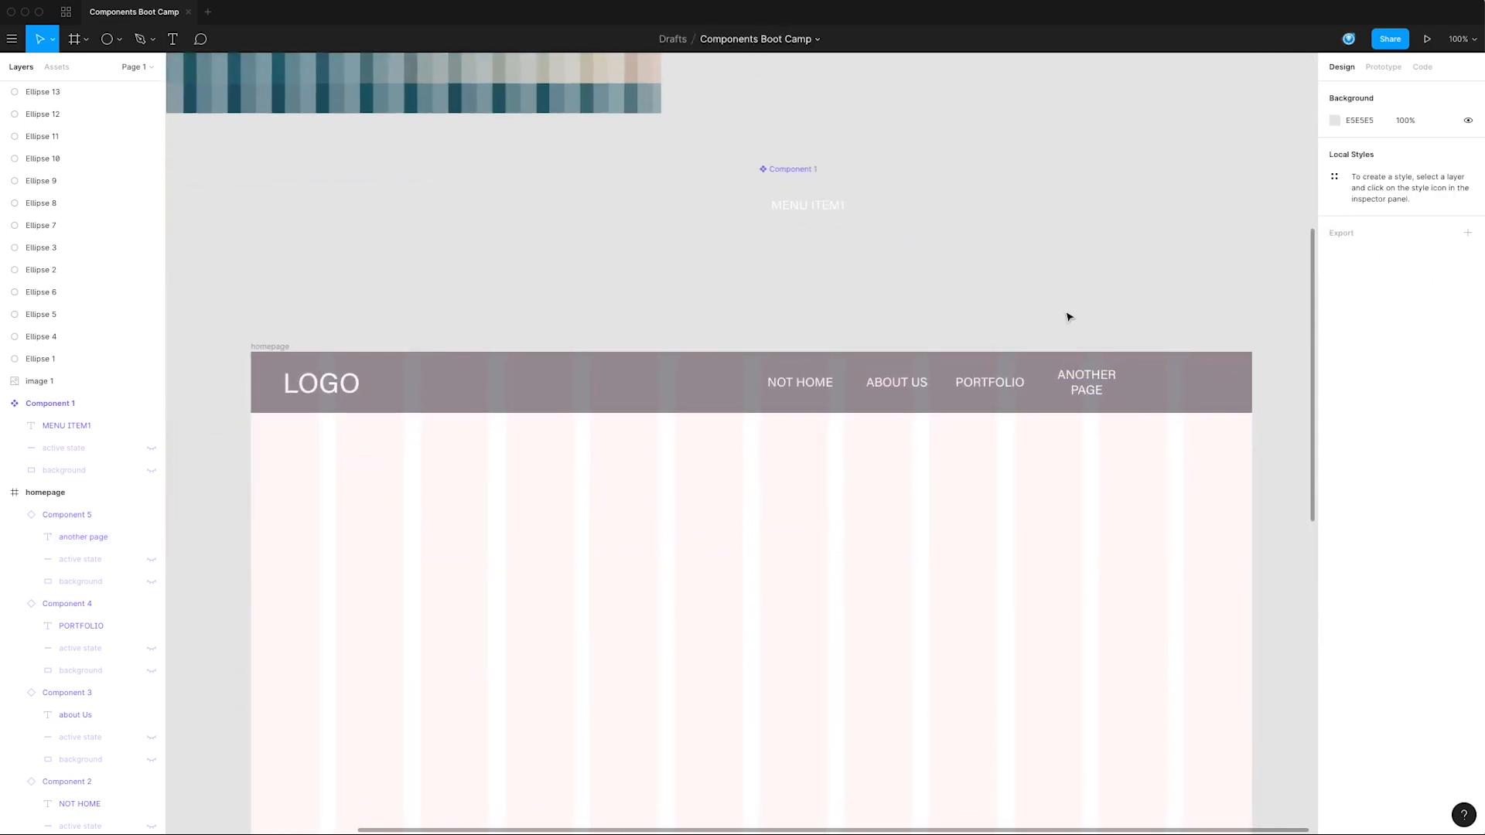
Step: Examine the type details of the main component's MENU ITEM1 text for a line spacing option
scroll(942, 334, "up", 3)
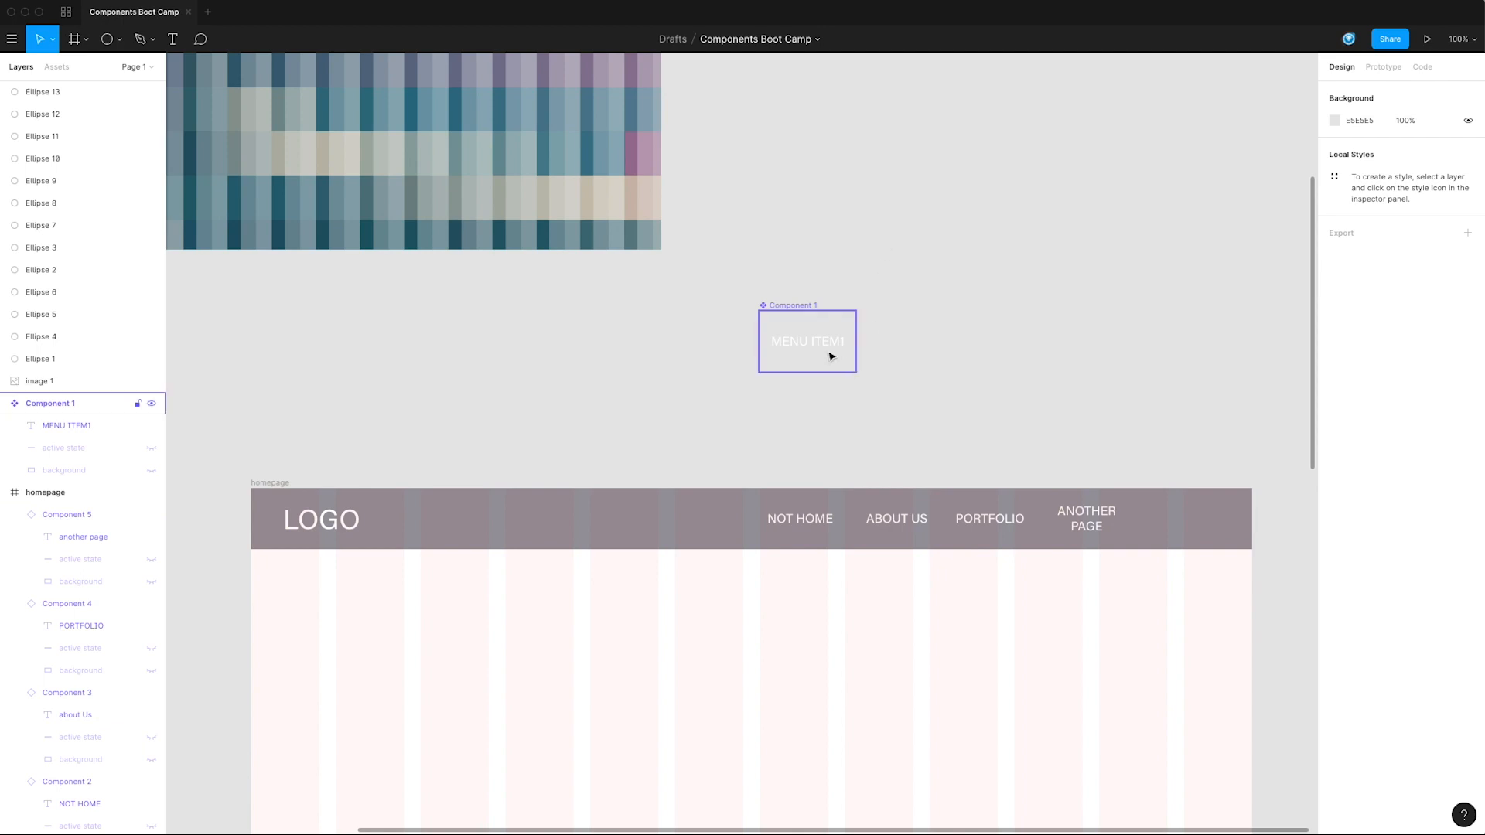
left_click(800, 341)
double_click(800, 343)
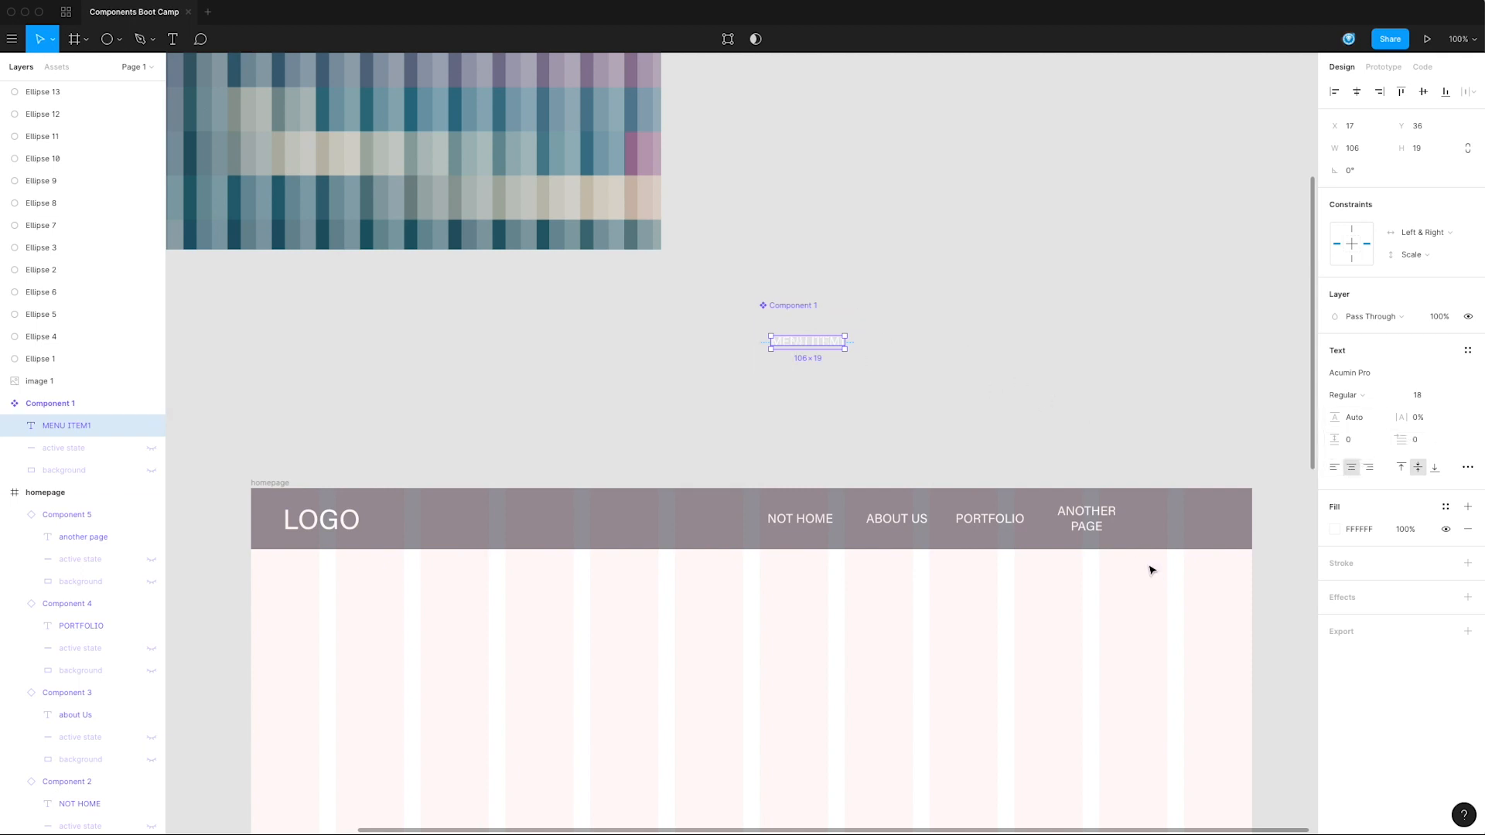
left_click(1087, 520)
double_click(830, 344)
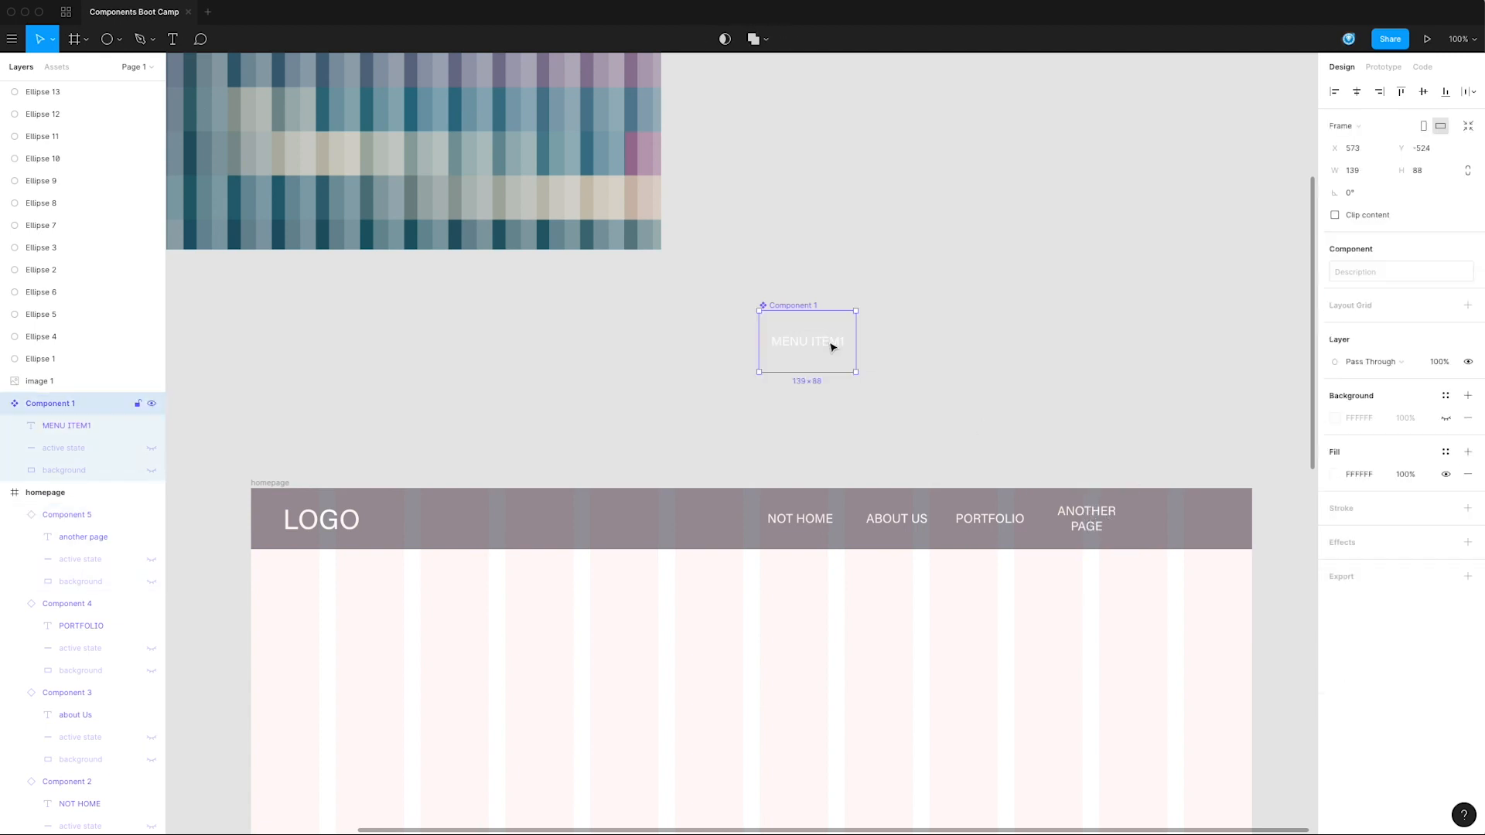
left_click(1467, 467)
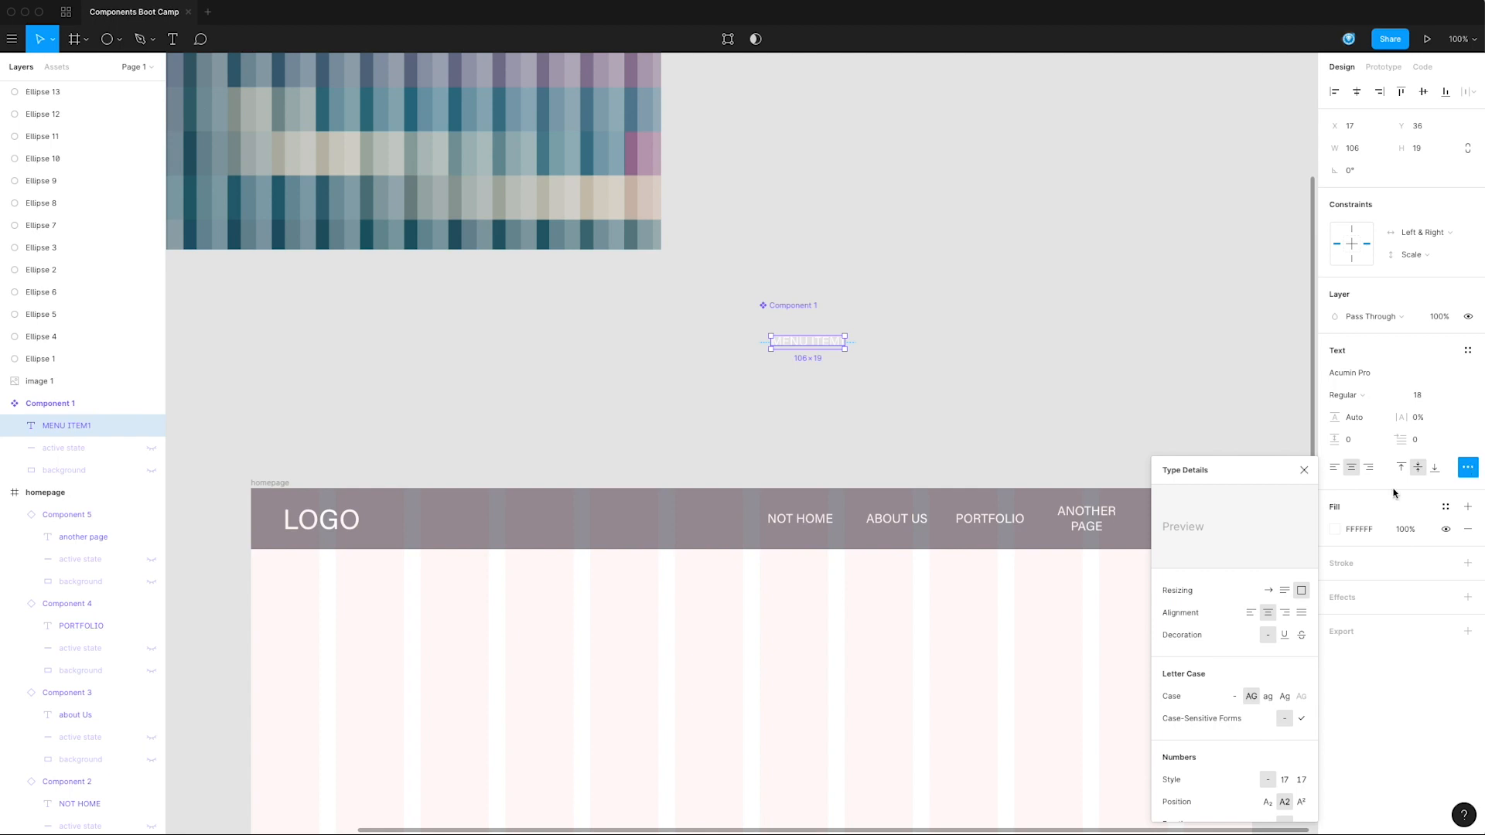
scroll(1244, 758, "down", 5)
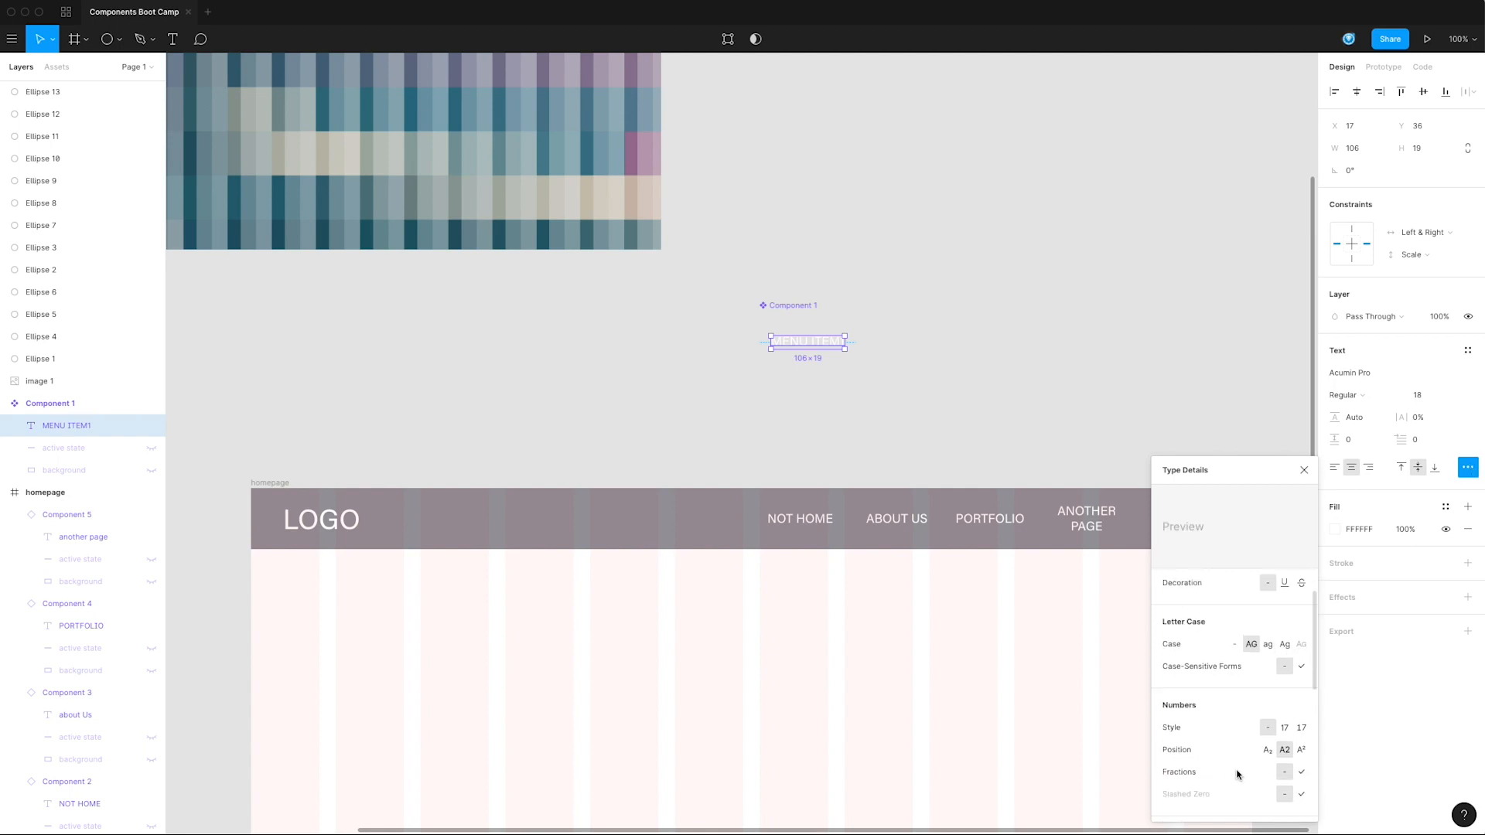
scroll(1248, 744, "down", 4)
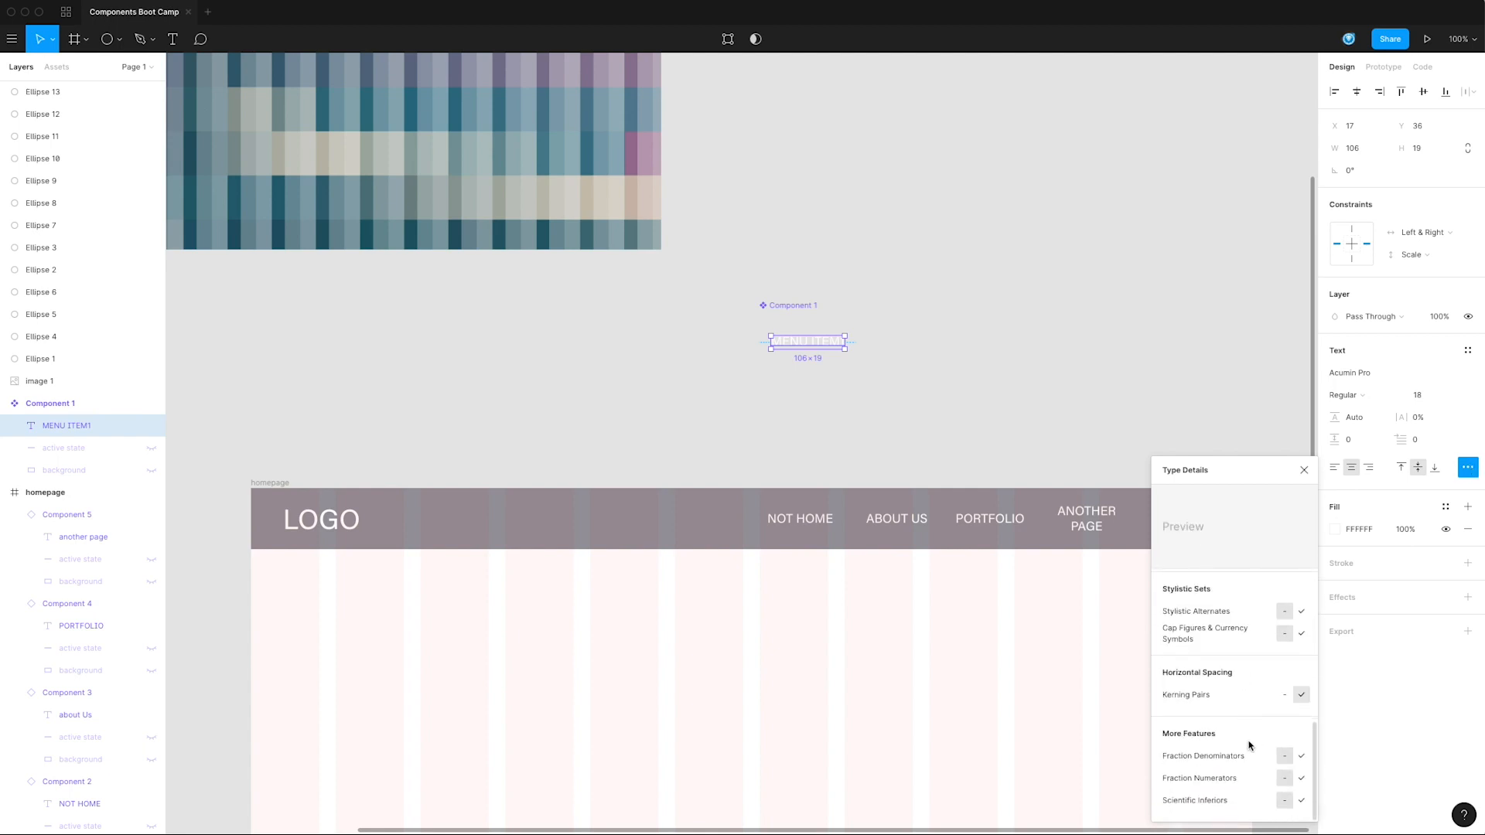
scroll(1250, 742, "up", 9)
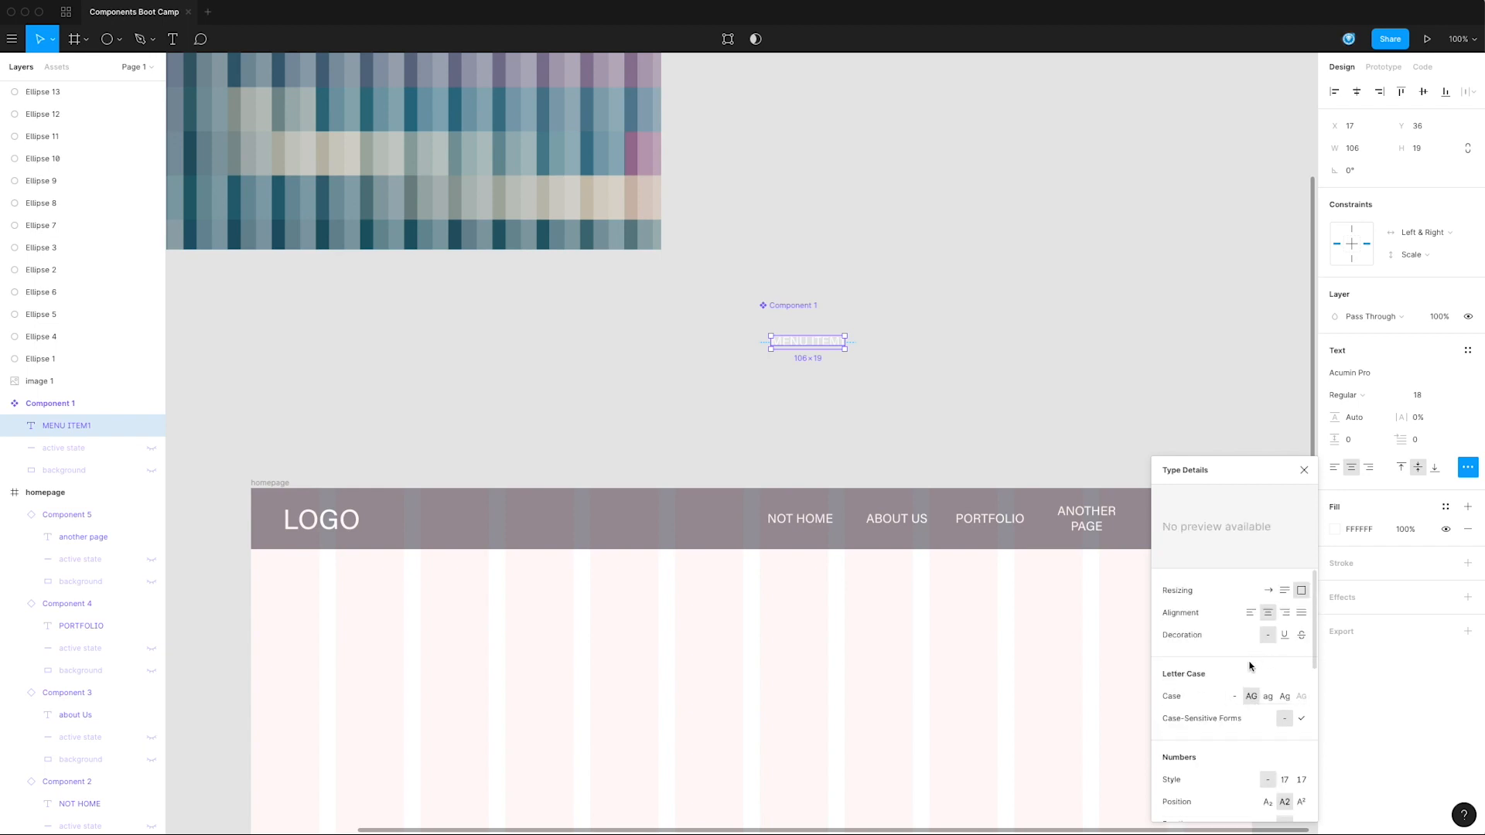
scroll(1246, 723, "down", 3)
scroll(1243, 729, "down", 8)
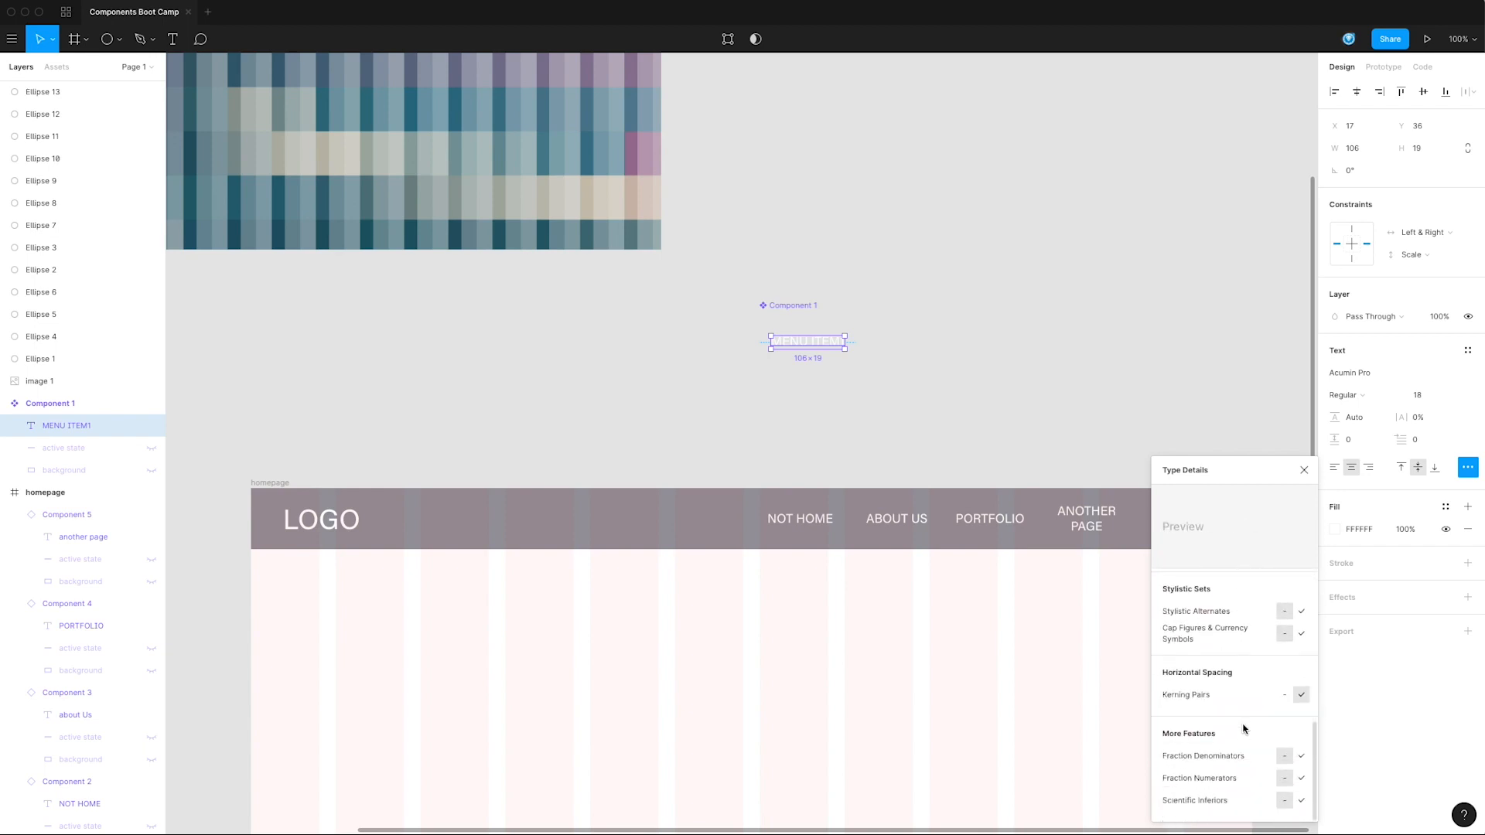
Step: Try a line height of 112.4% on the main component's MENU ITEM1 text, adjusting it up and down to 93.4%
left_click(1350, 417)
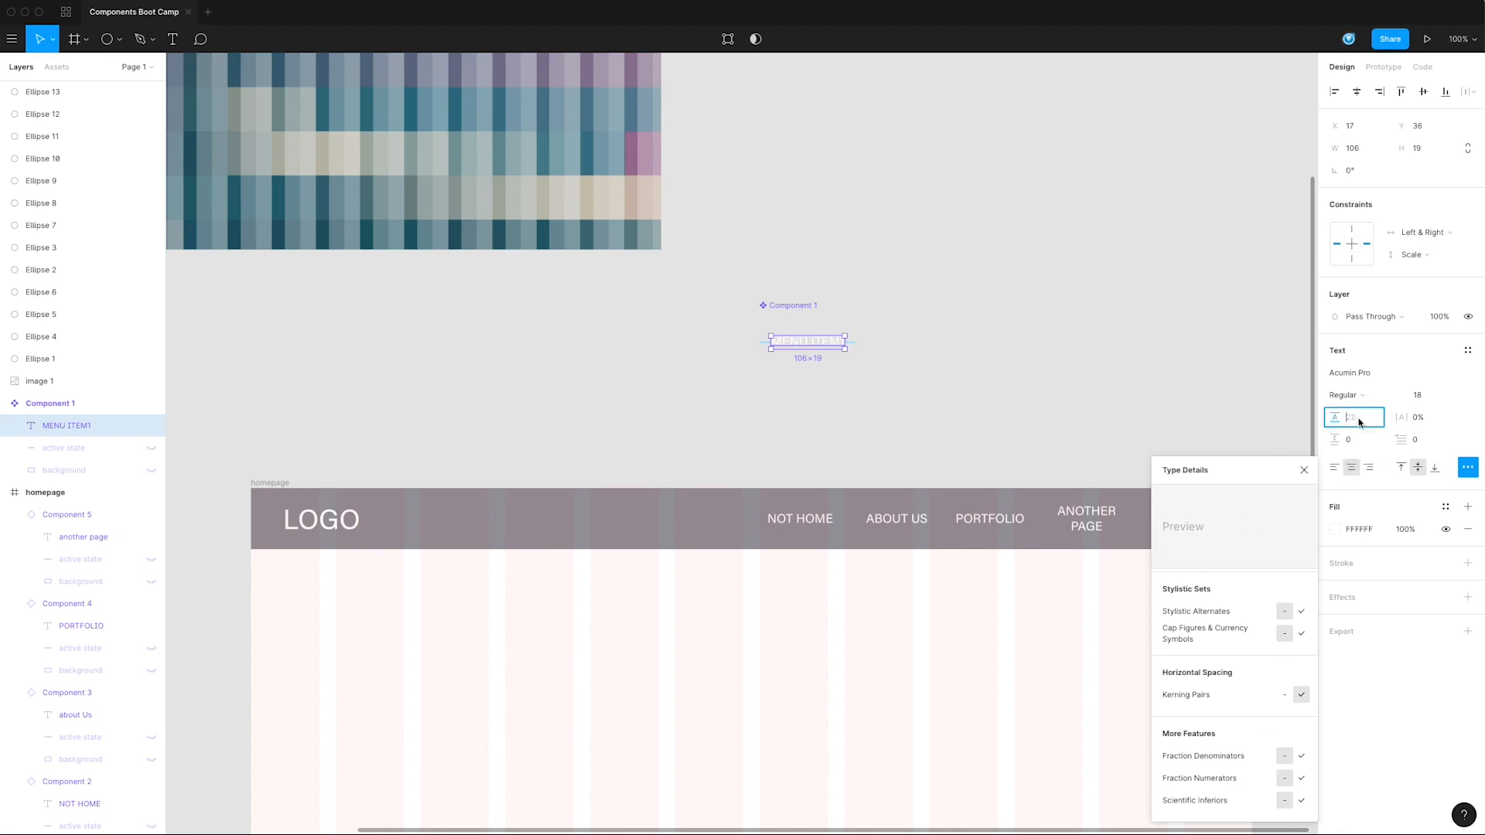
left_click(1304, 472)
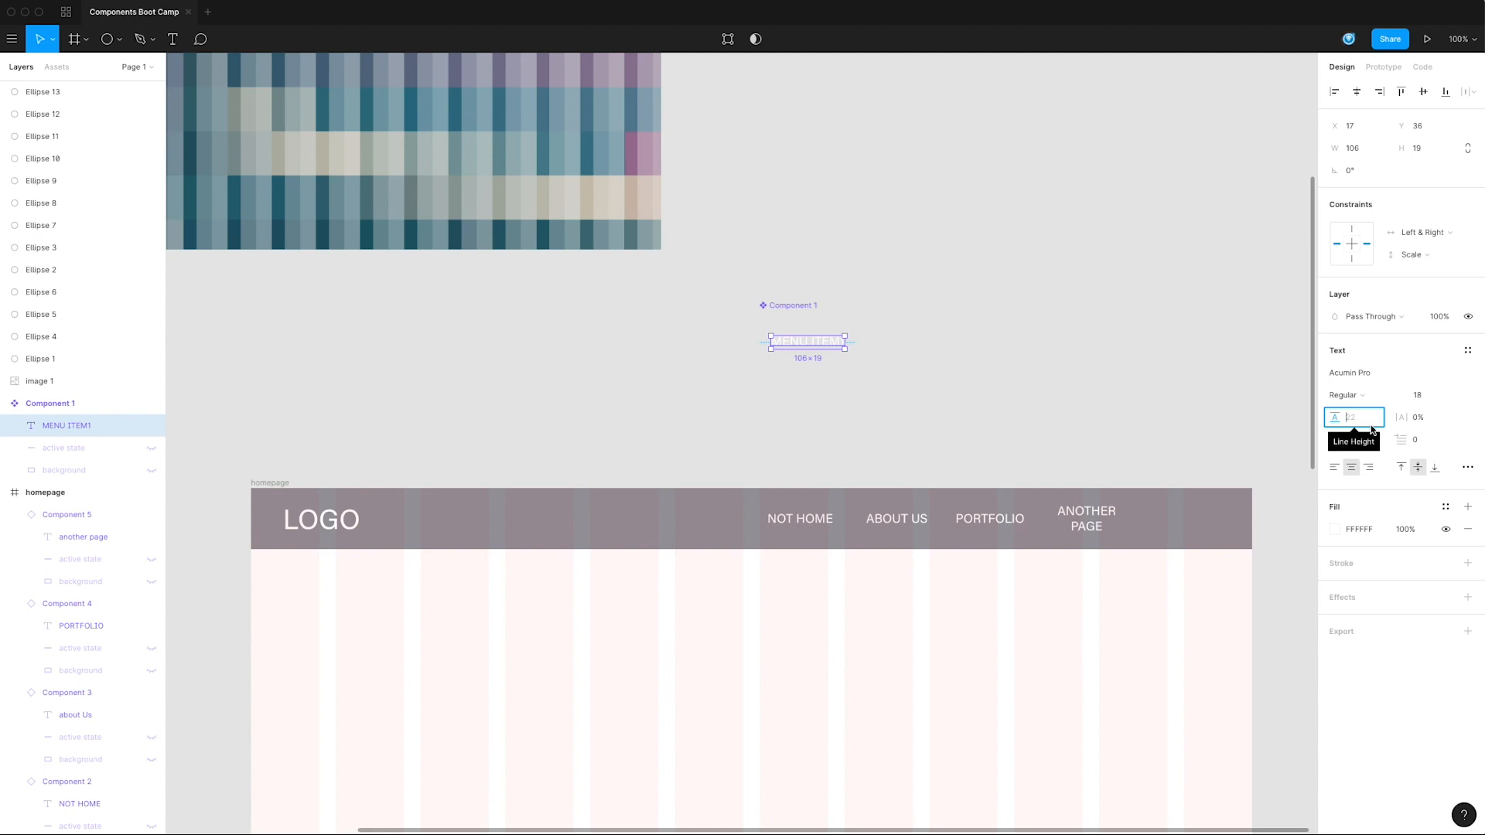
type("112.4%")
key("Return")
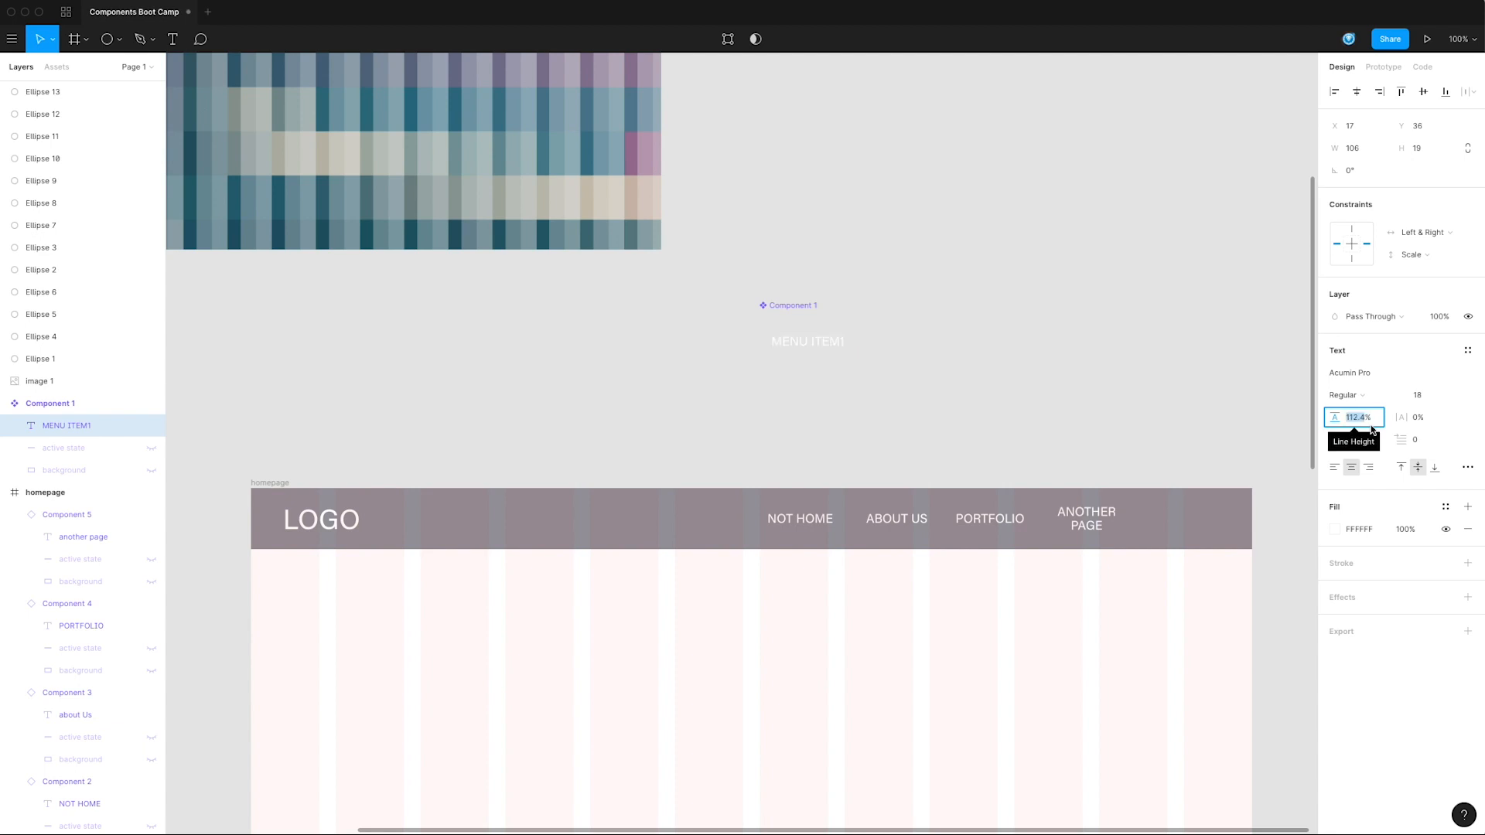
key("shift+Up")
key("shift+Up")
key("shift+Up")
key("shift+Up")
key("shift+Down")
key("shift+Down")
key("shift+Down")
key("shift+Down")
key("shift+Down")
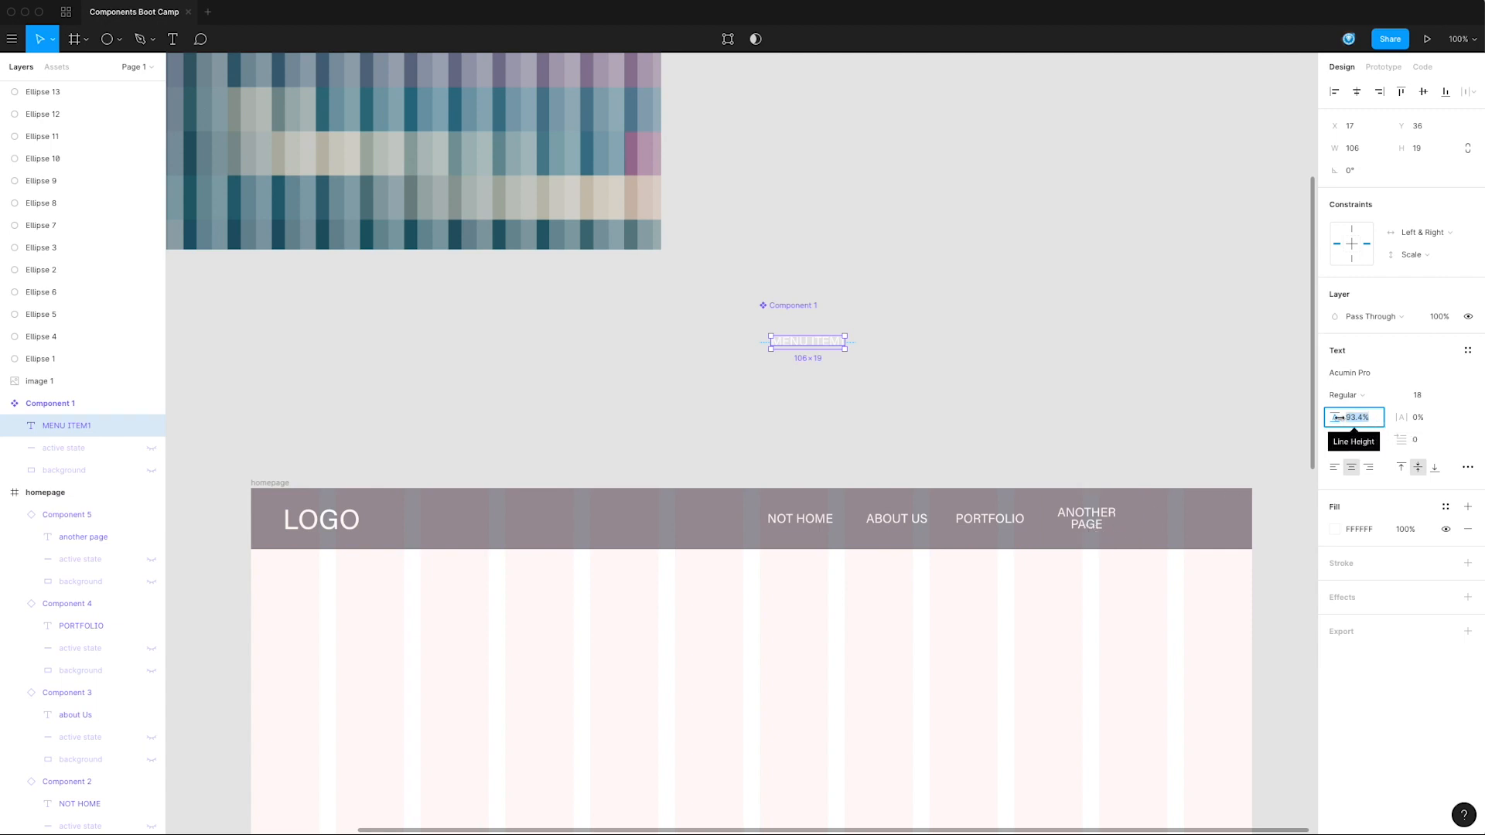
Step: Try line heights of 96 and 24 on the main component's MENU ITEM1 text
type("96")
key("Return")
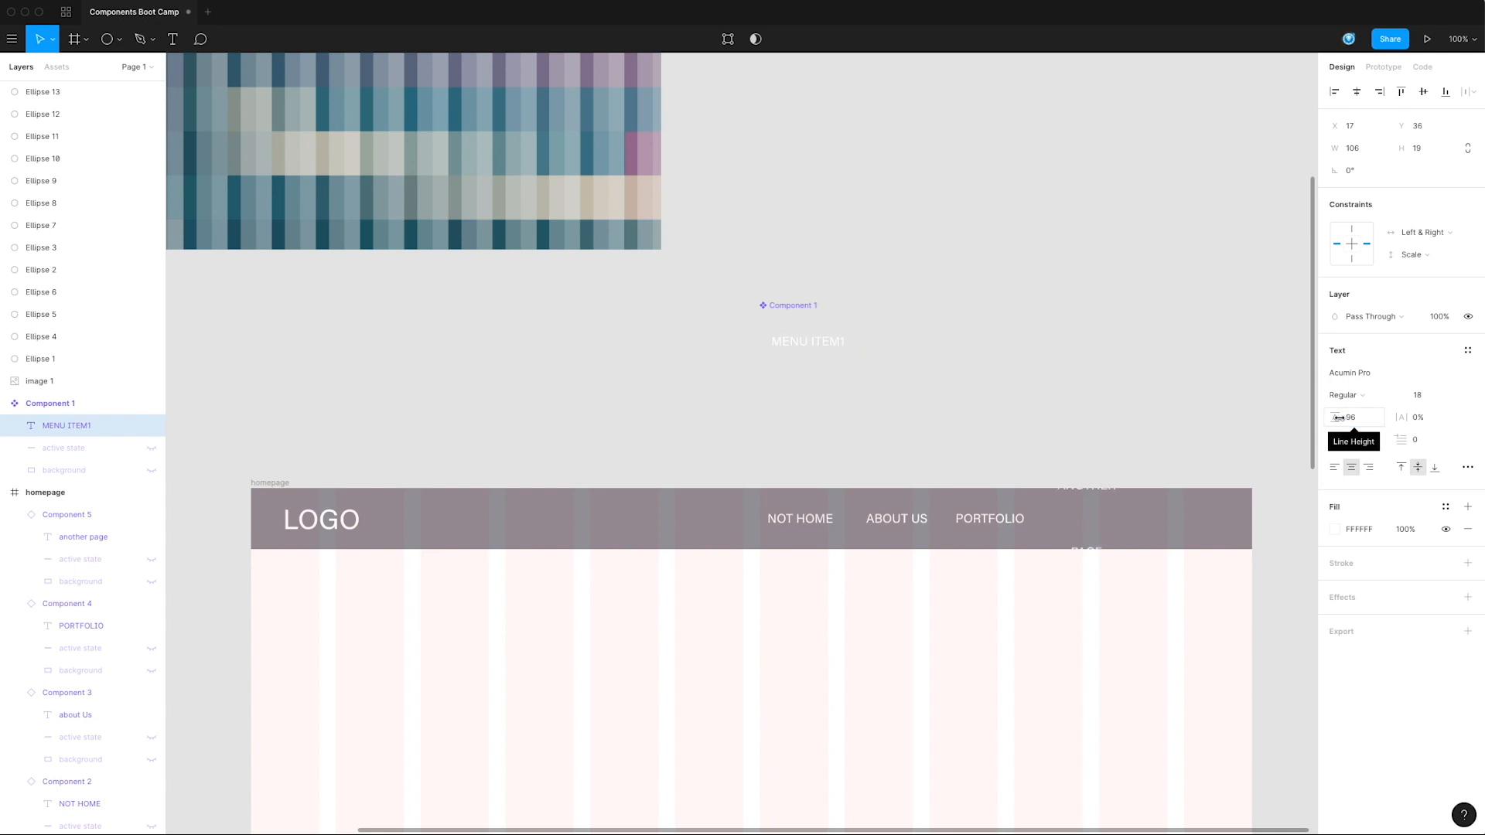
left_click(1346, 418)
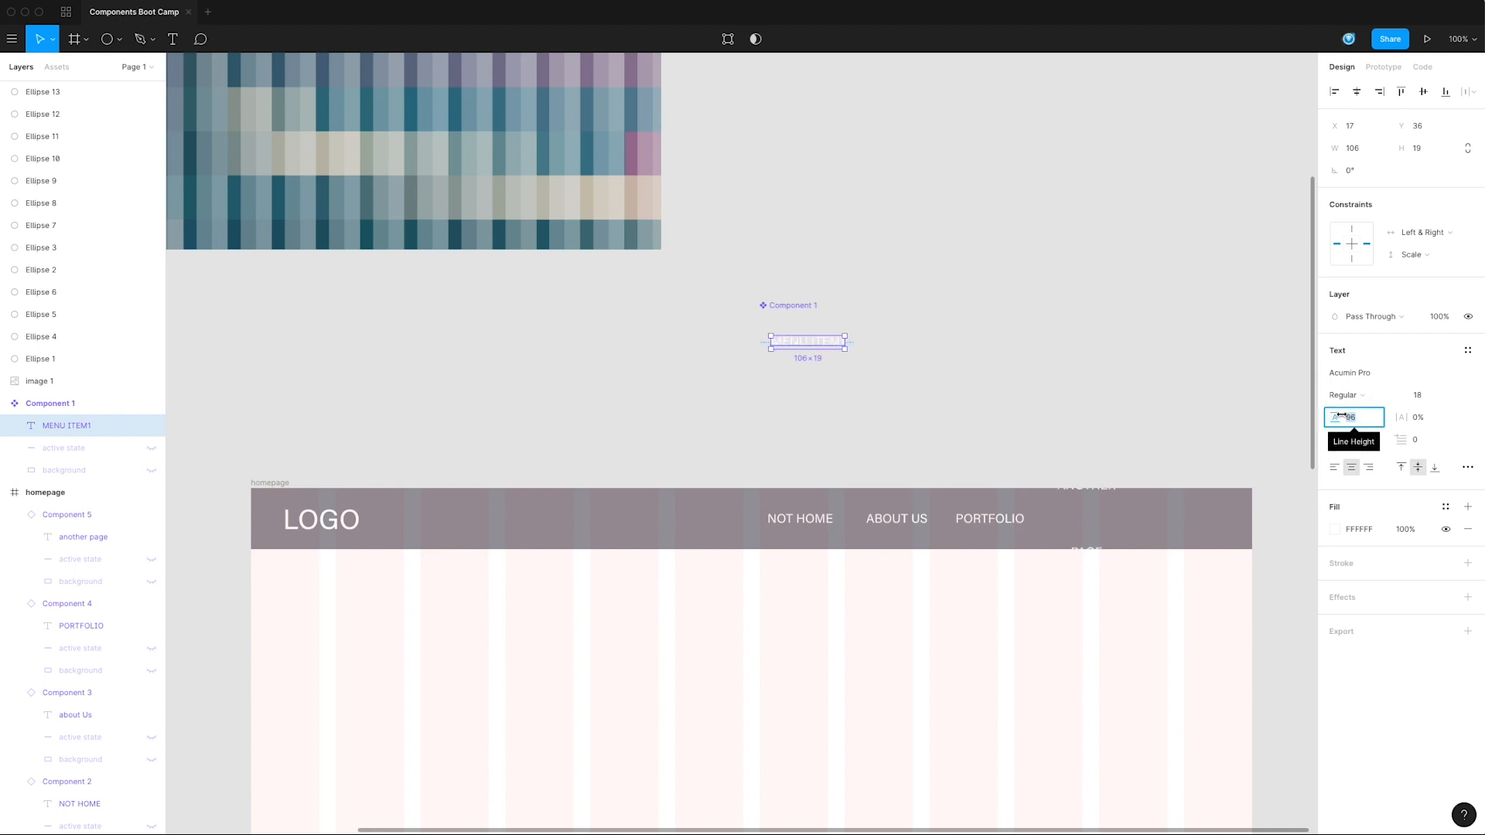
type("24")
key("Return")
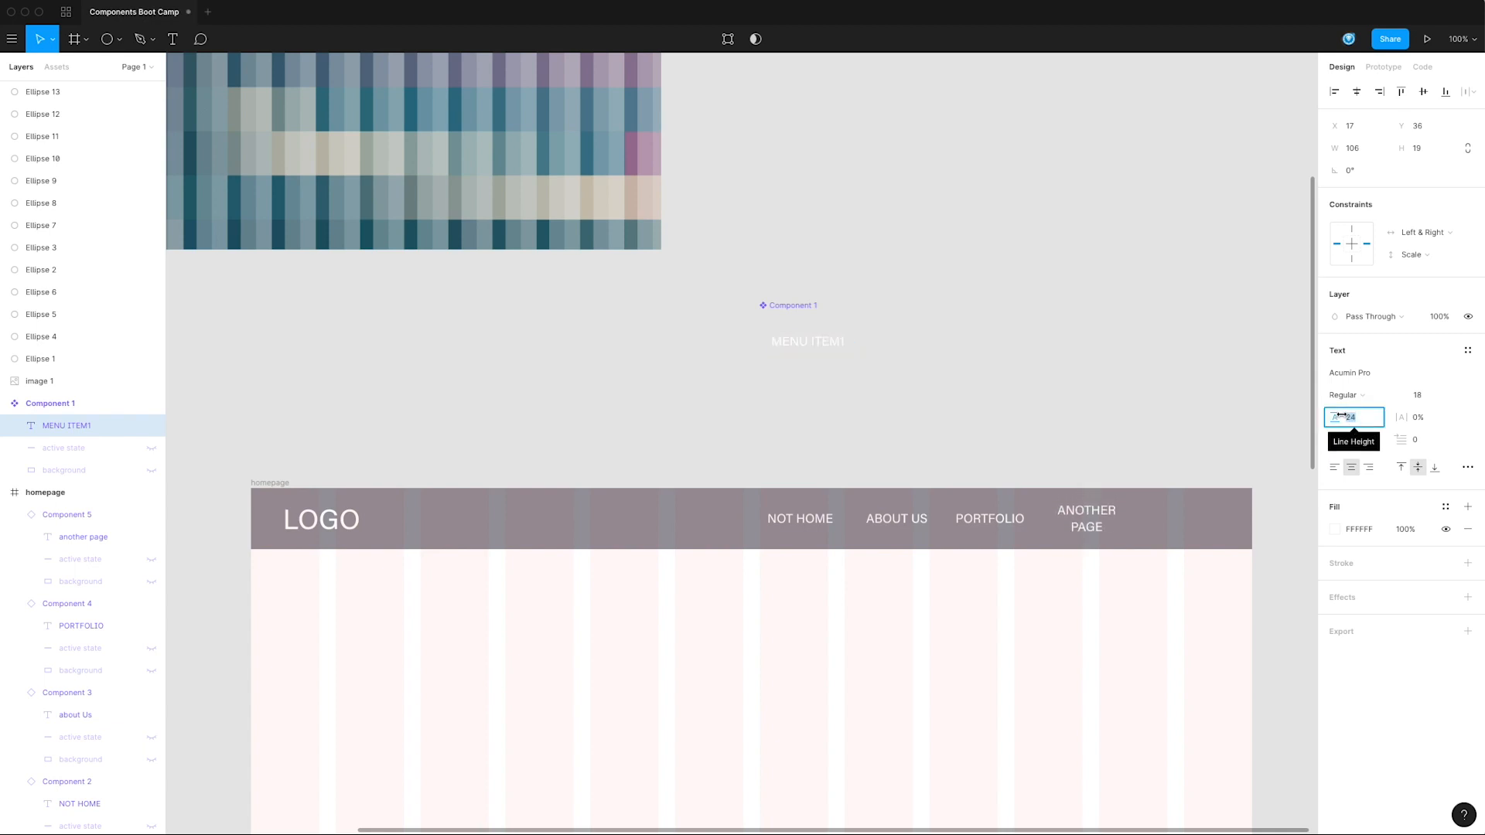
Step: Set the line height of the main component's MENU ITEM1 text to 20
type("16")
key("Return")
key("Up")
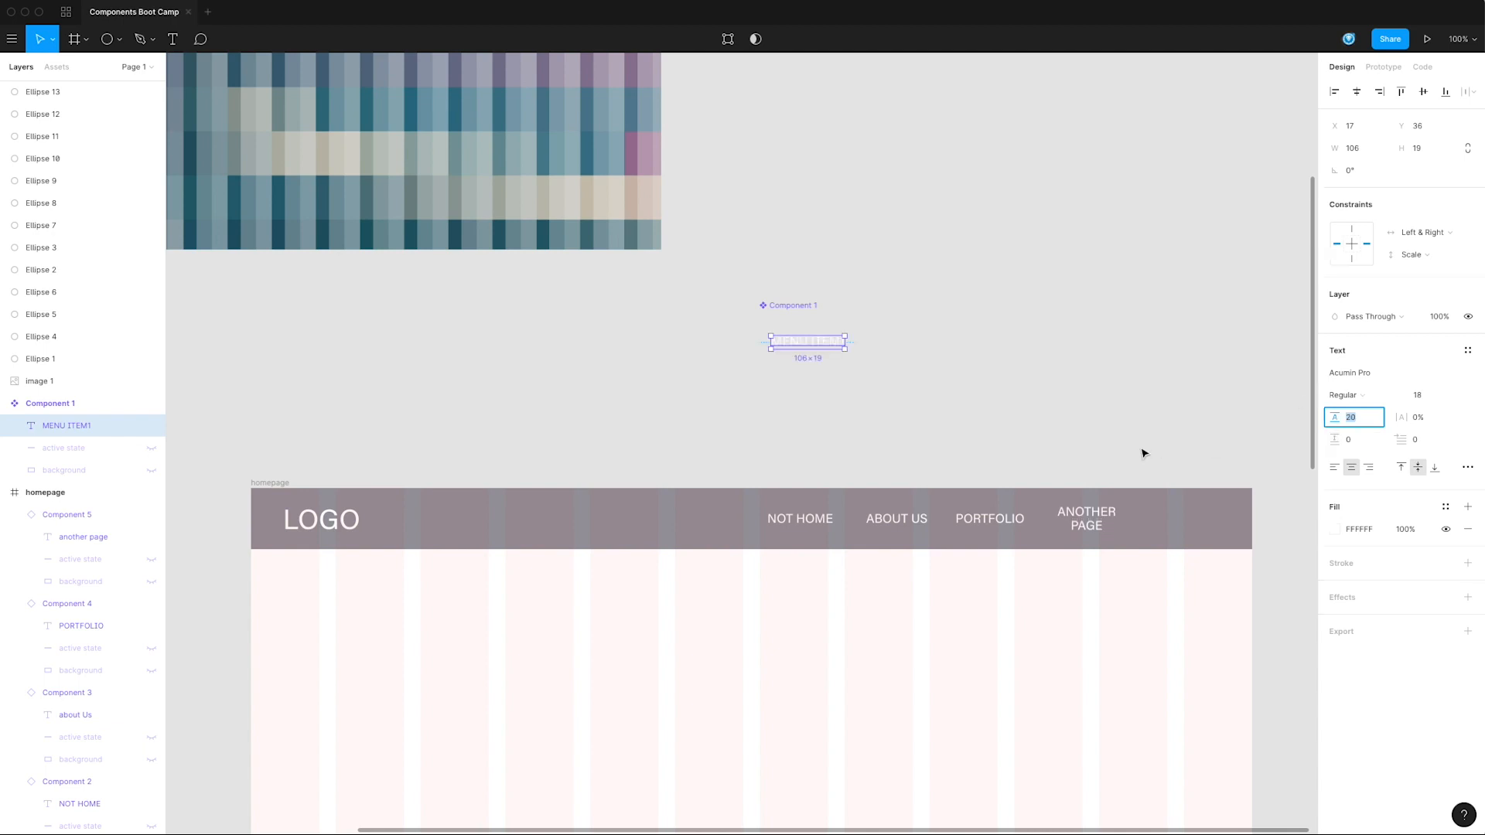
left_click(1141, 453)
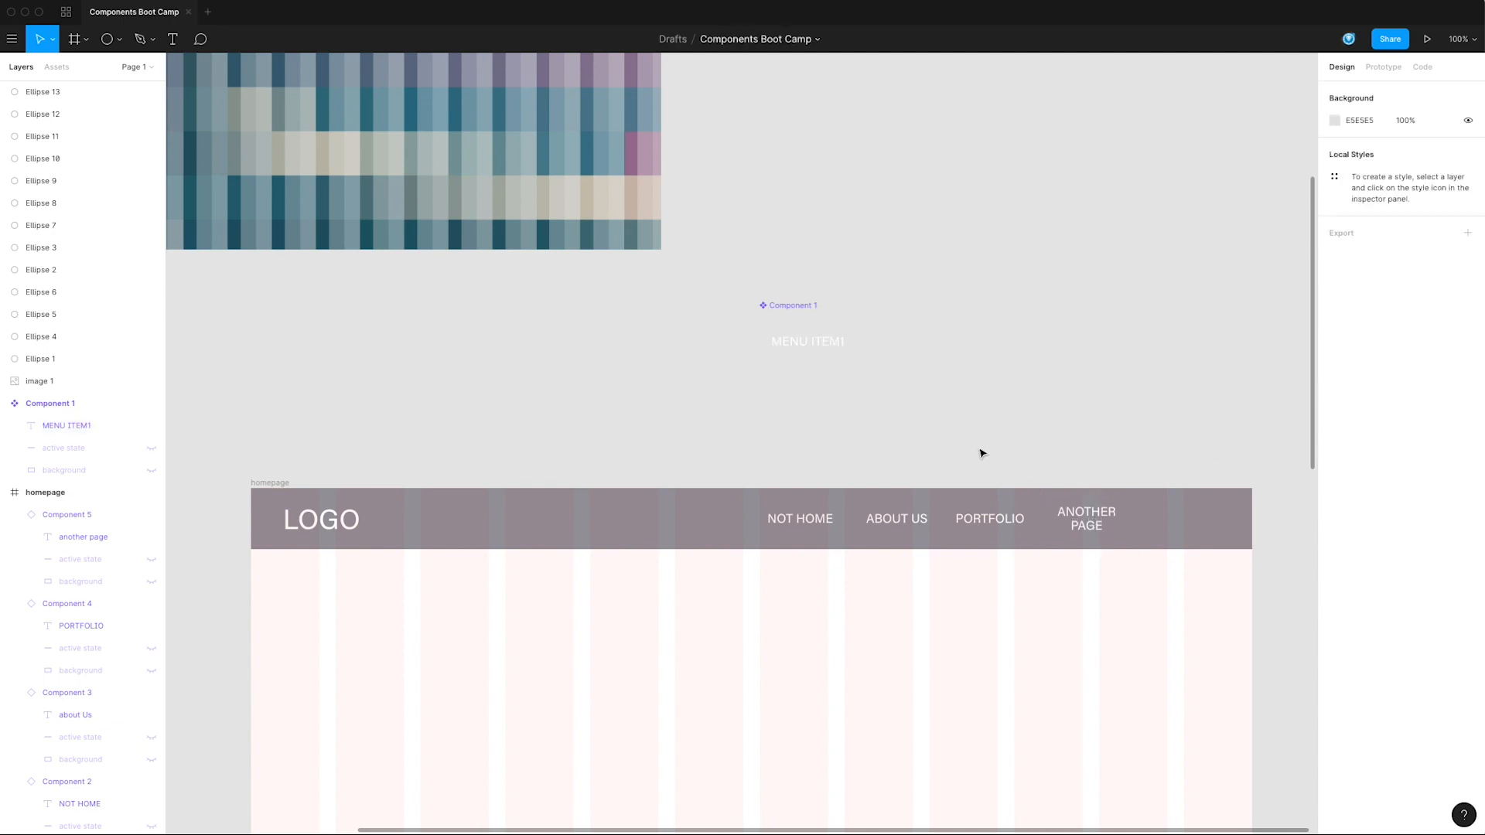
Step: Change the first header menu item's text from NOT HOME to HOME
left_click_drag(928, 503, 987, 404)
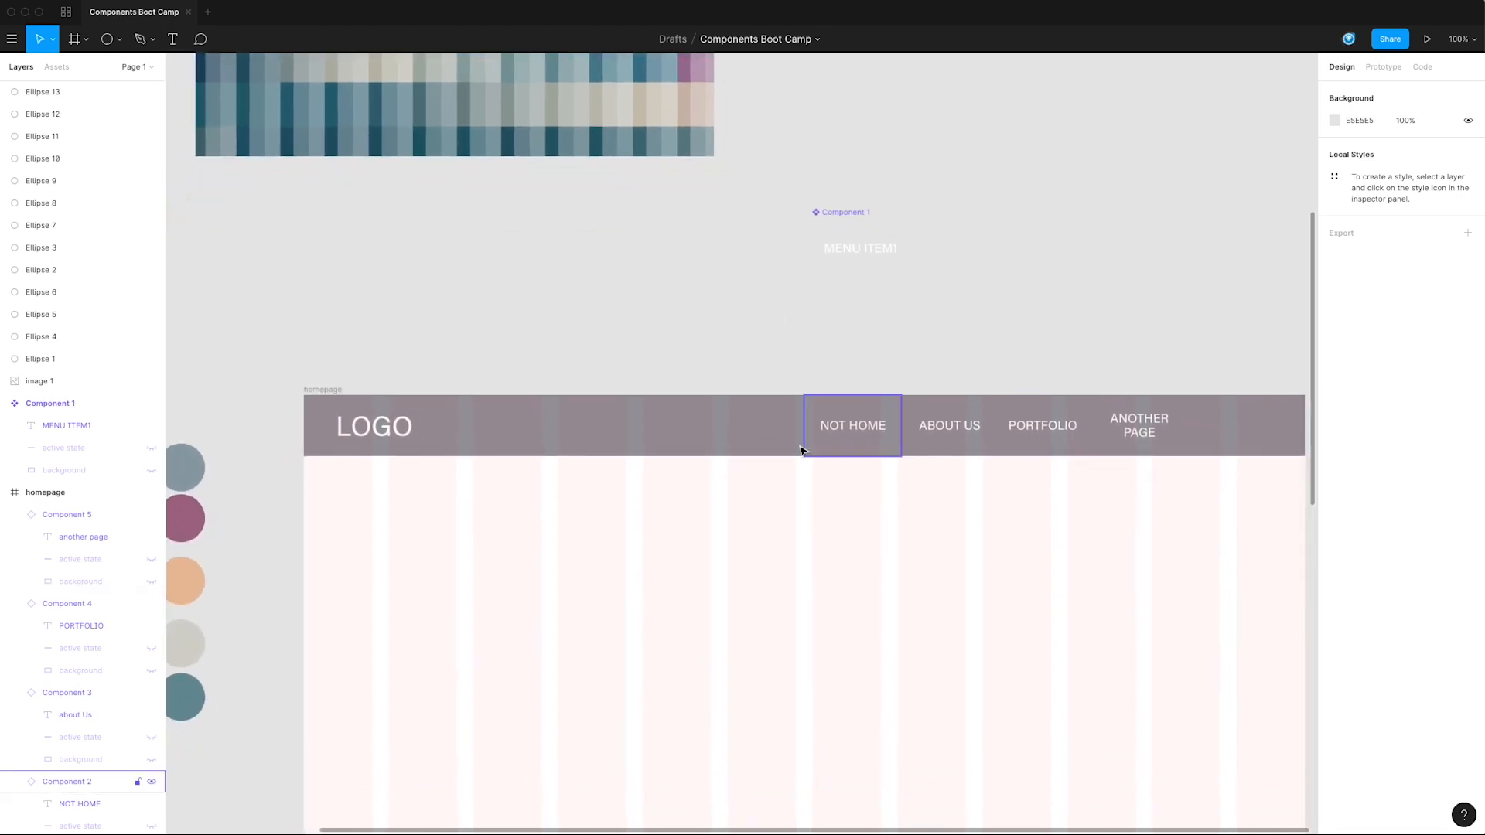
double_click(865, 433)
double_click(866, 428)
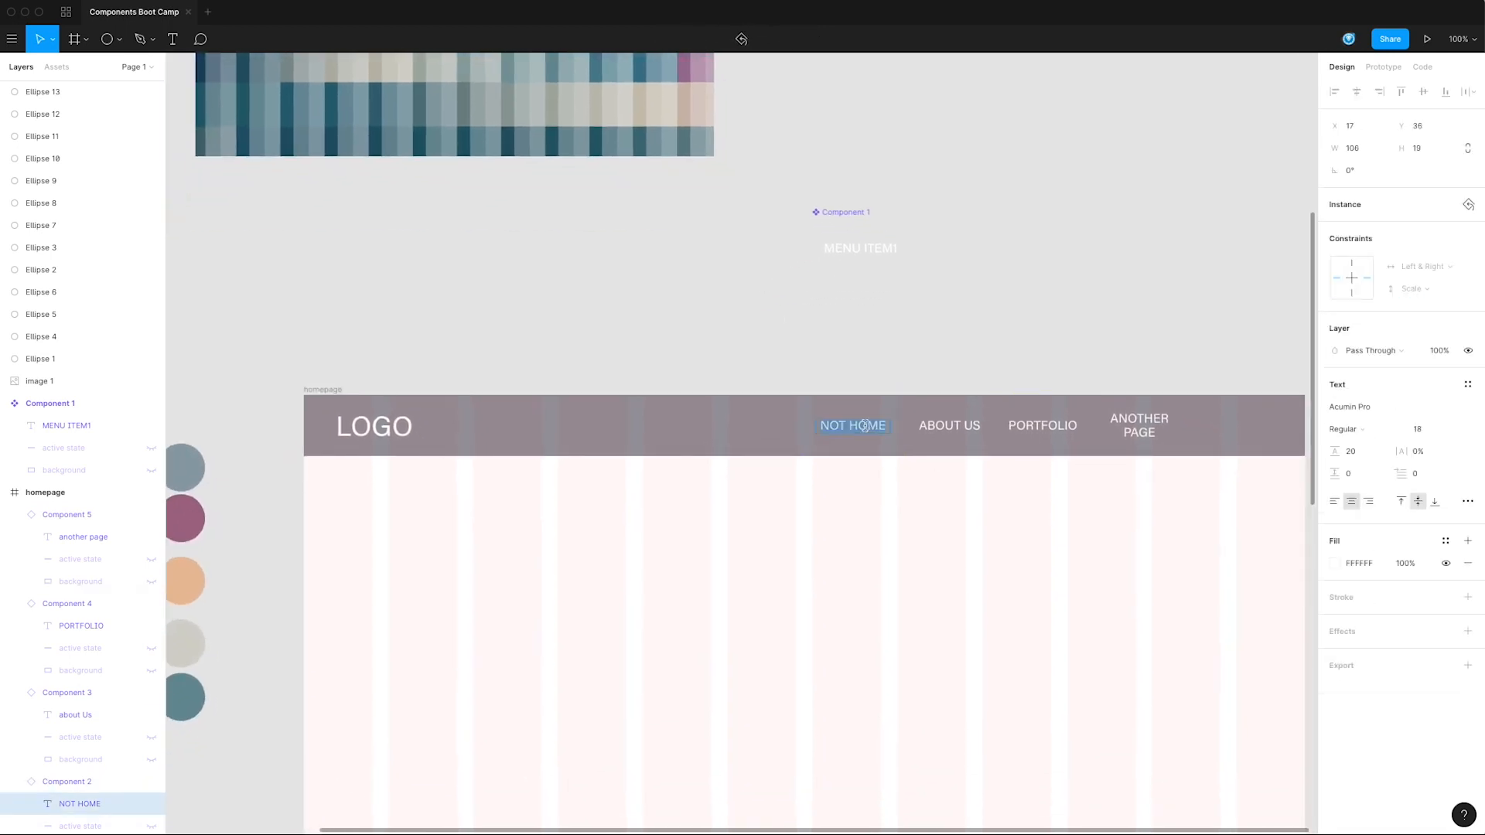
type("HOME")
key("Escape")
key("Escape")
Step: Show the active state and background layers of the HOME menu item instance
left_click(860, 432)
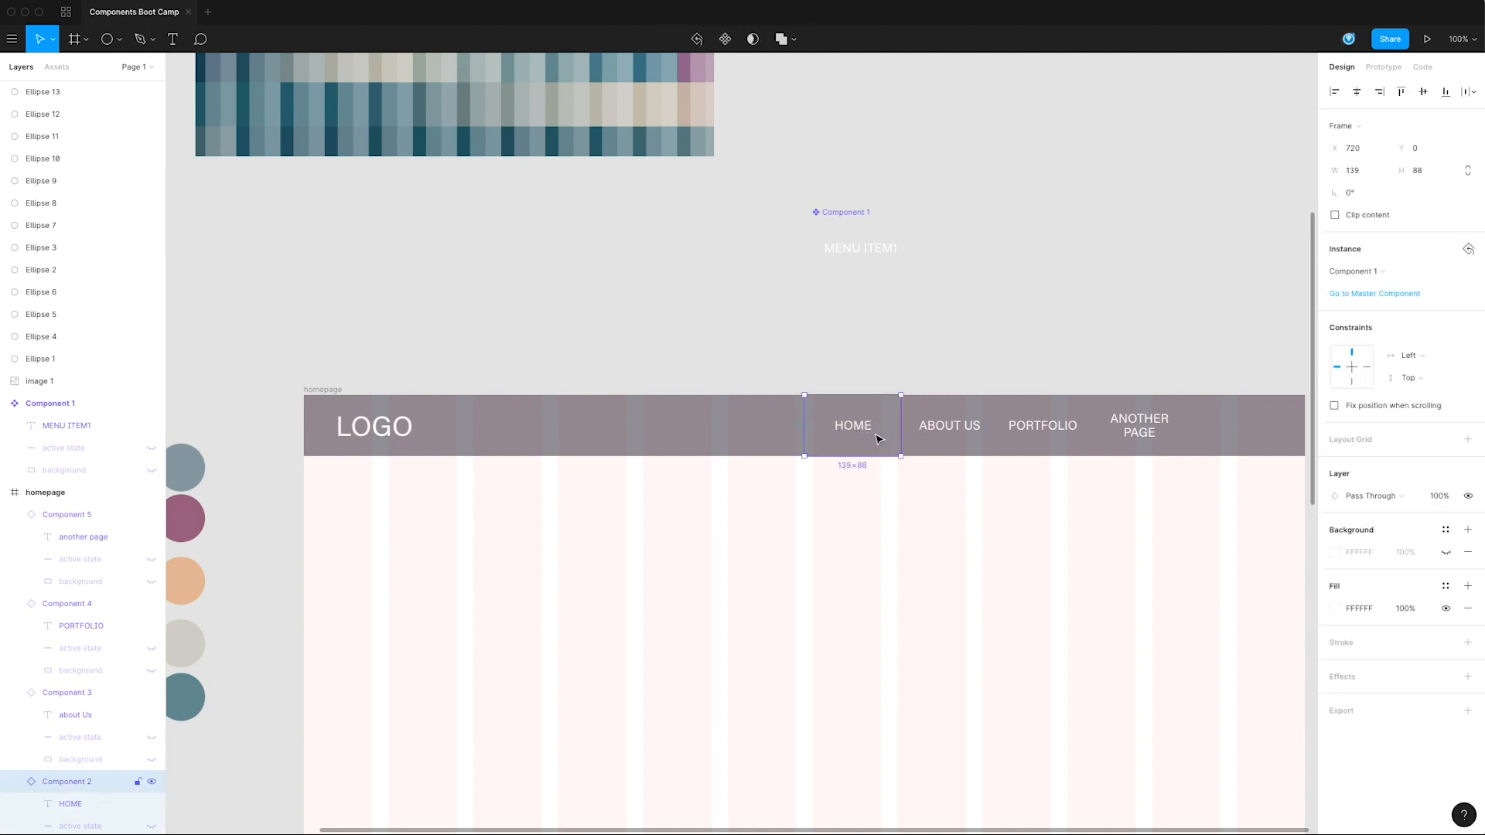
scroll(86, 677, "down", 2)
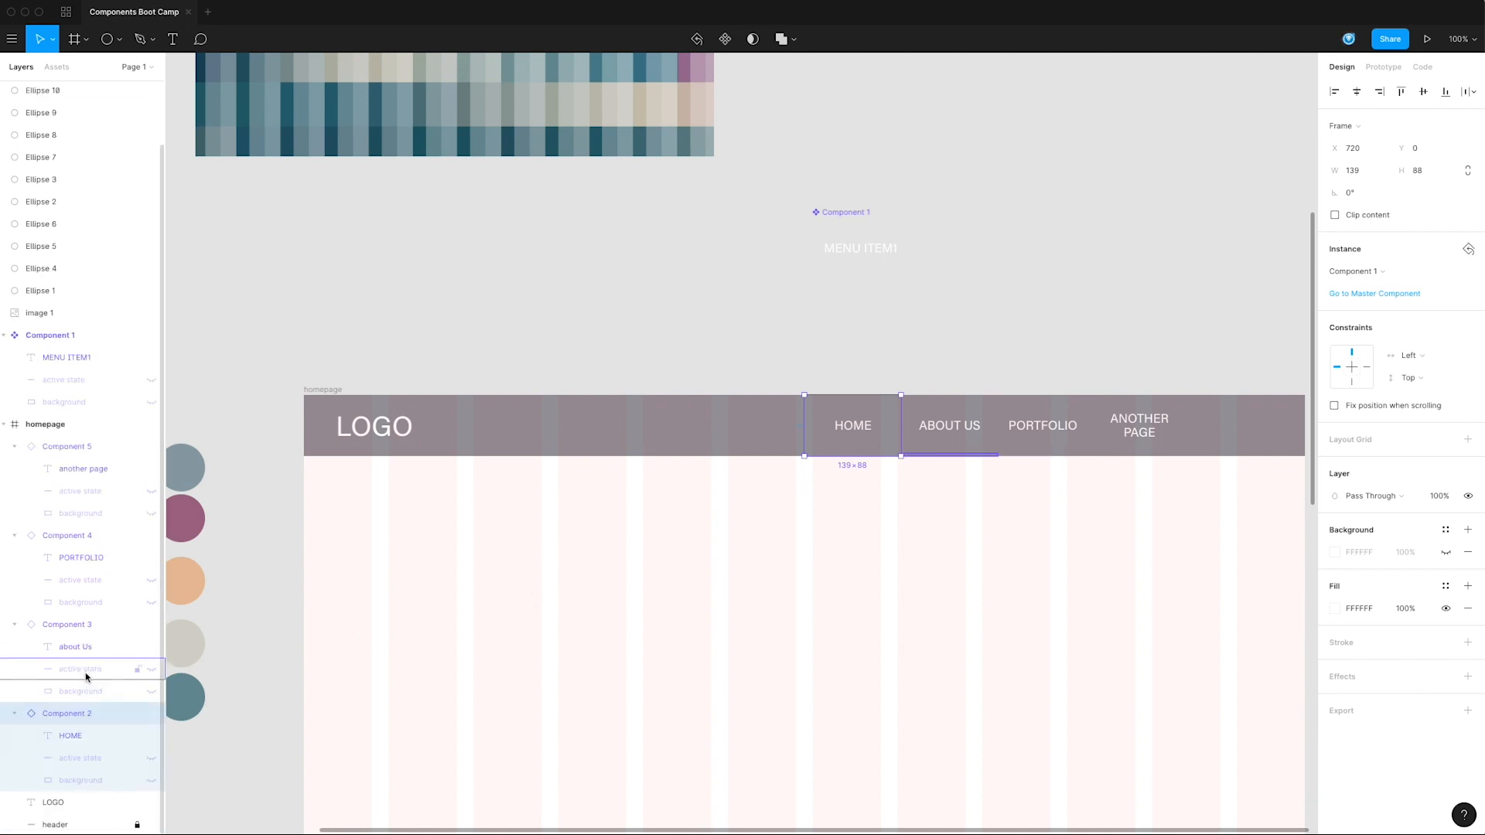
left_click(152, 759)
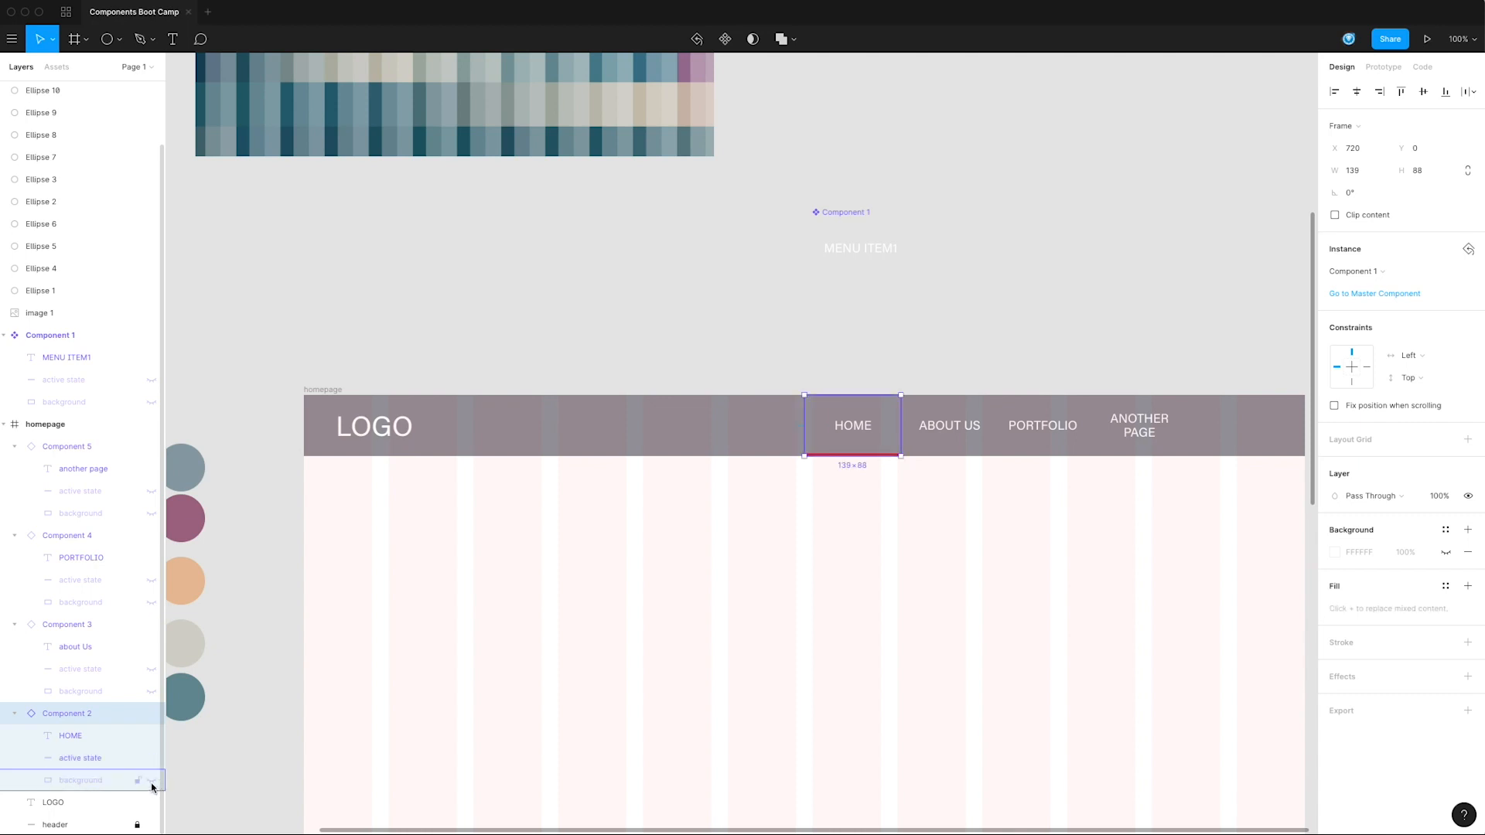
left_click(152, 782)
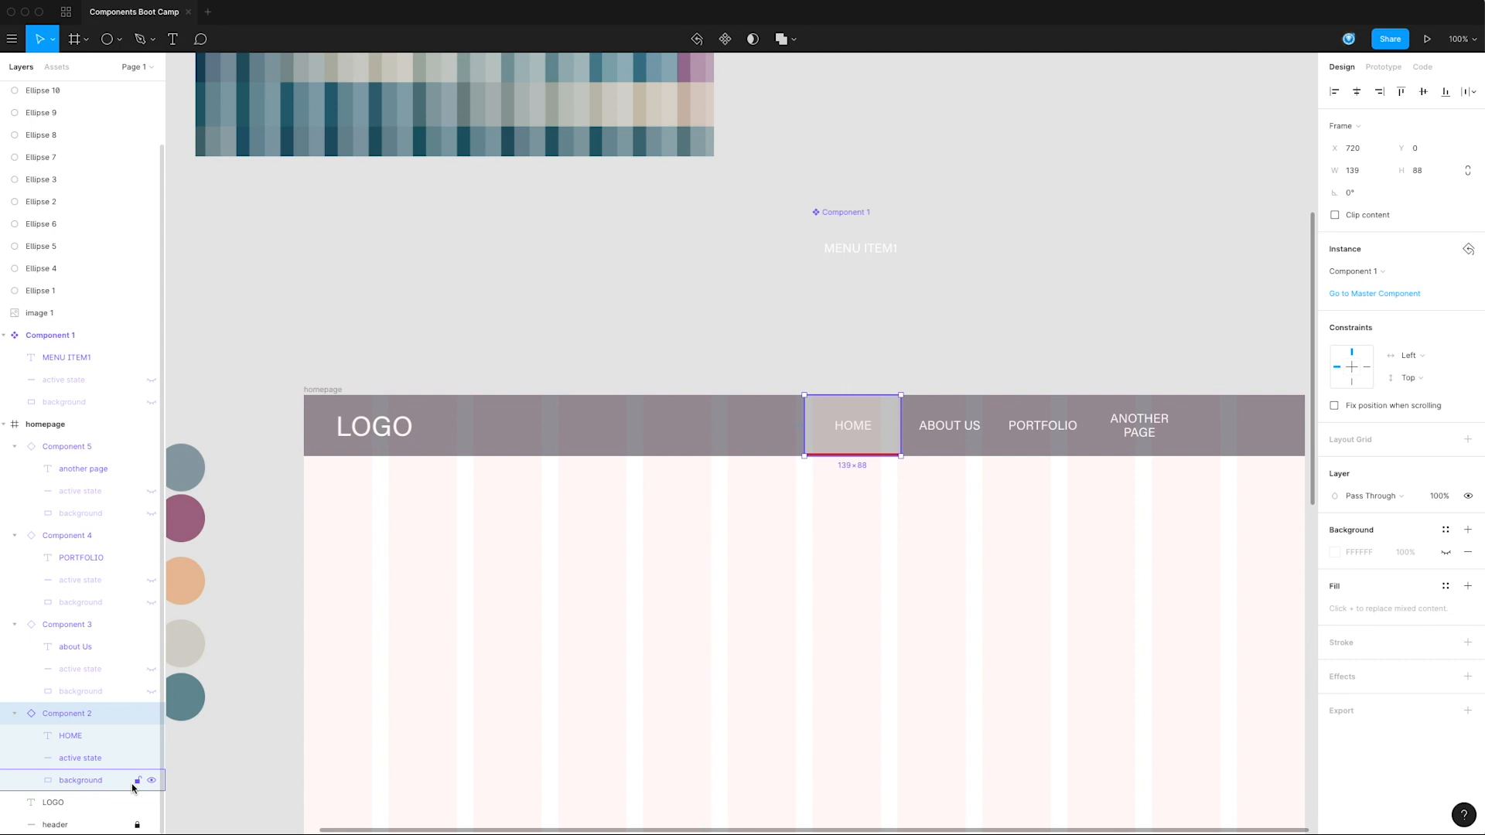
Step: Show the main component's background layer and give it a detached white FFFFFF fill at 8% opacity
left_click(865, 275)
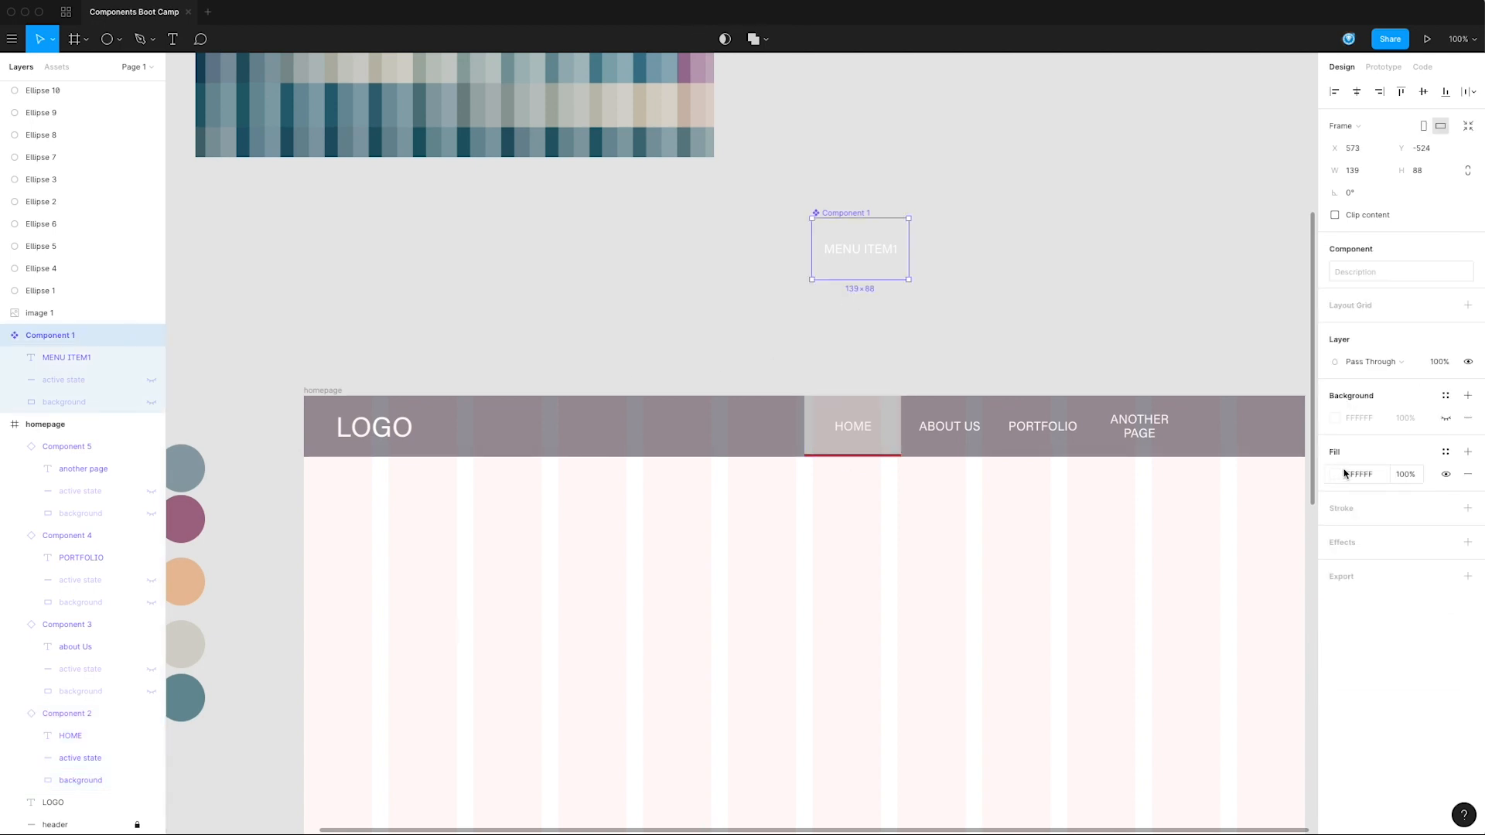
left_click(93, 401)
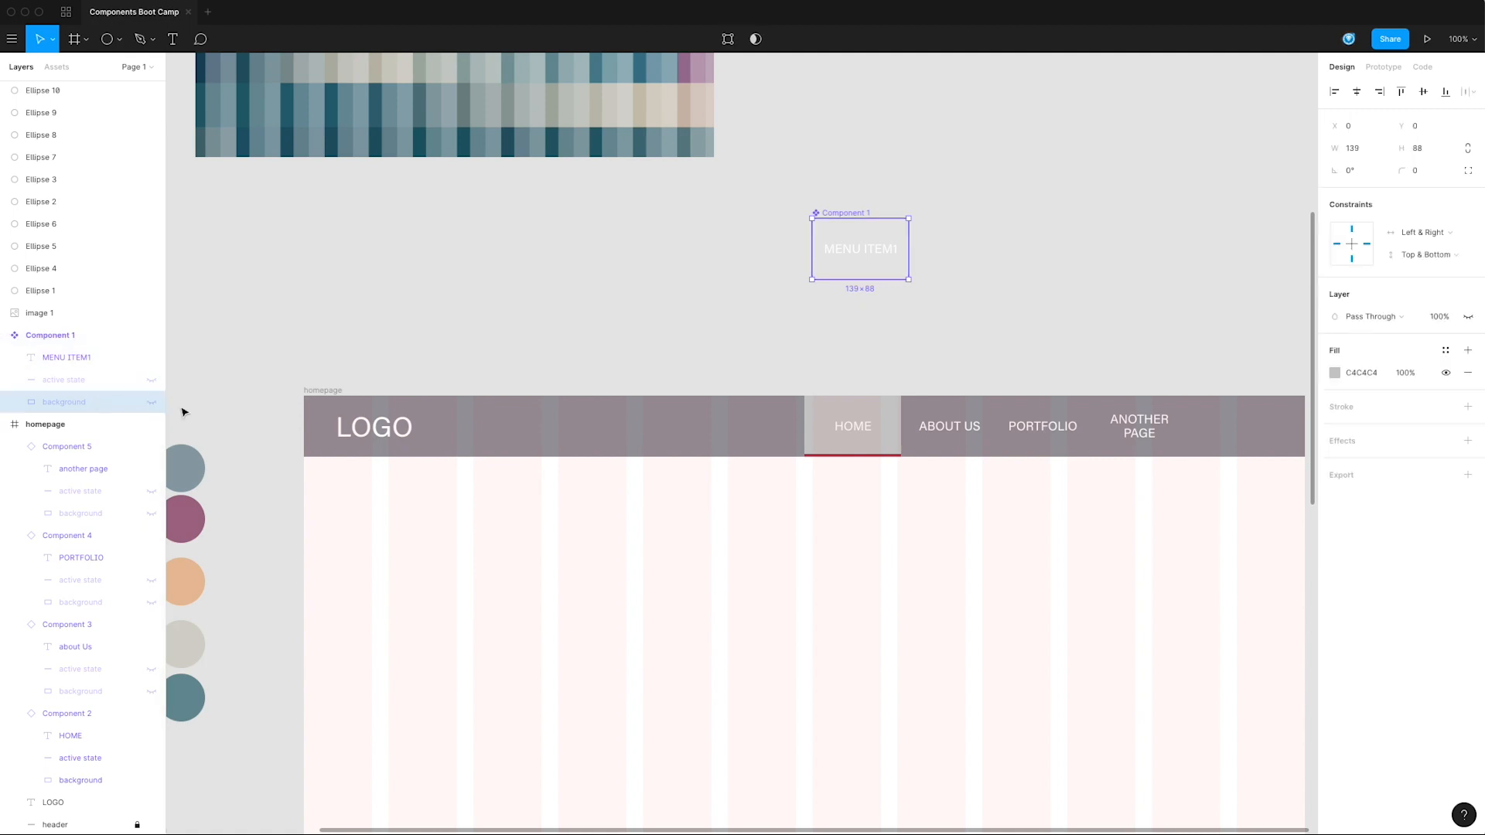
left_click(151, 401)
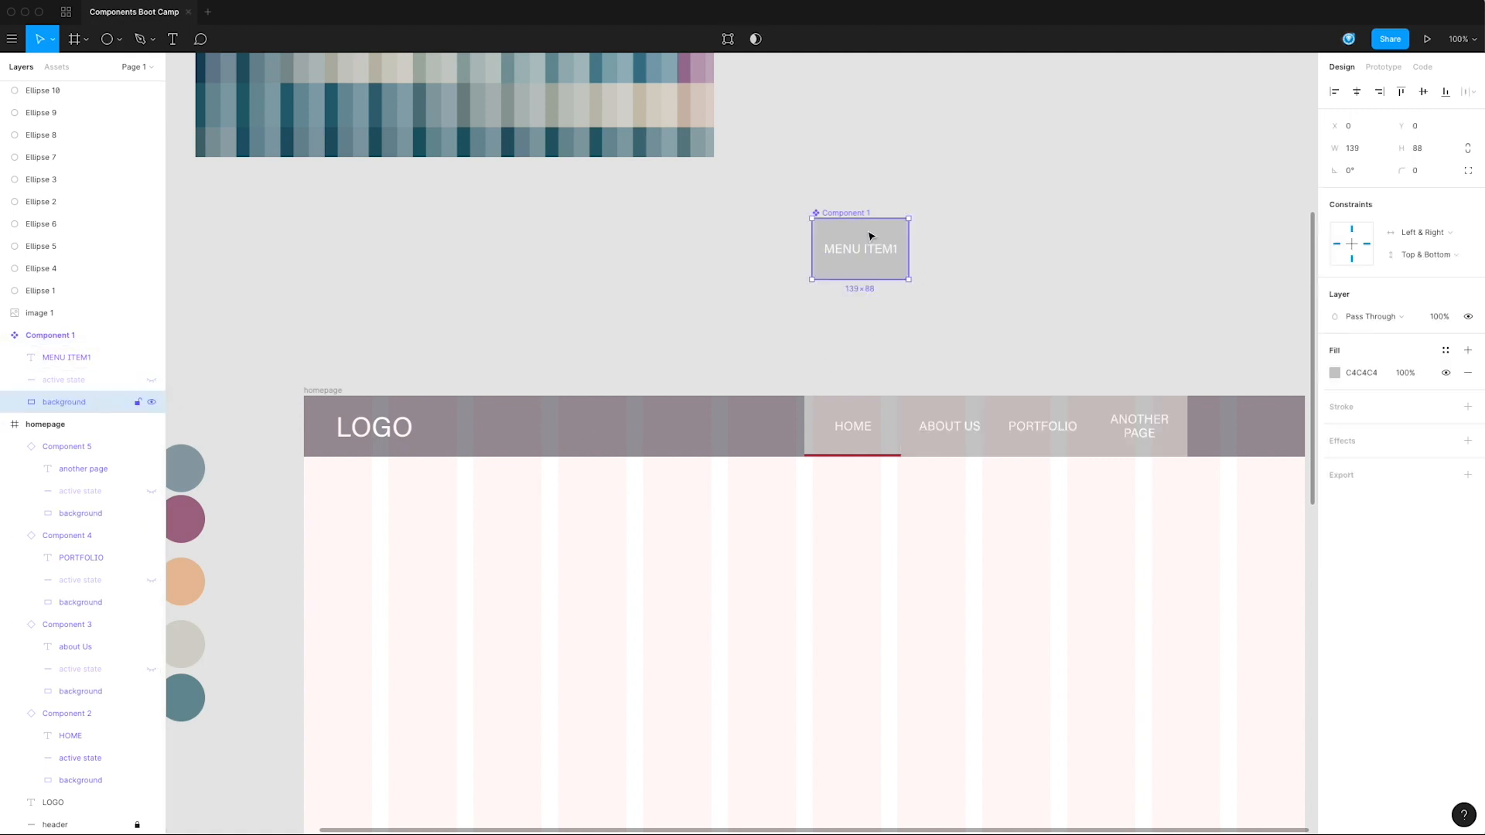
left_click(1444, 351)
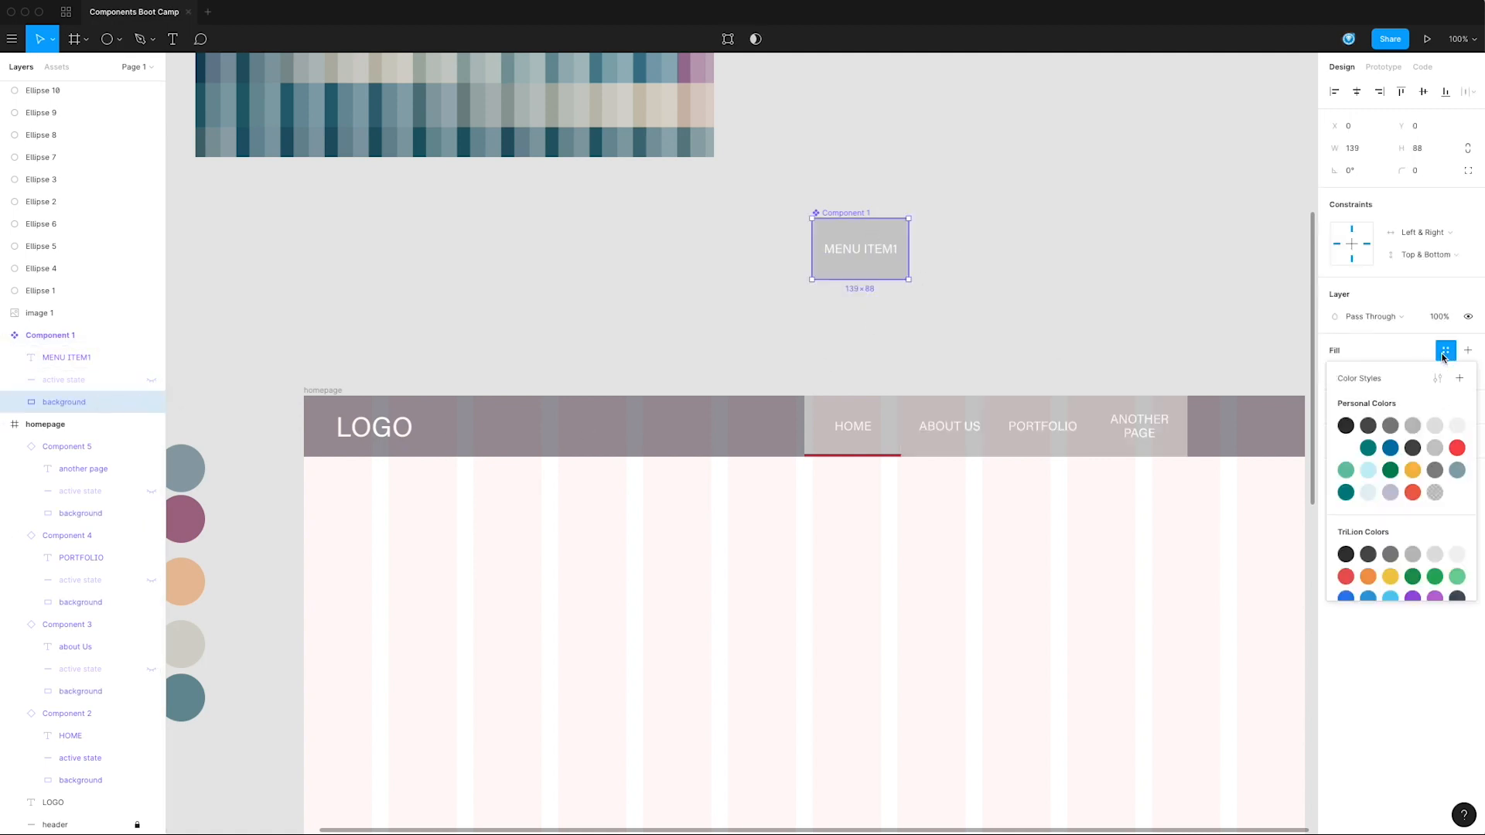
left_click(1346, 451)
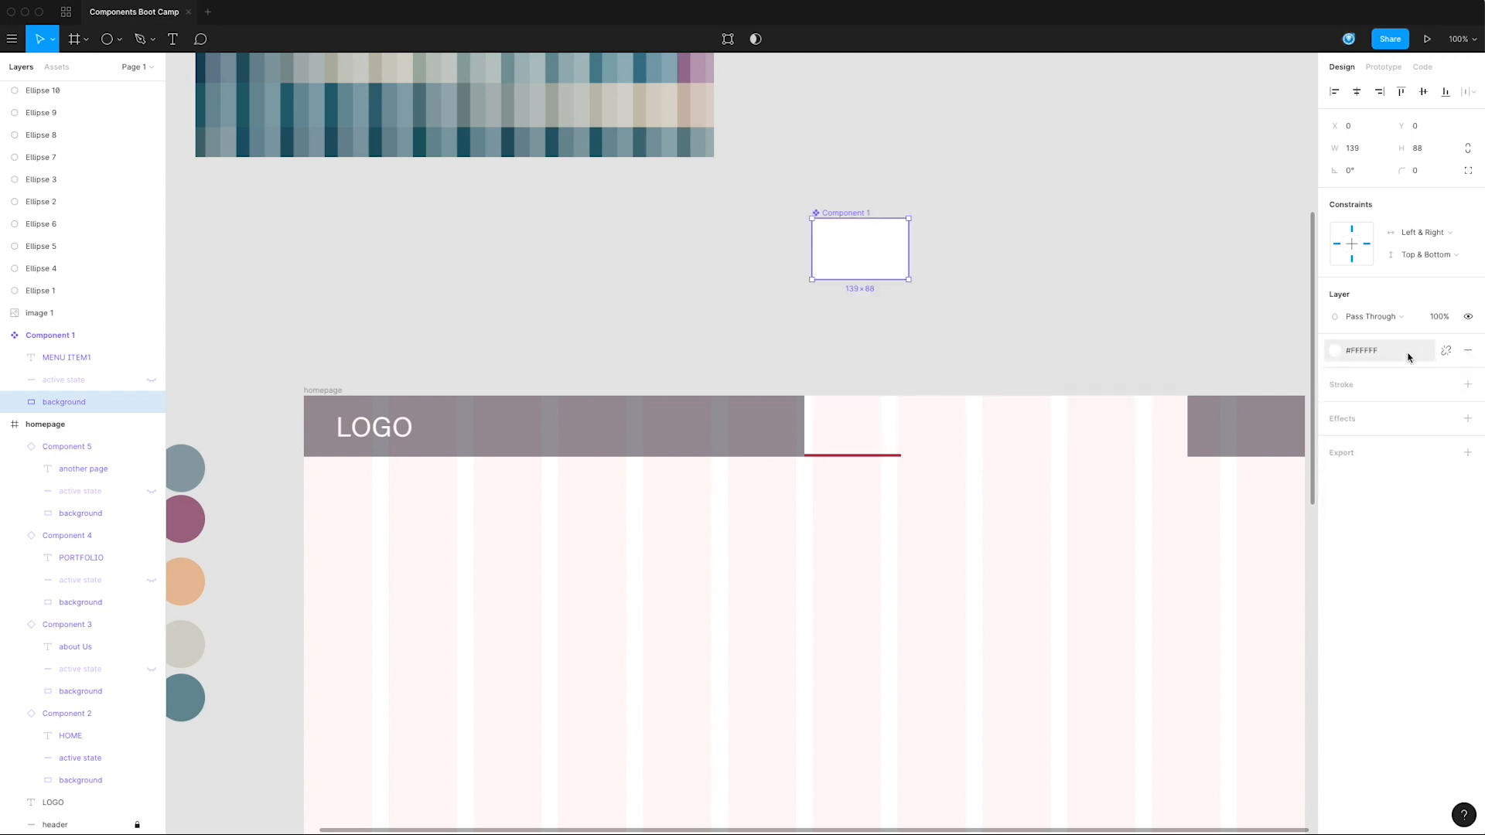
left_click(1446, 351)
left_click(1415, 378)
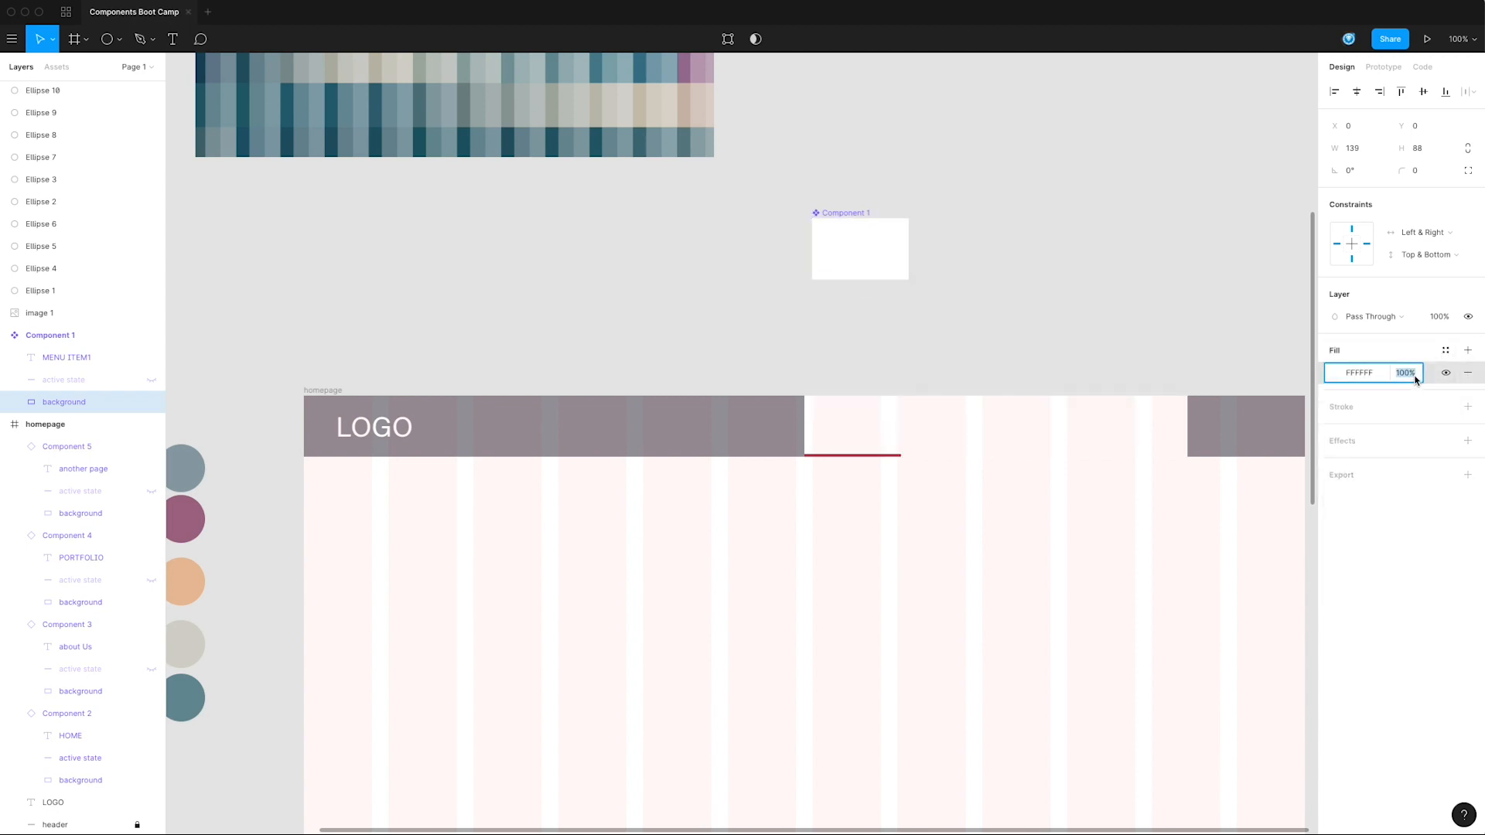
type("8")
key("Return")
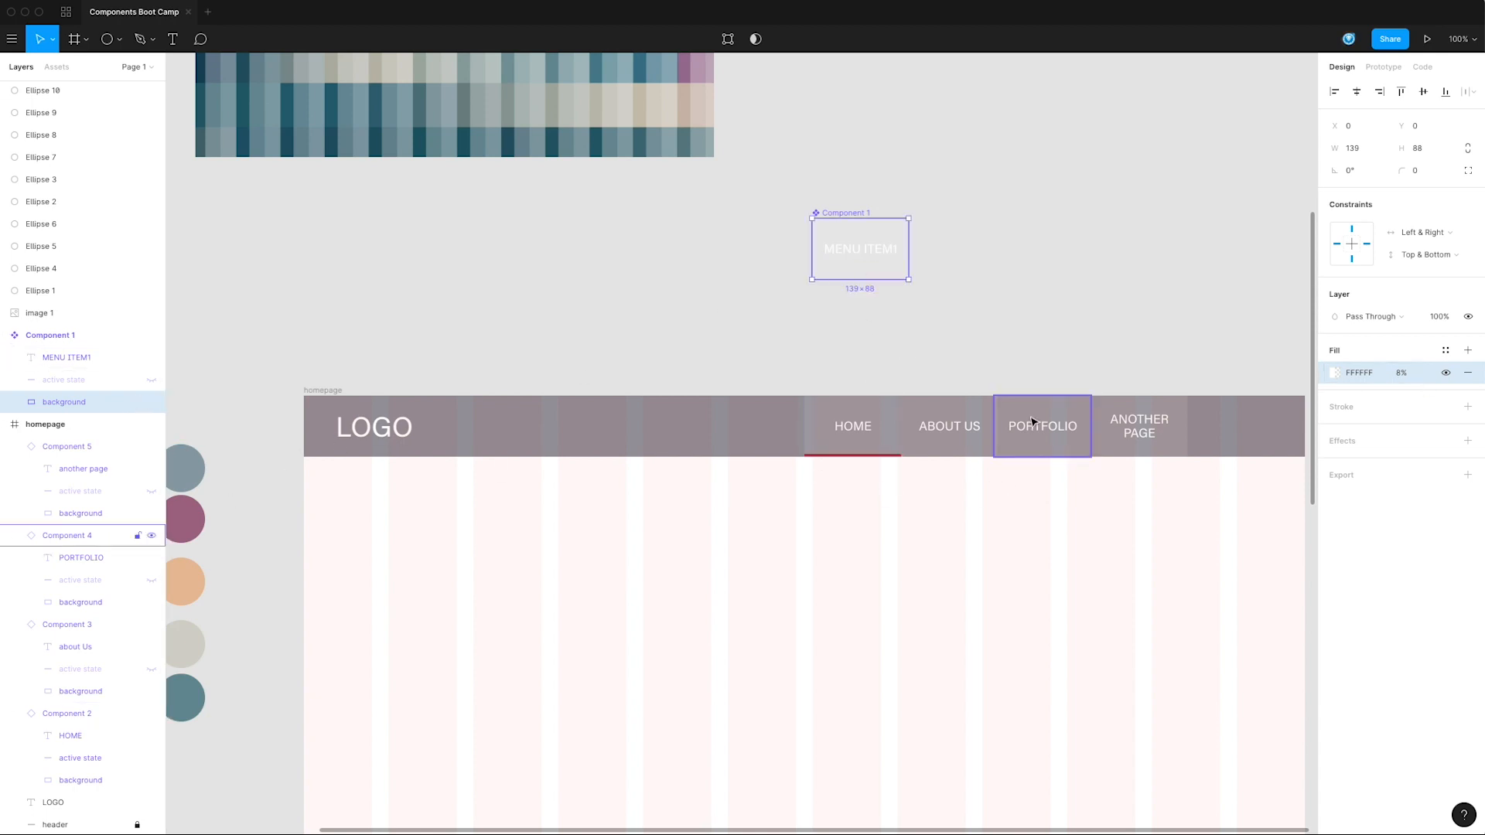
Step: Nudge the PORTFOLIO and ANOTHER PAGE menu items edge to edge with their neighbours, and hide the main component's background layer
left_click_drag(1020, 420, 1023, 419)
left_click_drag(1143, 411, 1139, 414)
left_click(1101, 371)
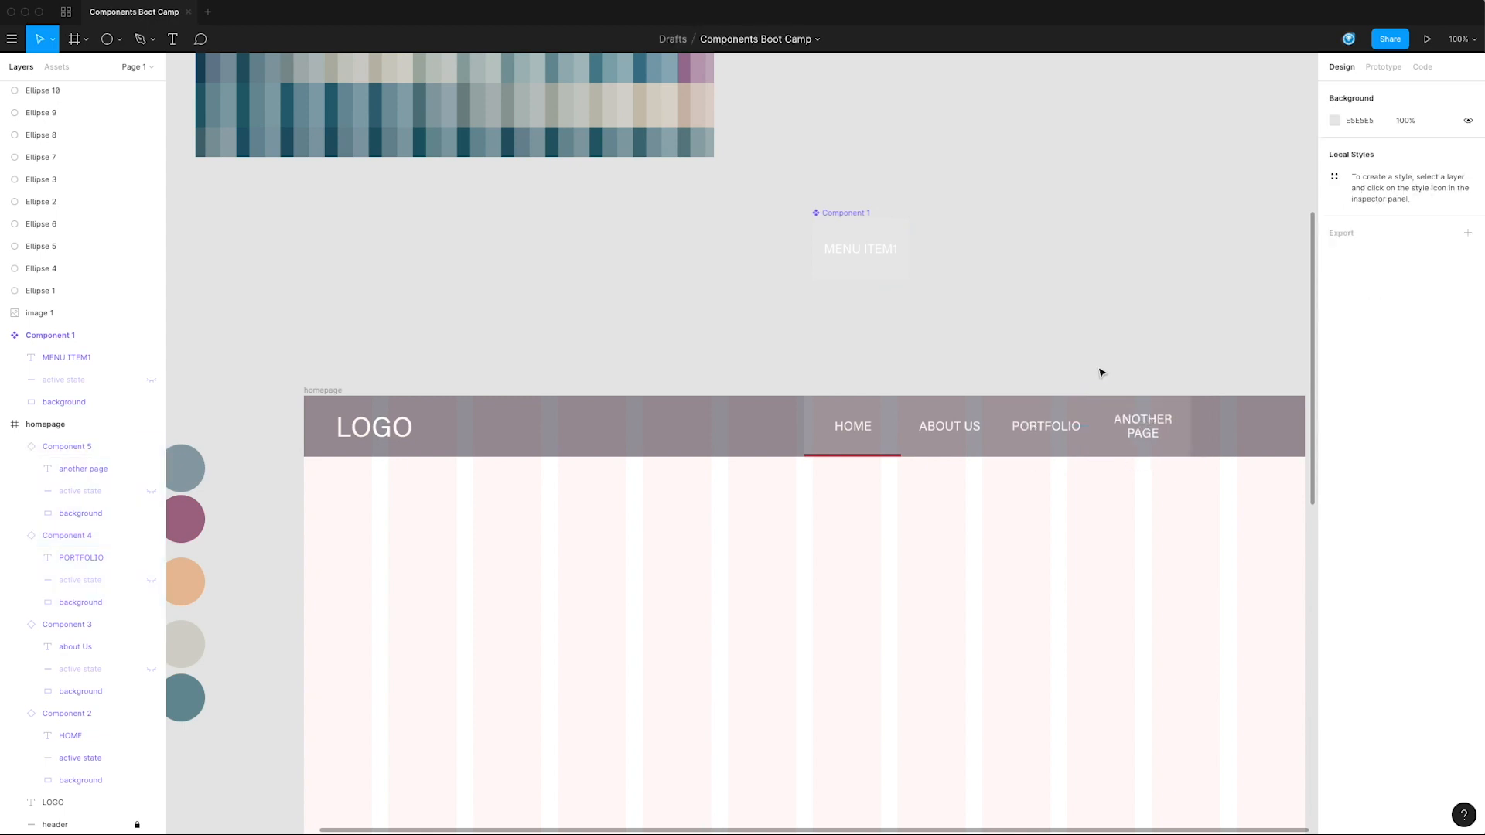
left_click(152, 402)
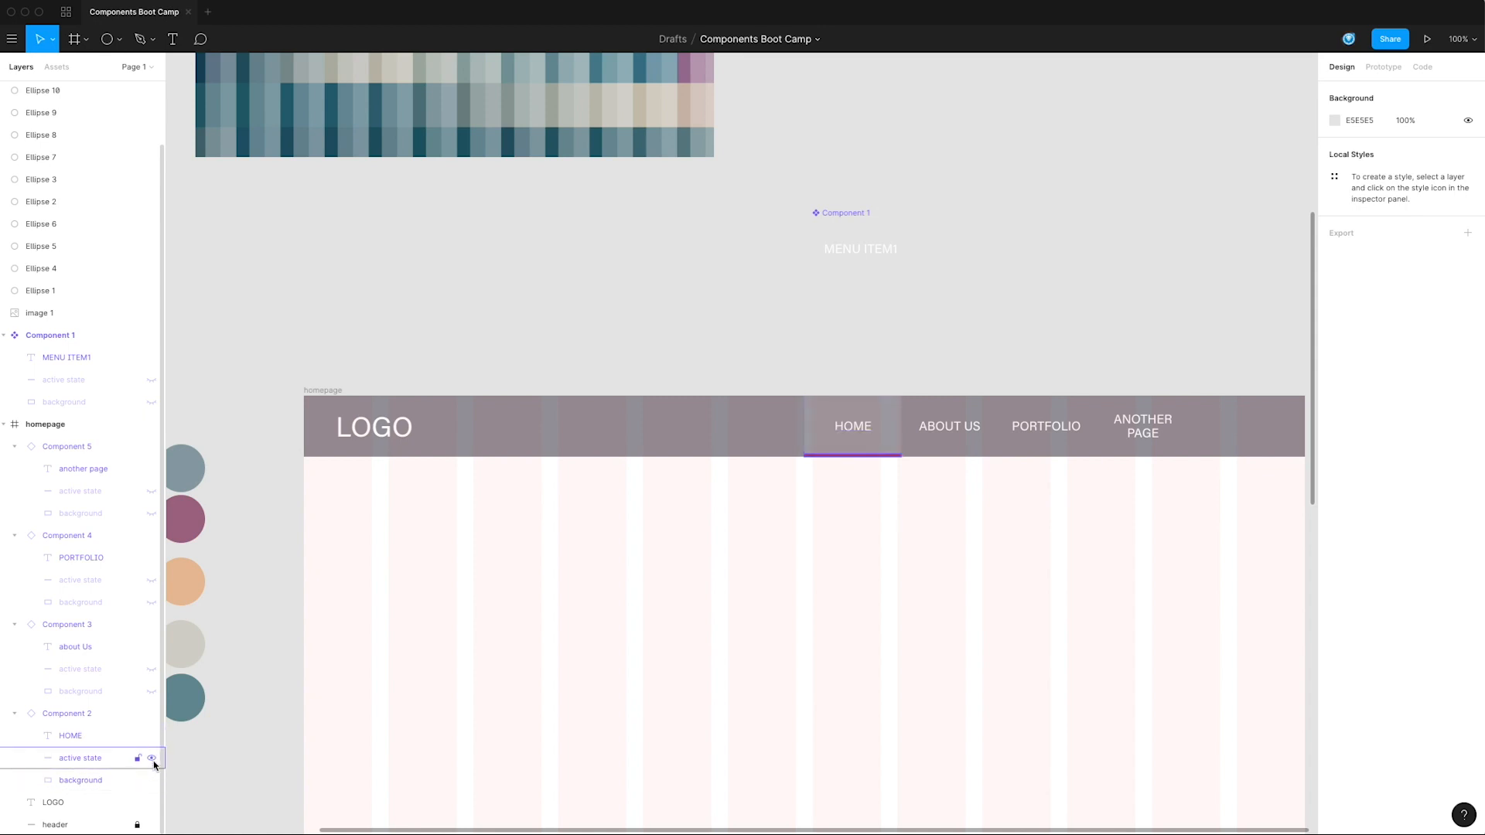
Step: Start a rectangle with the Rectangle tool in the empty homepage area below the header
scroll(887, 338, "down", 4)
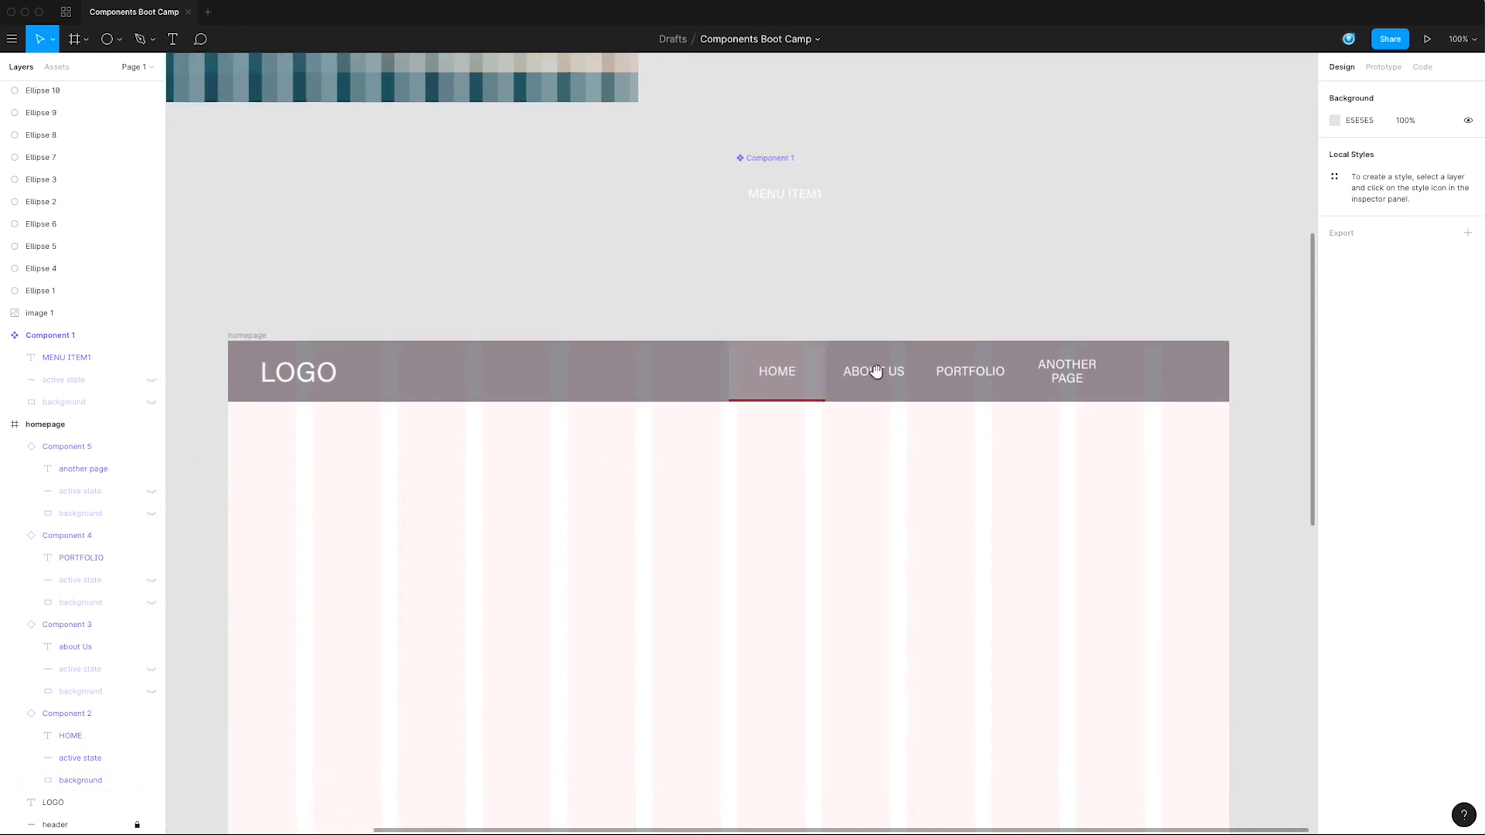
scroll(965, 402, "right", 2)
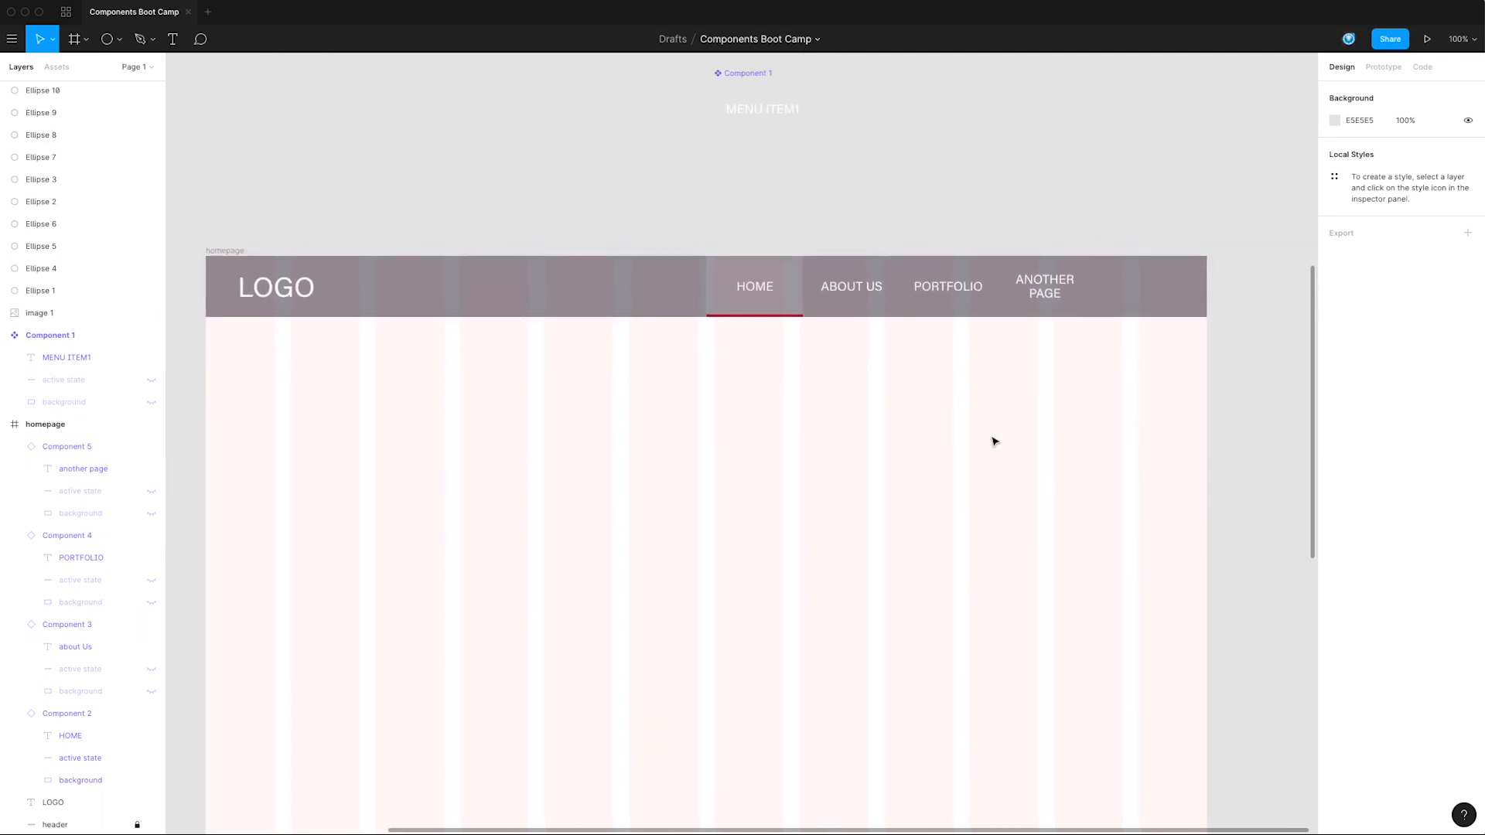
left_click_drag(423, 443, 489, 315)
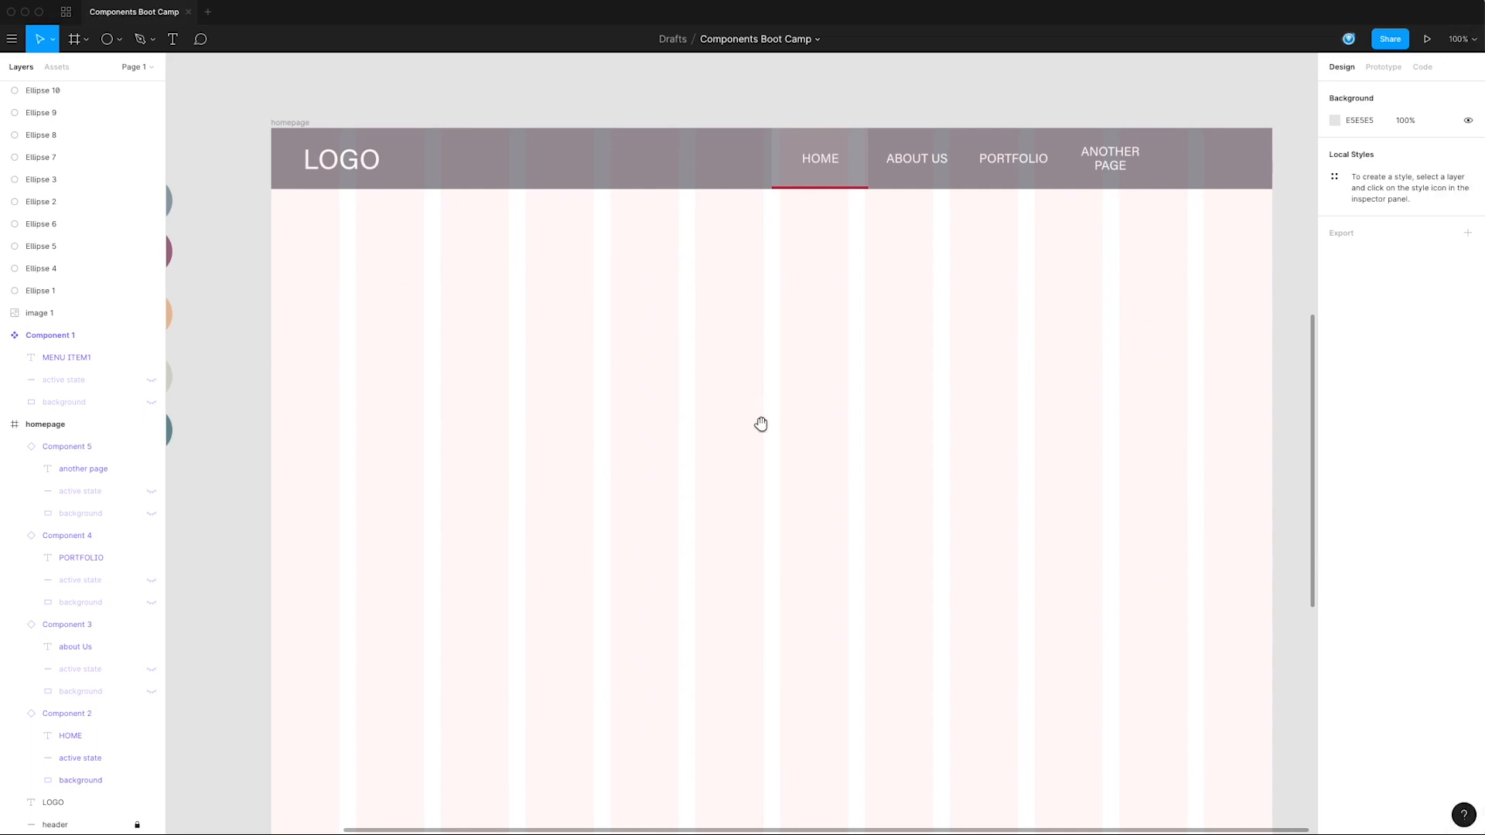
left_click_drag(759, 424, 735, 425)
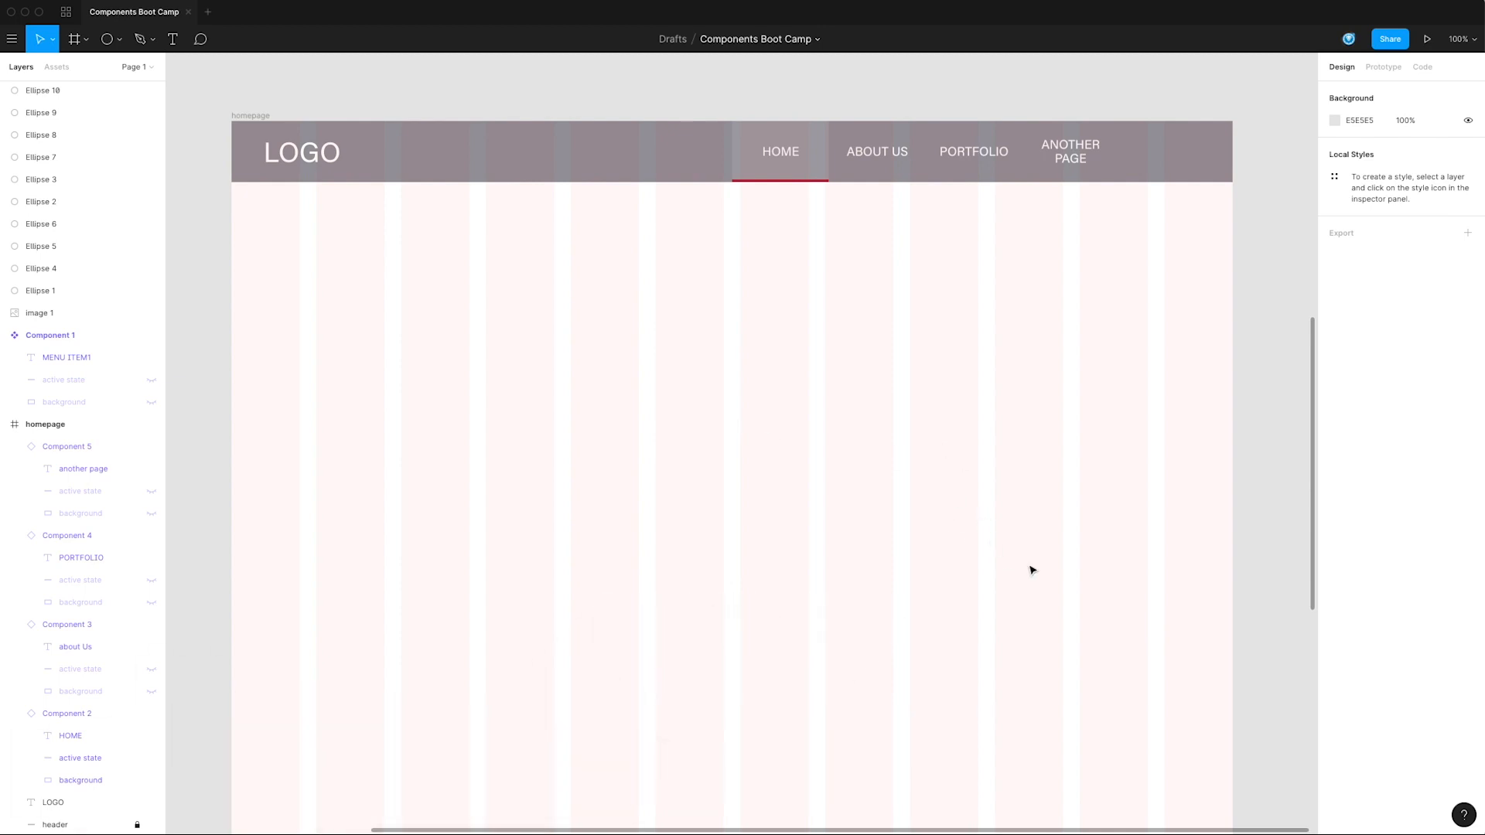
left_click_drag(1026, 540, 1042, 535)
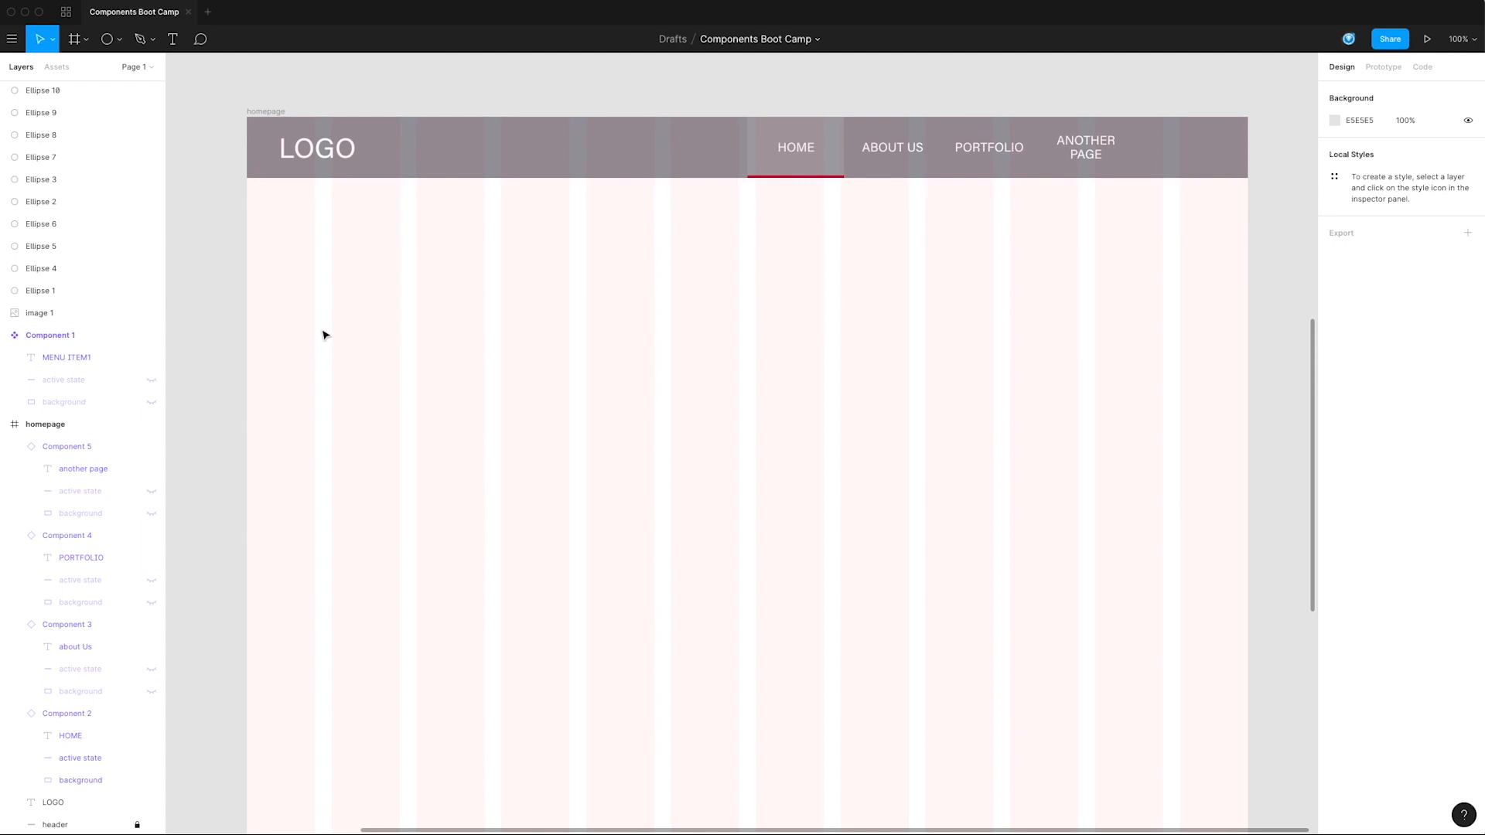
left_click(119, 39)
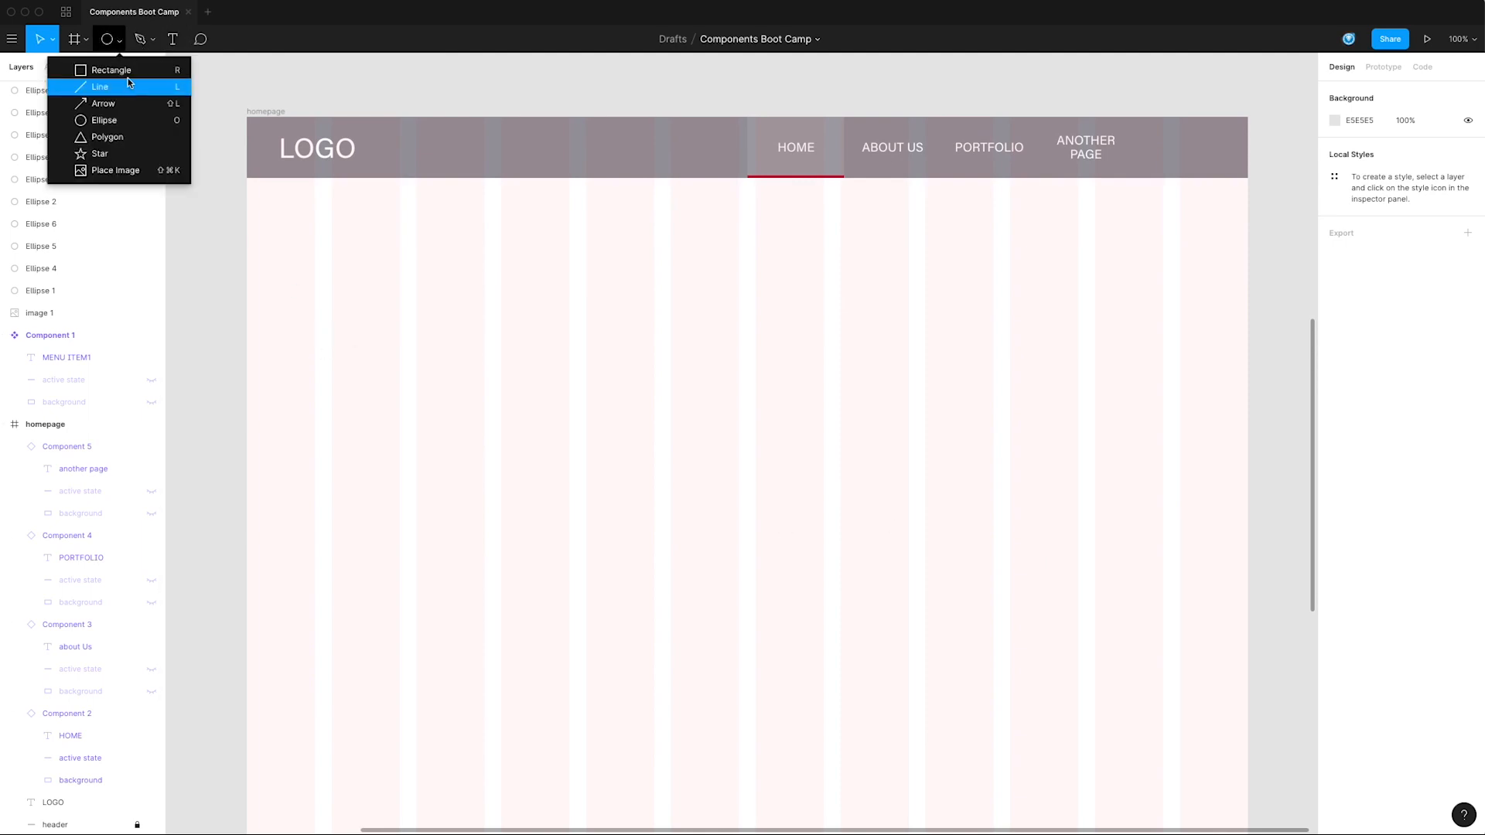
left_click(127, 71)
left_click_drag(528, 299, 573, 272)
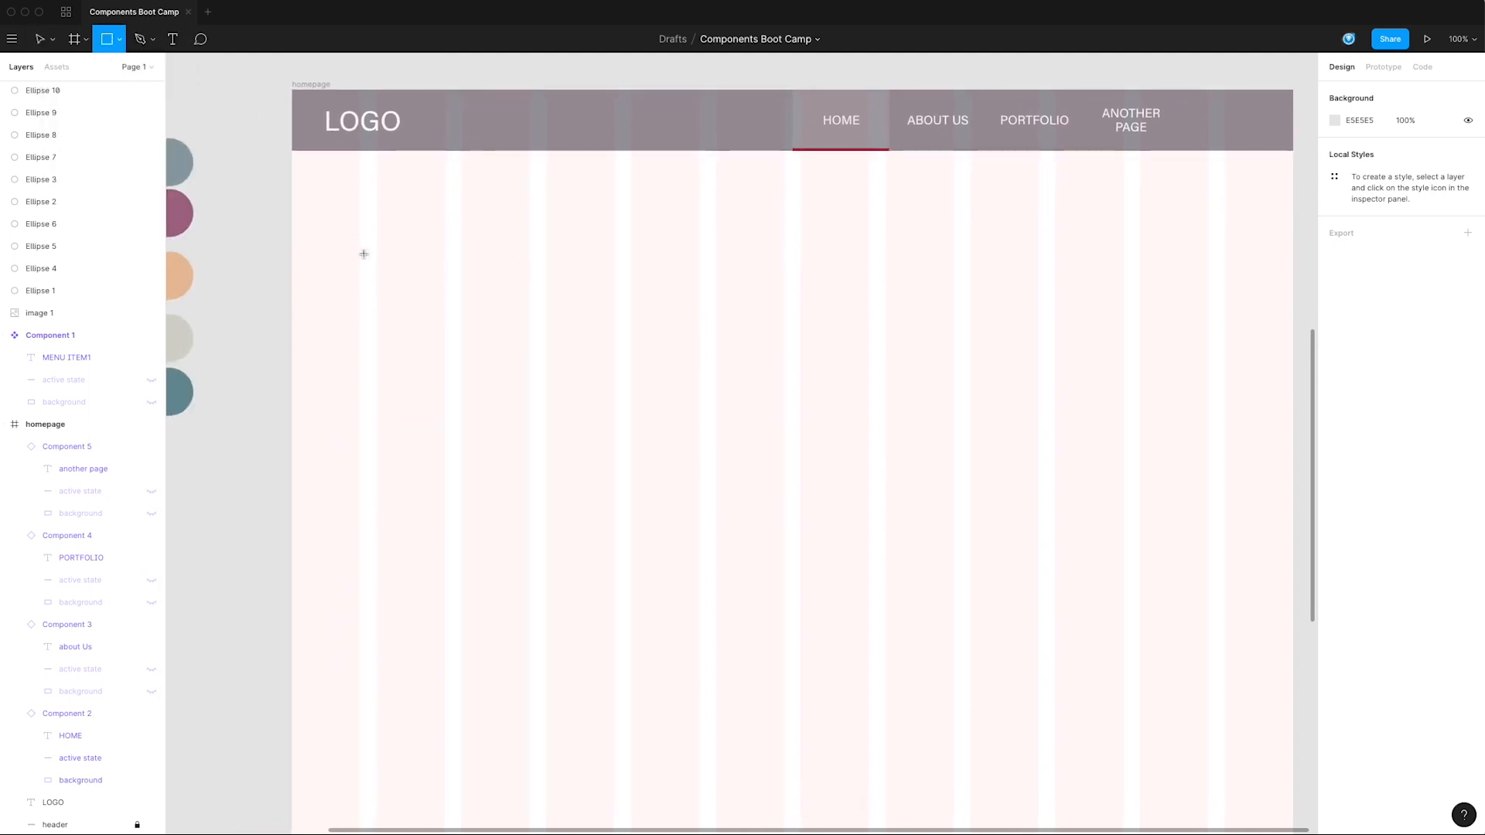